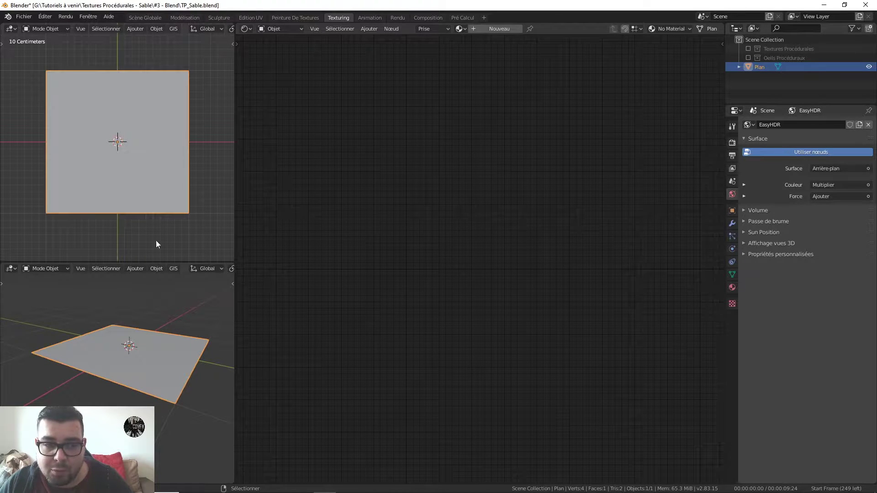
- Show both 3D viewports in rendered shading and add a sun light to the scene
{"action": "key", "text": "shift+z"}
{"action": "key", "text": "shift+z"}
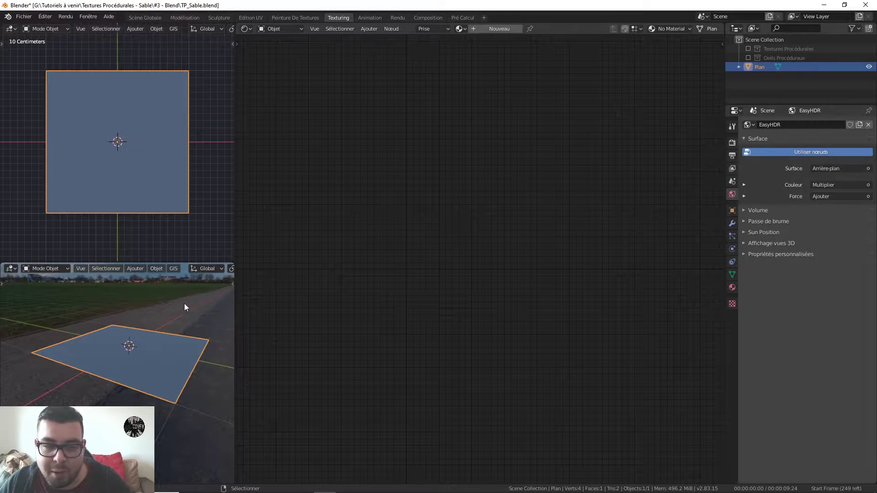
{"action": "key", "text": "shift+a"}
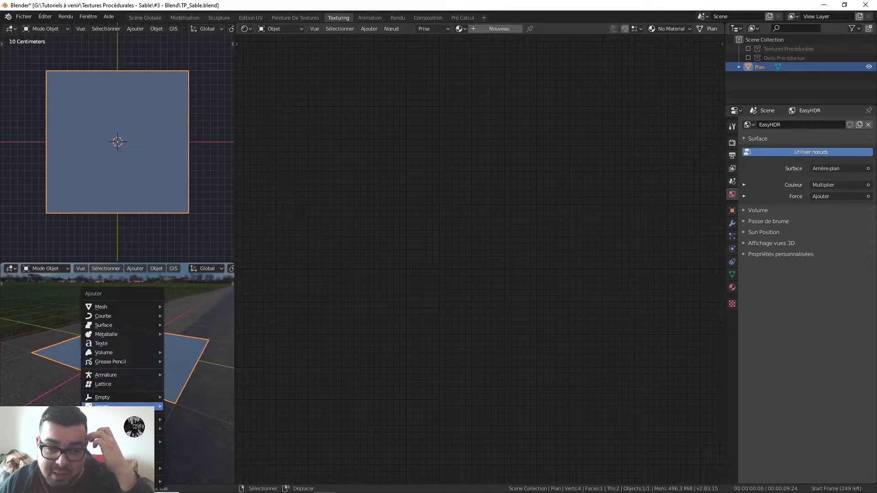
{"action": "mouse_move", "coordinate": [157, 420]}
{"action": "left_click", "coordinate": [188, 430]}
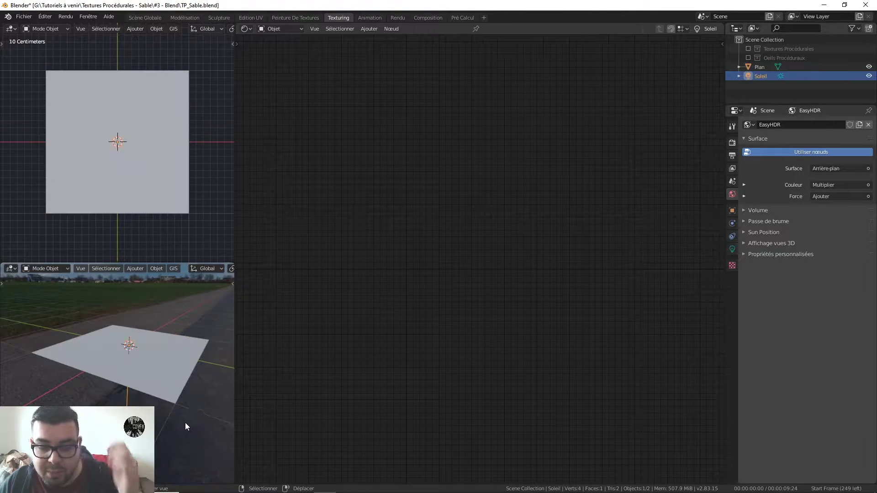
- Move the sun light about 1.67 m upward along the global Z axis
{"action": "key", "text": "g"}
{"action": "key", "text": "z"}
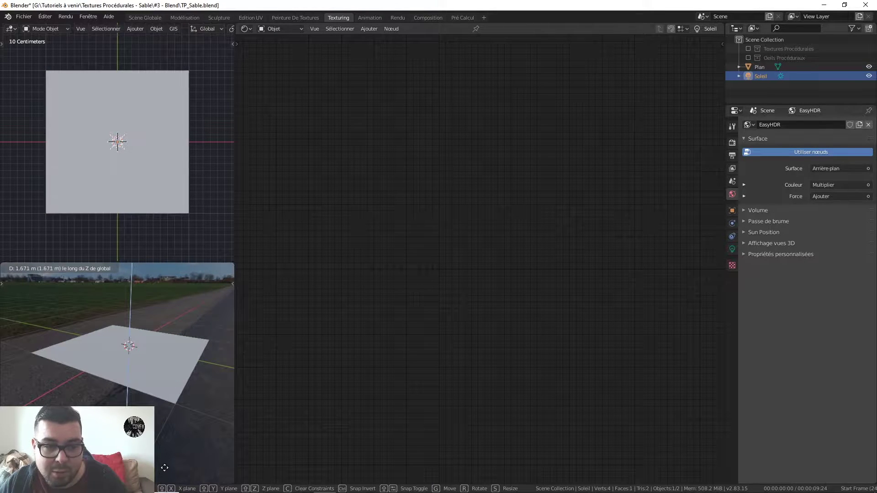
{"action": "left_click", "coordinate": [164, 468]}
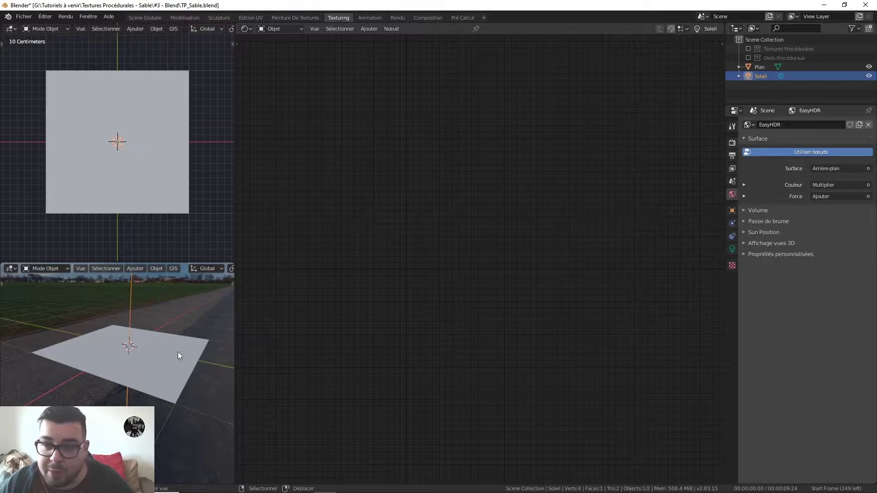
- Set the world's Sun Position to Sun + HDR texture mode with Environment as the environment texture
{"action": "left_click", "coordinate": [744, 233]}
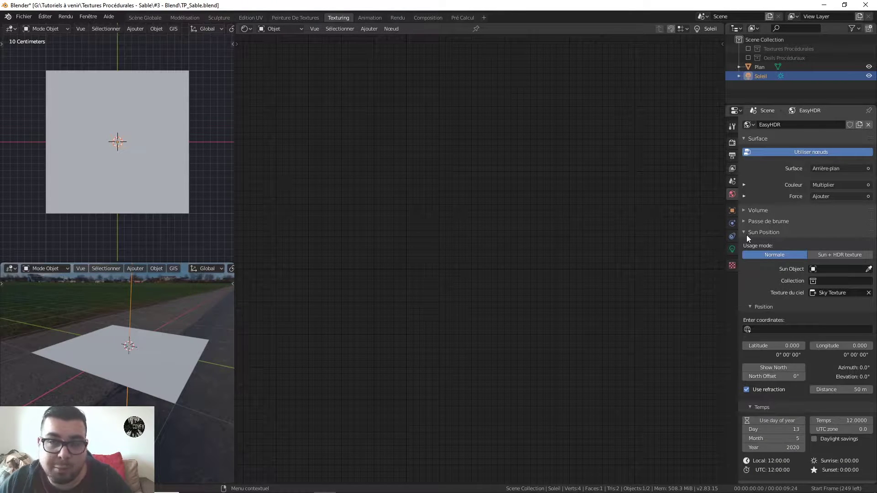
{"action": "left_click", "coordinate": [837, 255]}
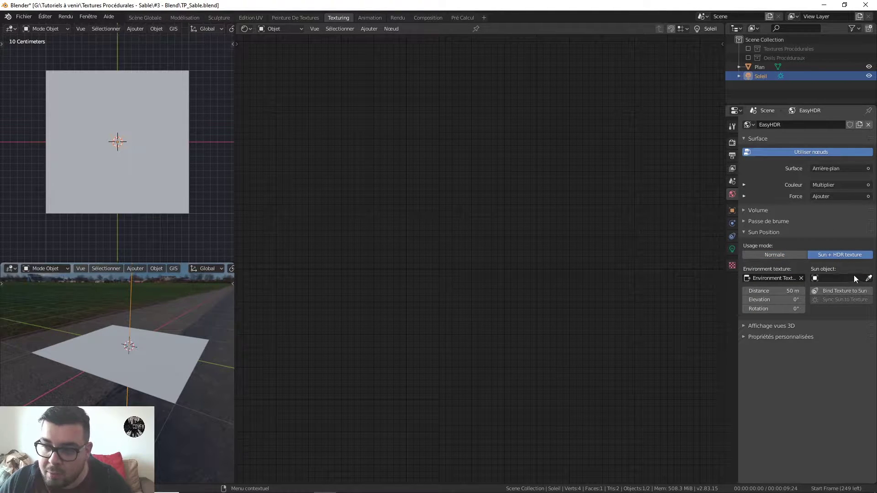
{"action": "left_click", "coordinate": [772, 276]}
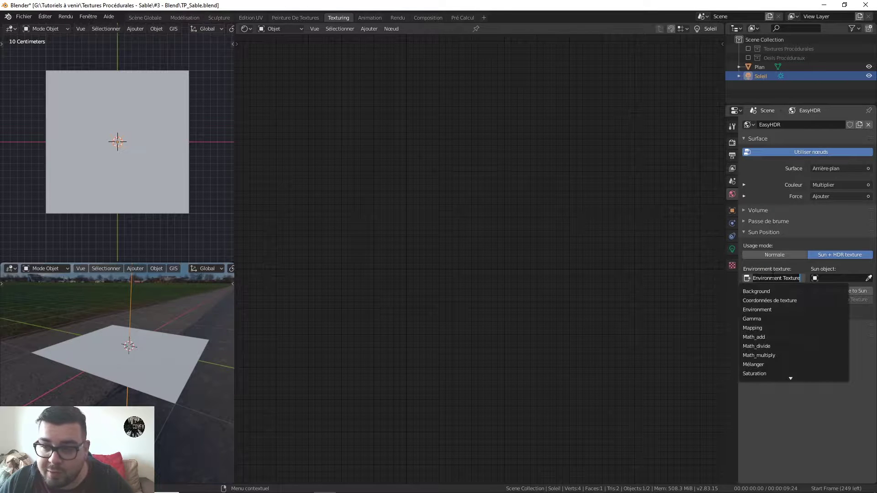
{"action": "left_click", "coordinate": [768, 310]}
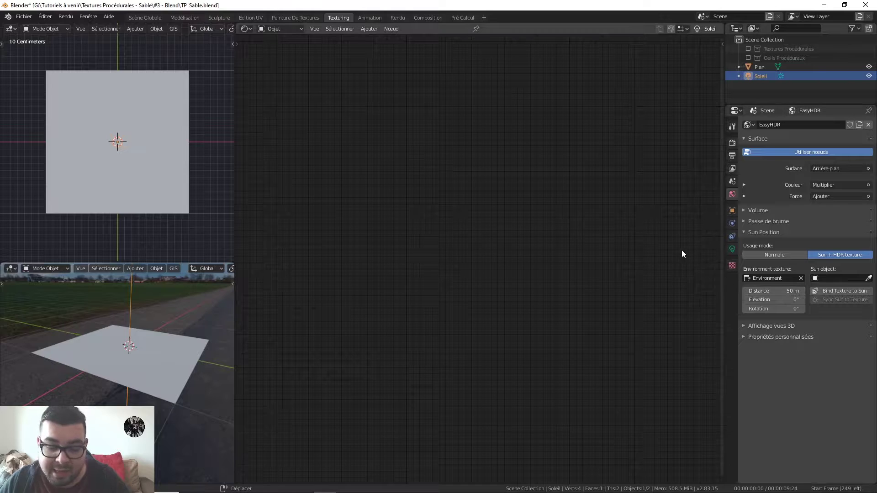
{"action": "key", "text": "n"}
{"action": "left_click", "coordinate": [228, 318]}
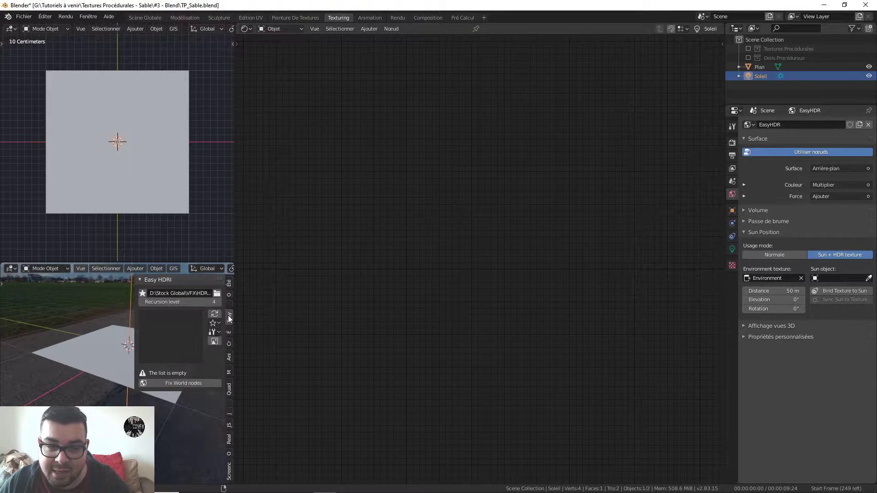
{"action": "key", "text": "n"}
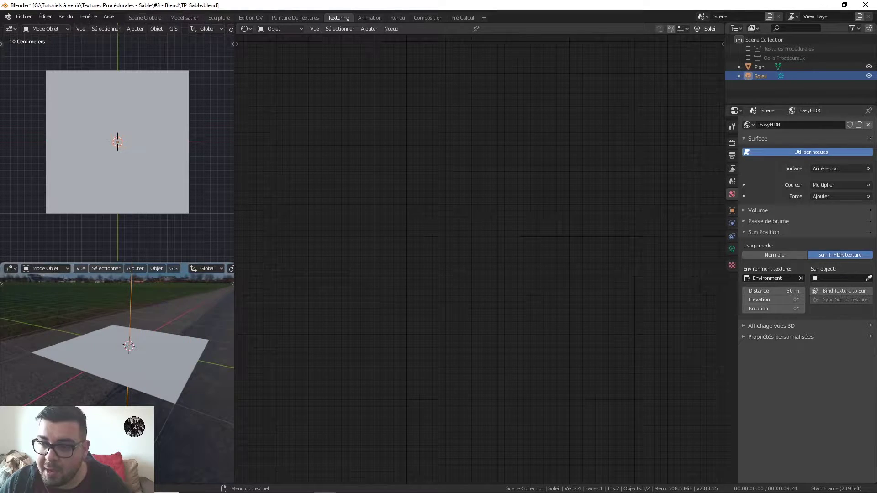
- Assign Soleil as the sun object, sync it to the bright sun in the HDR image and bind the texture to it
{"action": "left_click", "coordinate": [847, 281]}
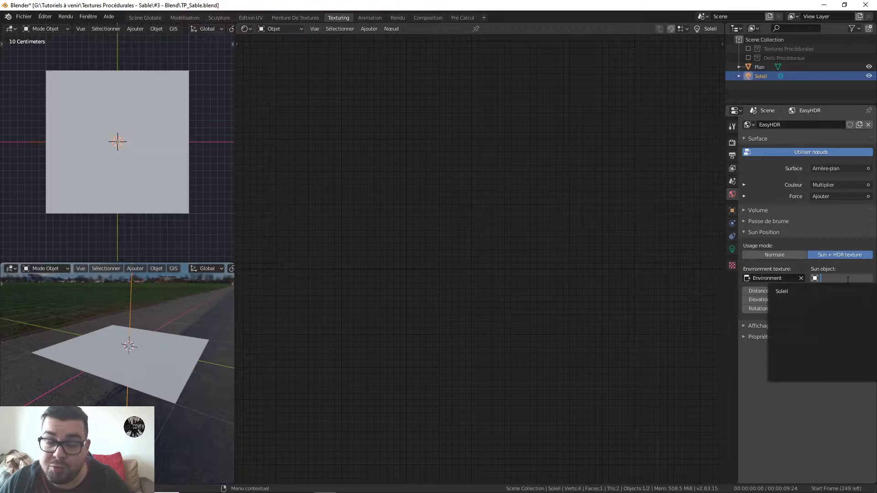
{"action": "left_click", "coordinate": [810, 292]}
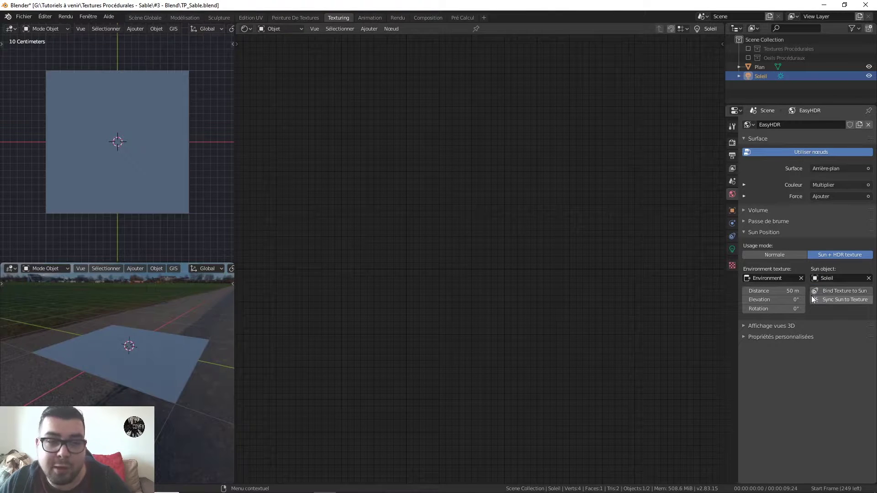
{"action": "left_click", "coordinate": [846, 300]}
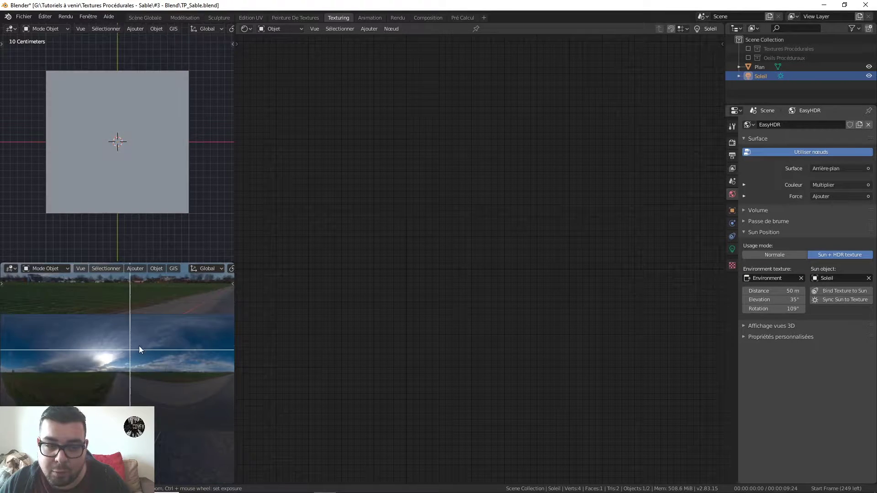
{"action": "left_click", "coordinate": [106, 357]}
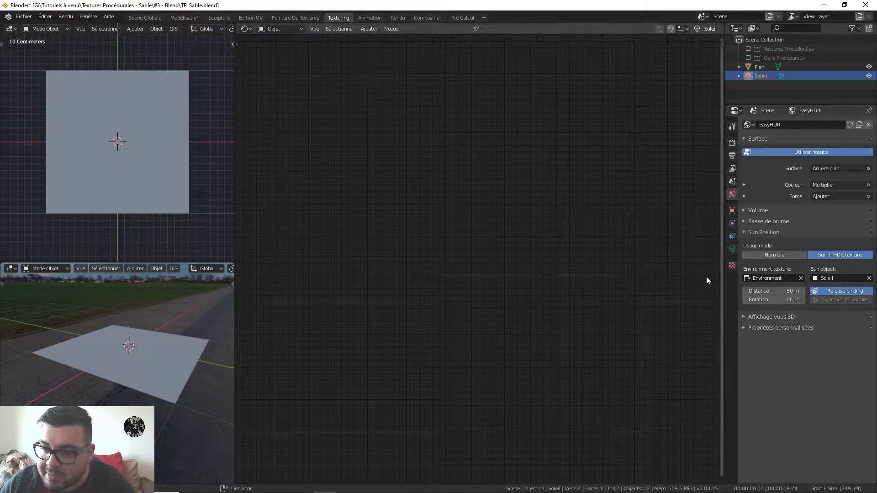
{"action": "left_click", "coordinate": [743, 232]}
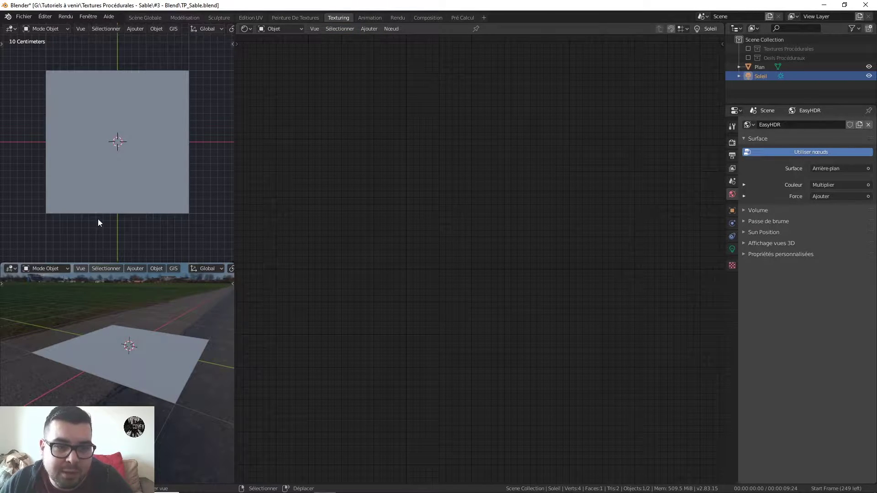
- Create a new material on the plane and name it TP_Sable
{"action": "left_click", "coordinate": [138, 165]}
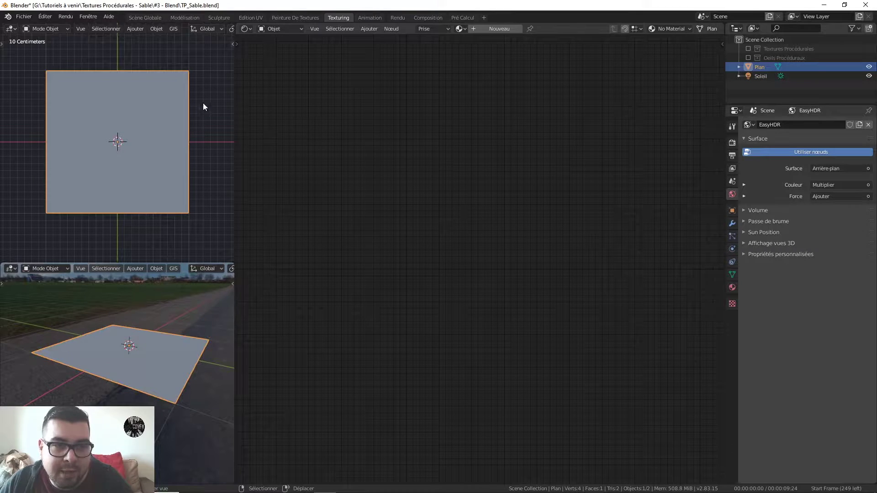
{"action": "left_click", "coordinate": [510, 28]}
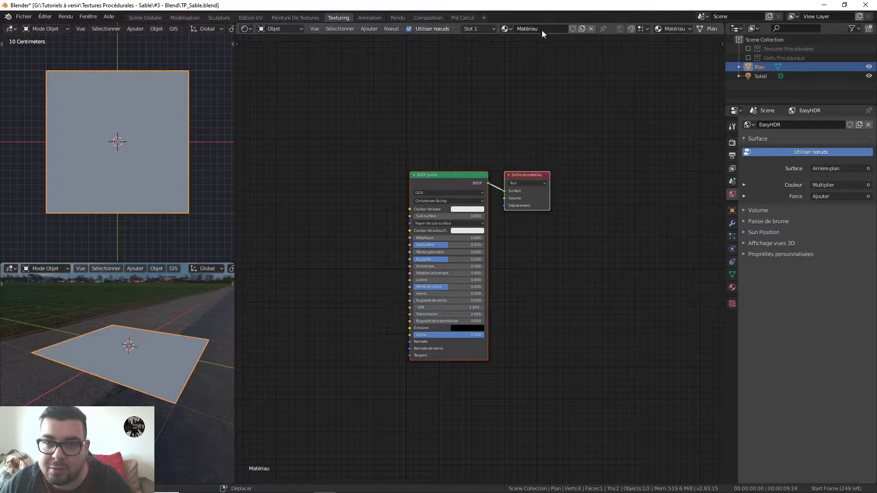
{"action": "left_click", "coordinate": [538, 28]}
{"action": "type", "text": "TP"}
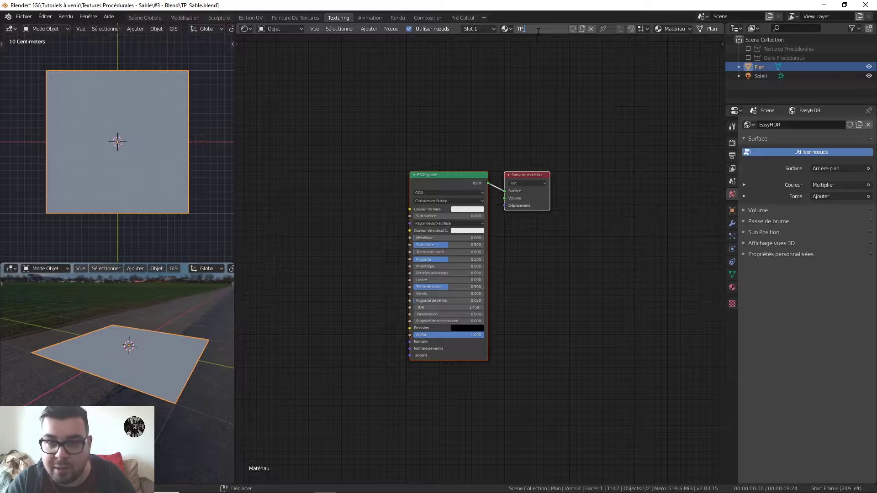
{"action": "type", "text": "_Sable"}
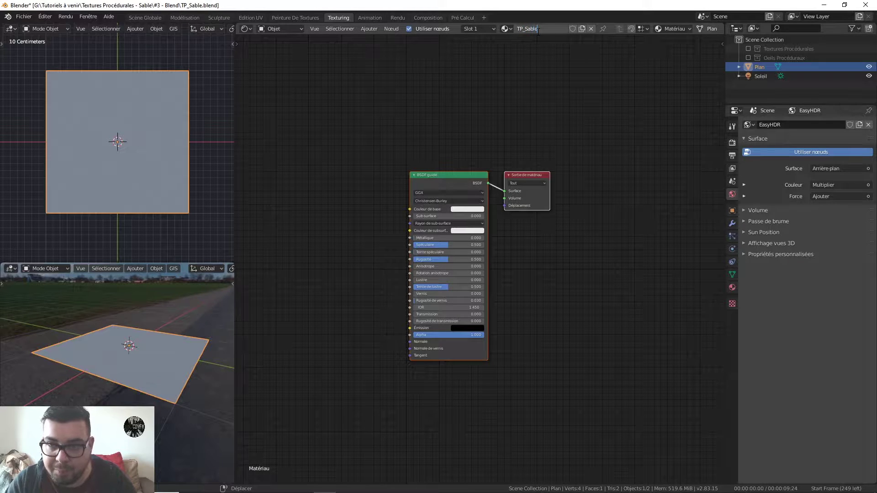
{"action": "key", "text": "Return"}
- Move the Principled BSDF node away from the material output to leave space between them
{"action": "middle_click_drag", "start_coordinate": [399, 259], "coordinate": [512, 234]}
{"action": "scroll", "coordinate": [512, 234], "scroll_direction": "down", "scroll_amount": 1}
{"action": "left_click_drag", "start_coordinate": [561, 169], "coordinate": [506, 177]}
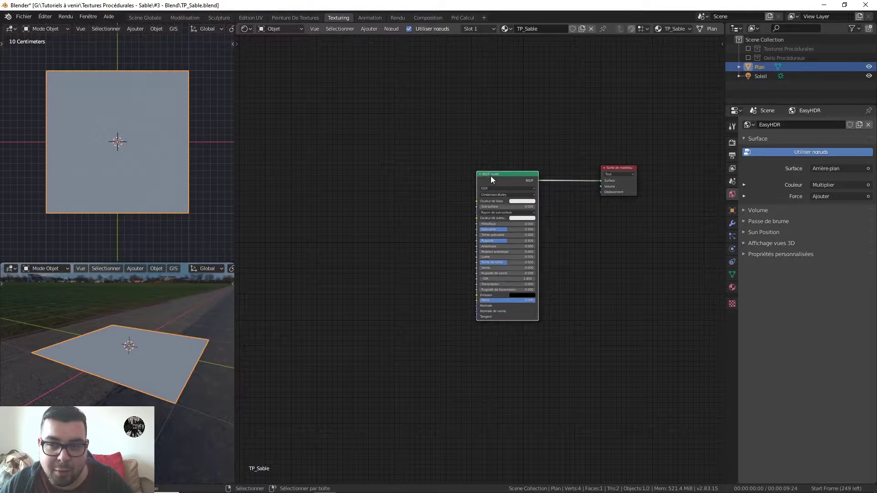
- Add a Musgrave texture node well ahead of the Principled BSDF node
{"action": "middle_click_drag", "start_coordinate": [410, 176], "coordinate": [470, 182], "text": "shift"}
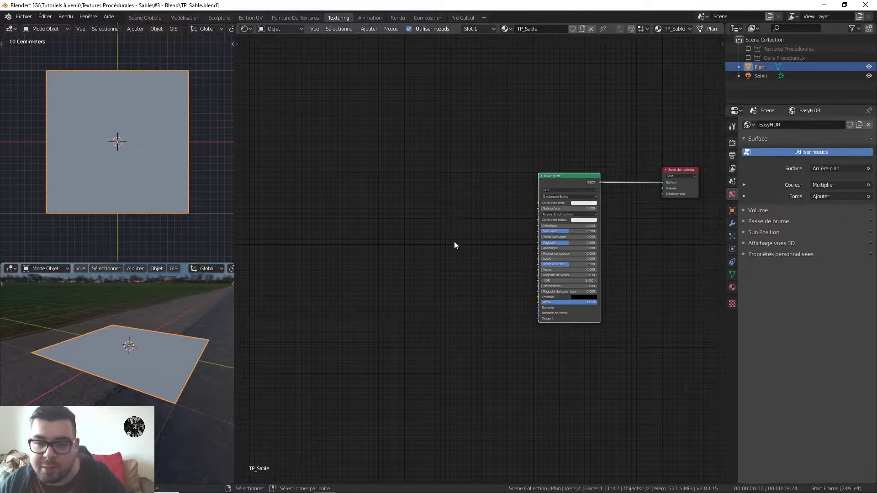
{"action": "middle_click_drag", "start_coordinate": [487, 235], "coordinate": [508, 231]}
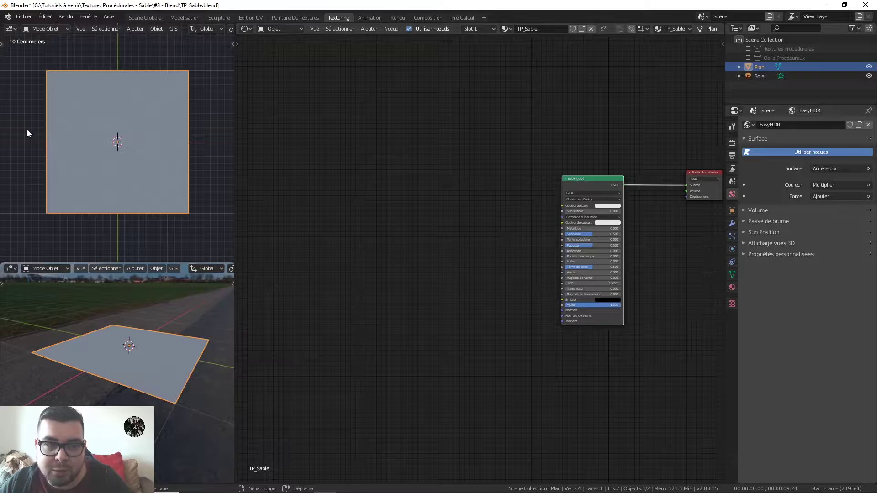
{"action": "middle_click_drag", "start_coordinate": [377, 188], "coordinate": [394, 195]}
{"action": "key", "text": "shift+a"}
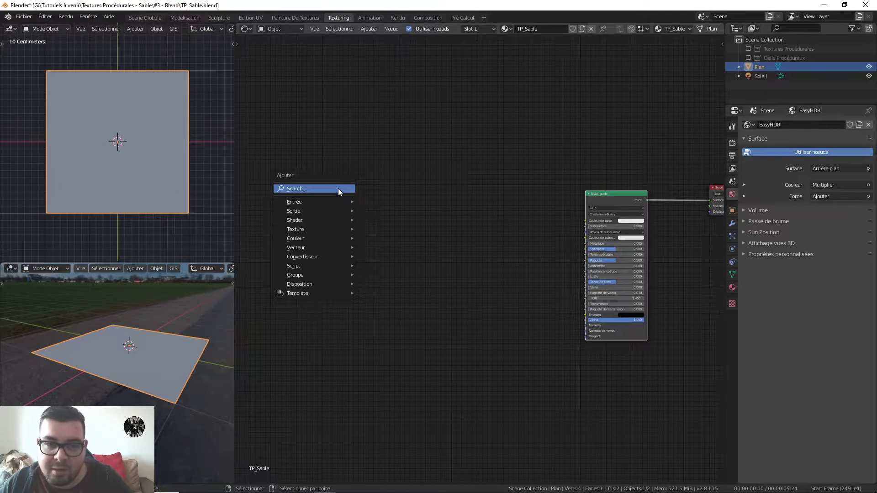
{"action": "mouse_move", "coordinate": [329, 233]}
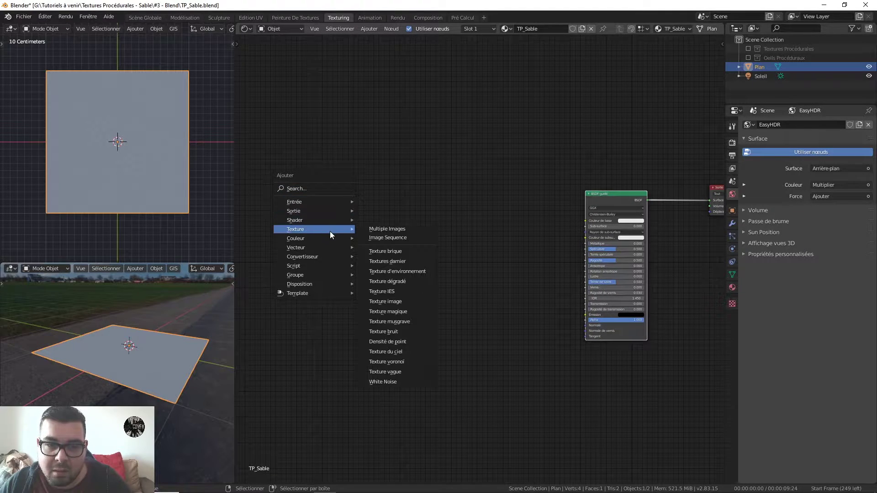
{"action": "left_click", "coordinate": [408, 322]}
{"action": "left_click", "coordinate": [292, 139]}
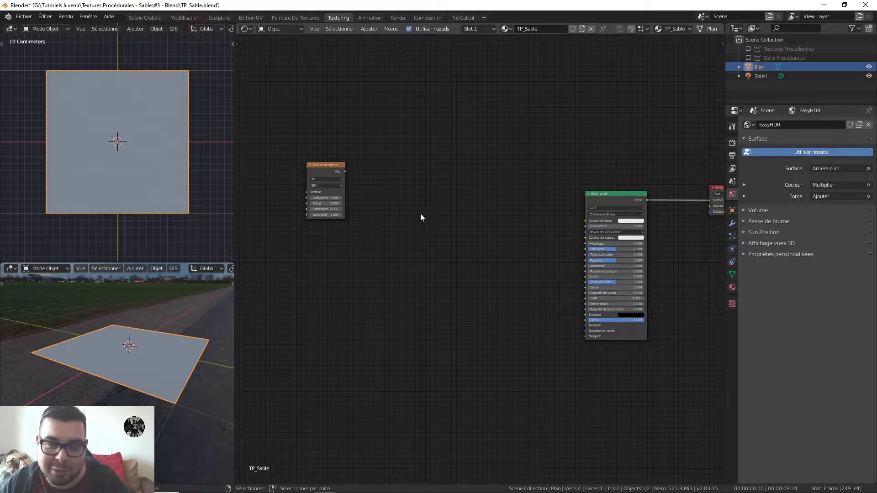
- Add a color ramp fed by the Musgrave texture's output and preview the ramp on the plane
{"action": "key", "text": "shift+a"}
{"action": "mouse_move", "coordinate": [404, 239]}
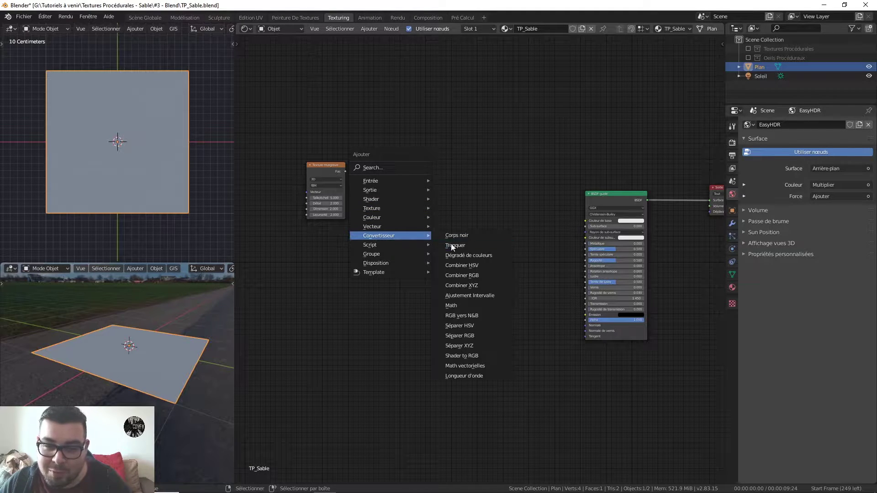
{"action": "left_click", "coordinate": [470, 254]}
{"action": "left_click", "coordinate": [372, 158]}
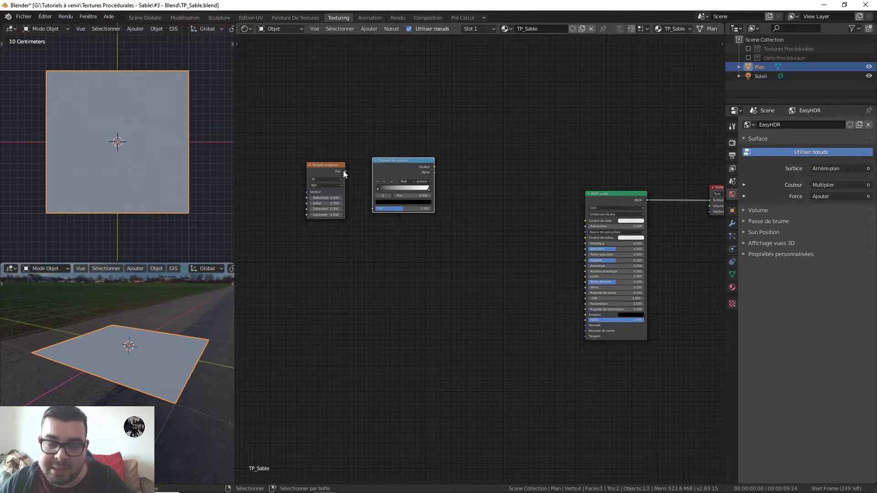
{"action": "left_click_drag", "start_coordinate": [345, 171], "coordinate": [375, 210]}
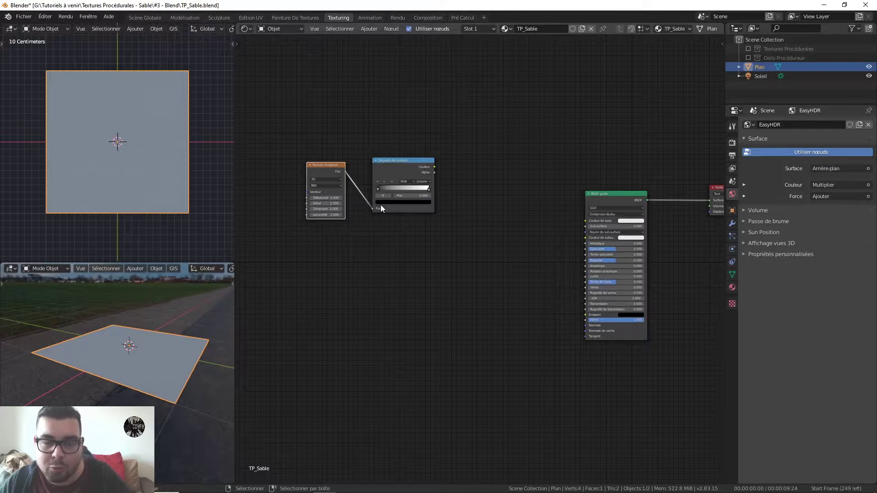
{"action": "left_click", "coordinate": [407, 161], "text": "ctrl+shift"}
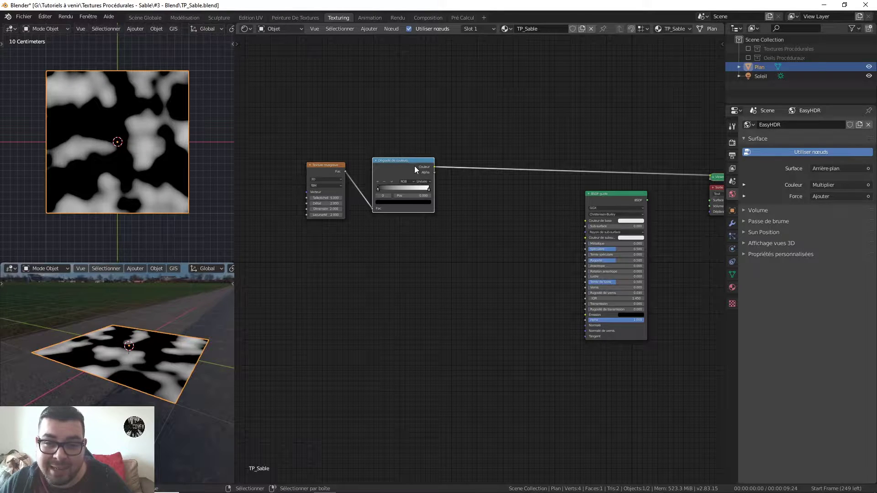
- Search the add-on preferences for "node" and check whether Node Wrangler is enabled
{"action": "left_click", "coordinate": [46, 17]}
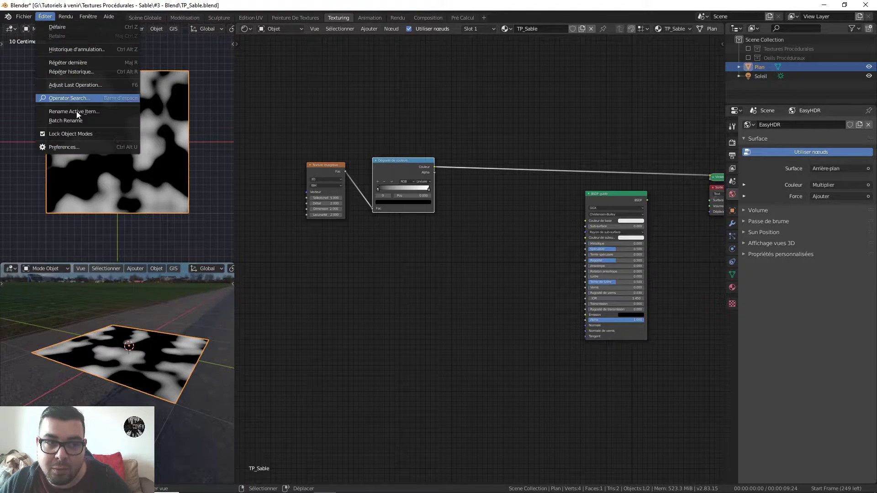
{"action": "left_click", "coordinate": [81, 147]}
{"action": "left_click", "coordinate": [30, 129]}
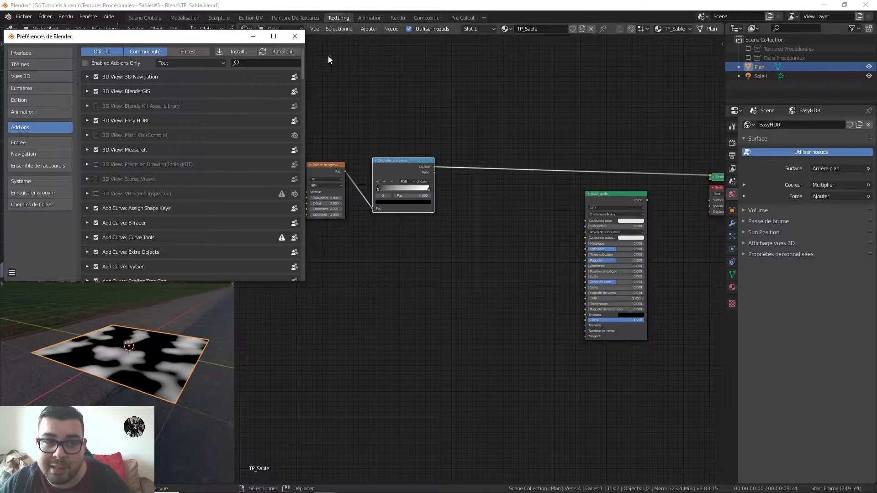
{"action": "left_click", "coordinate": [267, 63]}
{"action": "type", "text": "n"}
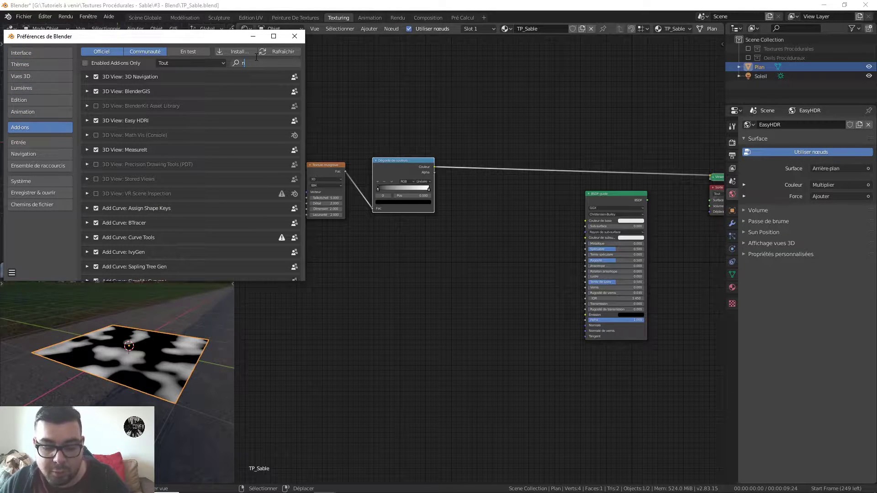
{"action": "type", "text": "ode"}
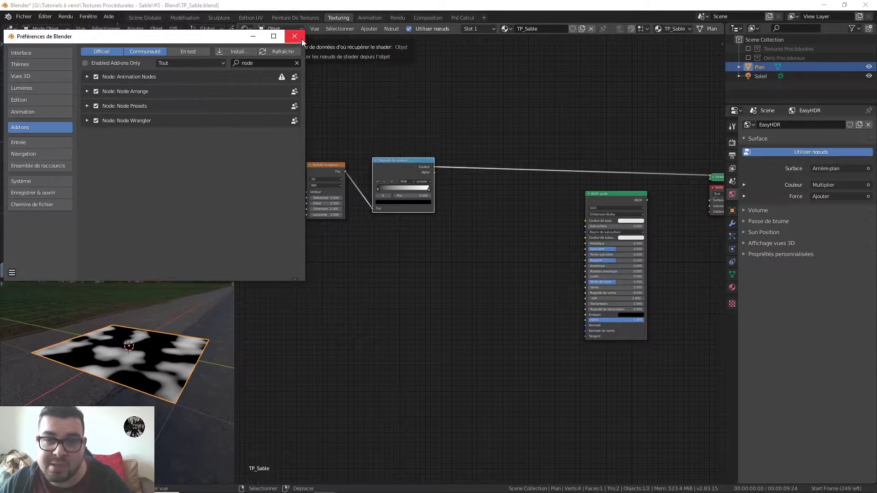
{"action": "left_click", "coordinate": [294, 36]}
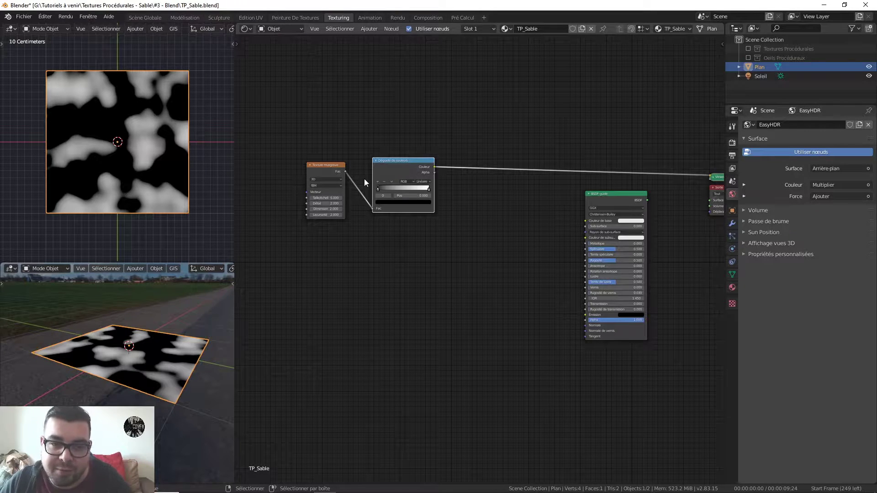
- Set the Musgrave texture's detail to 16 and its dimension to 0
{"action": "middle_click_drag", "start_coordinate": [353, 218], "coordinate": [408, 220]}
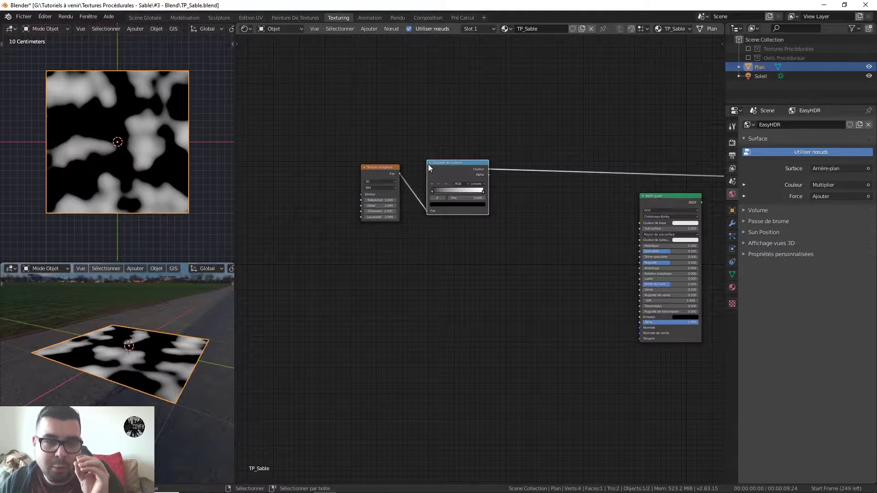
{"action": "scroll", "coordinate": [402, 201], "scroll_direction": "up", "scroll_amount": 3}
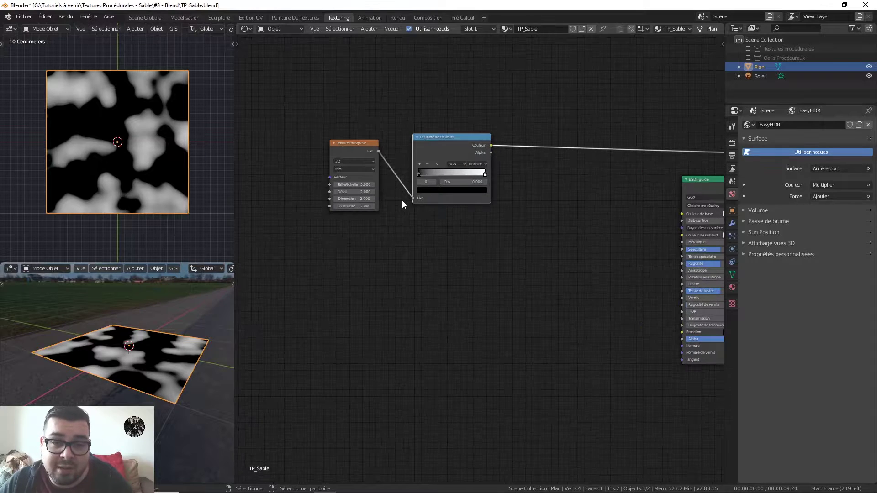
{"action": "middle_click_drag", "start_coordinate": [402, 201], "coordinate": [439, 209]}
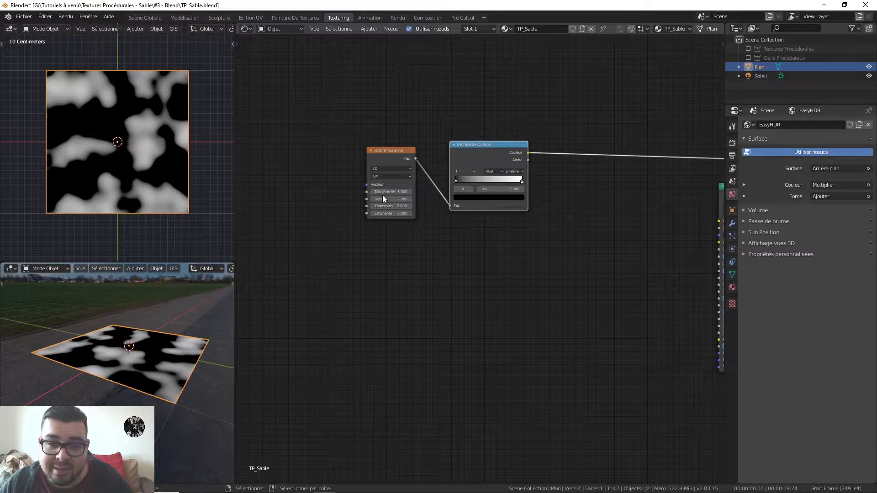
{"action": "double_click", "coordinate": [382, 198]}
{"action": "type", "text": "16"}
{"action": "key", "text": "Return"}
{"action": "double_click", "coordinate": [390, 206]}
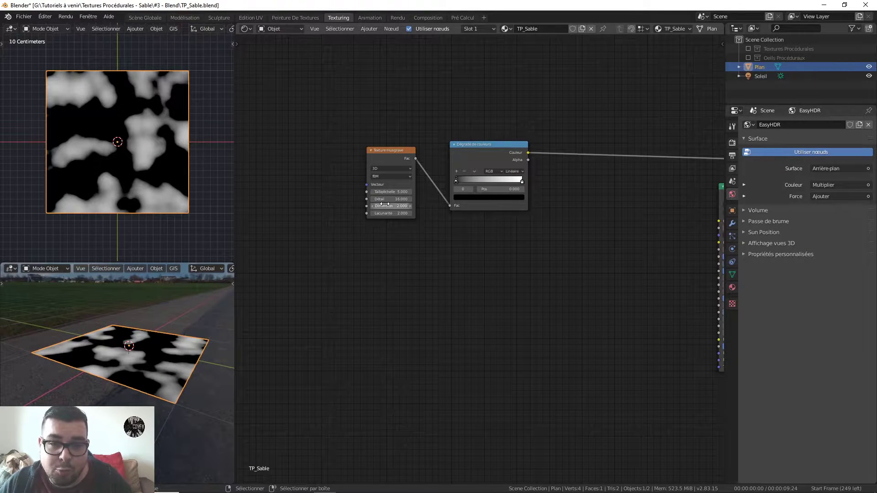
{"action": "type", "text": "2.0"}
{"action": "key", "text": "Return"}
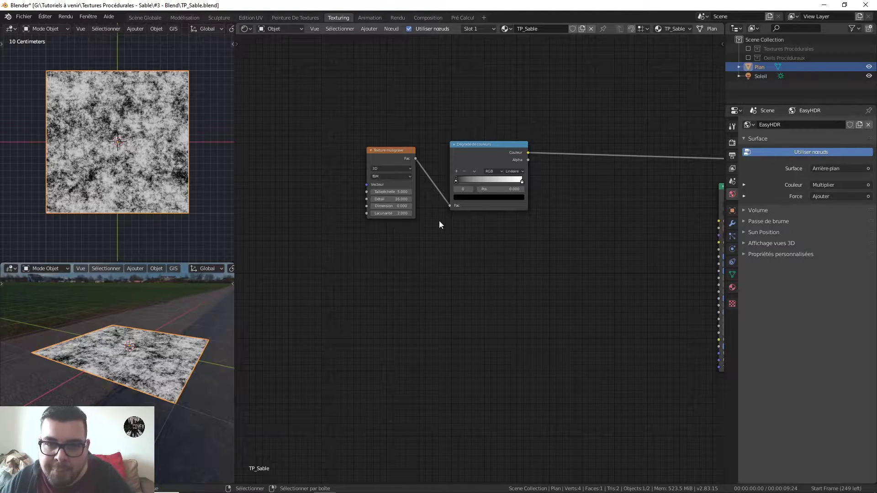
- Add Texture Coordinate and Mapping nodes ahead of the Musgrave texture, feeding the mapping from the Object coordinates
{"action": "left_click_drag", "start_coordinate": [386, 150], "coordinate": [367, 142]}
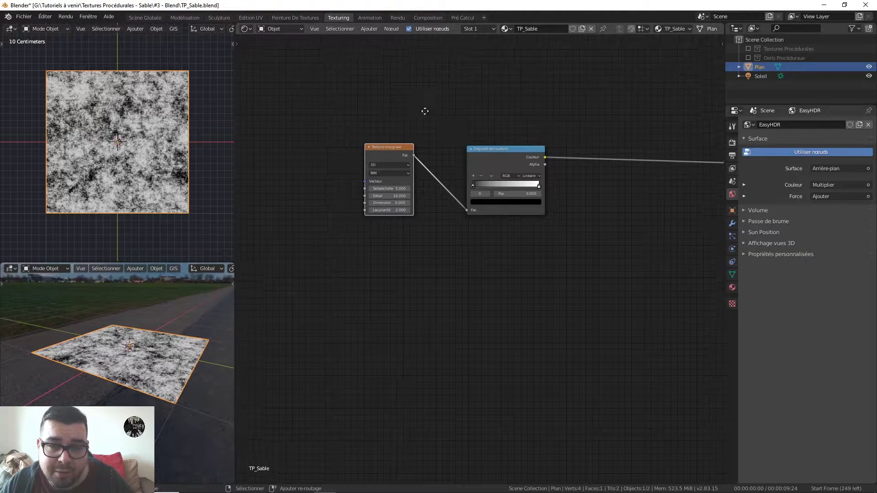
{"action": "key", "text": "ctrl+t"}
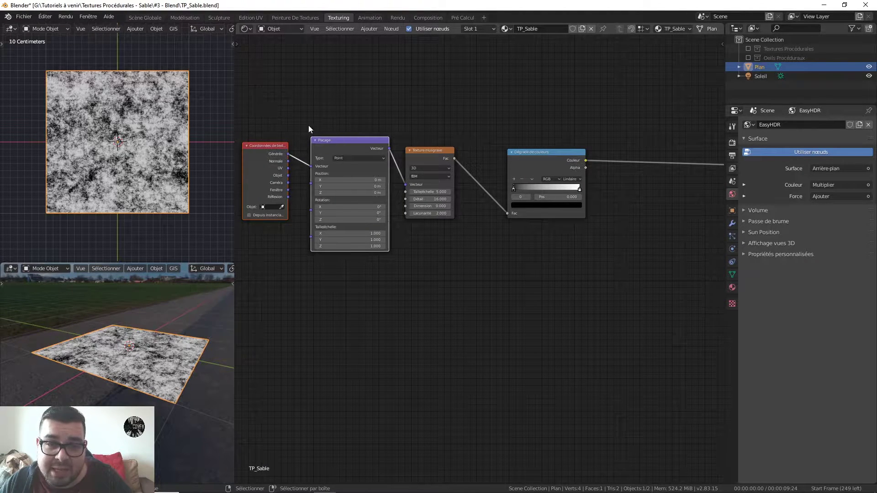
{"action": "left_click", "coordinate": [437, 150]}
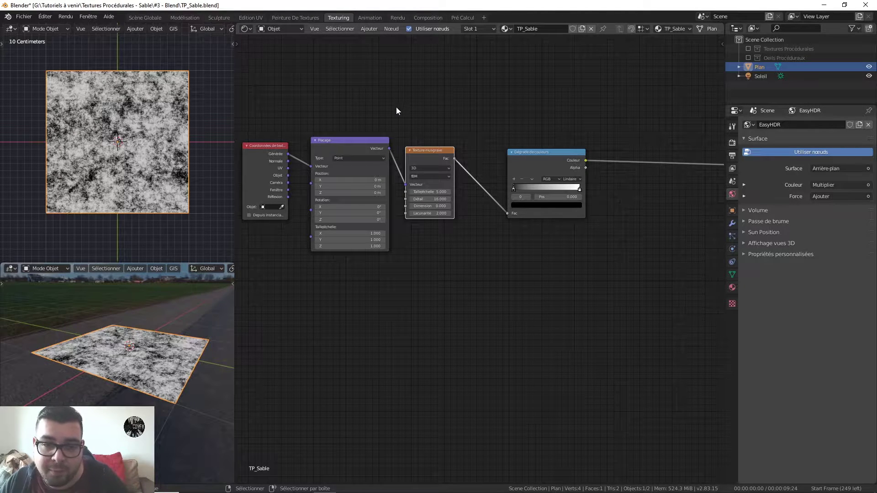
{"action": "middle_click_drag", "start_coordinate": [371, 97], "coordinate": [436, 120]}
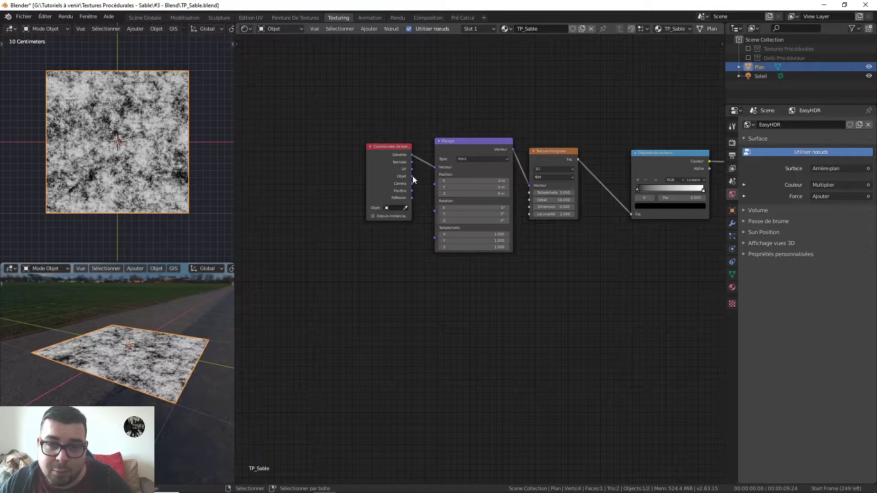
{"action": "left_click_drag", "start_coordinate": [412, 176], "coordinate": [378, 147]}
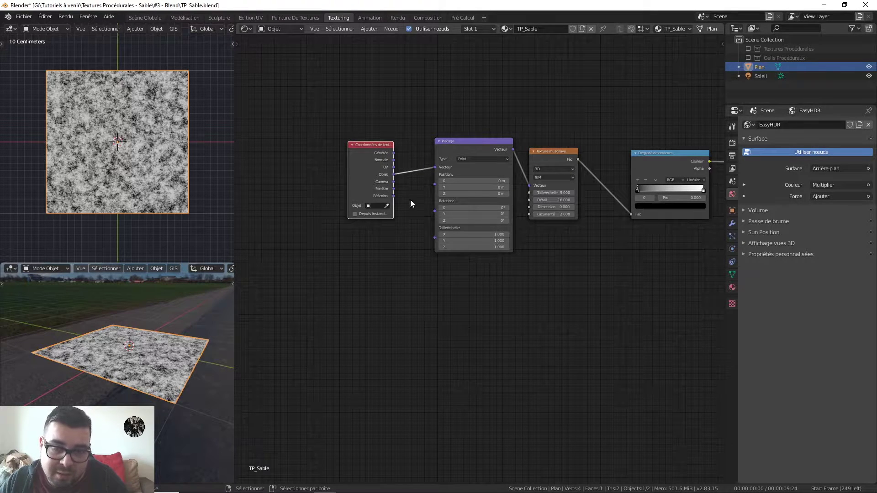
- Duplicate the Musgrave texture below the original and connect the Mapping node's vector output to the copy
{"action": "middle_click_drag", "start_coordinate": [664, 120], "coordinate": [551, 125]}
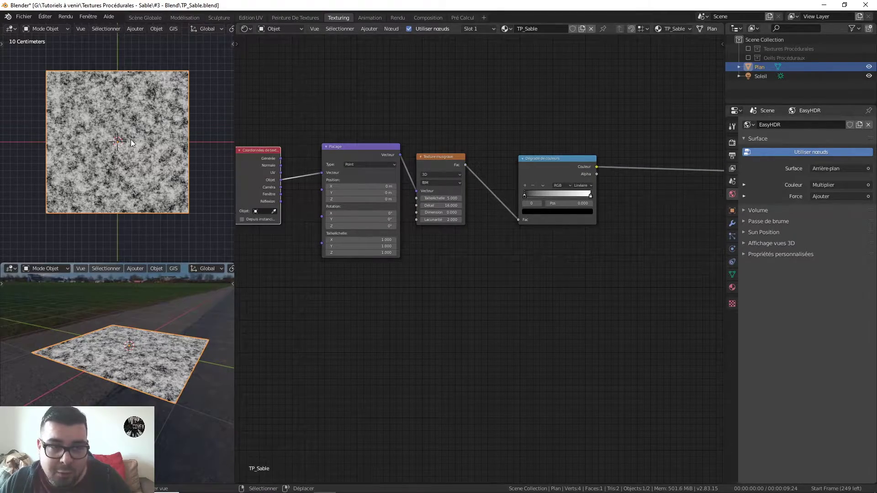
{"action": "middle_click_drag", "start_coordinate": [131, 139], "coordinate": [135, 103]}
{"action": "scroll", "coordinate": [136, 108], "scroll_direction": "up", "scroll_amount": 4}
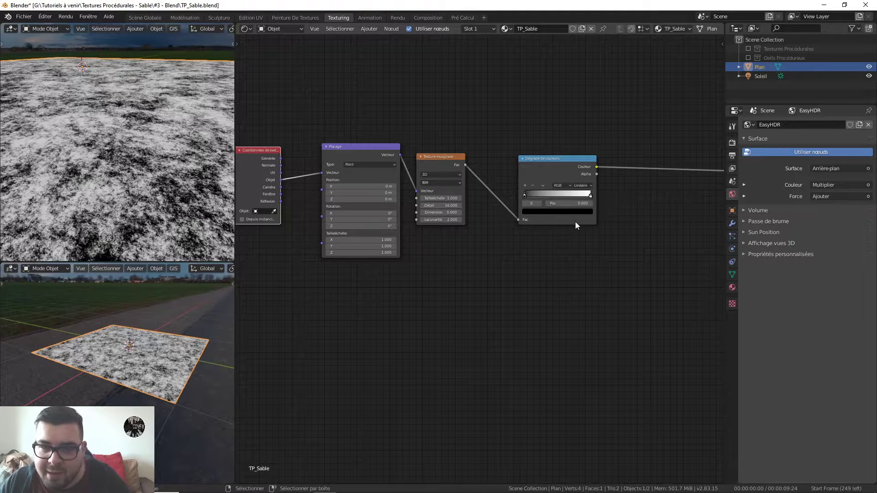
{"action": "middle_click_drag", "start_coordinate": [575, 221], "coordinate": [517, 228]}
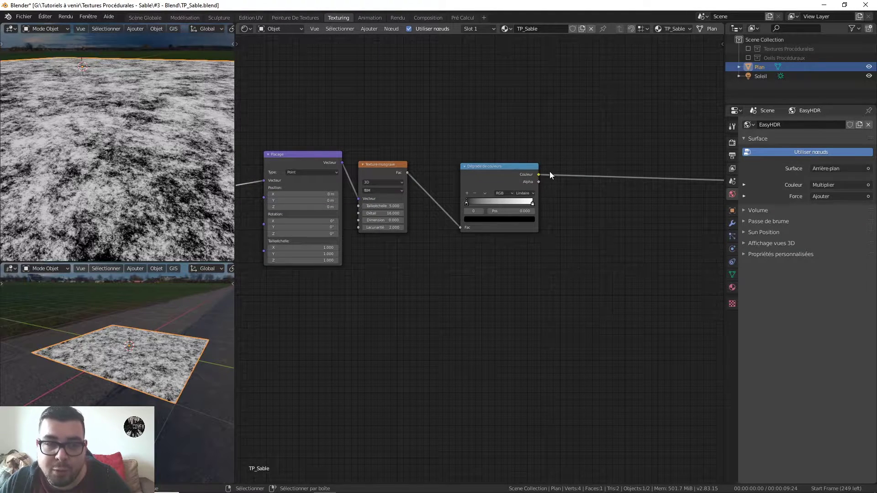
{"action": "scroll", "coordinate": [491, 248], "scroll_direction": "down", "scroll_amount": 2}
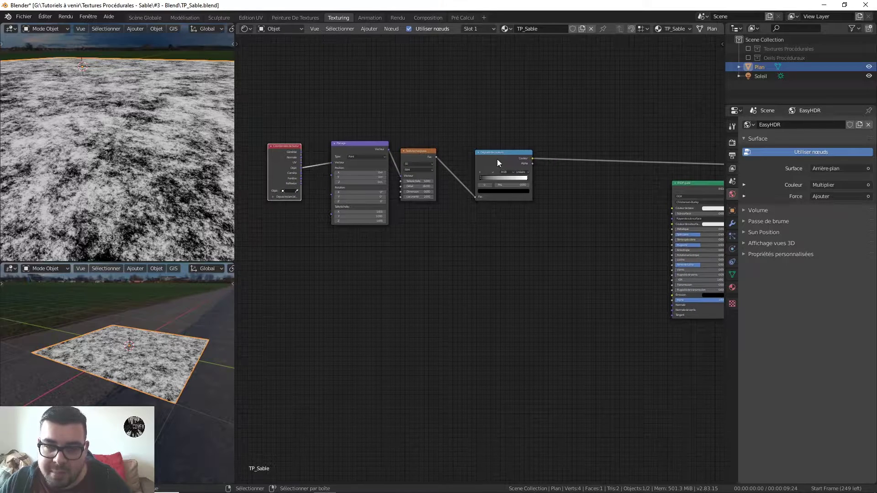
{"action": "key", "text": "shift+a"}
{"action": "mouse_move", "coordinate": [499, 222]}
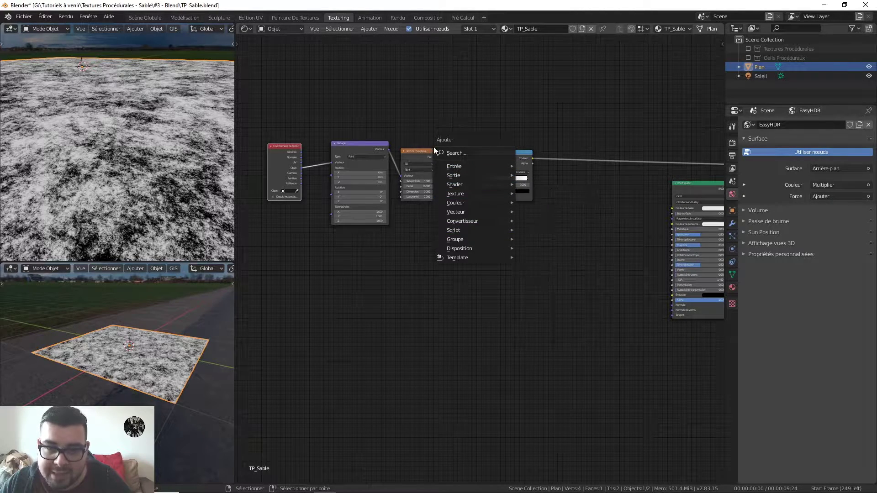
{"action": "key", "text": "Escape"}
{"action": "key", "text": "shift+d"}
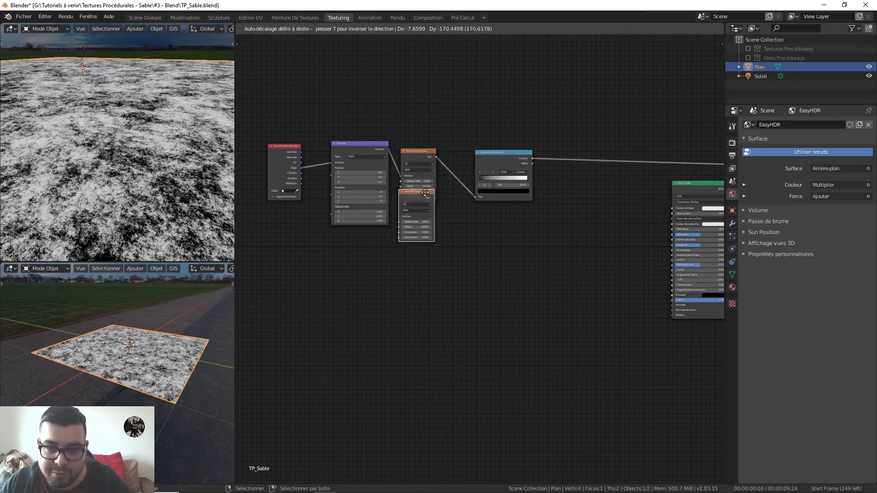
{"action": "left_click", "coordinate": [427, 224]}
{"action": "left_click_drag", "start_coordinate": [421, 157], "coordinate": [402, 248]}
- Duplicate the color ramp, feed it from the second Musgrave texture and preview it on the plane
{"action": "middle_click_drag", "start_coordinate": [494, 226], "coordinate": [425, 217]}
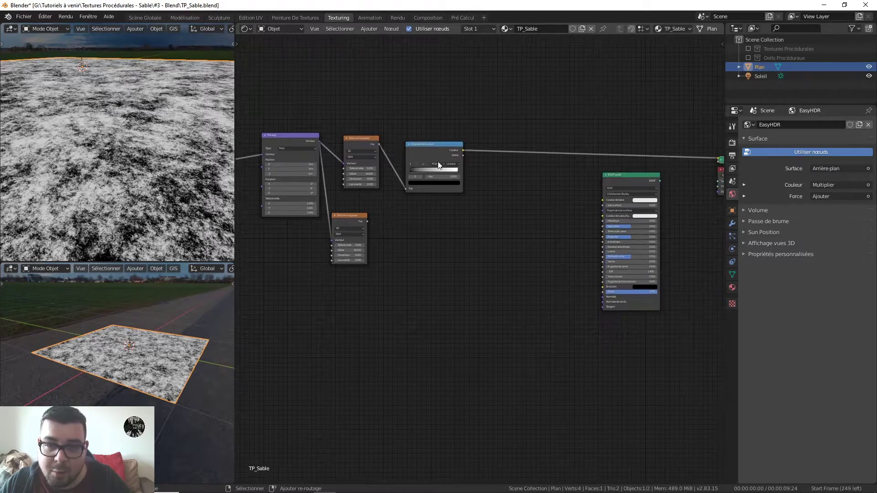
{"action": "key", "text": "shift+d"}
{"action": "left_click", "coordinate": [383, 224]}
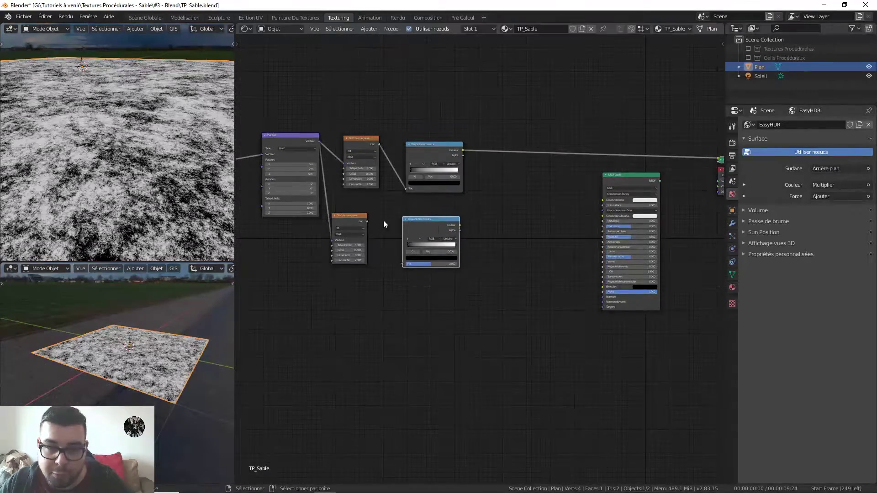
{"action": "left_click_drag", "start_coordinate": [368, 223], "coordinate": [405, 264]}
{"action": "left_click_drag", "start_coordinate": [423, 222], "coordinate": [423, 213]}
{"action": "left_click", "coordinate": [428, 213], "text": "ctrl+shift"}
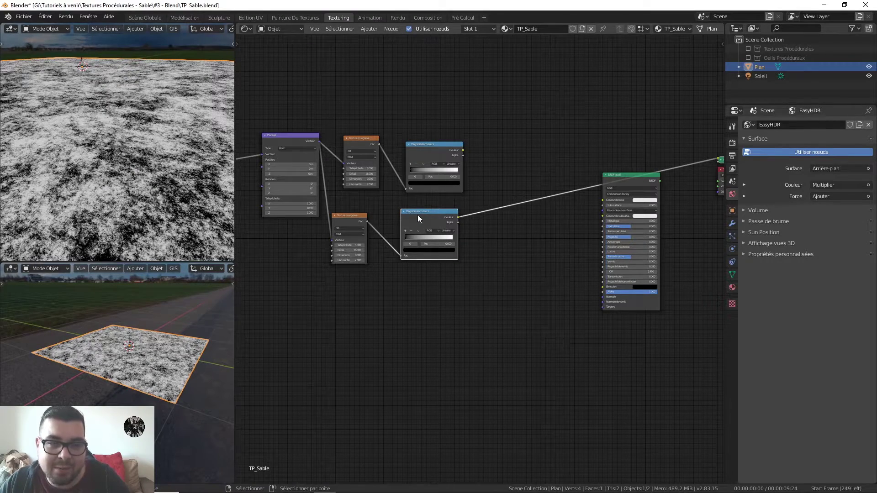
- Set the second Musgrave texture's scale to 2
{"action": "scroll", "coordinate": [385, 250], "scroll_direction": "up", "scroll_amount": 2}
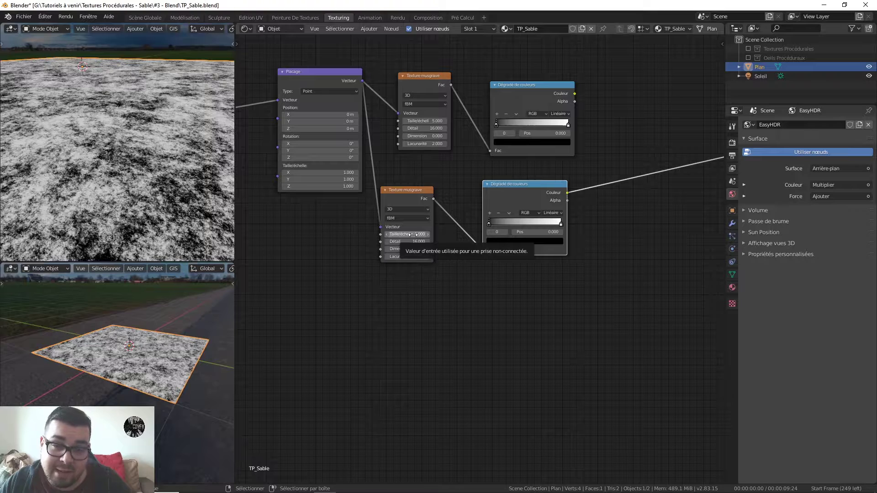
{"action": "left_click", "coordinate": [414, 234]}
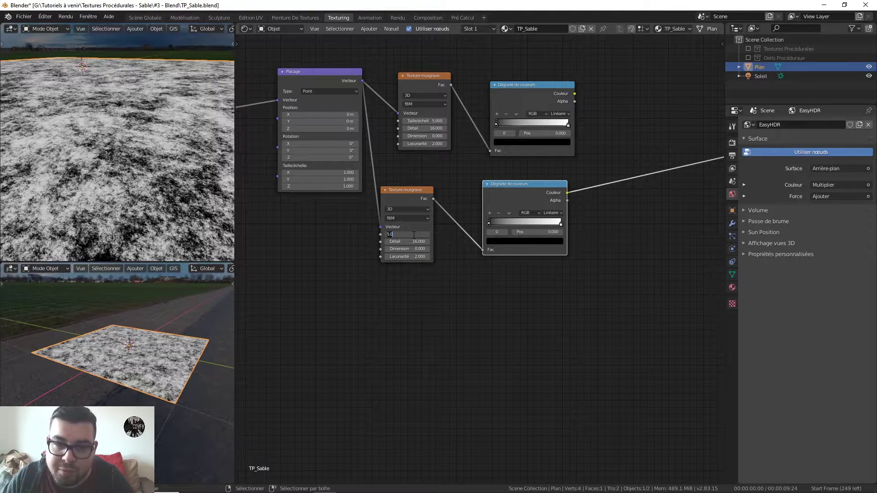
{"action": "key", "text": "Return"}
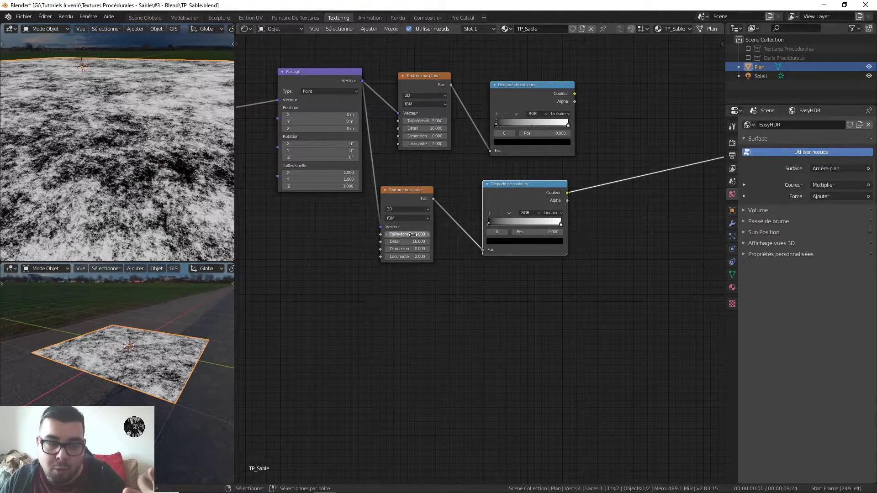
- Add a MixRGB node blending the upper ramp as Color 1 with the lower ramp as Color 2, and preview it
{"action": "middle_click_drag", "start_coordinate": [460, 201], "coordinate": [404, 201]}
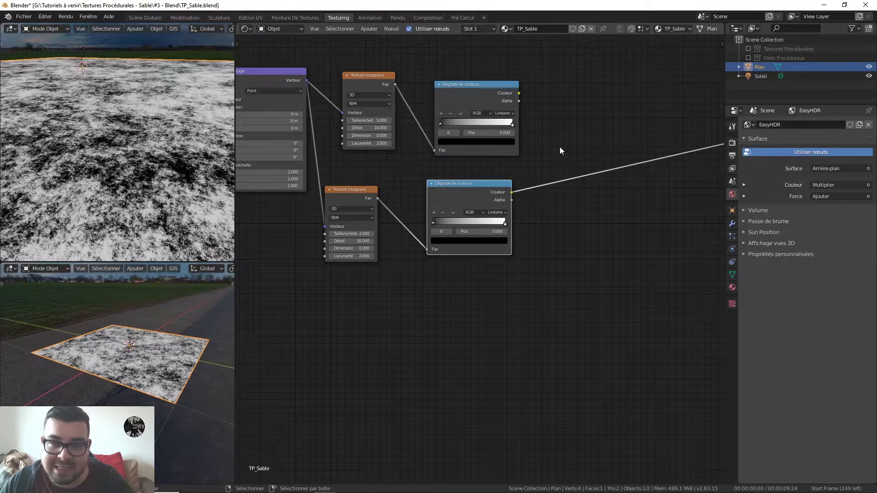
{"action": "middle_click_drag", "start_coordinate": [560, 147], "coordinate": [486, 161]}
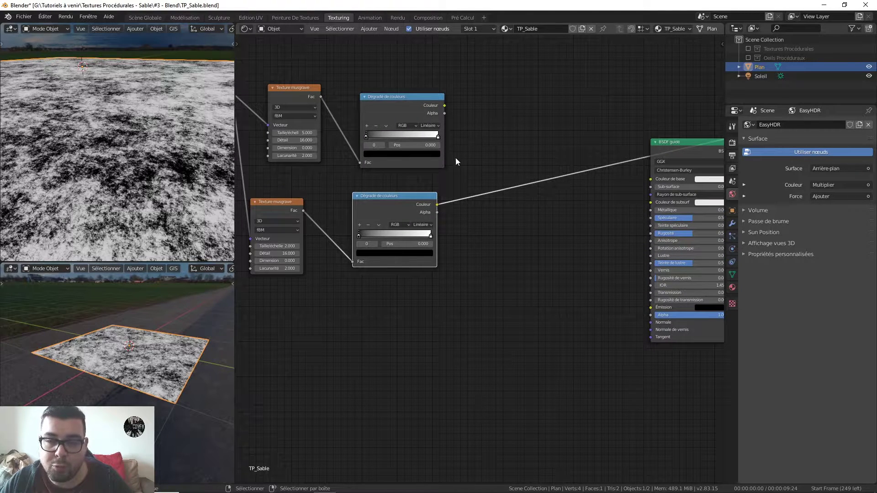
{"action": "key", "text": "shift+a"}
{"action": "mouse_move", "coordinate": [478, 151]}
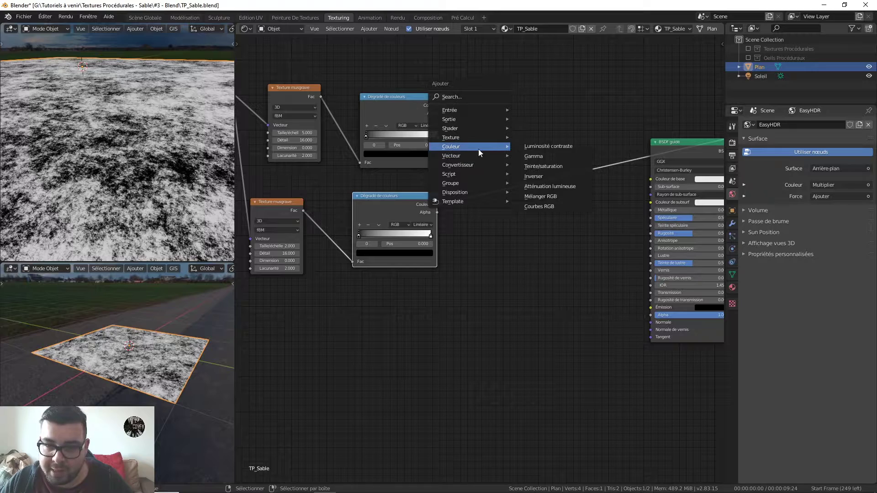
{"action": "left_click", "coordinate": [541, 197]}
{"action": "left_click", "coordinate": [482, 109]}
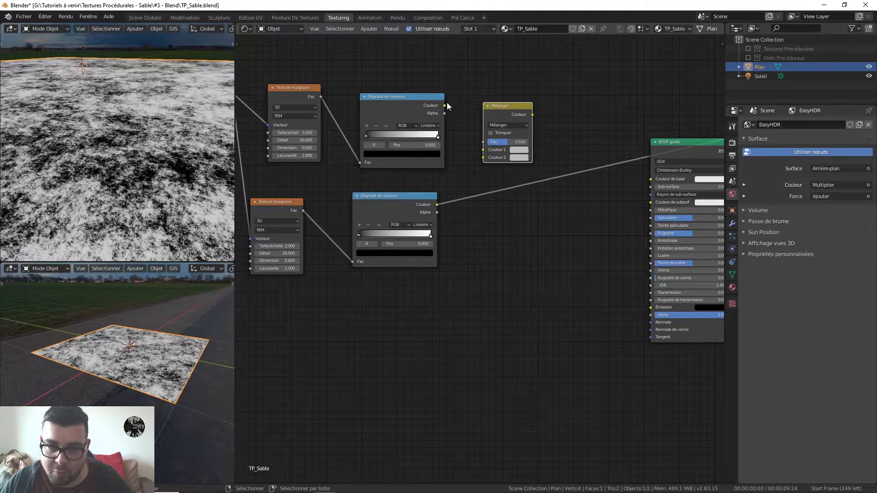
{"action": "left_click_drag", "start_coordinate": [445, 105], "coordinate": [459, 108]}
{"action": "left_click_drag", "start_coordinate": [481, 151], "coordinate": [483, 150]}
{"action": "left_click_drag", "start_coordinate": [437, 205], "coordinate": [483, 157]}
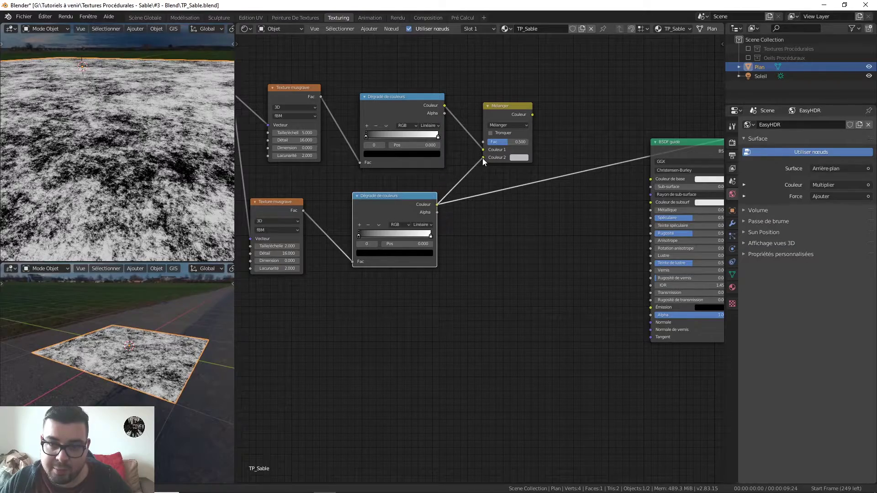
{"action": "left_click", "coordinate": [518, 106], "text": "ctrl+shift"}
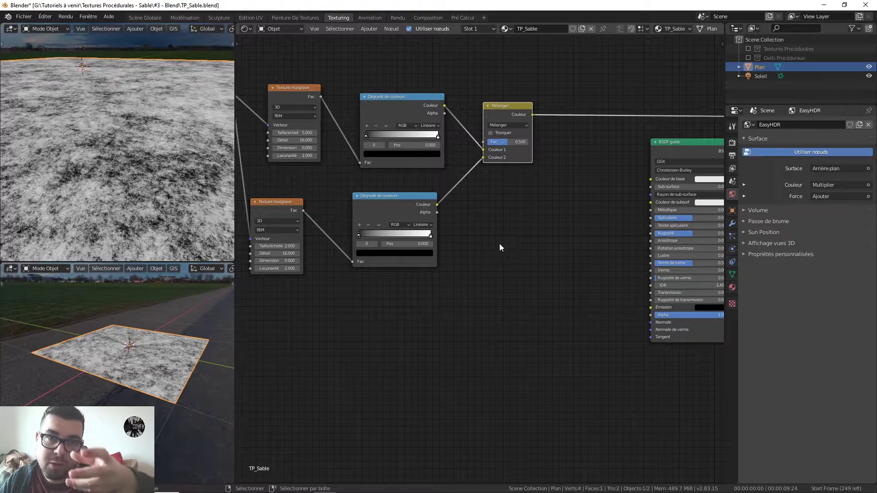
- Add a Voronoi texture below the second Musgrave texture and connect it to the Mapping node's vector output
{"action": "scroll", "coordinate": [484, 253], "scroll_direction": "down", "scroll_amount": 4}
{"action": "middle_click_drag", "start_coordinate": [376, 233], "coordinate": [407, 193]}
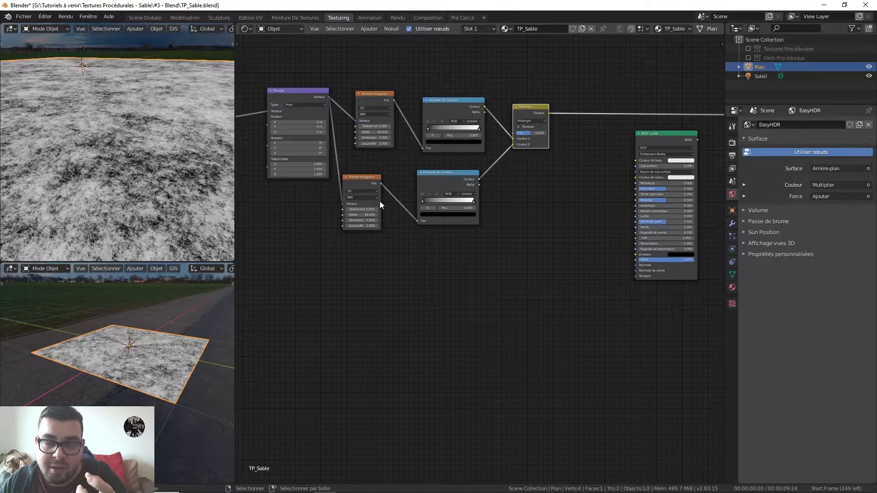
{"action": "key", "text": "shift+a"}
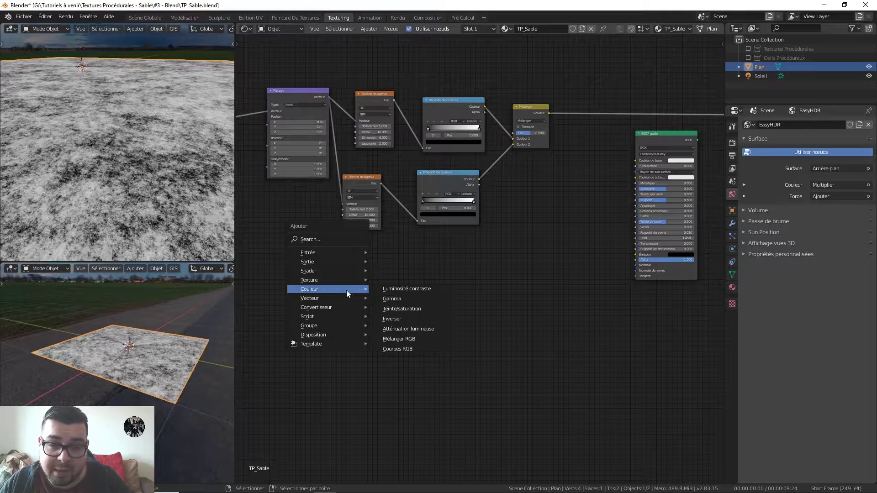
{"action": "mouse_move", "coordinate": [328, 279]}
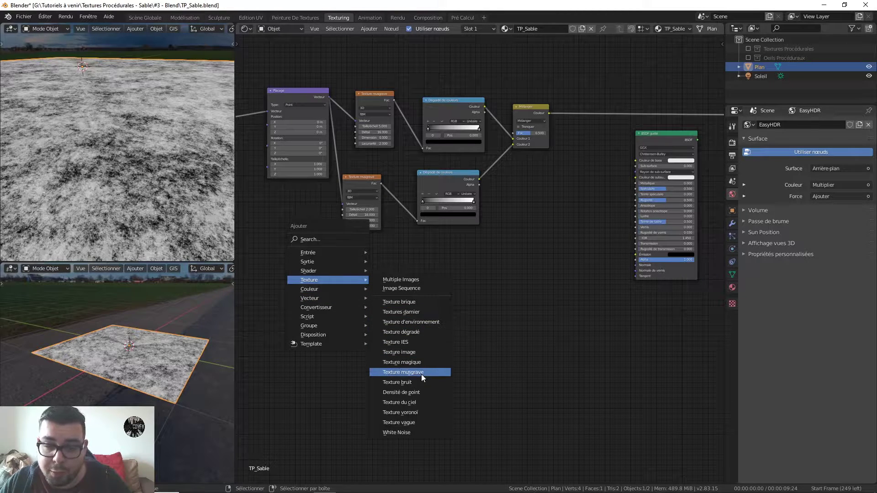
{"action": "left_click", "coordinate": [418, 412]}
{"action": "left_click", "coordinate": [331, 241]}
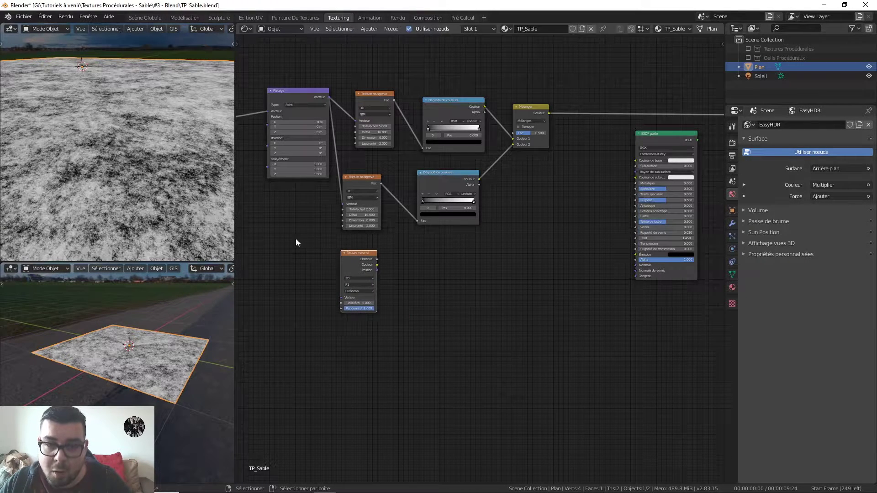
{"action": "middle_click_drag", "start_coordinate": [295, 239], "coordinate": [447, 271]}
{"action": "left_click_drag", "start_coordinate": [431, 108], "coordinate": [352, 183]}
{"action": "left_click_drag", "start_coordinate": [467, 122], "coordinate": [493, 329]}
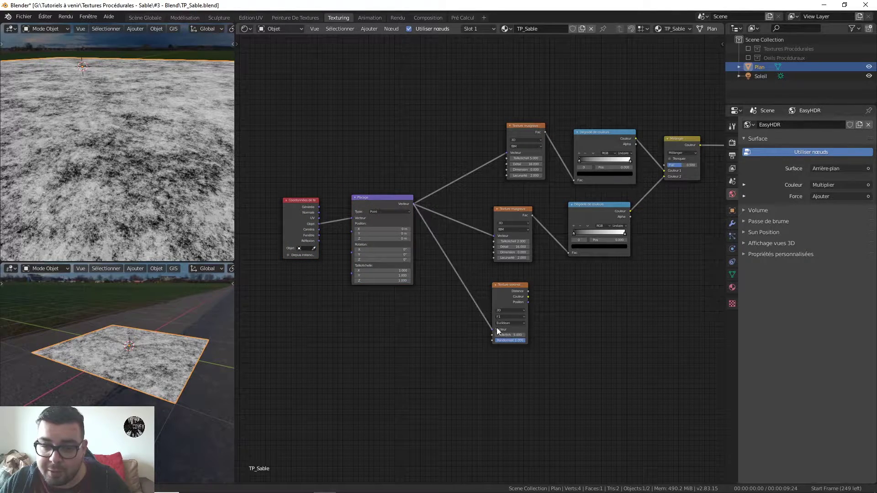
- Preview the Voronoi texture's distance output on the plane
{"action": "middle_click_drag", "start_coordinate": [550, 308], "coordinate": [488, 267]}
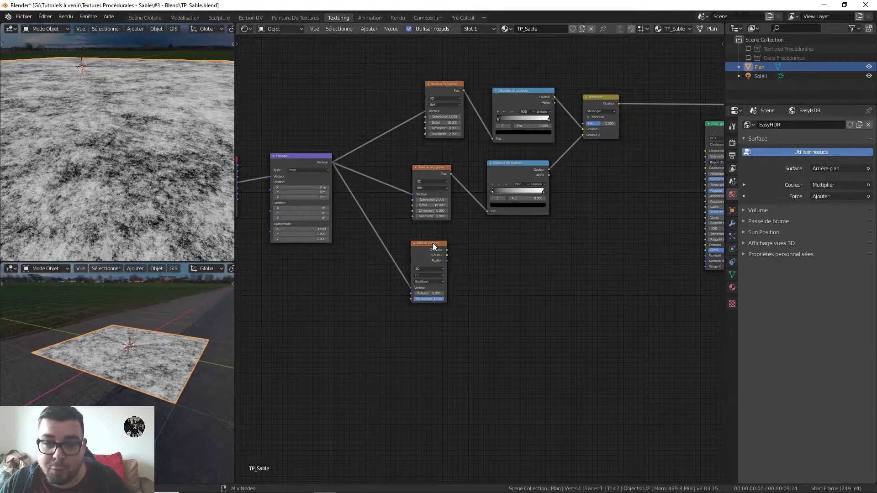
{"action": "left_click", "coordinate": [432, 243], "text": "ctrl+shift"}
{"action": "scroll", "coordinate": [145, 157], "scroll_direction": "down", "scroll_amount": 5}
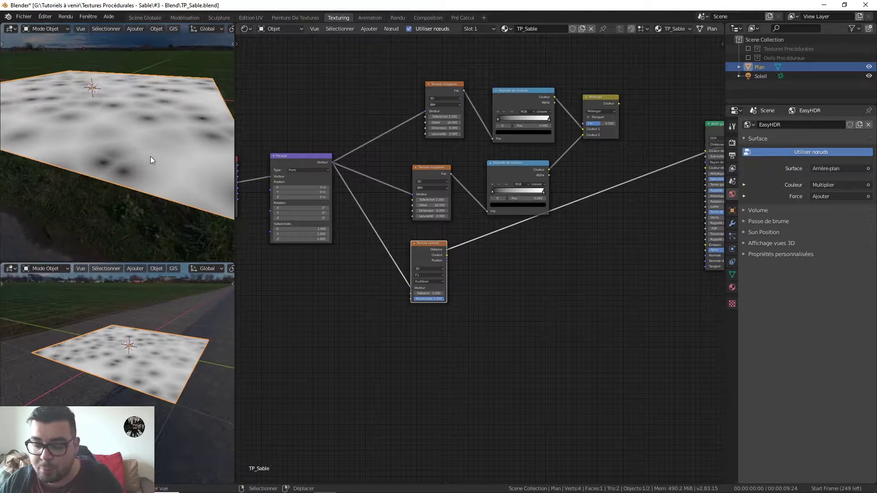
- Insert a ColorRamp node between the Voronoi texture's distance output and the shader, placing it beside the Voronoi texture
{"action": "key", "text": "KP_7"}
{"action": "scroll", "coordinate": [156, 151], "scroll_direction": "down", "scroll_amount": 4}
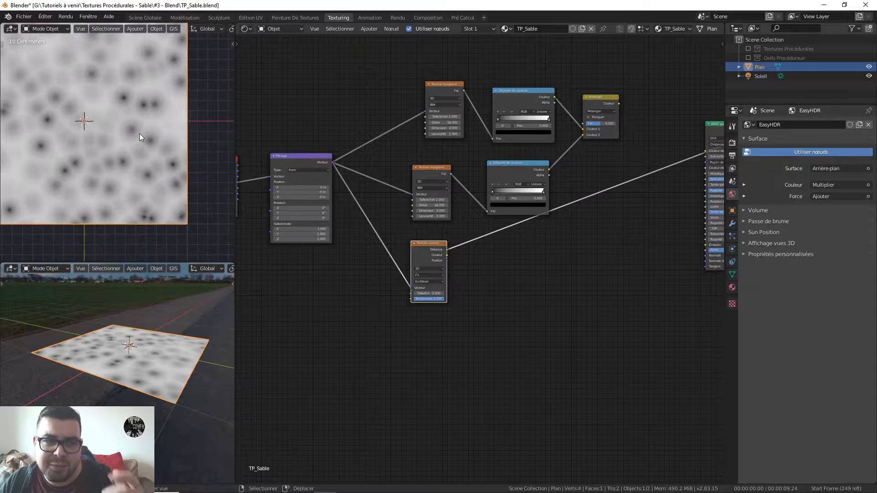
{"action": "scroll", "coordinate": [139, 133], "scroll_direction": "up", "scroll_amount": 3}
{"action": "scroll", "coordinate": [142, 132], "scroll_direction": "up", "scroll_amount": 2}
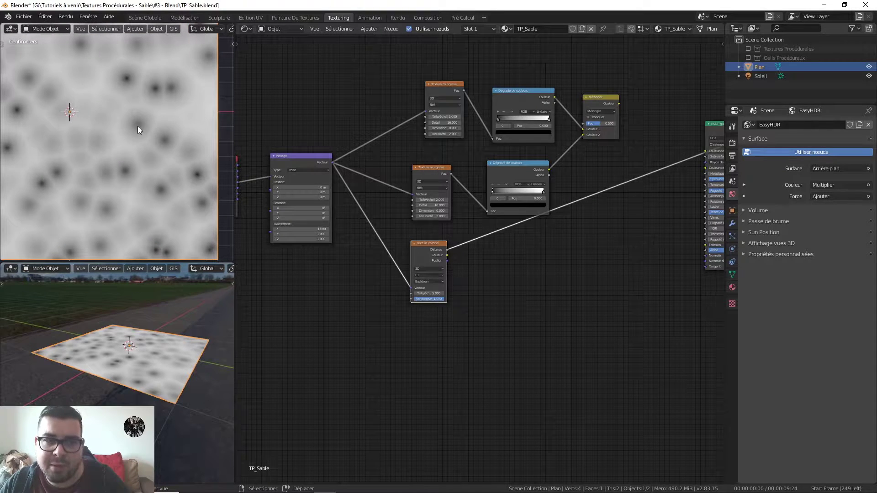
{"action": "scroll", "coordinate": [160, 111], "scroll_direction": "up", "scroll_amount": 2}
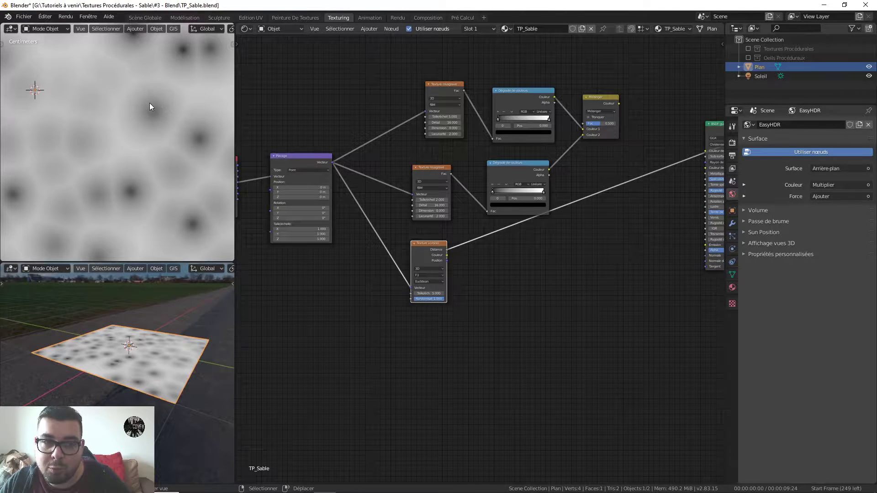
{"action": "middle_click_drag", "start_coordinate": [458, 228], "coordinate": [426, 223]}
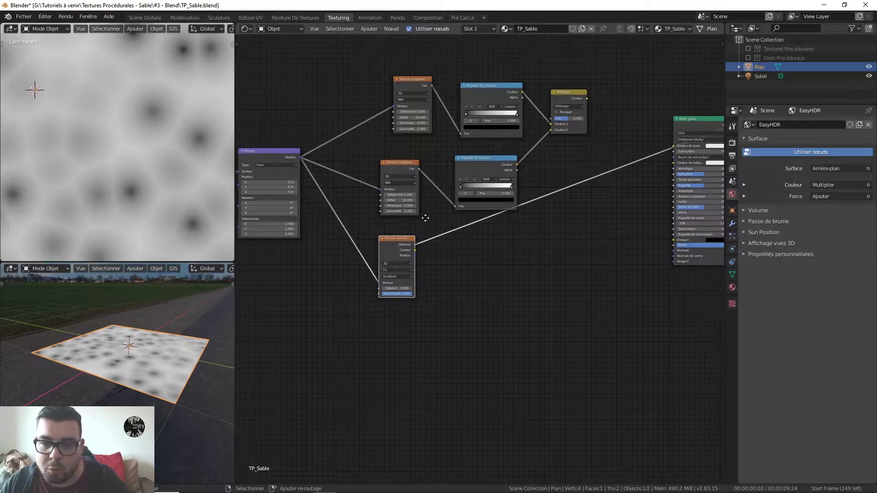
{"action": "key", "text": "shift+a"}
{"action": "mouse_move", "coordinate": [466, 298]}
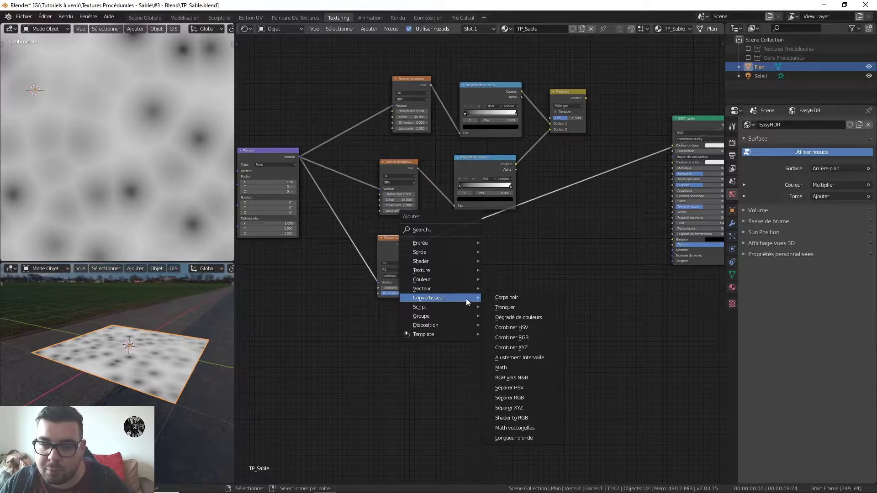
{"action": "left_click", "coordinate": [526, 317]}
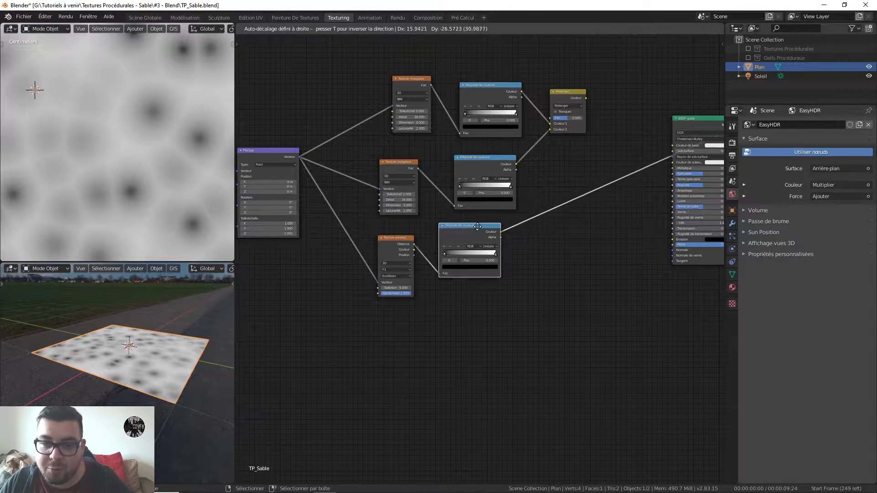
{"action": "left_click", "coordinate": [440, 225]}
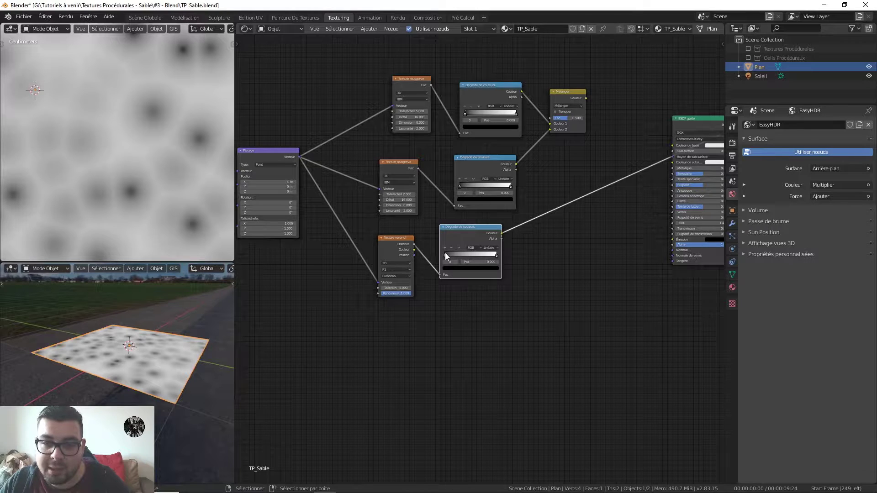
{"action": "mouse_move", "coordinate": [445, 254]}
{"action": "left_mouse_down"}
{"action": "mouse_move", "coordinate": [470, 255]}
{"action": "mouse_move", "coordinate": [434, 250]}
{"action": "left_mouse_up"}
{"action": "left_click_drag", "start_coordinate": [498, 256], "coordinate": [456, 253]}
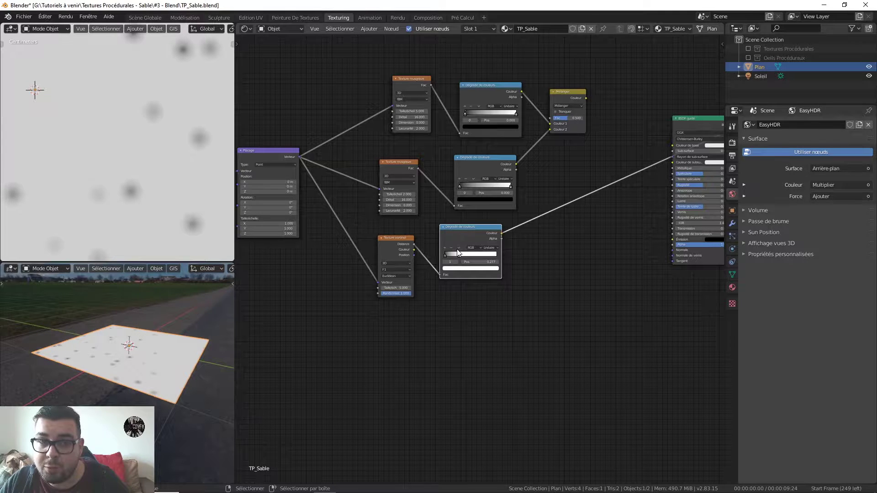
{"action": "left_click_drag", "start_coordinate": [454, 259], "coordinate": [510, 258]}
{"action": "left_click_drag", "start_coordinate": [444, 255], "coordinate": [476, 254]}
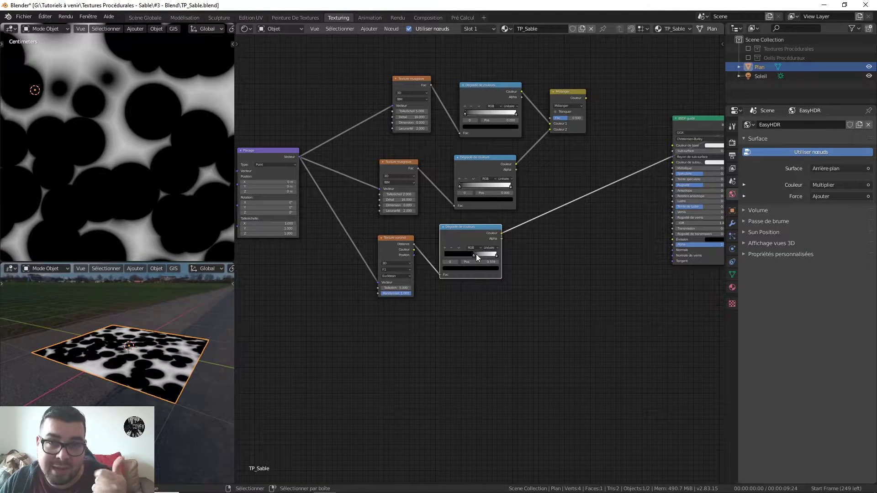
{"action": "key", "text": "ctrl+z"}
- Move the white stop of the Voronoi texture's color ramp to position 0.264
{"action": "left_click_drag", "start_coordinate": [496, 254], "coordinate": [460, 257]}
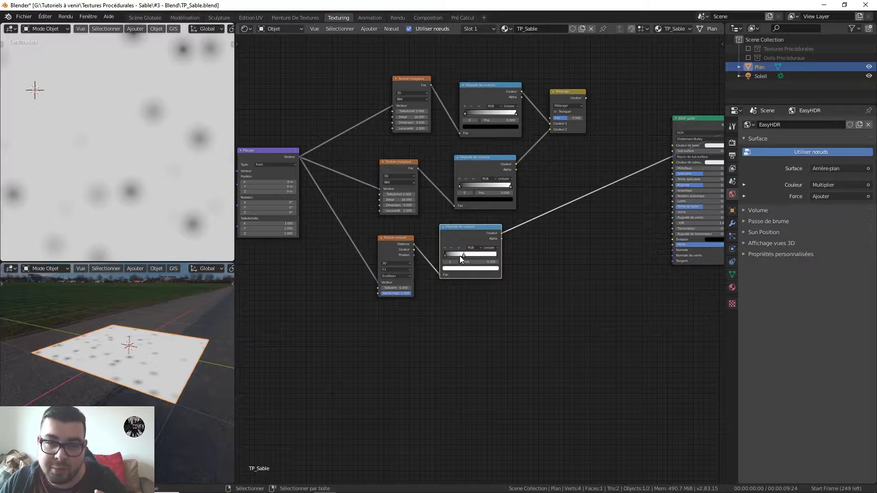
{"action": "left_click_drag", "start_coordinate": [460, 255], "coordinate": [458, 255]}
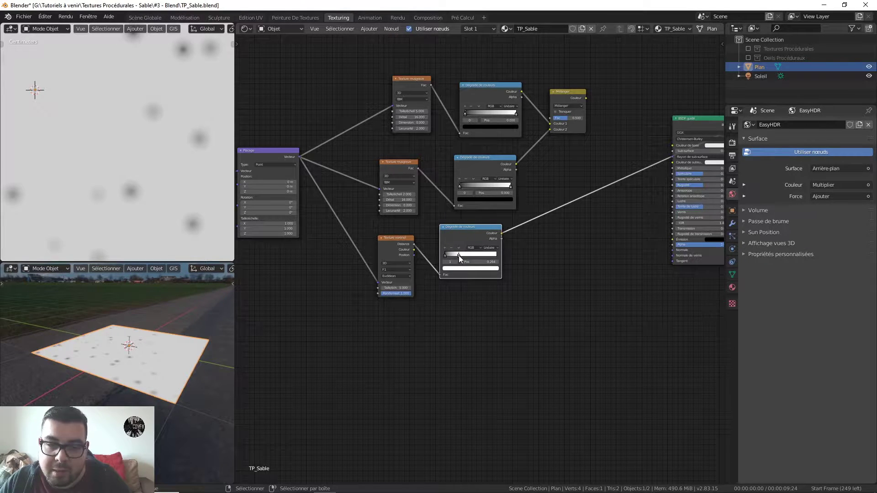
{"action": "scroll", "coordinate": [459, 256], "scroll_direction": "up", "scroll_amount": 3}
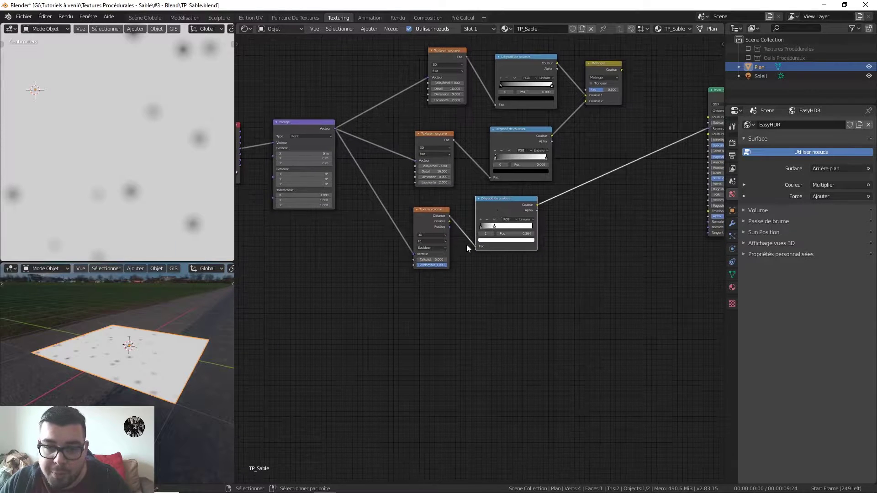
- Set the Voronoi texture's scale to 300 and check the grain on the plane up close
{"action": "middle_click_drag", "start_coordinate": [119, 208], "coordinate": [133, 132]}
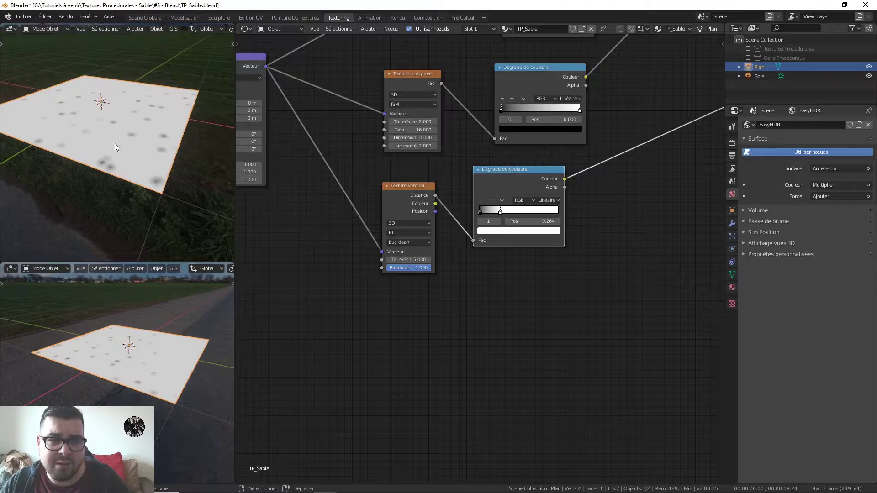
{"action": "scroll", "coordinate": [133, 146], "scroll_direction": "up", "scroll_amount": 2}
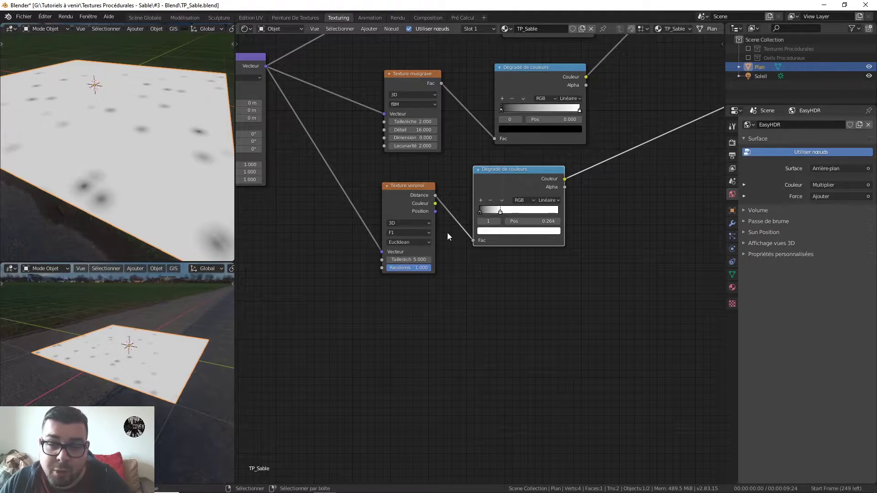
{"action": "left_click", "coordinate": [414, 261]}
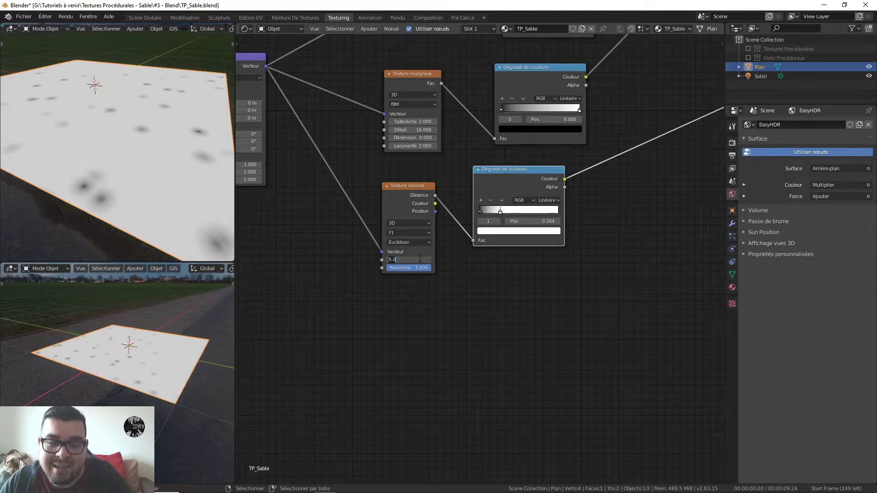
{"action": "type", "text": "1"}
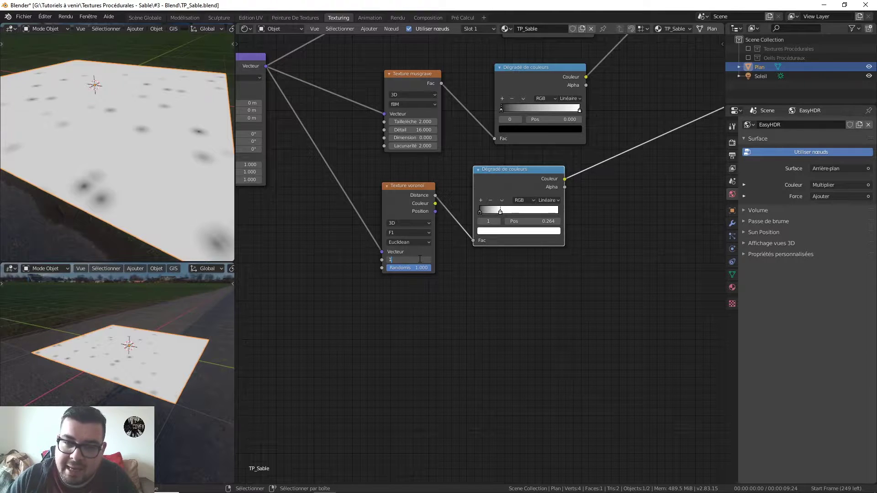
{"action": "type", "text": ".00"}
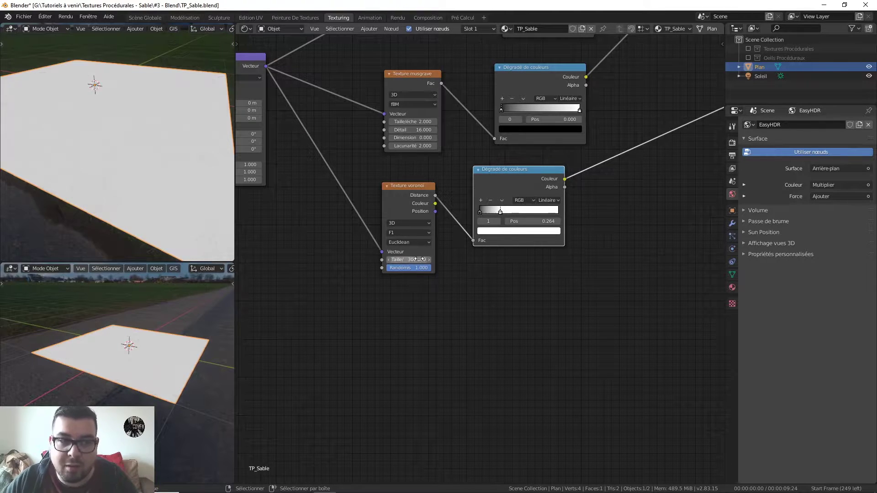
{"action": "key", "text": "Return"}
{"action": "scroll", "coordinate": [158, 191], "scroll_direction": "up", "scroll_amount": 3}
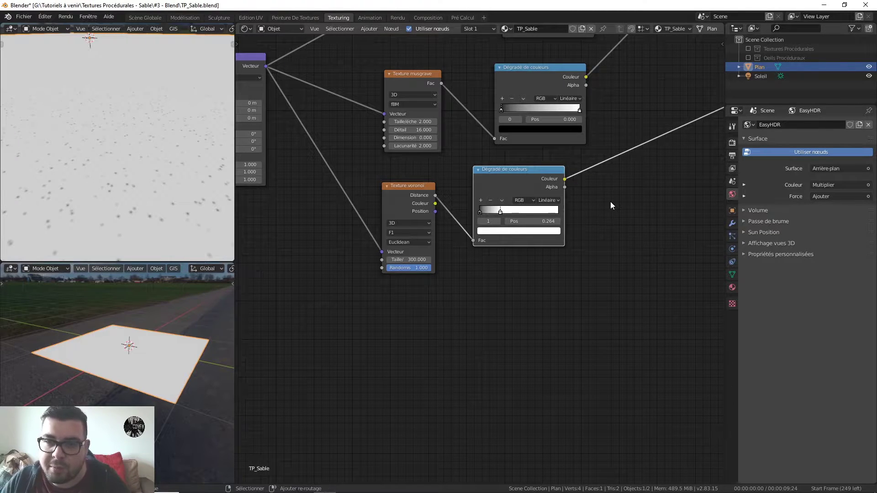
- Preview the output of the MixRGB node that blends the two Musgrave ramps
{"action": "scroll", "coordinate": [499, 251], "scroll_direction": "down", "scroll_amount": 1}
{"action": "scroll", "coordinate": [557, 181], "scroll_direction": "down", "scroll_amount": 2}
{"action": "middle_click_drag", "start_coordinate": [557, 182], "coordinate": [497, 195]}
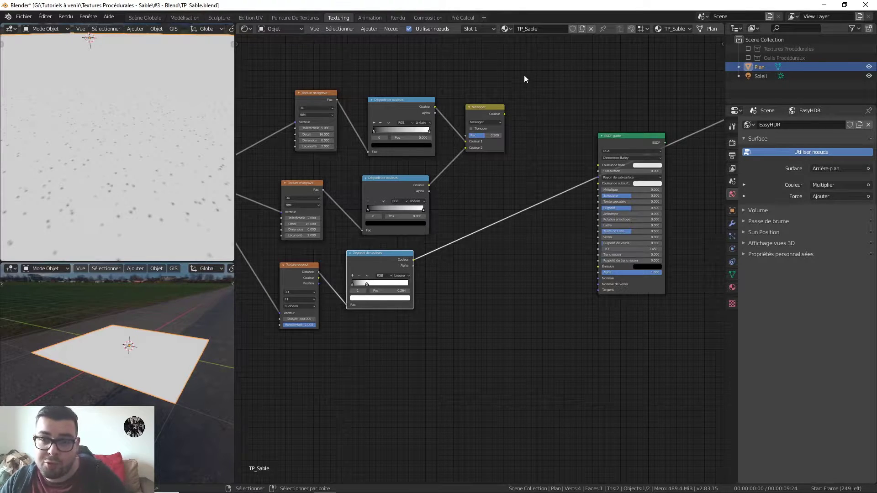
{"action": "left_click", "coordinate": [489, 106], "text": "ctrl+shift"}
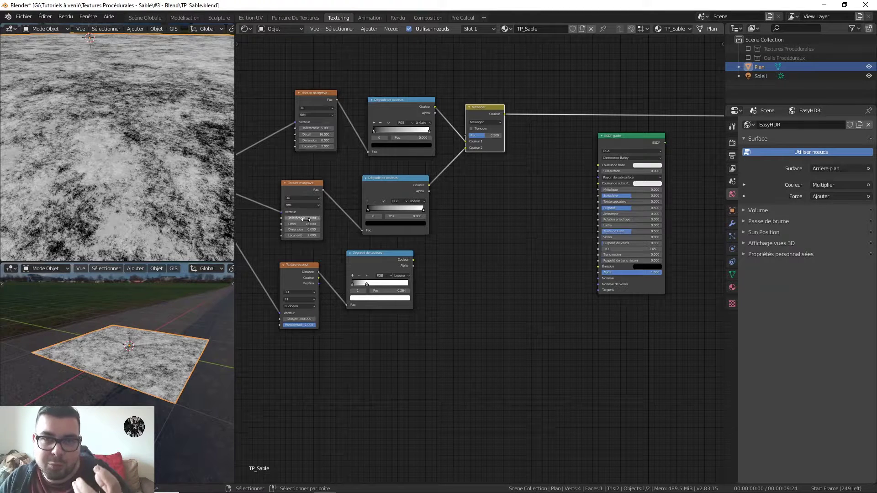
- Add a second MixRGB node after the first, connect the Voronoi ramp's color to its Color 2, and place it lower
{"action": "key", "text": "shift+a"}
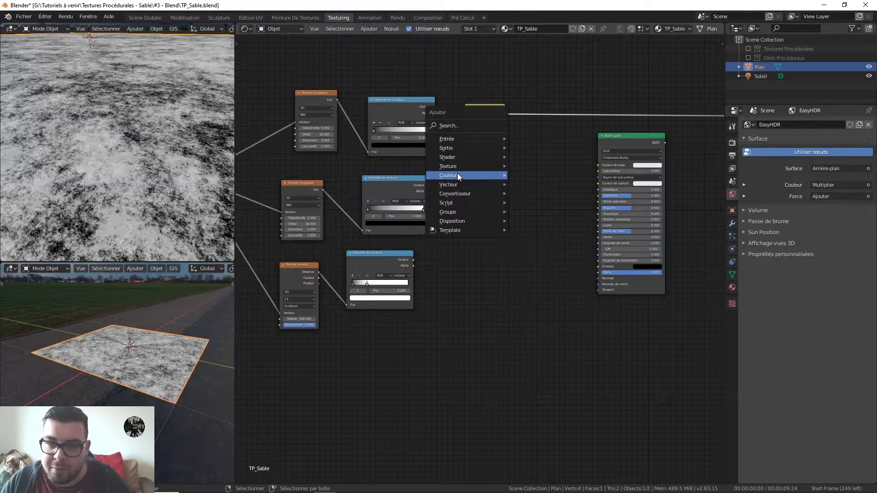
{"action": "mouse_move", "coordinate": [458, 175]}
{"action": "left_click", "coordinate": [547, 215]}
{"action": "left_click", "coordinate": [548, 104]}
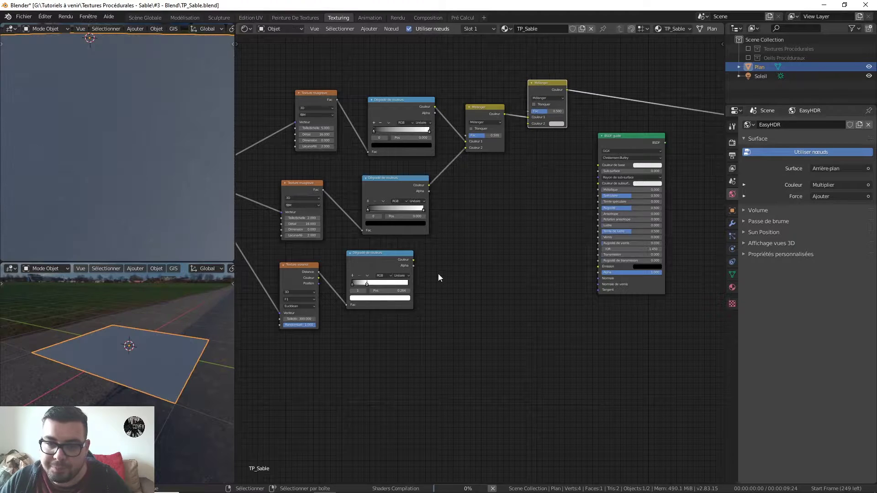
{"action": "left_click_drag", "start_coordinate": [413, 259], "coordinate": [529, 123]}
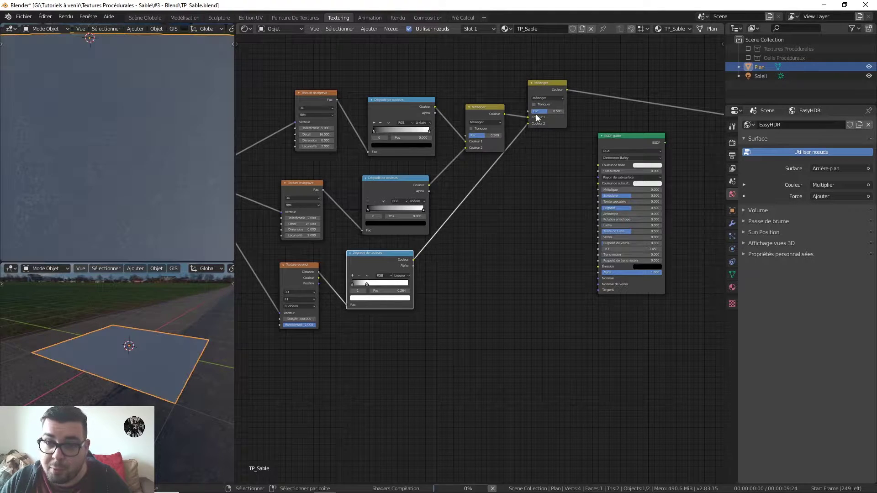
{"action": "left_click_drag", "start_coordinate": [551, 85], "coordinate": [543, 146]}
- Set the second MixRGB node's blend mode to Multiply
{"action": "middle_click_drag", "start_coordinate": [529, 204], "coordinate": [504, 207]}
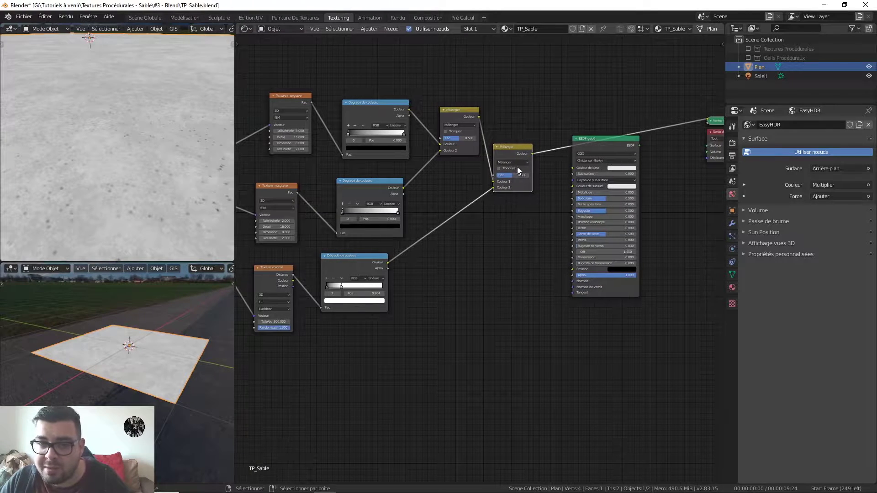
{"action": "left_click", "coordinate": [520, 163]}
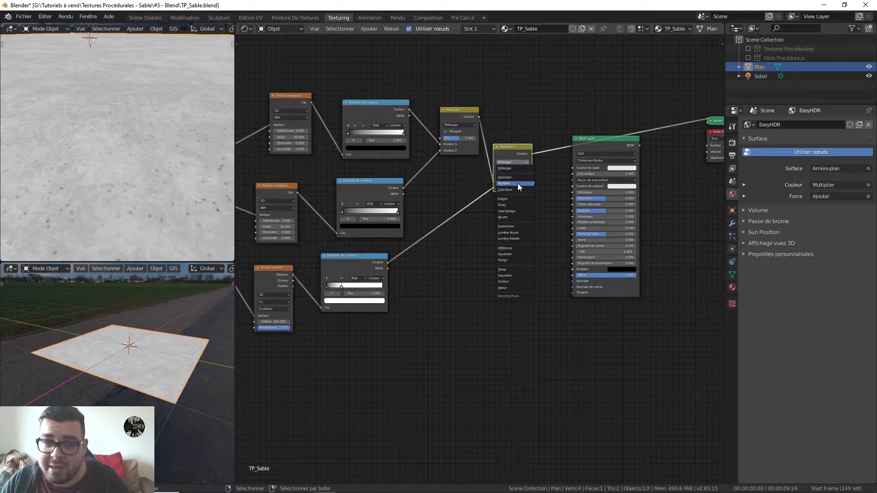
{"action": "left_click", "coordinate": [517, 182]}
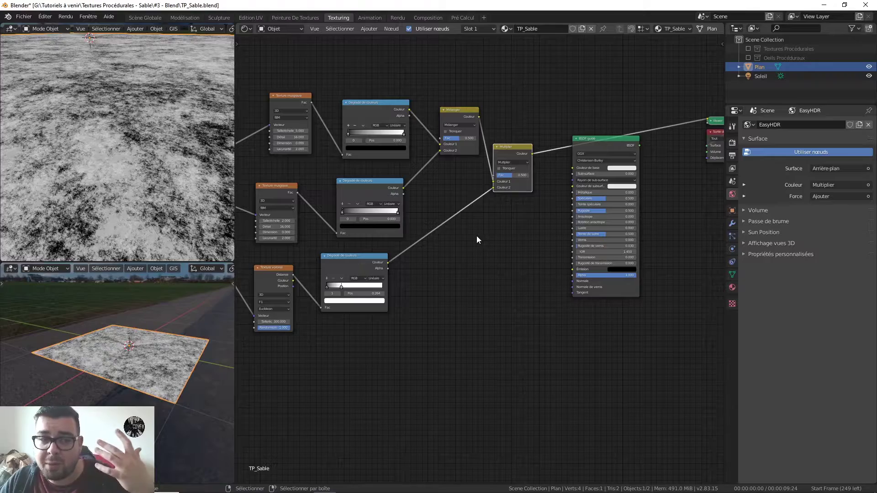
- Raise the Multiply node's factor to 1.000 and inspect the grains on the plane
{"action": "scroll", "coordinate": [155, 196], "scroll_direction": "up", "scroll_amount": 2}
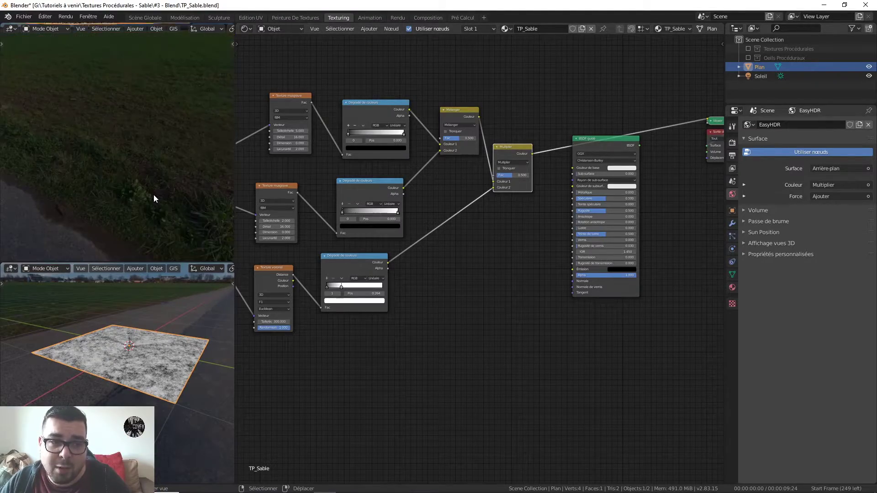
{"action": "scroll", "coordinate": [153, 195], "scroll_direction": "down", "scroll_amount": 1}
{"action": "scroll", "coordinate": [148, 194], "scroll_direction": "up", "scroll_amount": 1}
{"action": "scroll", "coordinate": [149, 189], "scroll_direction": "down", "scroll_amount": 1}
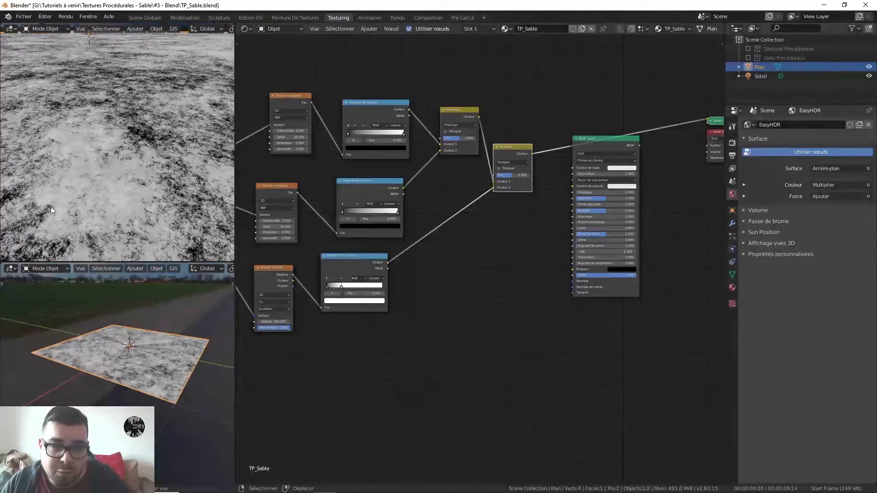
{"action": "middle_click_drag", "start_coordinate": [82, 208], "coordinate": [130, 212], "text": "shift"}
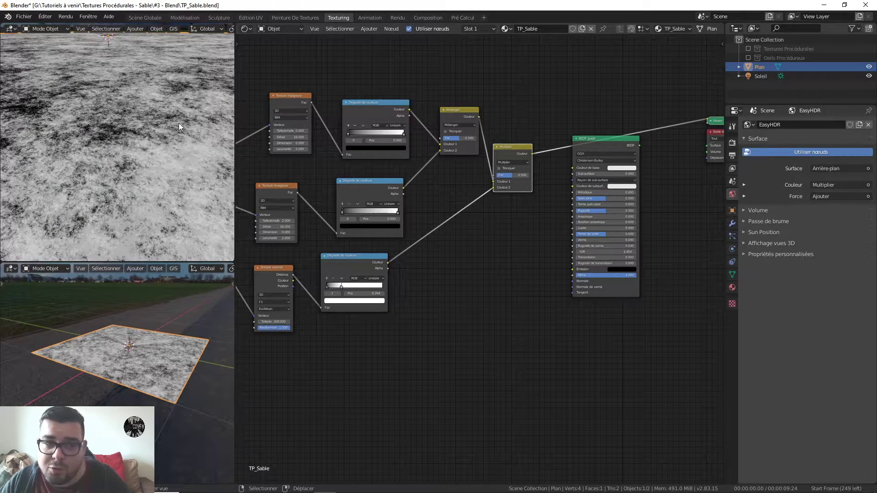
{"action": "middle_click_drag", "start_coordinate": [86, 131], "coordinate": [75, 136], "text": "shift"}
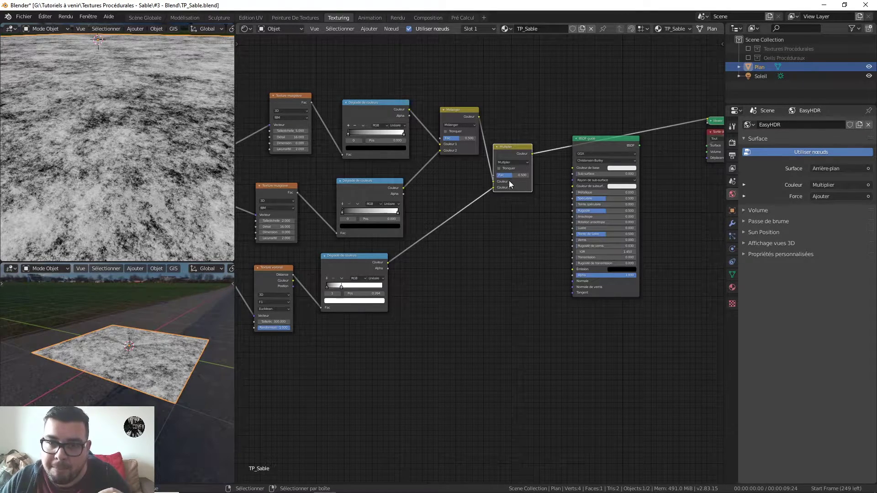
{"action": "left_click_drag", "start_coordinate": [510, 175], "coordinate": [521, 176]}
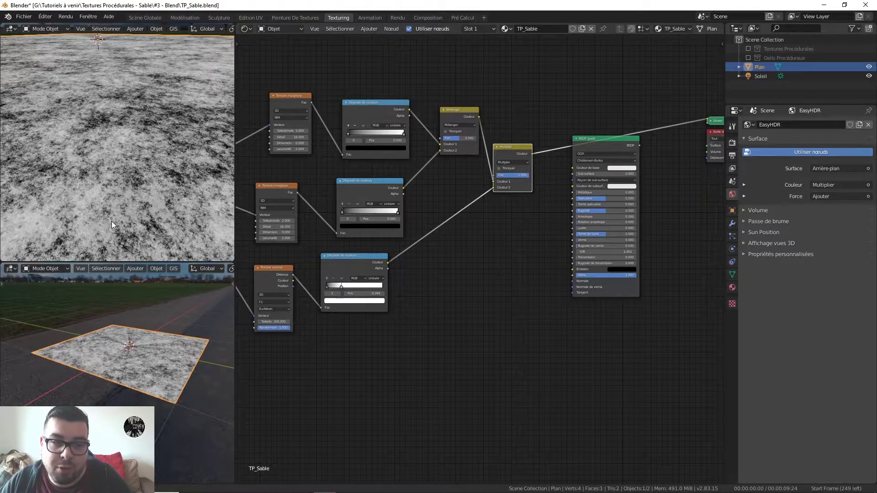
{"action": "scroll", "coordinate": [112, 221], "scroll_direction": "up", "scroll_amount": 3}
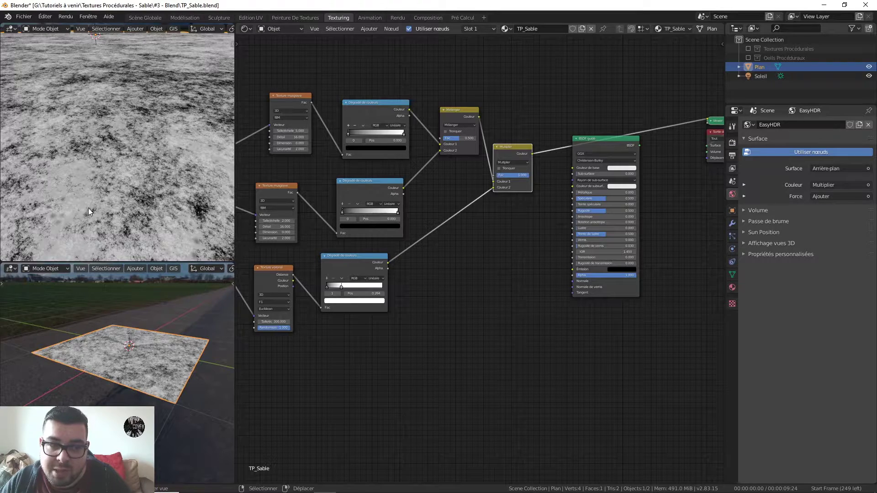
{"action": "middle_click_drag", "start_coordinate": [99, 217], "coordinate": [101, 215]}
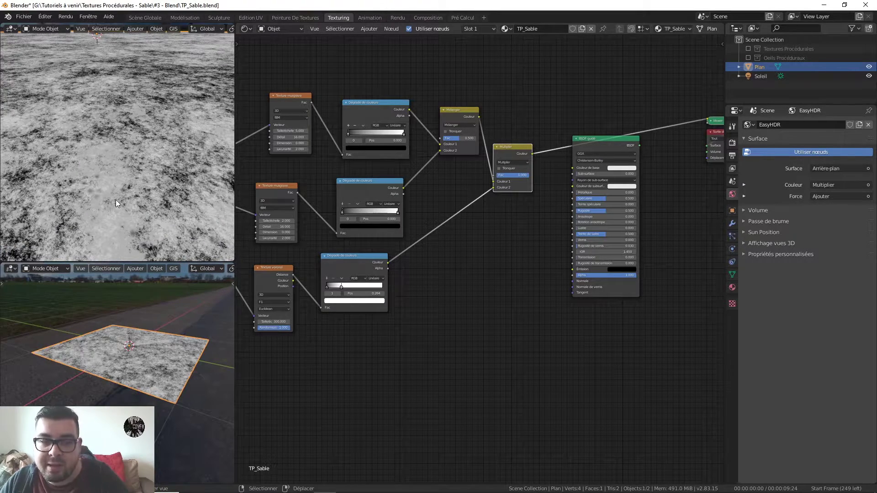
- Move the Principled BSDF node closer to the material output to free space after the Multiply node
{"action": "middle_click_drag", "start_coordinate": [424, 298], "coordinate": [426, 291]}
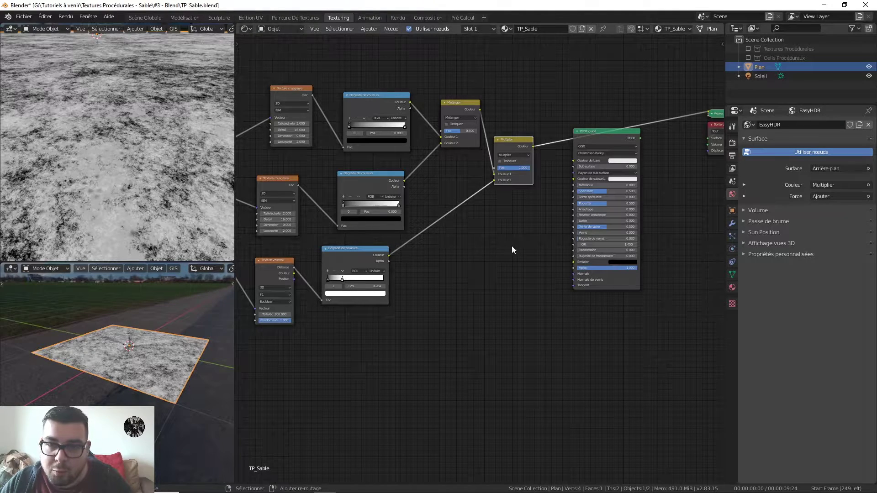
{"action": "middle_click_drag", "start_coordinate": [556, 231], "coordinate": [458, 234]}
{"action": "left_click_drag", "start_coordinate": [525, 137], "coordinate": [560, 145]}
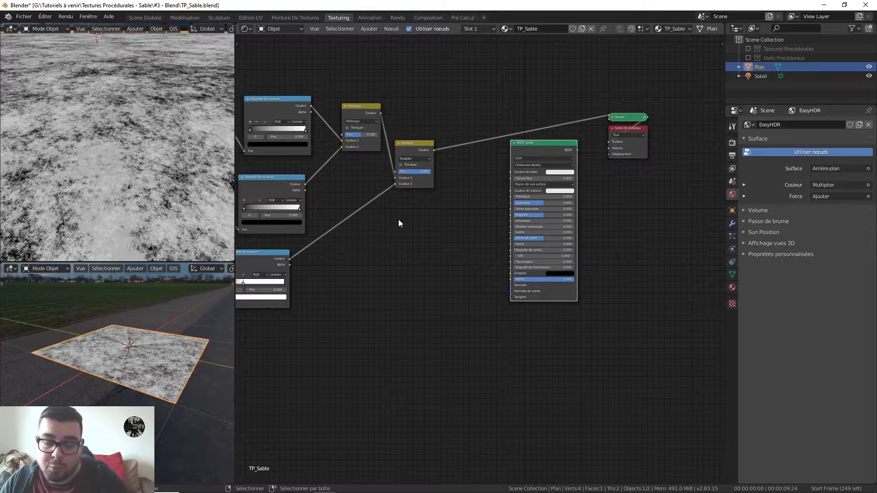
- Add a ColorRamp node on the link between the Multiply node and the Viewer
{"action": "key", "text": "shift+a"}
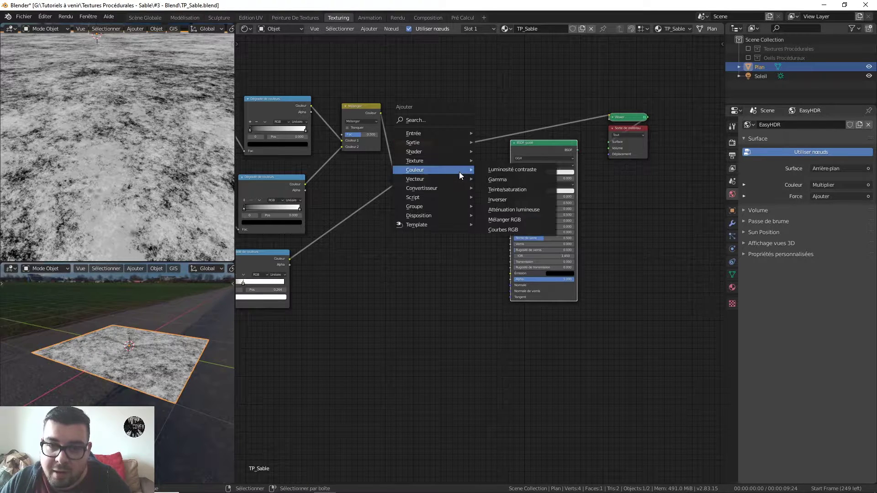
{"action": "mouse_move", "coordinate": [451, 179]}
{"action": "left_click", "coordinate": [511, 204]}
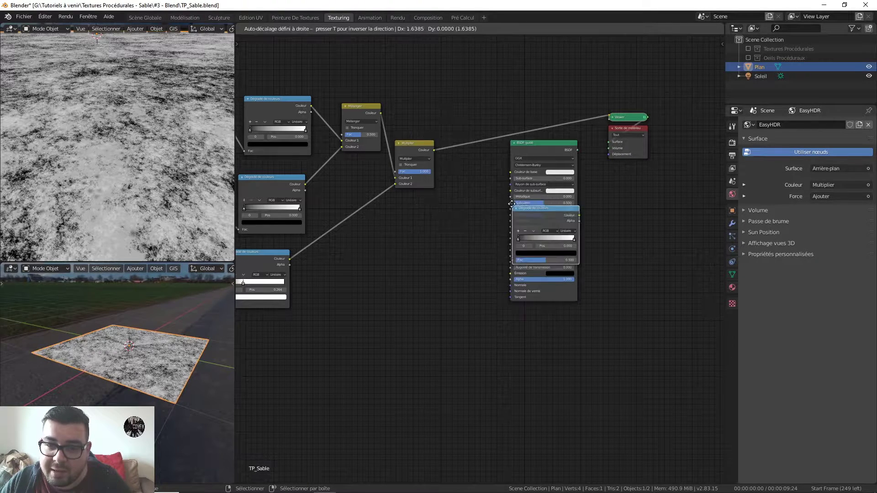
{"action": "left_click", "coordinate": [452, 121]}
- Spread out the material output, Viewer and Principled BSDF nodes, and connect the new ramp's color to the shader's Base Color
{"action": "middle_click_drag", "start_coordinate": [674, 162], "coordinate": [564, 174]}
{"action": "left_click_drag", "start_coordinate": [524, 142], "coordinate": [650, 137]}
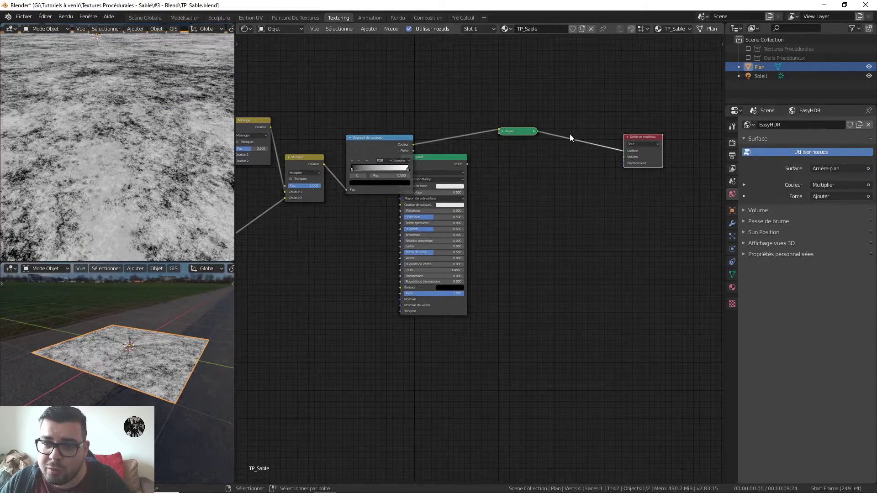
{"action": "left_click_drag", "start_coordinate": [529, 131], "coordinate": [560, 86]}
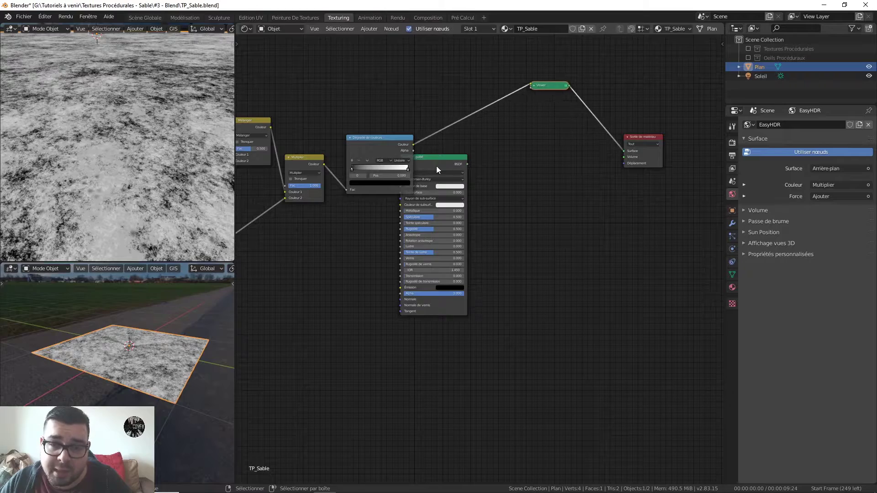
{"action": "left_click_drag", "start_coordinate": [436, 166], "coordinate": [535, 143]}
{"action": "left_click_drag", "start_coordinate": [413, 145], "coordinate": [498, 166]}
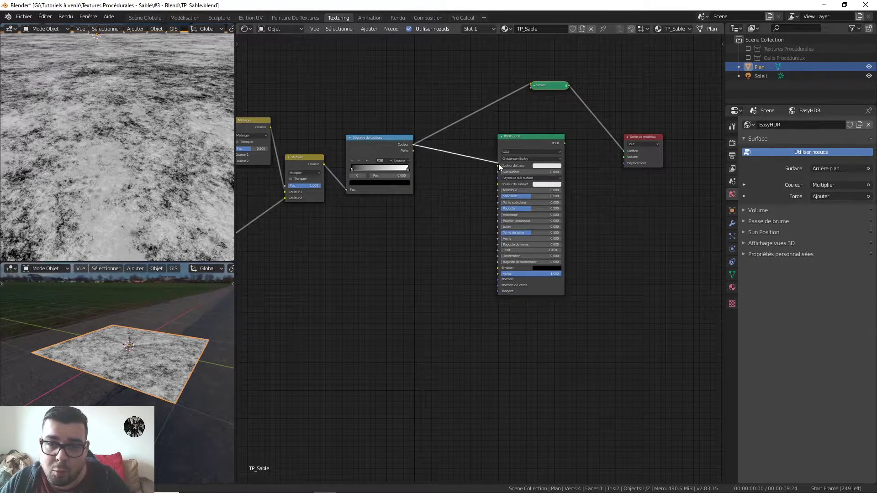
- Compare the Multiply node with the new ColorRamp on the plane, and recolor the ramp's black stop to a sandy yellow
{"action": "middle_click_drag", "start_coordinate": [385, 210], "coordinate": [540, 213]}
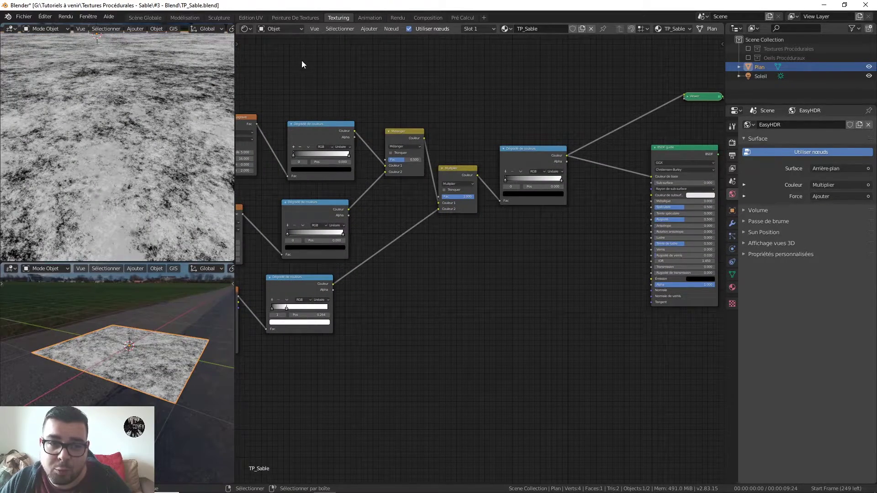
{"action": "left_click", "coordinate": [459, 172], "text": "ctrl+shift"}
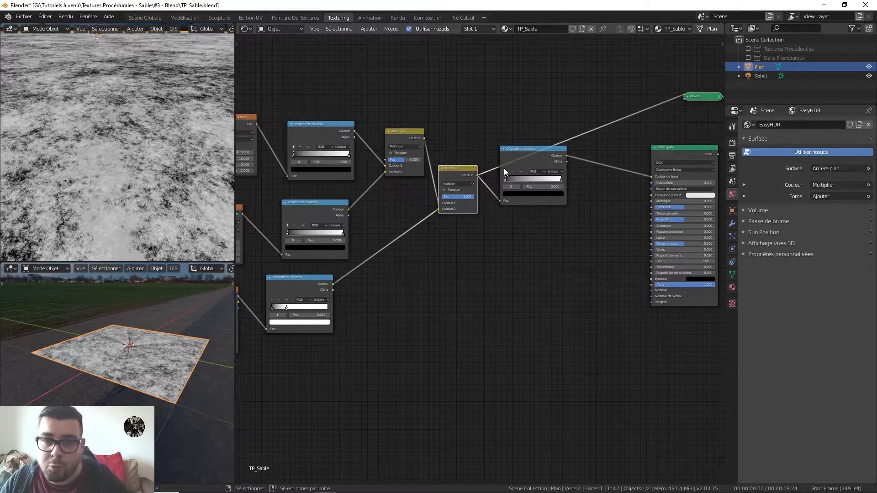
{"action": "left_click", "coordinate": [548, 151], "text": "ctrl+shift"}
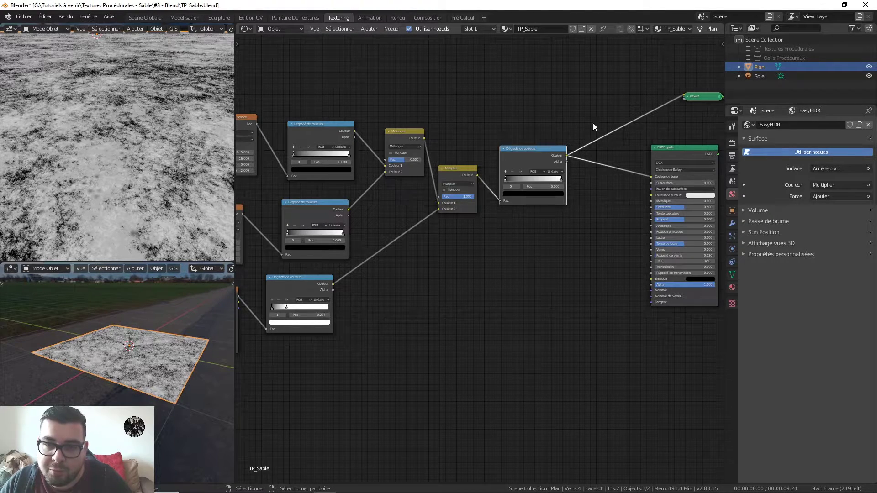
{"action": "left_click", "coordinate": [545, 192]}
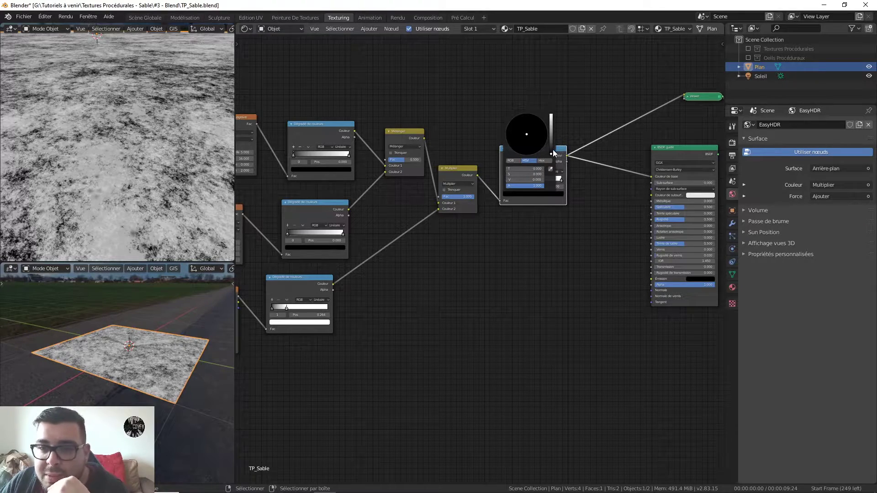
{"action": "left_click_drag", "start_coordinate": [552, 153], "coordinate": [512, 144]}
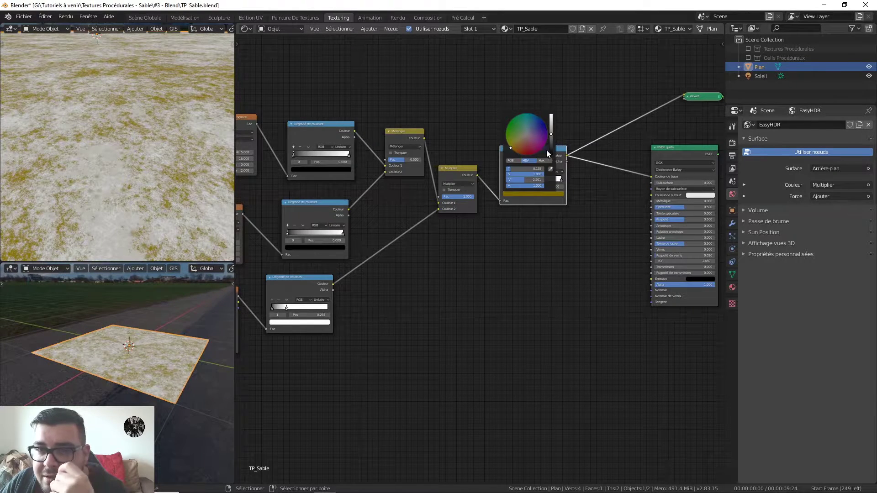
{"action": "left_click_drag", "start_coordinate": [551, 134], "coordinate": [551, 122]}
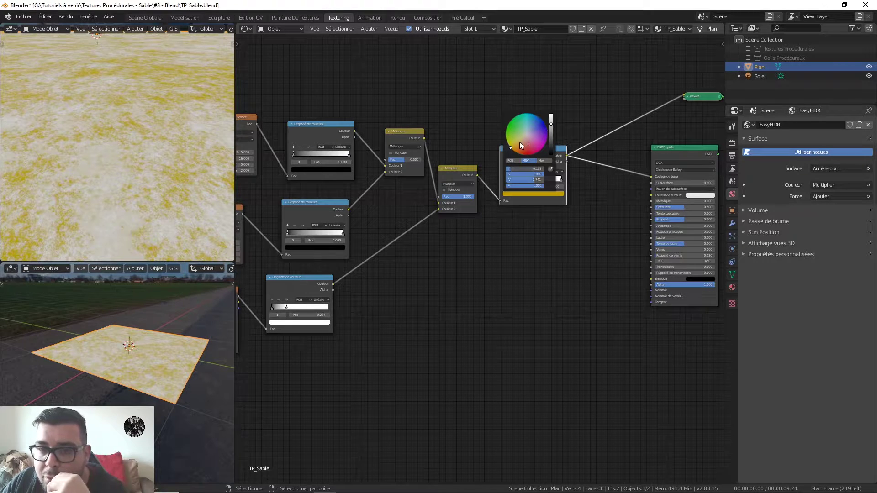
{"action": "left_click_drag", "start_coordinate": [513, 144], "coordinate": [519, 142]}
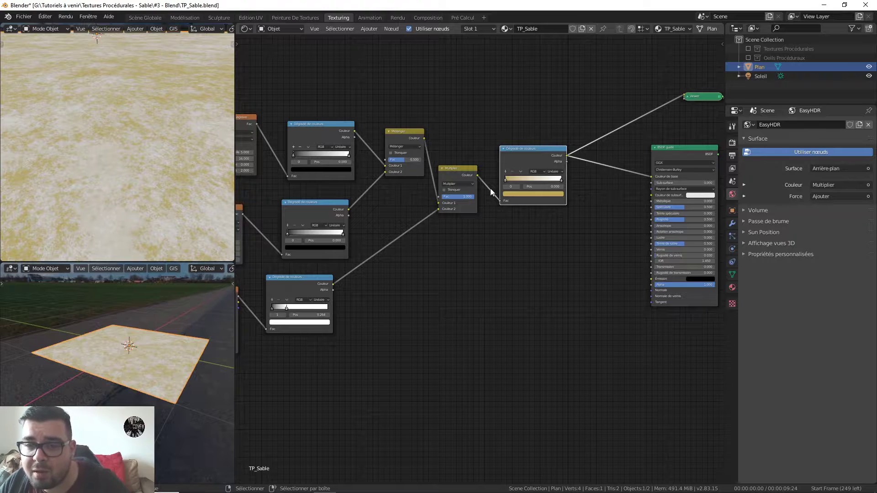
- Add a middle stop at position 0.500 to the new ColorRamp and color it a light sandy yellow
{"action": "scroll", "coordinate": [558, 234], "scroll_direction": "up", "scroll_amount": 2}
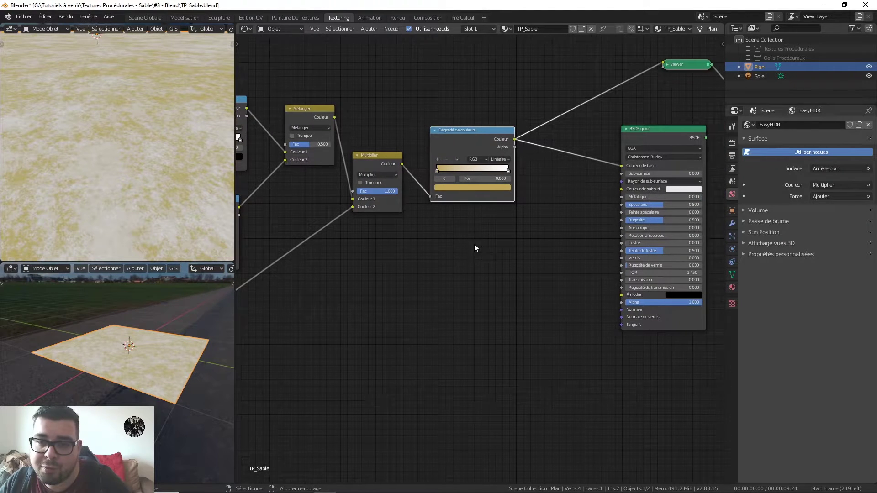
{"action": "left_click", "coordinate": [436, 159]}
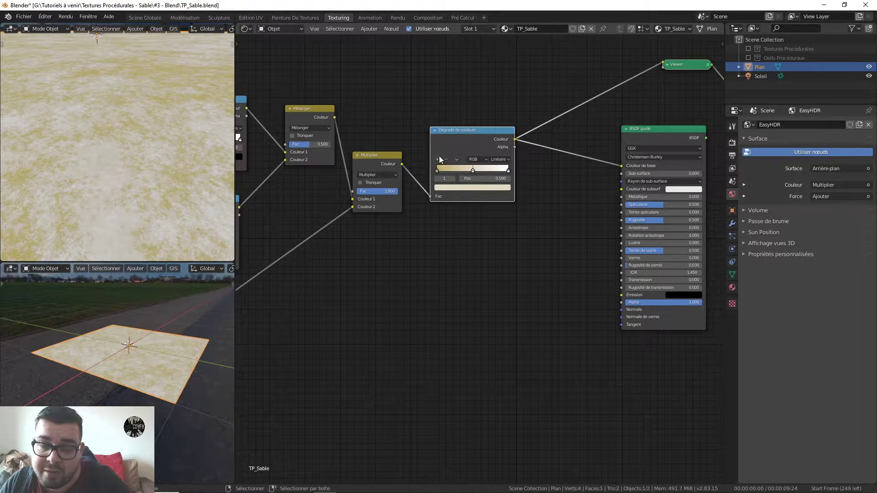
{"action": "left_click", "coordinate": [483, 187]}
{"action": "left_click_drag", "start_coordinate": [461, 116], "coordinate": [461, 116]}
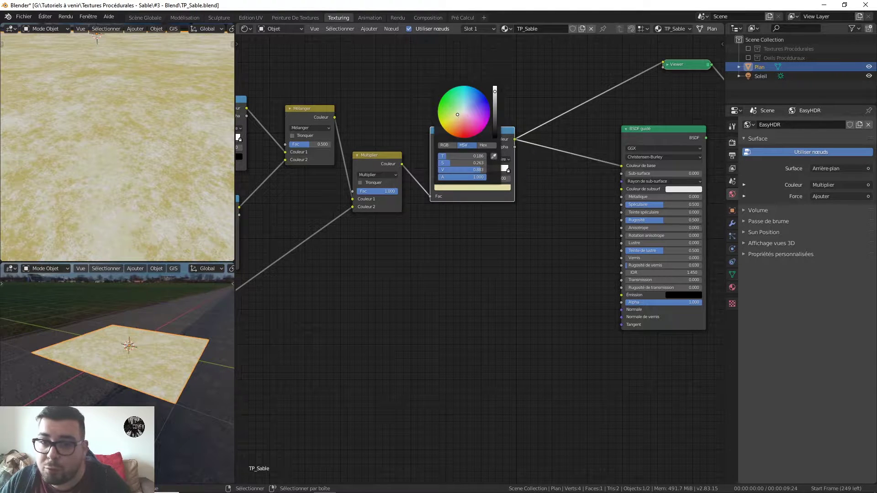
{"action": "left_click_drag", "start_coordinate": [457, 114], "coordinate": [457, 118]}
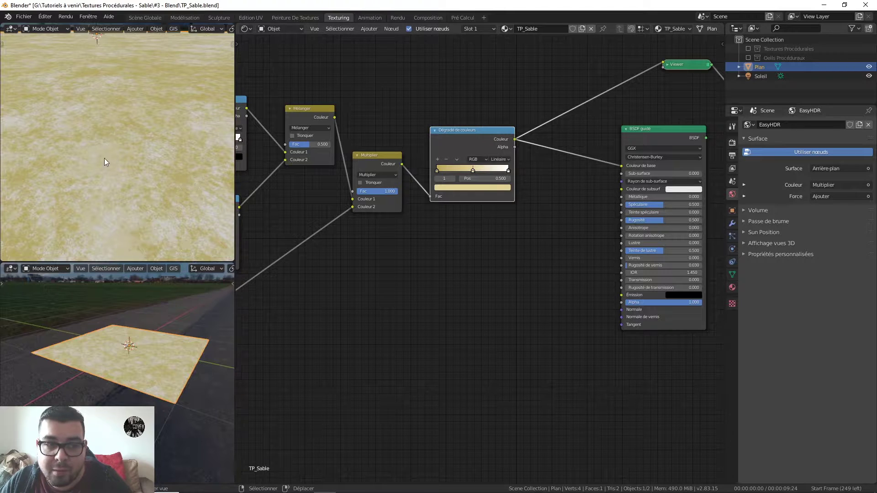
- Recolor the ramp's white end stop to a slightly darkened pale beige with hue 0.125 and inspect the sand on the plane
{"action": "left_click", "coordinate": [507, 170]}
{"action": "left_click", "coordinate": [498, 187]}
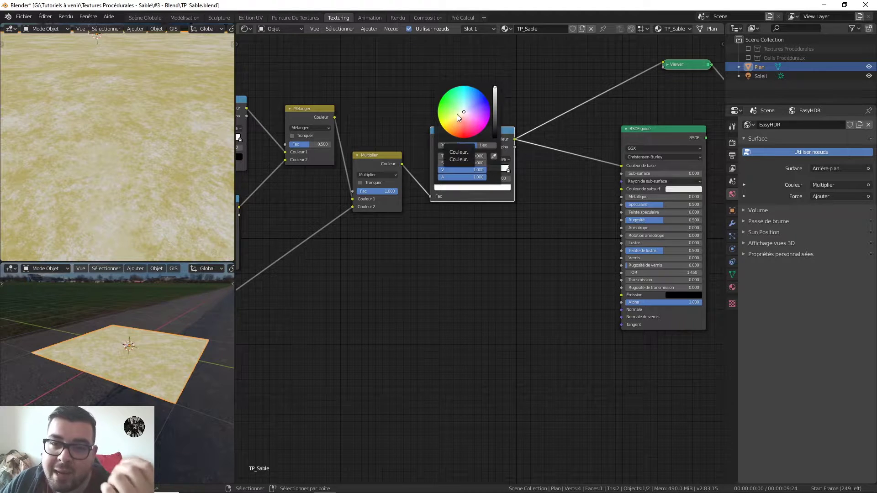
{"action": "left_click", "coordinate": [460, 115]}
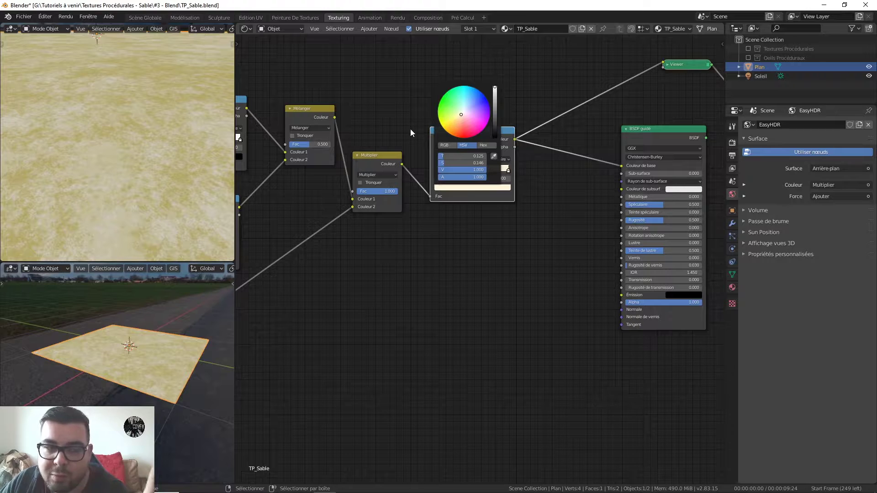
{"action": "left_click_drag", "start_coordinate": [461, 116], "coordinate": [459, 117]}
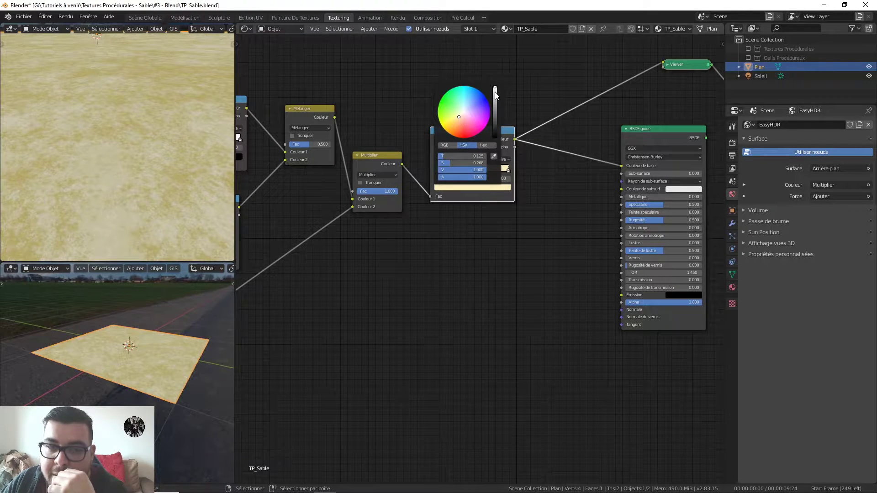
{"action": "left_click_drag", "start_coordinate": [495, 95], "coordinate": [495, 93]}
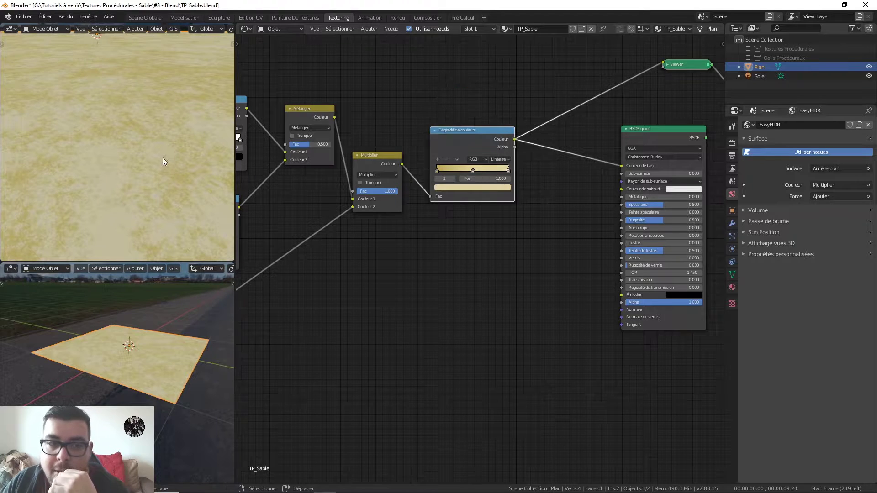
{"action": "scroll", "coordinate": [162, 161], "scroll_direction": "down", "scroll_amount": 5}
{"action": "middle_click_drag", "start_coordinate": [173, 167], "coordinate": [153, 155]}
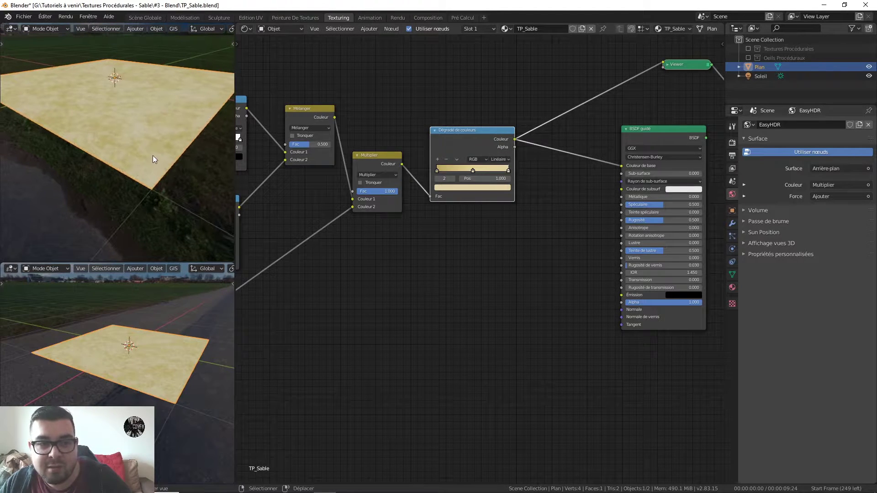
{"action": "scroll", "coordinate": [156, 157], "scroll_direction": "up", "scroll_amount": 4}
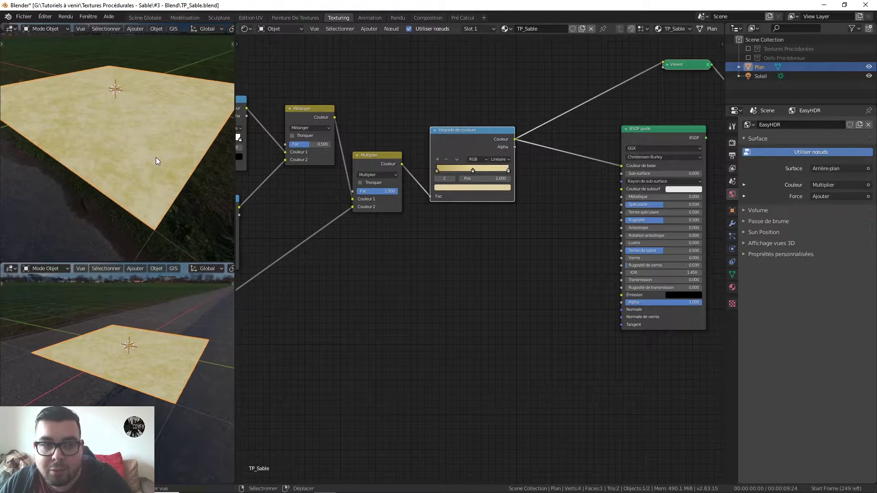
{"action": "middle_click_drag", "start_coordinate": [156, 157], "coordinate": [151, 146]}
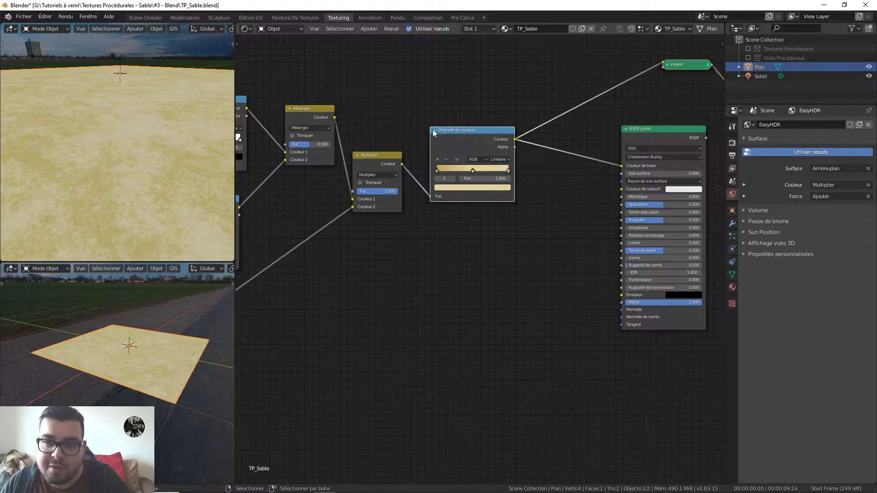
- Place the sand ColorRamp slightly higher, connect the Principled BSDF to the material output and inspect the shaded plane
{"action": "left_click_drag", "start_coordinate": [479, 133], "coordinate": [479, 113]}
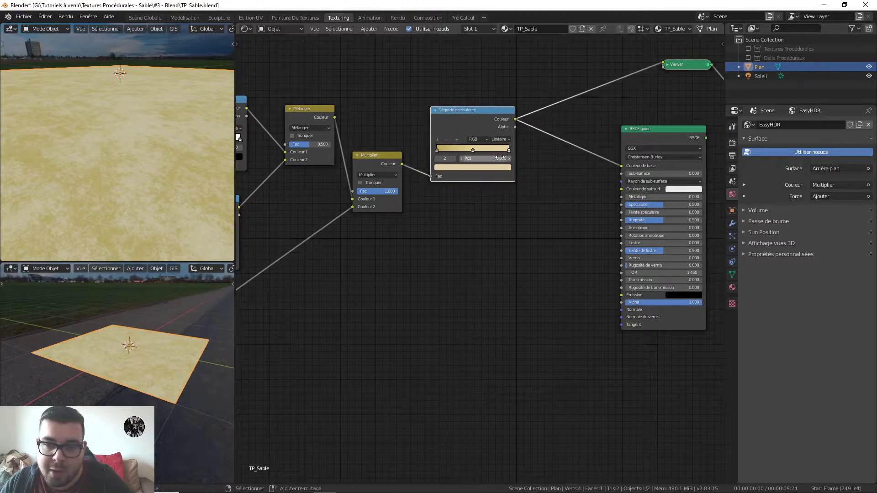
{"action": "middle_click_drag", "start_coordinate": [465, 94], "coordinate": [395, 94]}
{"action": "middle_click_drag", "start_coordinate": [462, 195], "coordinate": [415, 196]}
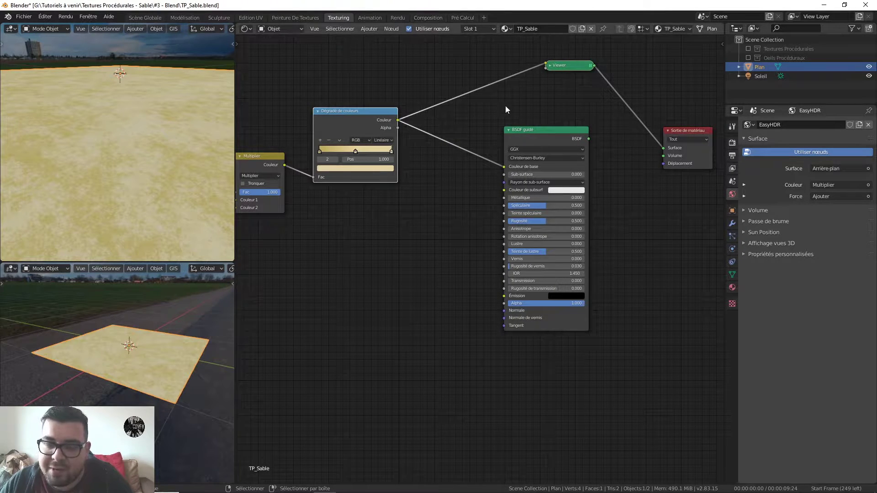
{"action": "left_click", "coordinate": [558, 135], "text": "ctrl+shift"}
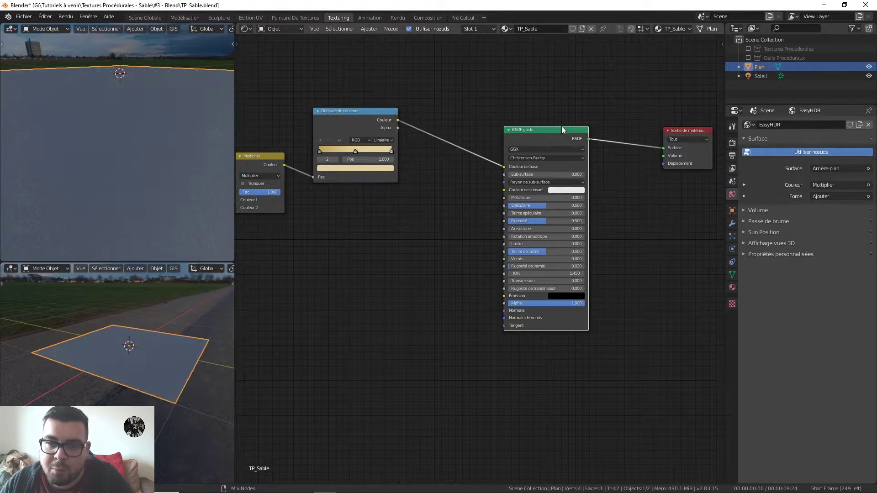
{"action": "scroll", "coordinate": [157, 183], "scroll_direction": "down", "scroll_amount": 3}
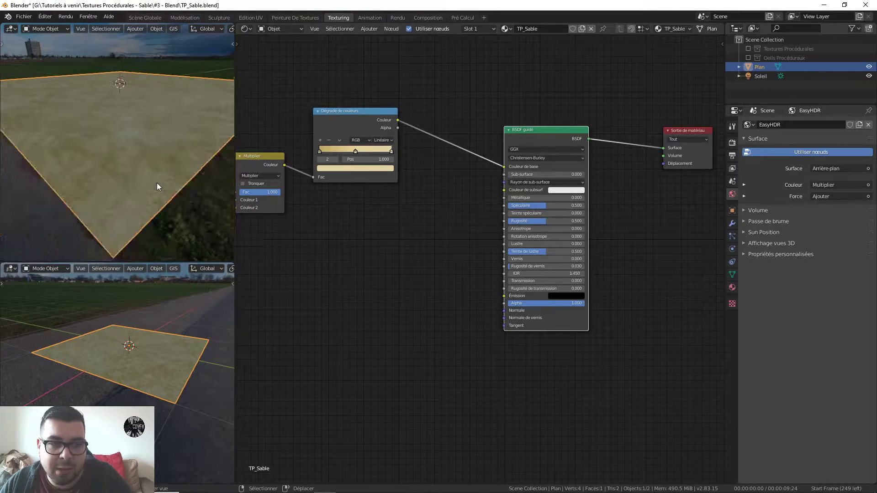
{"action": "middle_click_drag", "start_coordinate": [157, 183], "coordinate": [146, 188]}
{"action": "scroll", "coordinate": [145, 189], "scroll_direction": "up", "scroll_amount": 3}
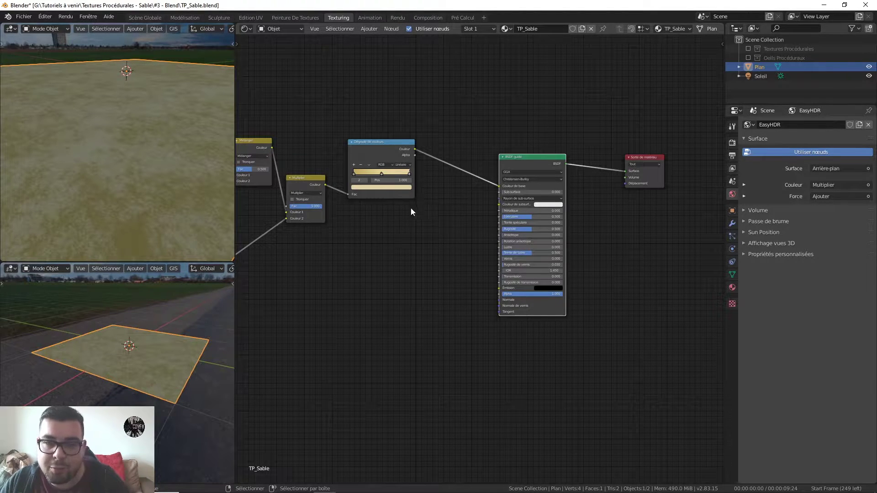
- Preview the two Musgrave ramps and the Voronoi ramp one after another on the plane
{"action": "scroll", "coordinate": [411, 221], "scroll_direction": "down", "scroll_amount": 2}
{"action": "middle_click_drag", "start_coordinate": [410, 220], "coordinate": [509, 172]}
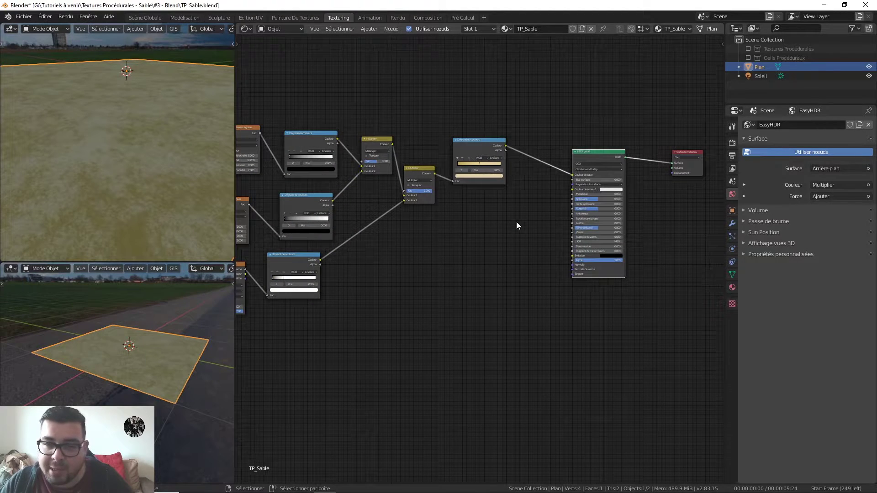
{"action": "scroll", "coordinate": [516, 222], "scroll_direction": "down", "scroll_amount": 1}
{"action": "middle_click_drag", "start_coordinate": [489, 233], "coordinate": [503, 204]}
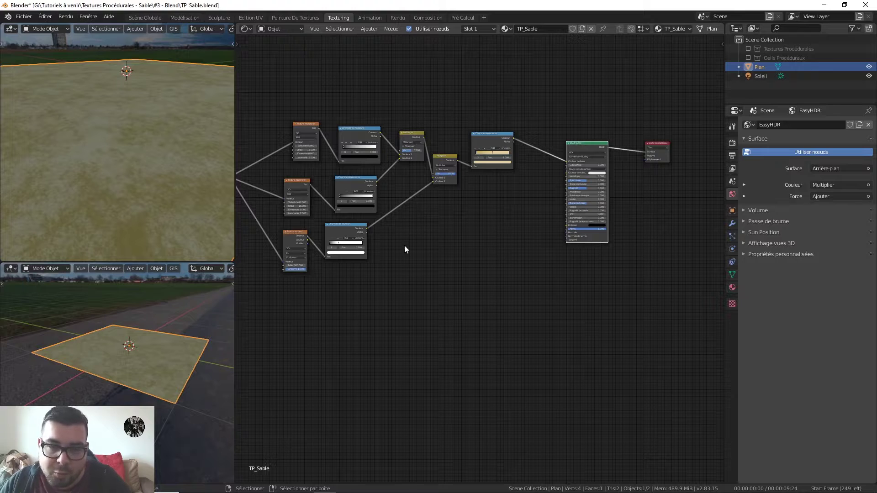
{"action": "key", "text": "shift+a"}
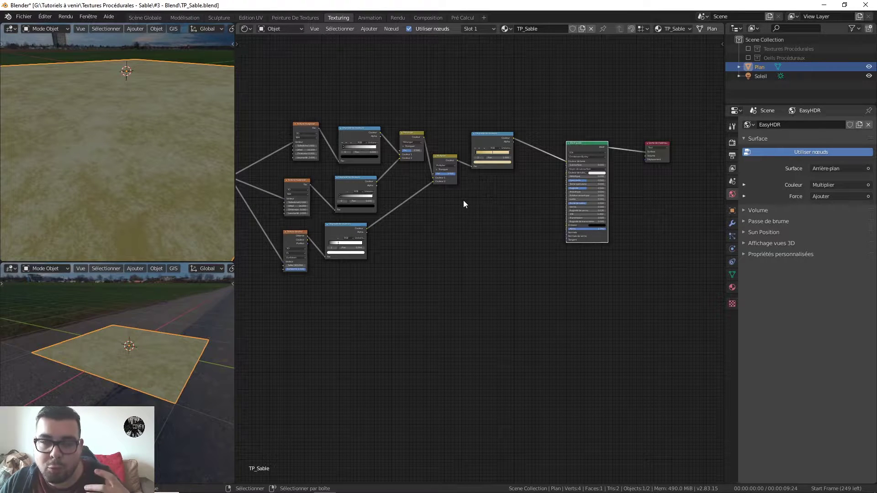
{"action": "scroll", "coordinate": [429, 226], "scroll_direction": "up", "scroll_amount": 5}
{"action": "middle_click_drag", "start_coordinate": [405, 207], "coordinate": [516, 249], "text": "shift"}
{"action": "left_click", "coordinate": [412, 108], "text": "ctrl+shift"}
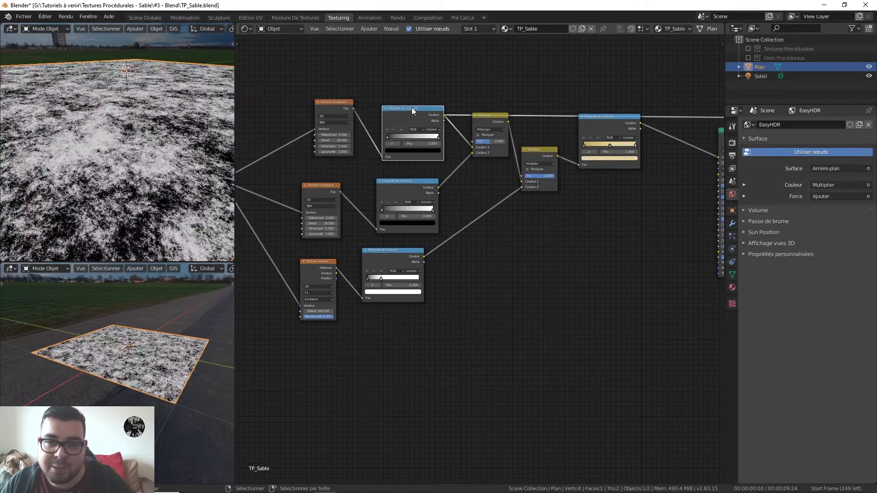
{"action": "left_click", "coordinate": [415, 183], "text": "ctrl+shift"}
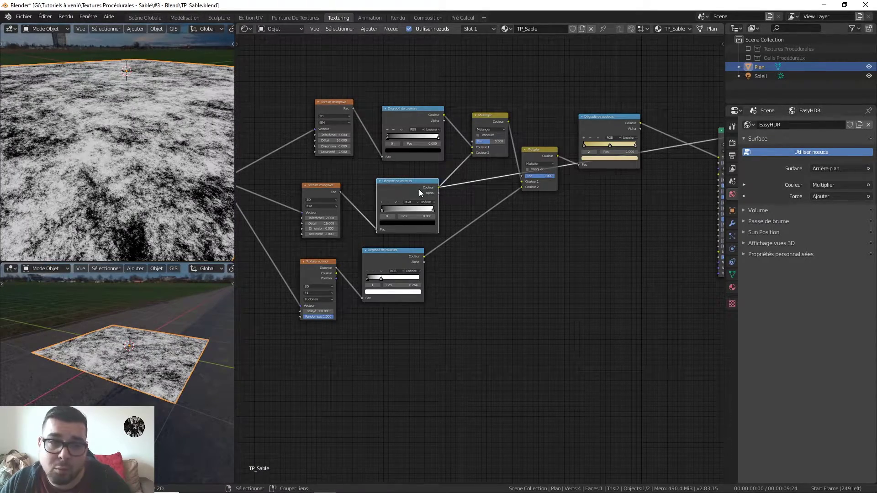
{"action": "left_click", "coordinate": [405, 254], "text": "ctrl+shift"}
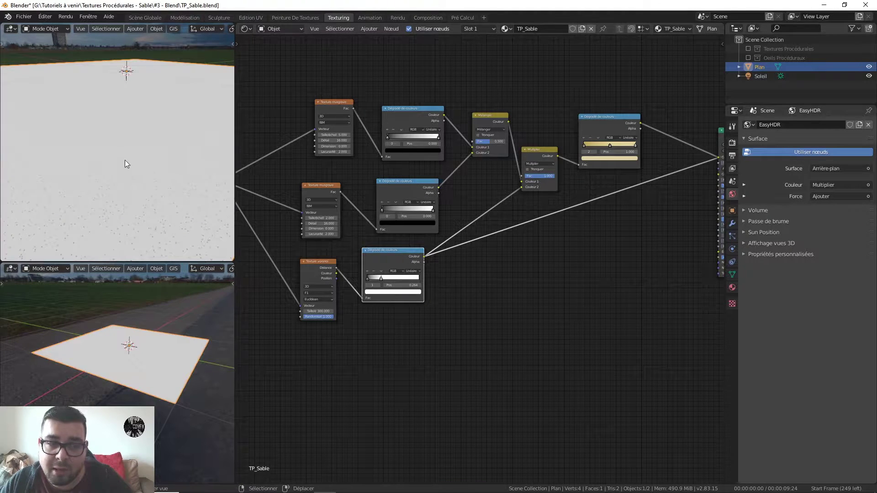
{"action": "scroll", "coordinate": [526, 237], "scroll_direction": "up", "scroll_amount": 2}
{"action": "middle_click_drag", "start_coordinate": [525, 237], "coordinate": [474, 176]}
{"action": "scroll", "coordinate": [525, 215], "scroll_direction": "up", "scroll_amount": 5}
{"action": "scroll", "coordinate": [507, 238], "scroll_direction": "down", "scroll_amount": 4}
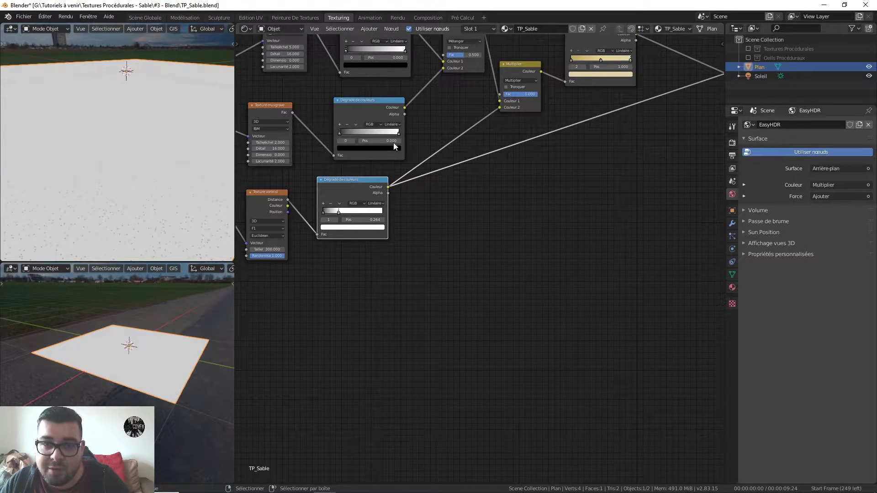
- Add a Bump node in the empty area between the Voronoi ColorRamp and the Principled BSDF
{"action": "key", "text": "shift+a"}
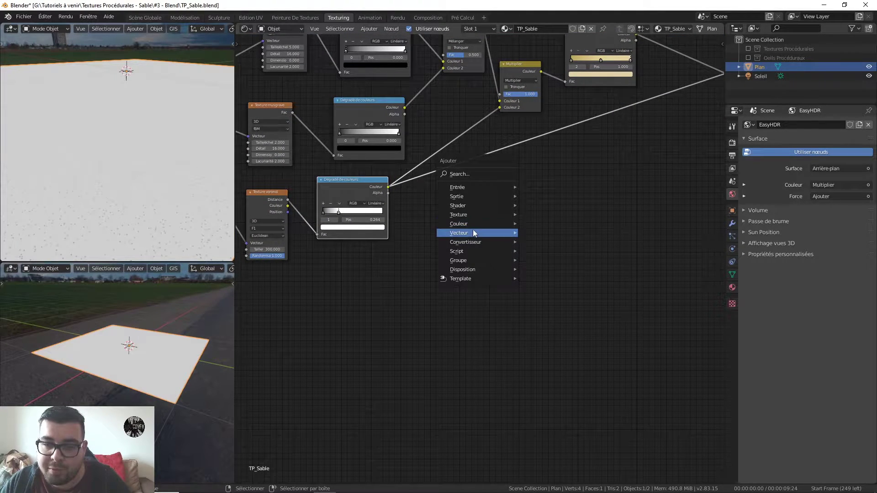
{"action": "mouse_move", "coordinate": [473, 232]}
{"action": "left_click", "coordinate": [539, 233]}
{"action": "left_click", "coordinate": [555, 242]}
{"action": "scroll", "coordinate": [484, 209], "scroll_direction": "down", "scroll_amount": 2}
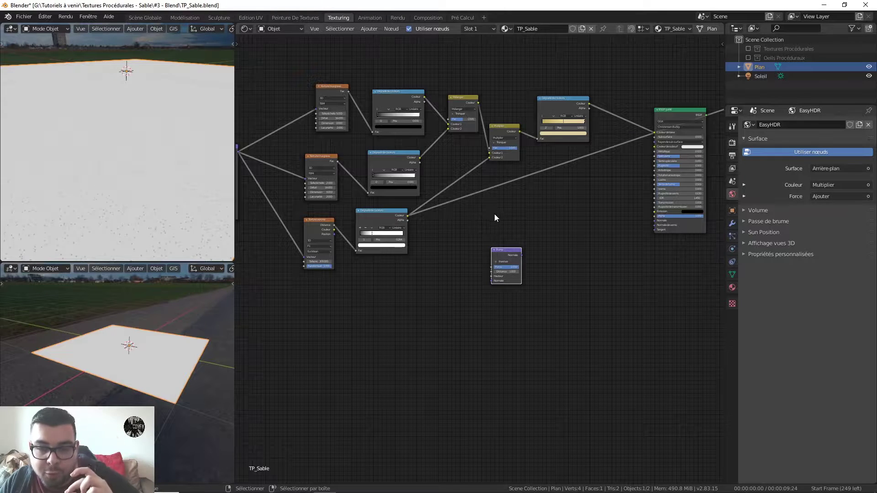
{"action": "scroll", "coordinate": [492, 211], "scroll_direction": "up", "scroll_amount": 1}
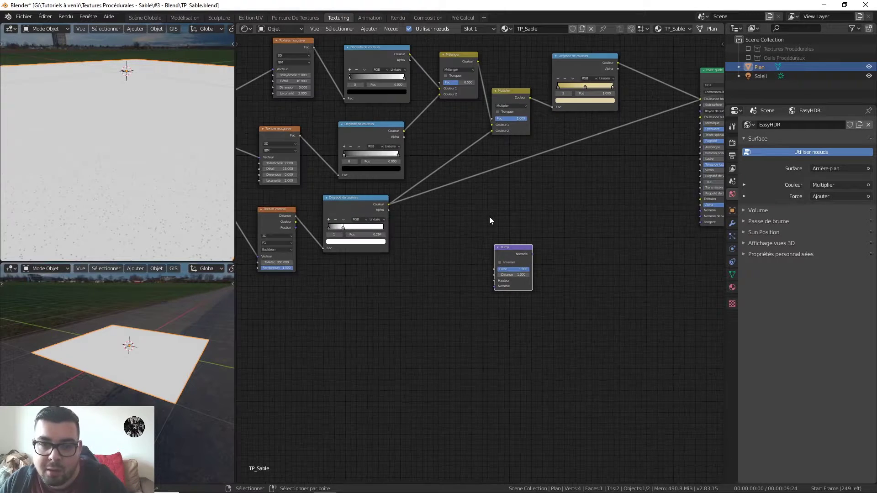
- Connect the first Musgrave ColorRamp's color output to the Bump node's height and preview the Bump on the plane
{"action": "left_click", "coordinate": [407, 54]}
{"action": "left_click_drag", "start_coordinate": [408, 53], "coordinate": [497, 280]}
{"action": "left_click", "coordinate": [411, 53]}
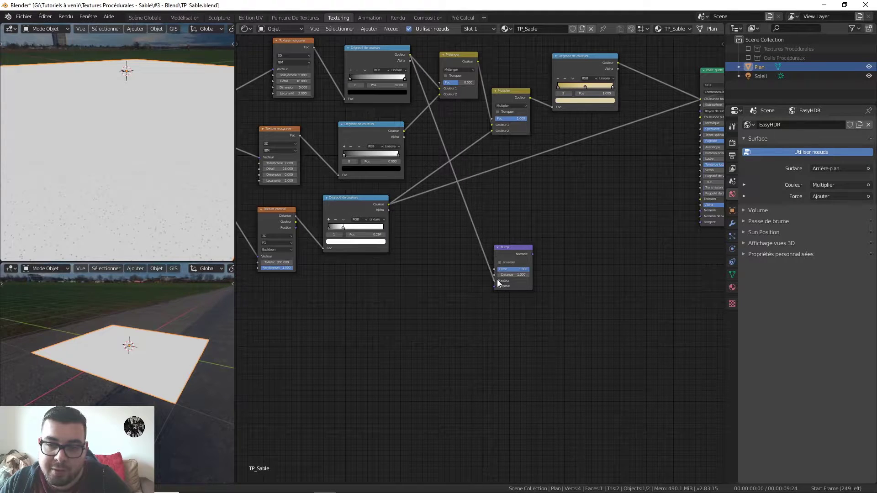
{"action": "left_click", "coordinate": [523, 252], "text": "ctrl+shift"}
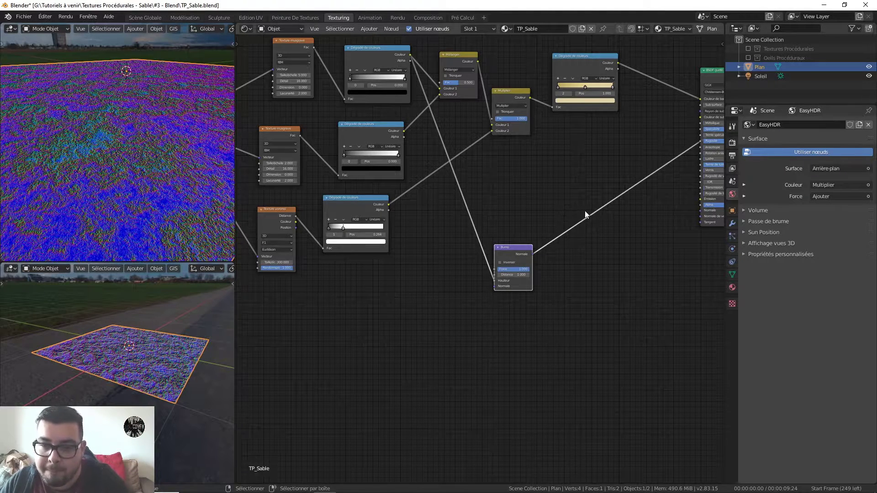
{"action": "middle_click_drag", "start_coordinate": [446, 188], "coordinate": [438, 183]}
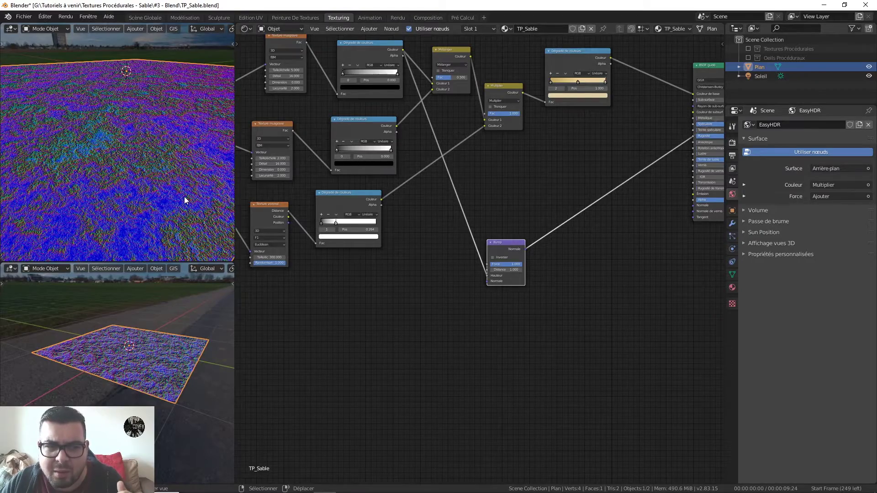
{"action": "scroll", "coordinate": [184, 196], "scroll_direction": "up", "scroll_amount": 1}
{"action": "scroll", "coordinate": [184, 196], "scroll_direction": "up", "scroll_amount": 1}
{"action": "scroll", "coordinate": [185, 200], "scroll_direction": "down", "scroll_amount": 1}
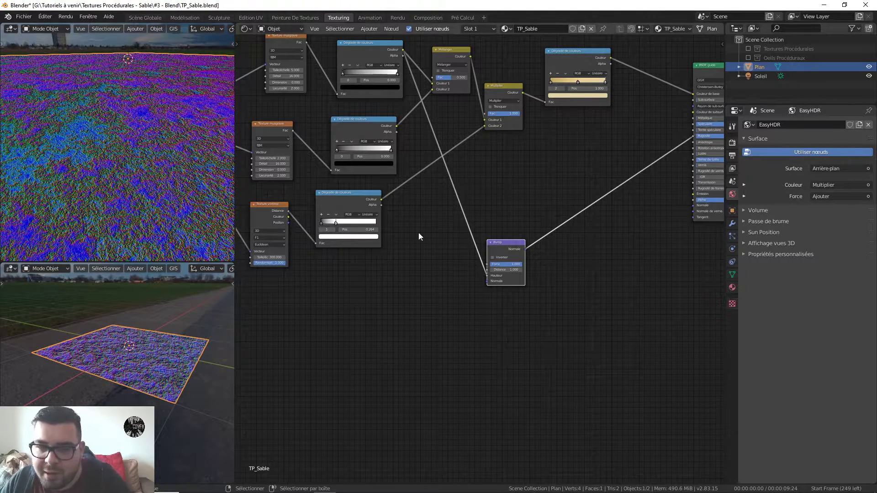
- Set the Bump node's distance to 0.1 and its strength to 0.65
{"action": "left_click", "coordinate": [512, 269]}
{"action": "type", "text": "0.1"}
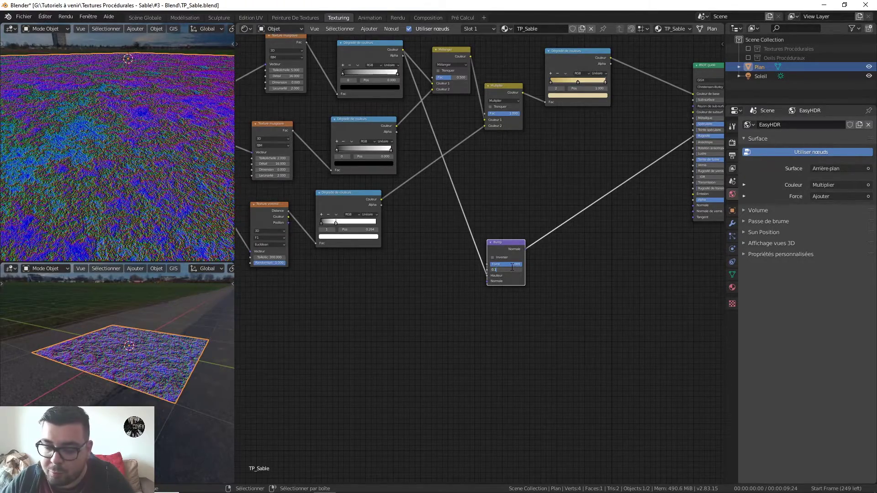
{"action": "key", "text": "Return"}
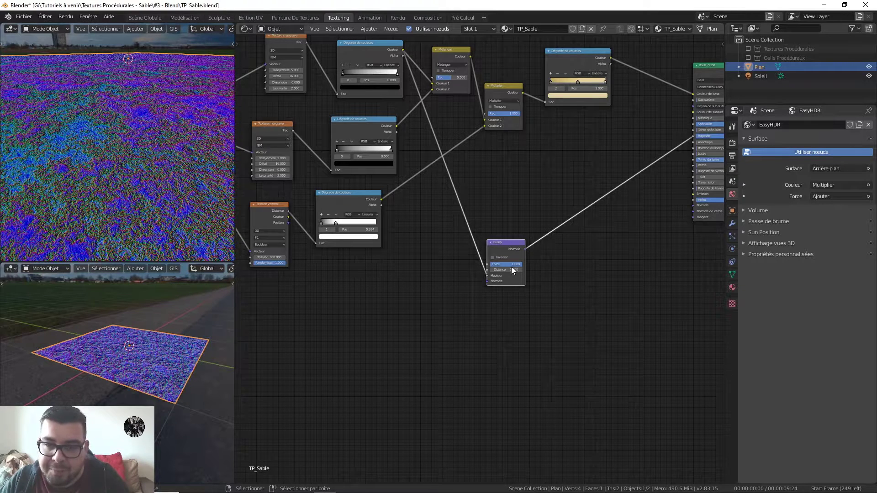
{"action": "left_click", "coordinate": [509, 265]}
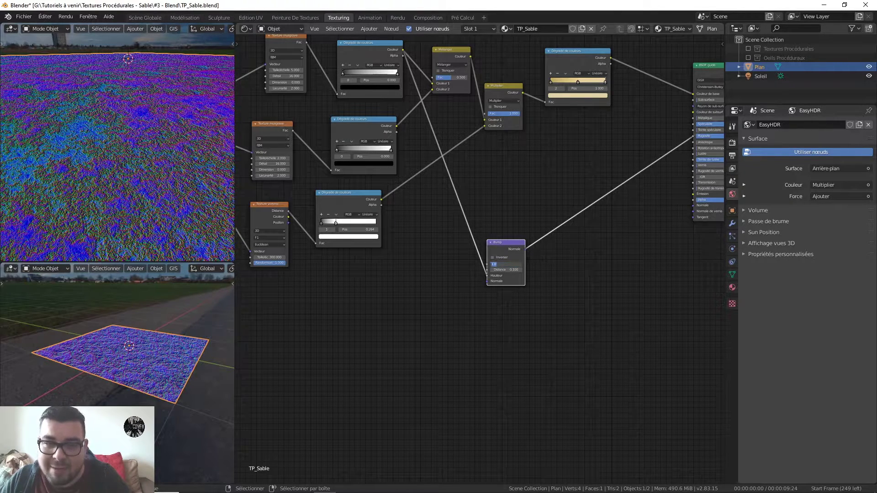
{"action": "type", "text": "0.6"}
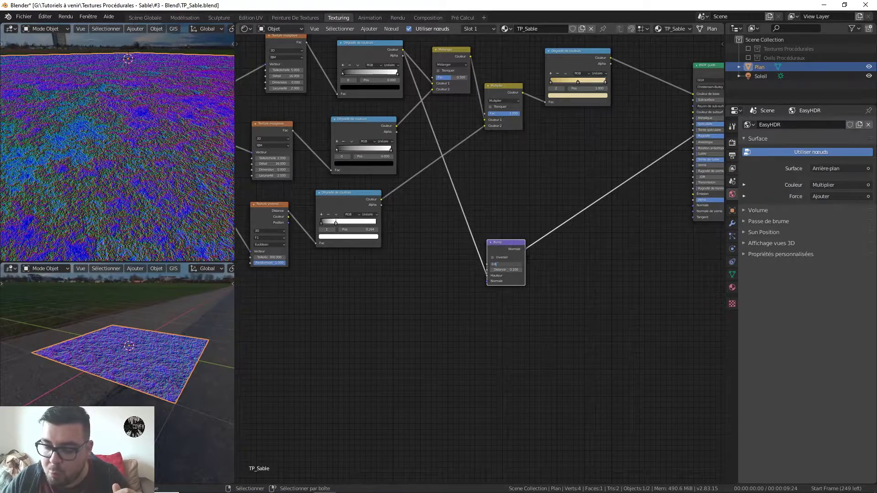
{"action": "type", "text": "5"}
{"action": "key", "text": "Return"}
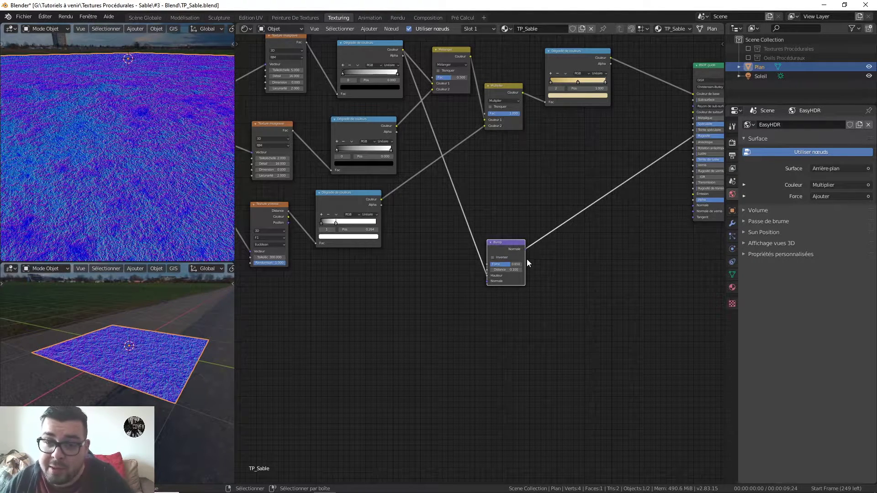
- Connect the Bump output to the Principled BSDF's Normal input and send the Principled BSDF to the material output
{"action": "middle_click_drag", "start_coordinate": [545, 245], "coordinate": [496, 249]}
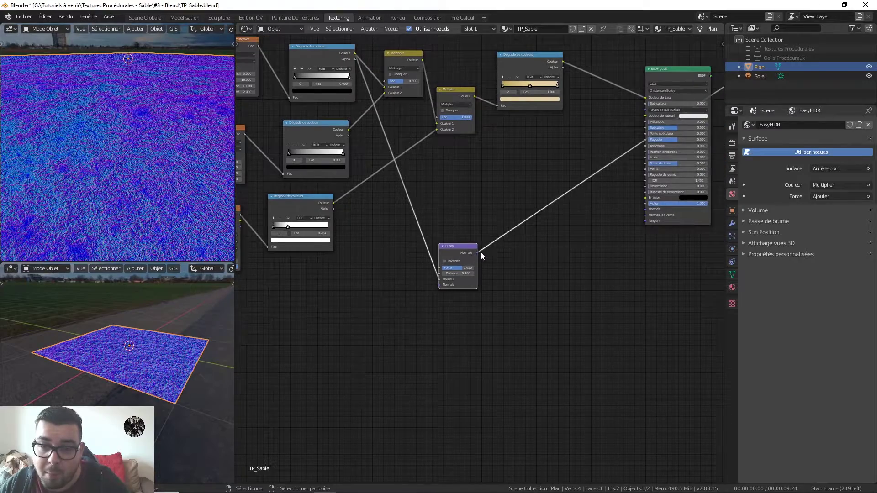
{"action": "left_click_drag", "start_coordinate": [478, 252], "coordinate": [645, 209]}
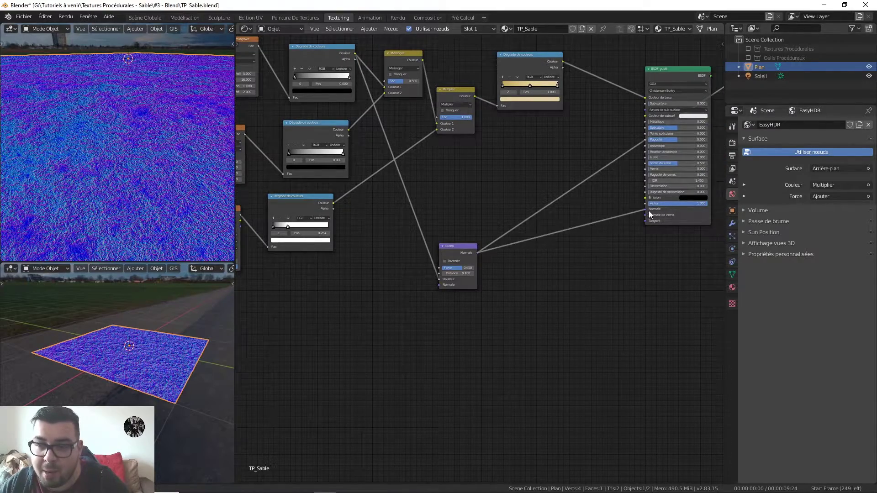
{"action": "middle_click_drag", "start_coordinate": [682, 274], "coordinate": [638, 295]}
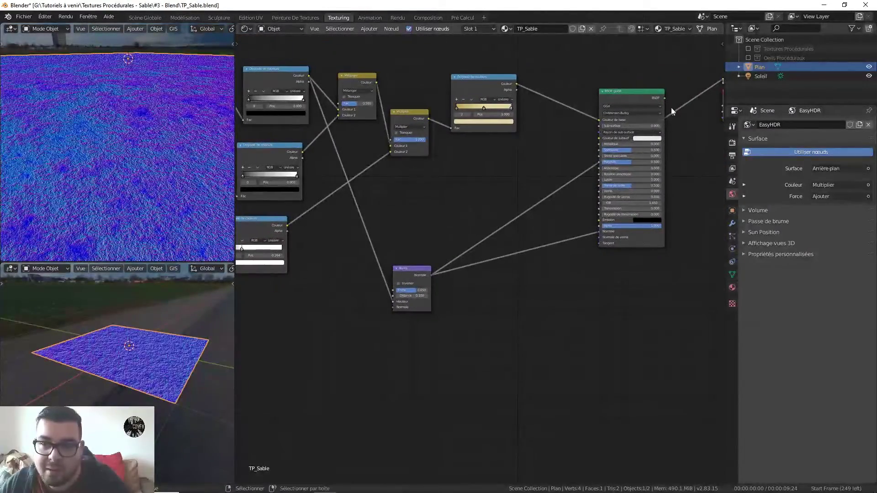
{"action": "left_click", "coordinate": [647, 92], "text": "ctrl+shift"}
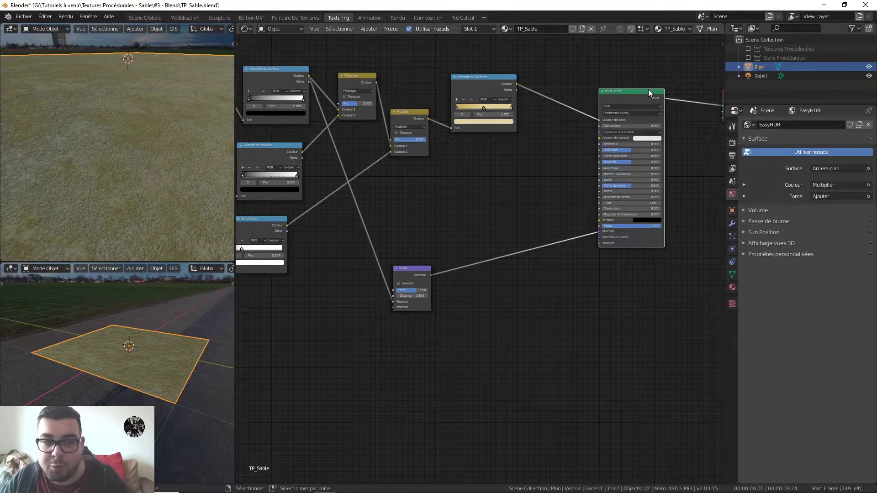
{"action": "key", "text": "shift+z"}
{"action": "key", "text": "shift+z"}
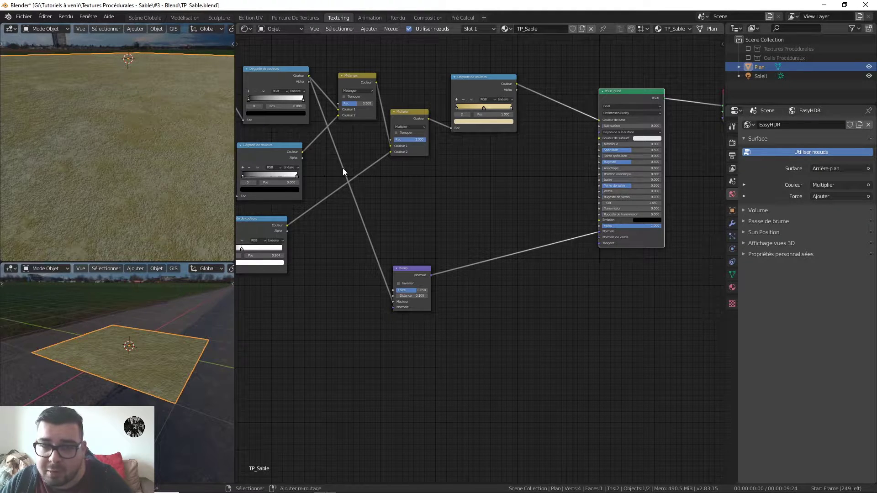
- Add a second Bump node and insert it on the link between the first Bump and the Principled BSDF
{"action": "middle_click_drag", "start_coordinate": [361, 157], "coordinate": [398, 149]}
{"action": "scroll", "coordinate": [402, 155], "scroll_direction": "down", "scroll_amount": 1}
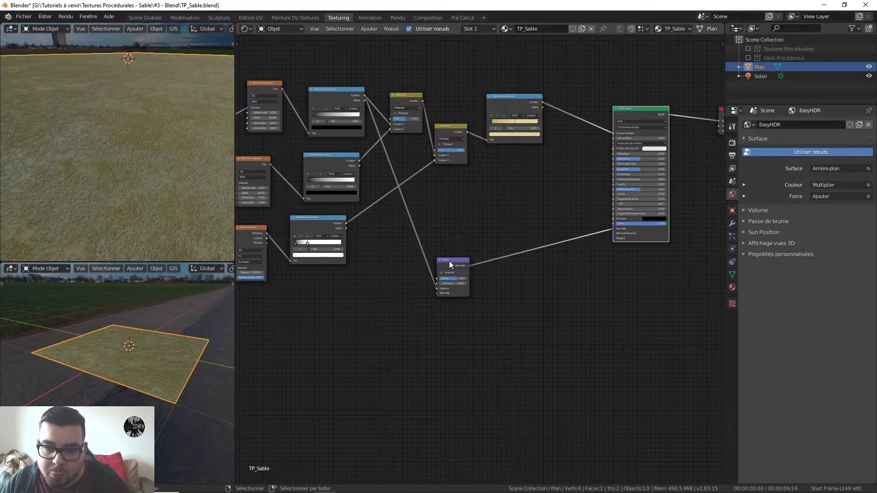
{"action": "left_click_drag", "start_coordinate": [449, 261], "coordinate": [447, 245]}
{"action": "key", "text": "shift+a"}
{"action": "mouse_move", "coordinate": [441, 270]}
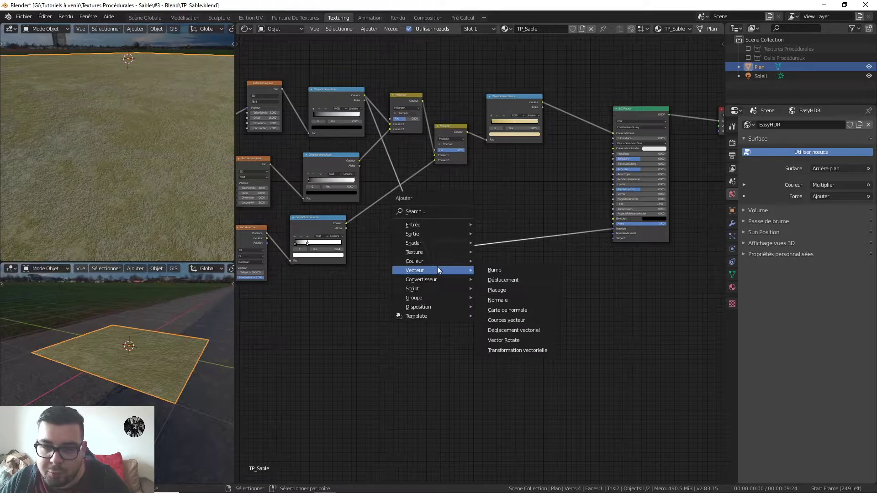
{"action": "left_click", "coordinate": [497, 270]}
{"action": "left_click", "coordinate": [465, 175]}
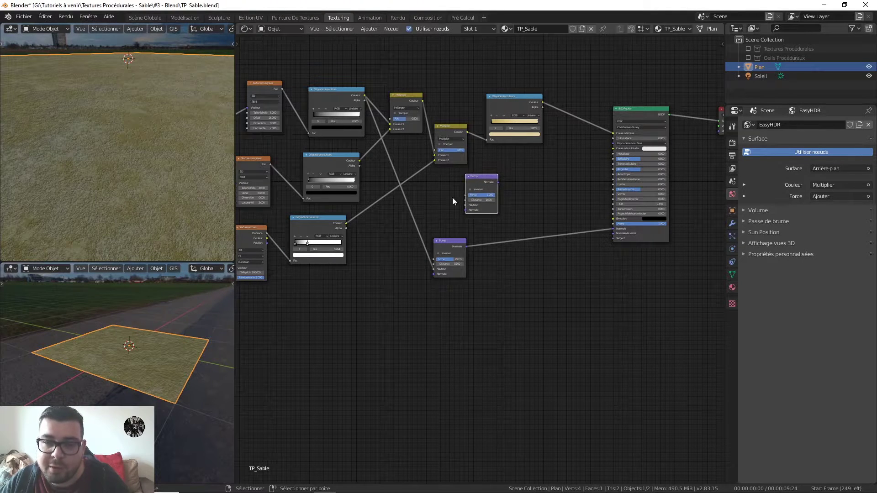
{"action": "left_click_drag", "start_coordinate": [479, 177], "coordinate": [506, 215]}
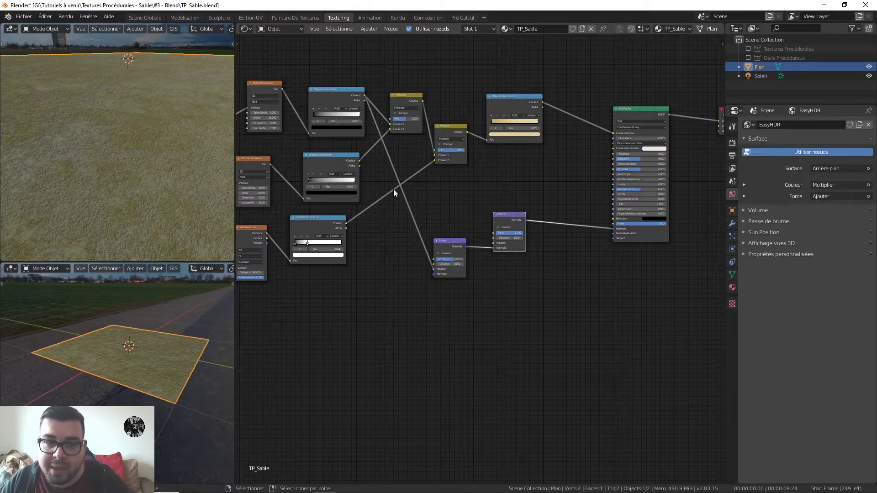
- Connect the second Musgrave ColorRamp's color output to the second Bump's height and preview that Bump on the plane
{"action": "left_click_drag", "start_coordinate": [359, 160], "coordinate": [492, 243]}
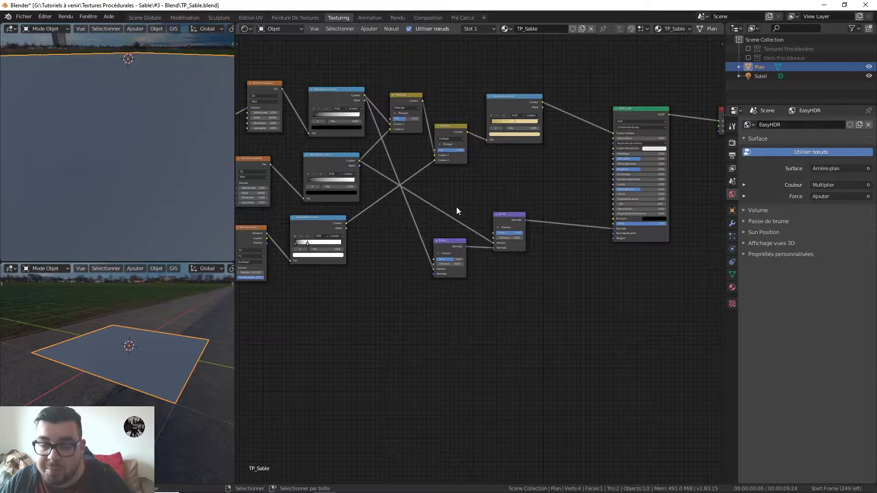
{"action": "left_click", "coordinate": [510, 216], "text": "ctrl+shift"}
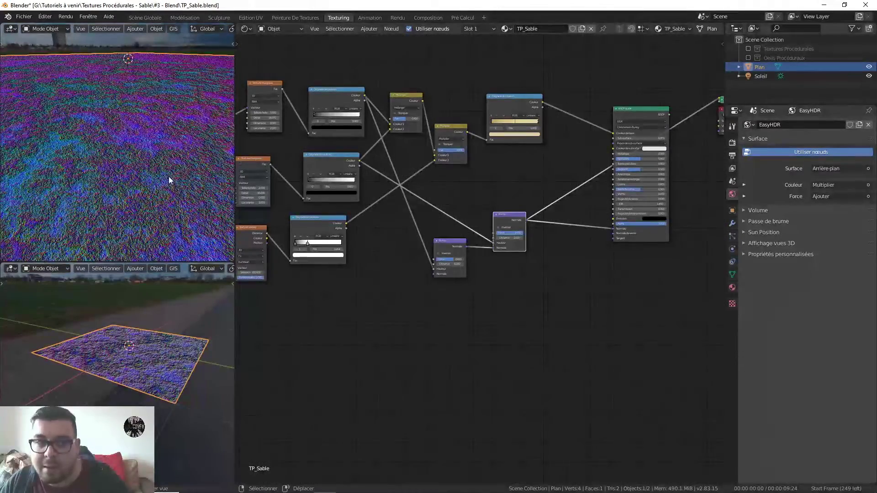
{"action": "scroll", "coordinate": [551, 241], "scroll_direction": "up", "scroll_amount": 1}
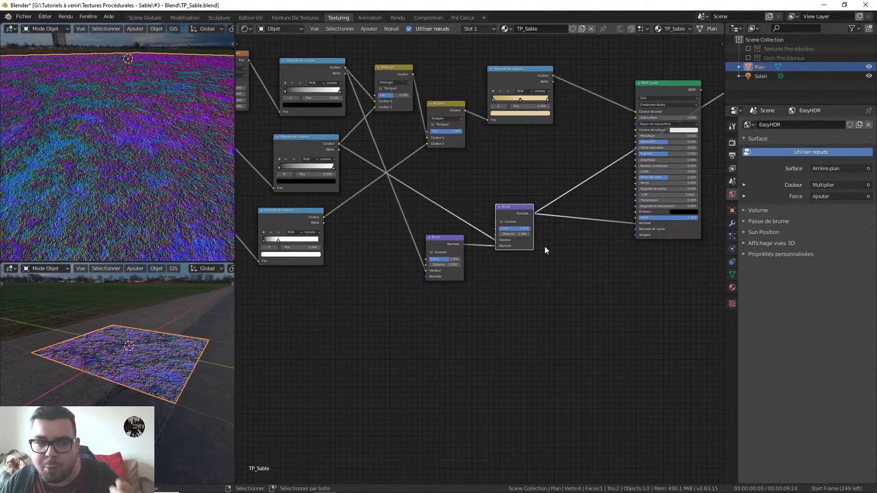
- Set the second Bump node's distance to 0.1 and its strength to 0.45
{"action": "left_click", "coordinate": [509, 234]}
{"action": "type", "text": "1.0"}
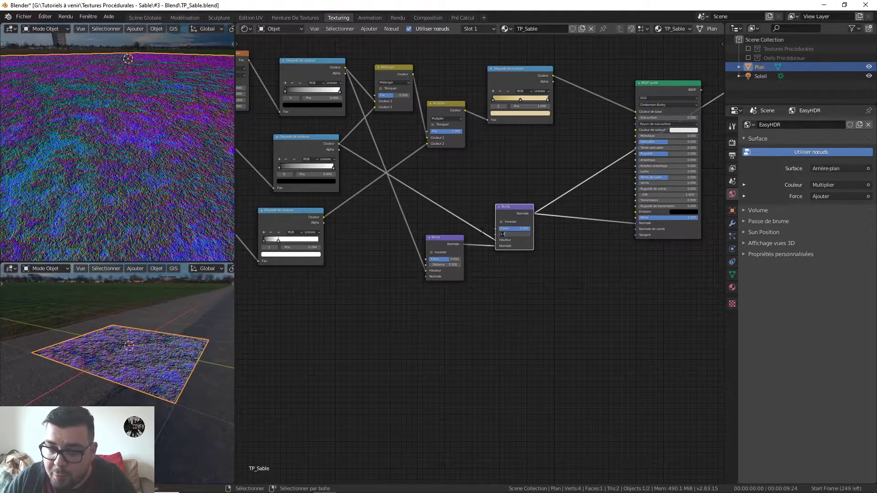
{"action": "key", "text": "Return"}
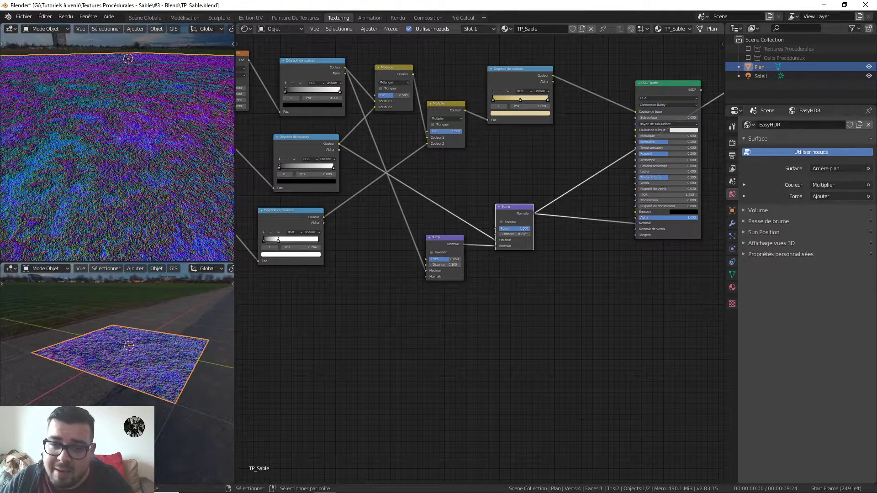
{"action": "left_click", "coordinate": [525, 229]}
{"action": "type", "text": "0"}
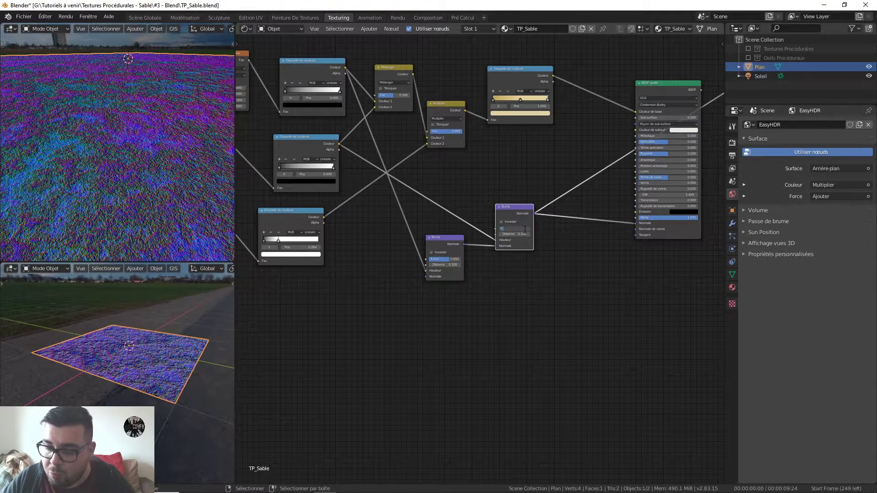
{"action": "type", "text": ".45"}
{"action": "key", "text": "Return"}
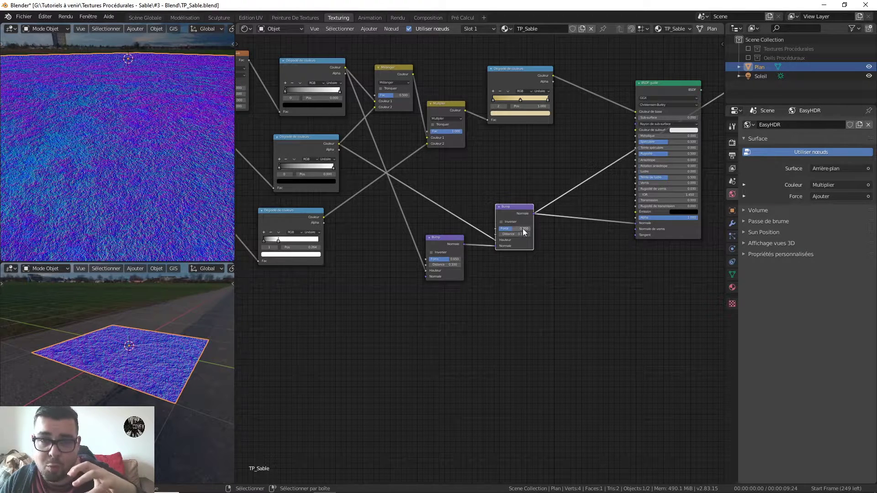
- Compare the previews of both Bump nodes on the plane and restore the Principled BSDF as the material output
{"action": "left_click", "coordinate": [679, 87], "text": "ctrl+shift"}
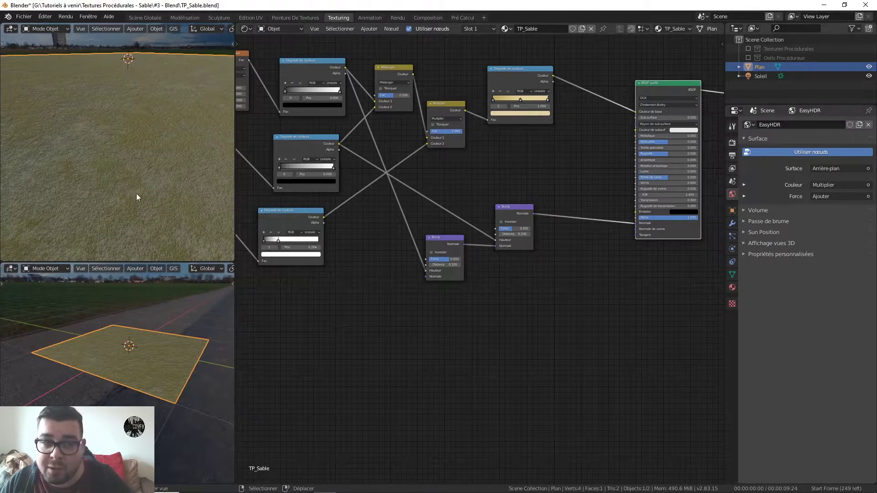
{"action": "left_click", "coordinate": [447, 238], "text": "ctrl+shift"}
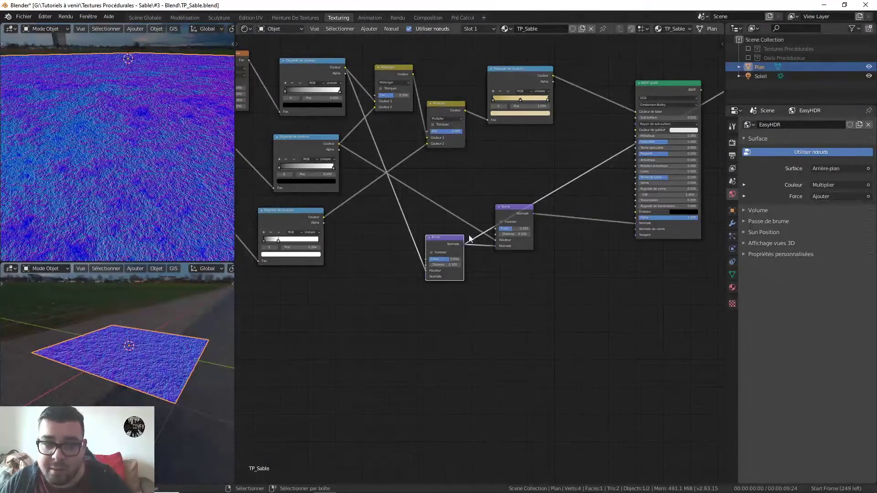
{"action": "left_click", "coordinate": [522, 213], "text": "ctrl+shift"}
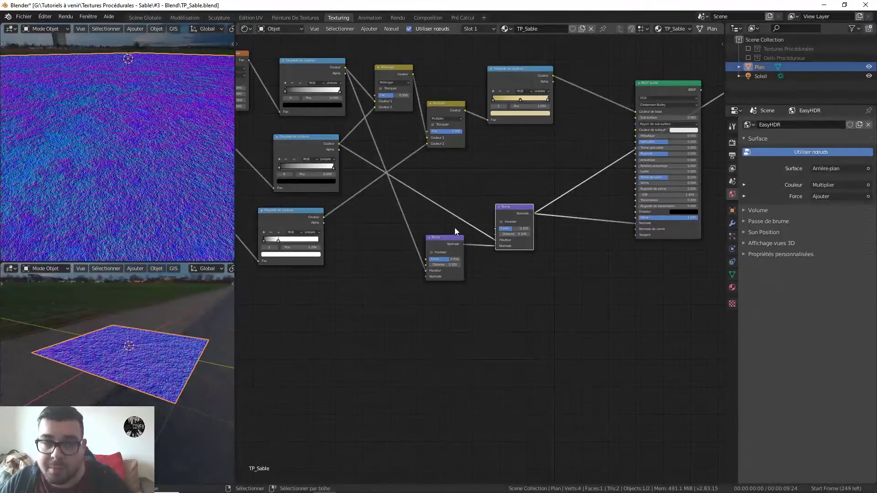
{"action": "left_click", "coordinate": [640, 103], "text": "ctrl+shift"}
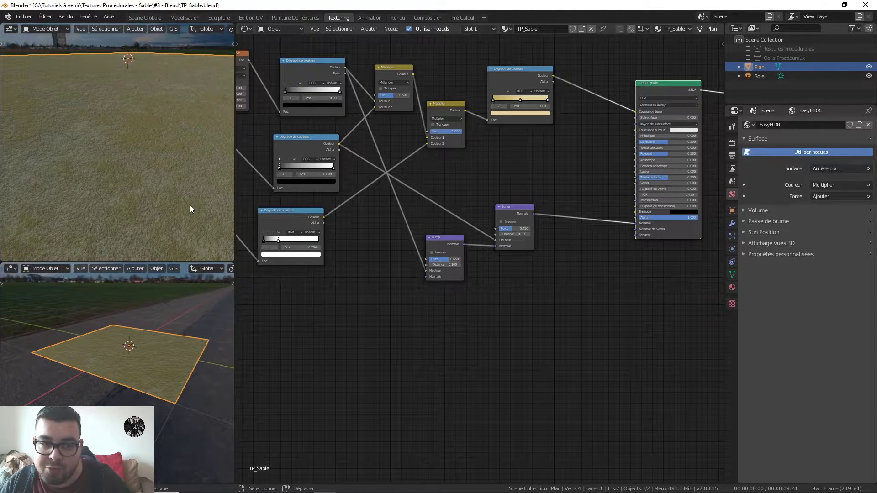
- Move the Voronoi ColorRamp slightly to the right, closer in line with the Musgrave ColorRamps above it
{"action": "scroll", "coordinate": [552, 206], "scroll_direction": "down", "scroll_amount": 1}
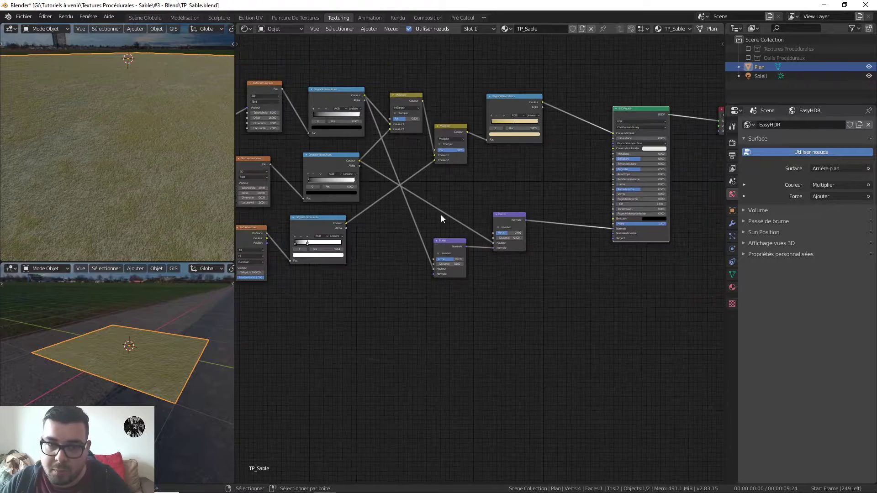
{"action": "middle_click_drag", "start_coordinate": [441, 215], "coordinate": [479, 196]}
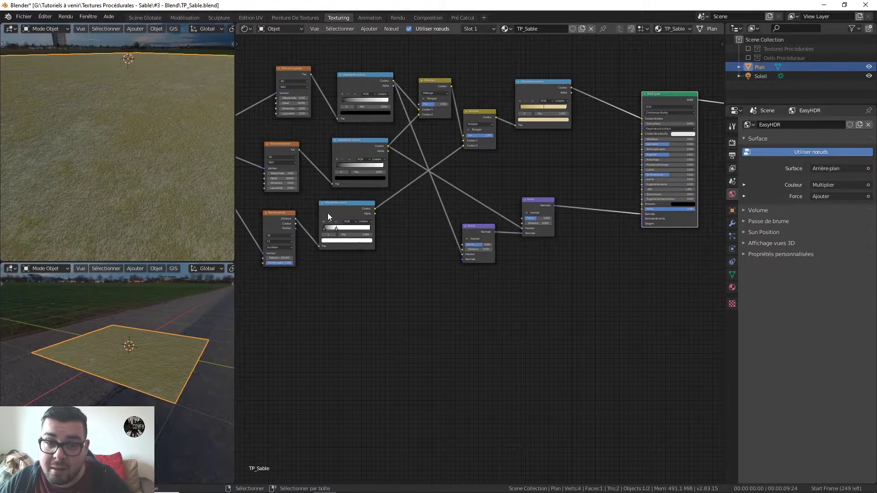
{"action": "left_click_drag", "start_coordinate": [351, 204], "coordinate": [359, 205]}
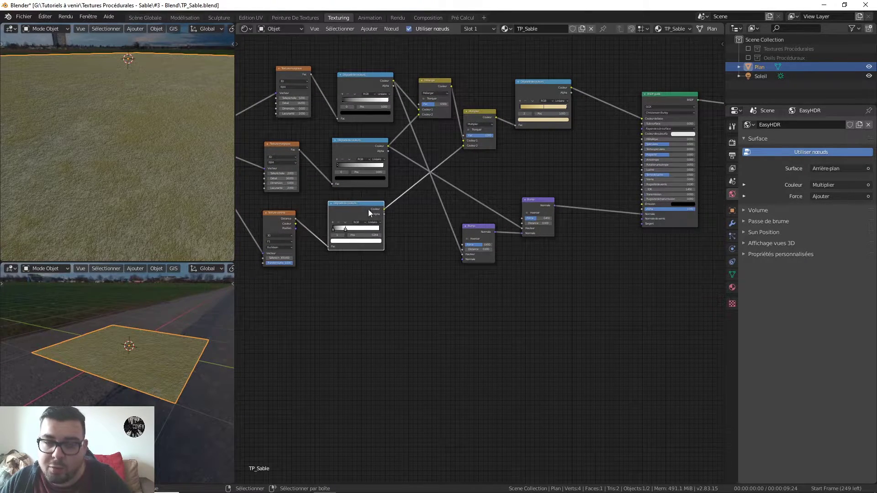
- Preview the Voronoi ColorRamp, insert a third Bump between the second Bump and the Principled BSDF's normal, shifting the first two Bumps down-left
{"action": "left_click", "coordinate": [366, 204], "text": "ctrl+shift"}
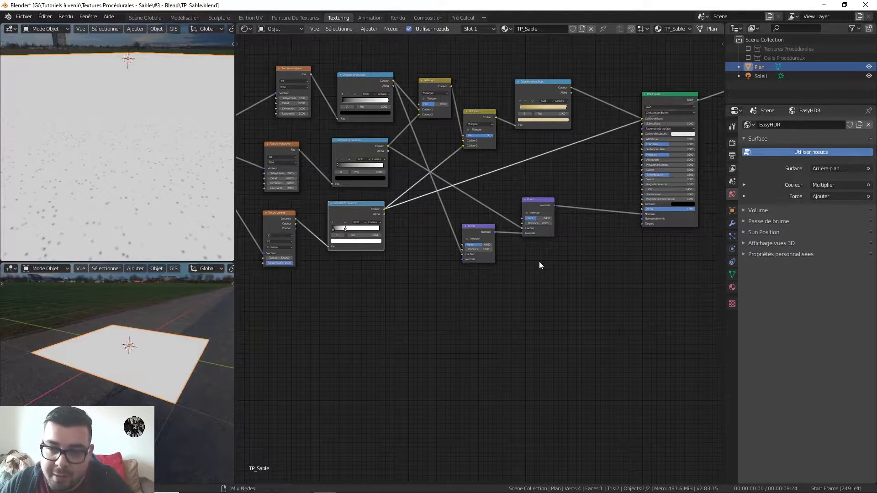
{"action": "key", "text": "shift+a"}
{"action": "mouse_move", "coordinate": [520, 259]}
{"action": "left_click", "coordinate": [579, 259]}
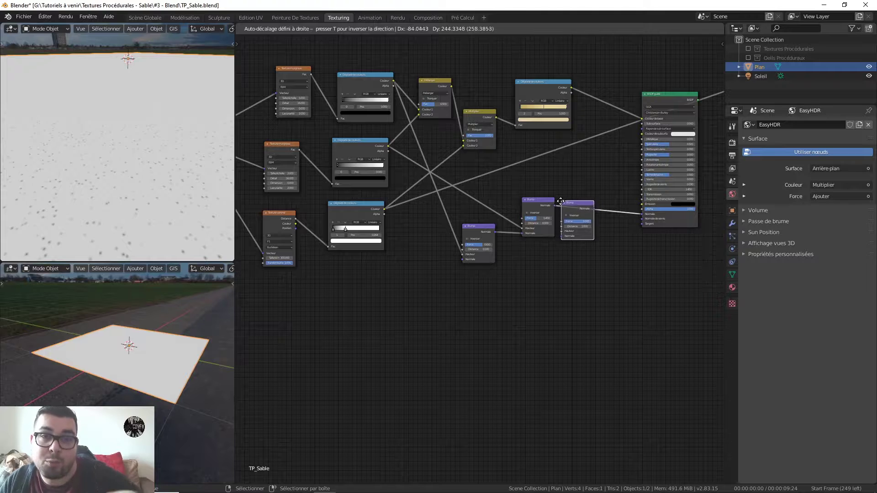
{"action": "left_click", "coordinate": [583, 189]}
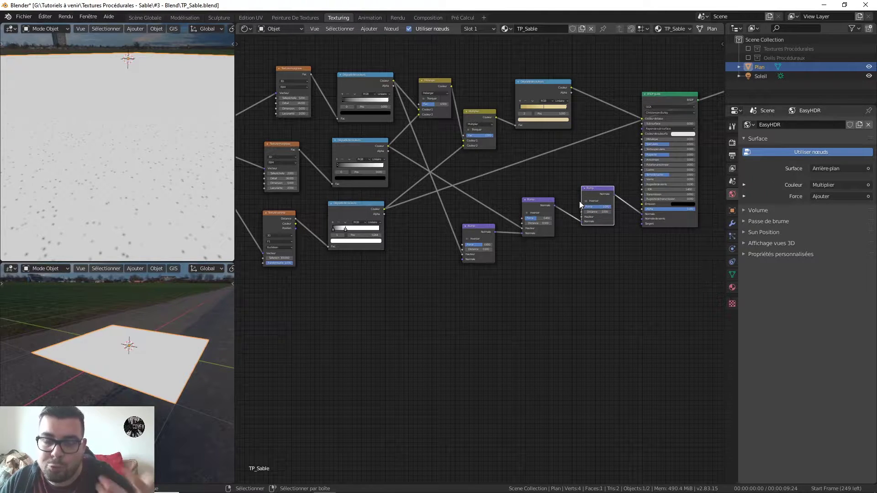
{"action": "left_click_drag", "start_coordinate": [558, 190], "coordinate": [488, 273]}
{"action": "left_click_drag", "start_coordinate": [546, 204], "coordinate": [529, 231]}
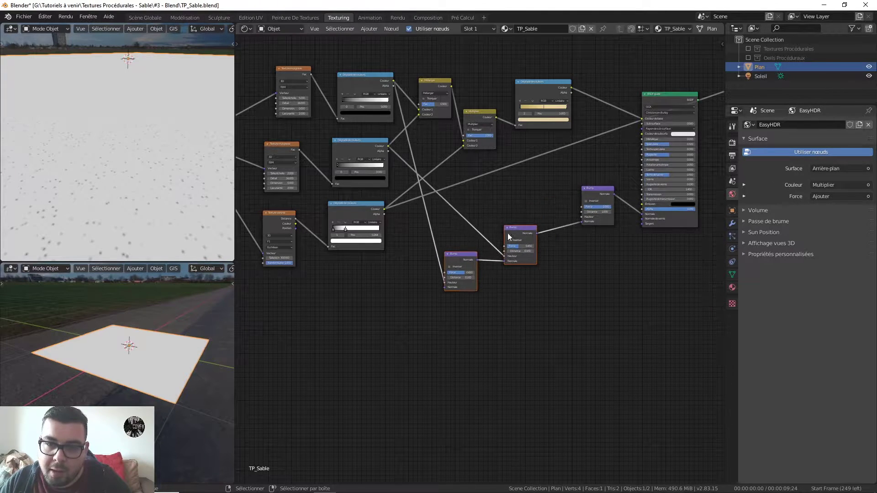
- Connect the Voronoi ColorRamp's color output to the third Bump's height and preview that Bump on the plane
{"action": "left_click_drag", "start_coordinate": [385, 209], "coordinate": [584, 217]}
{"action": "middle_click_drag", "start_coordinate": [585, 218], "coordinate": [515, 242]}
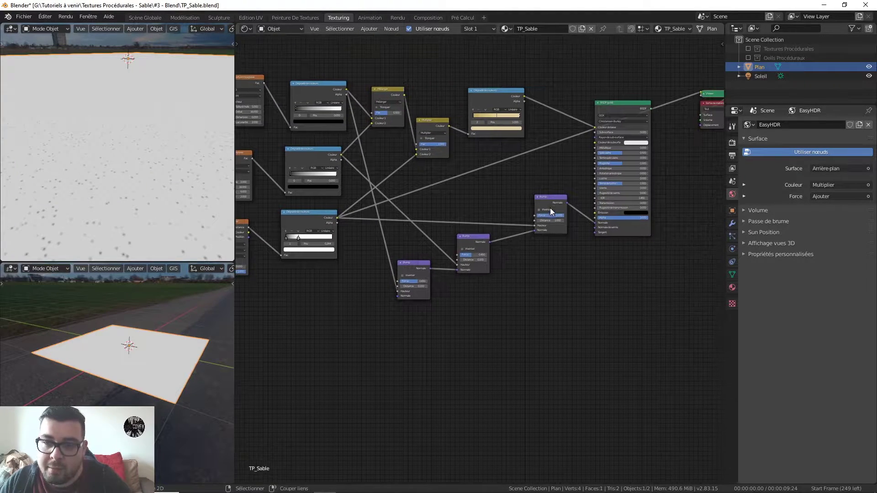
{"action": "left_click", "coordinate": [544, 197], "text": "ctrl+shift"}
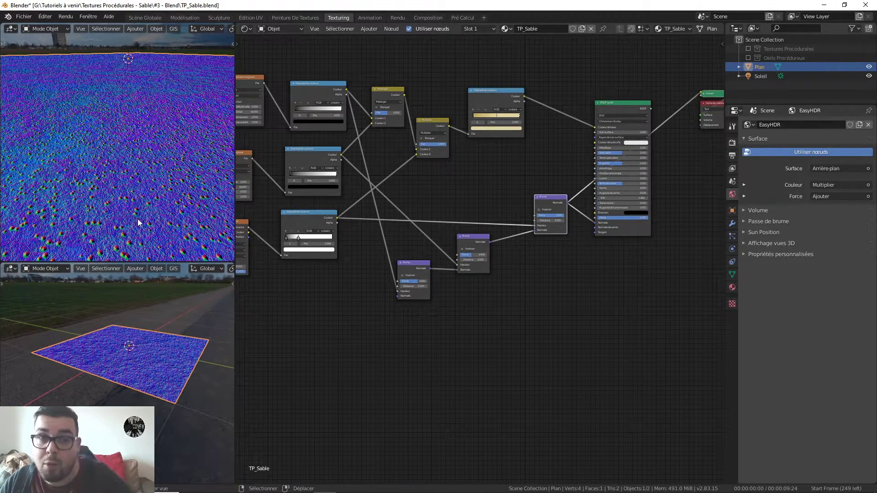
- Invert the third Bump with distance 0.1 and strength 0.3, and restore the Principled BSDF as the material output
{"action": "left_click", "coordinate": [539, 210]}
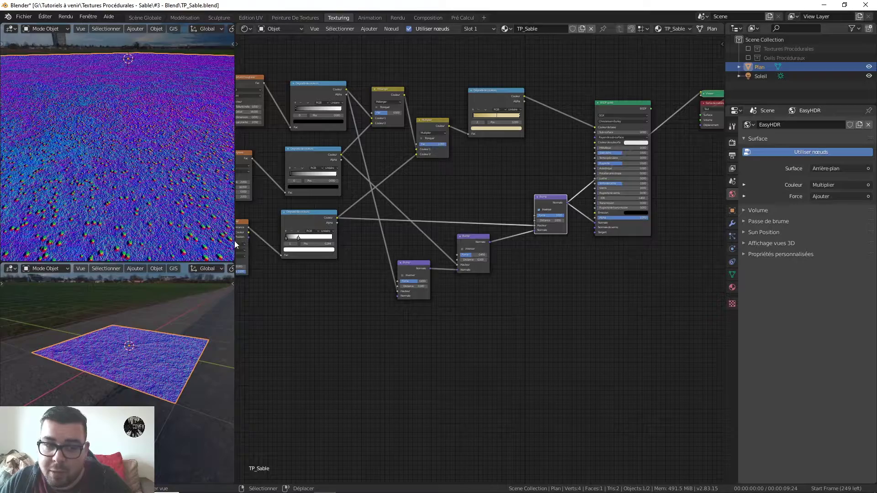
{"action": "left_click", "coordinate": [550, 221]}
{"action": "type", "text": "0"}
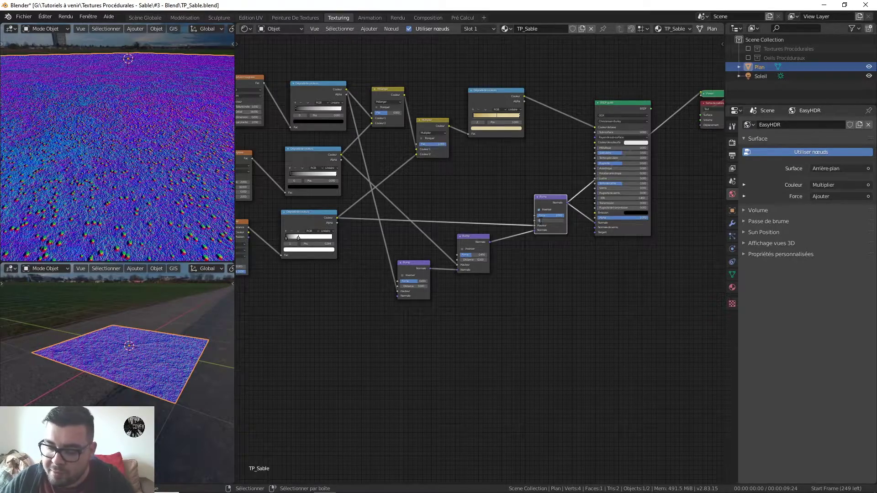
{"action": "type", "text": ".1"}
{"action": "key", "text": "Return"}
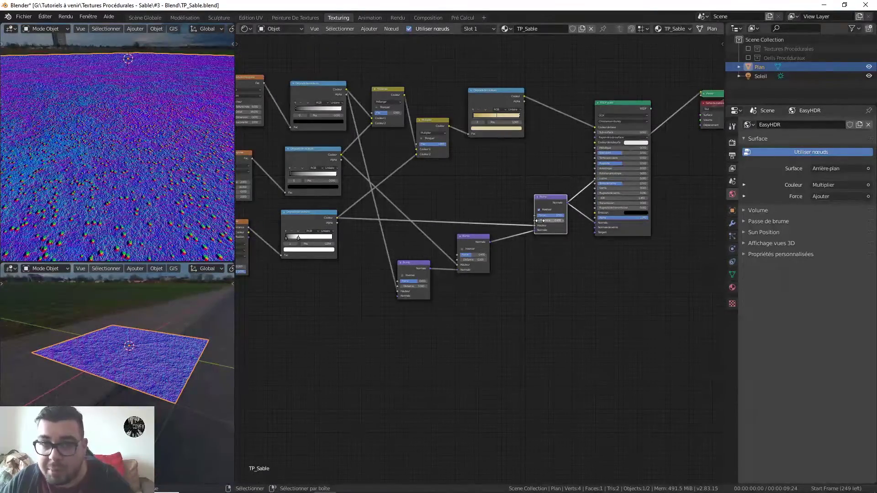
{"action": "left_click", "coordinate": [553, 215]}
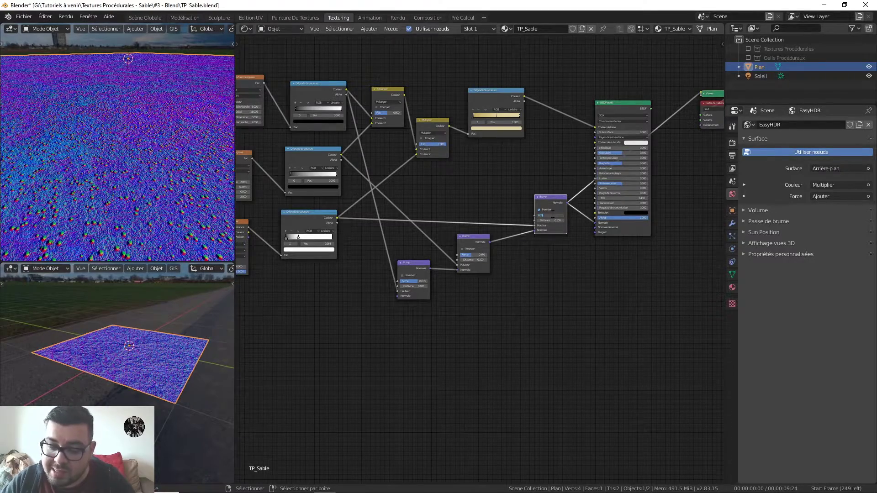
{"action": "type", "text": "0.3"}
{"action": "key", "text": "Return"}
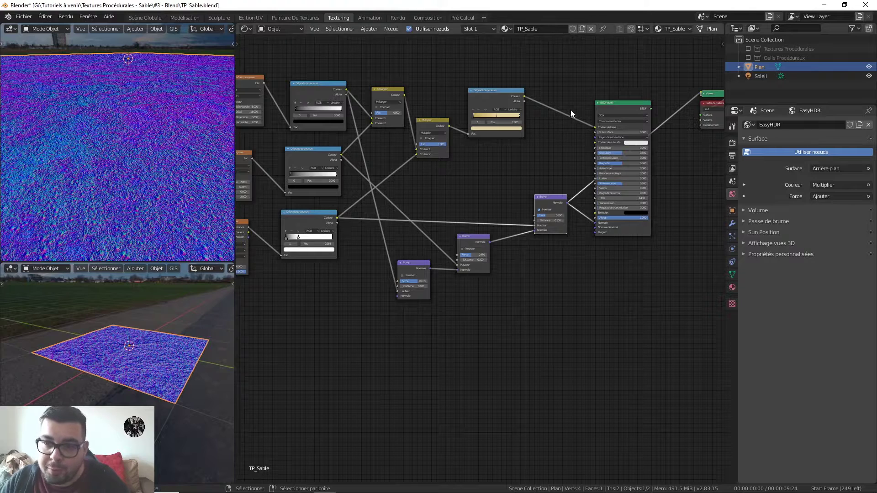
{"action": "left_click", "coordinate": [619, 106], "text": "ctrl+shift"}
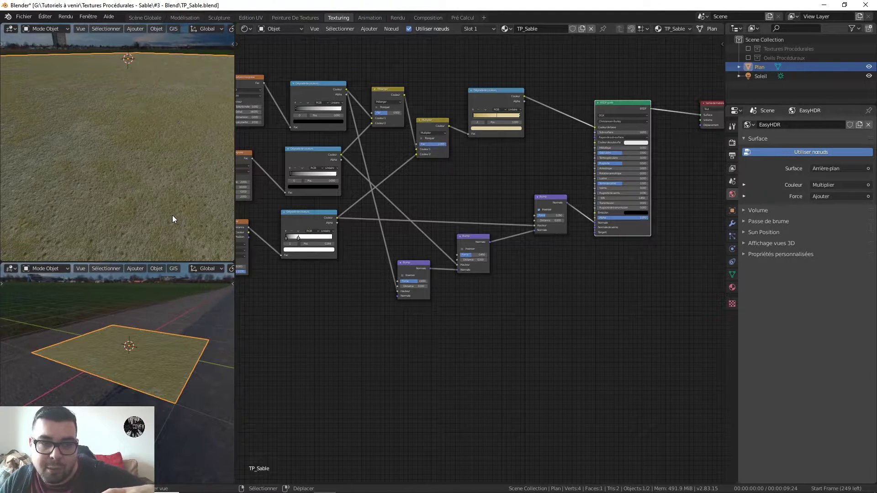
- Spread out the node tree by moving the three Bump nodes lower and the sand-color ColorRamp higher
{"action": "middle_click_drag", "start_coordinate": [551, 346], "coordinate": [612, 344]}
{"action": "scroll", "coordinate": [612, 345], "scroll_direction": "down", "scroll_amount": 1}
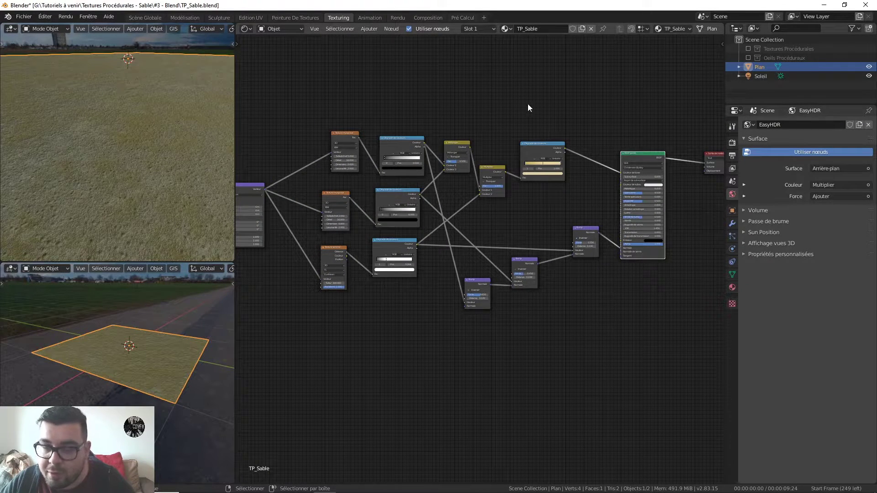
{"action": "middle_click_drag", "start_coordinate": [522, 107], "coordinate": [438, 102]}
{"action": "left_click_drag", "start_coordinate": [510, 207], "coordinate": [383, 336]}
{"action": "left_click_drag", "start_coordinate": [497, 223], "coordinate": [493, 286]}
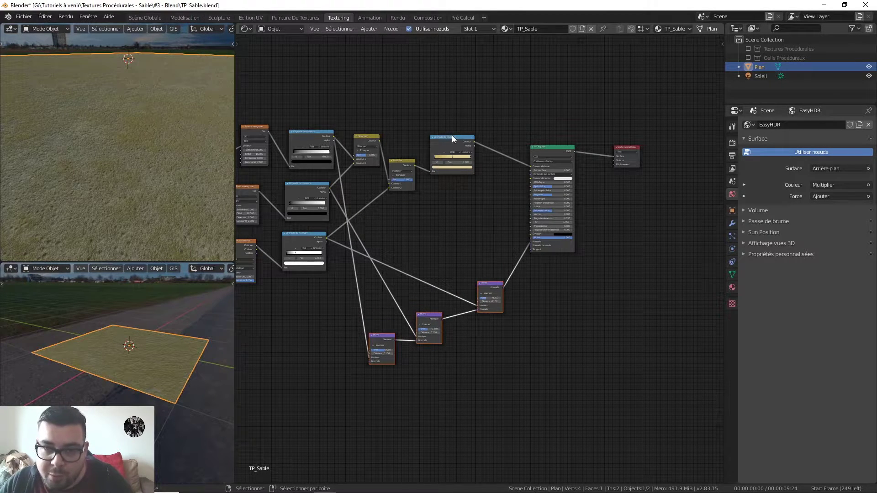
{"action": "left_click_drag", "start_coordinate": [451, 135], "coordinate": [449, 87]}
{"action": "middle_click_drag", "start_coordinate": [453, 215], "coordinate": [422, 235], "text": "shift"}
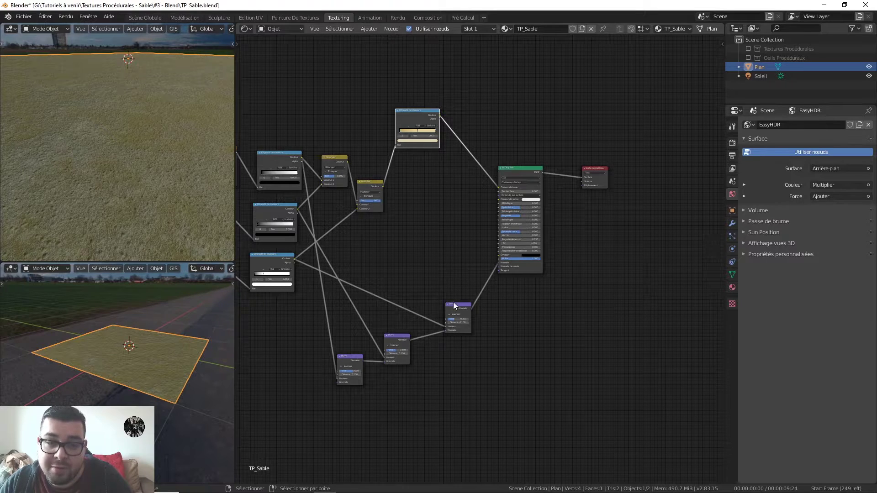
- Add an Ambient Occlusion input node just below the sand-color ColorRamp
{"action": "key", "text": "KP_1"}
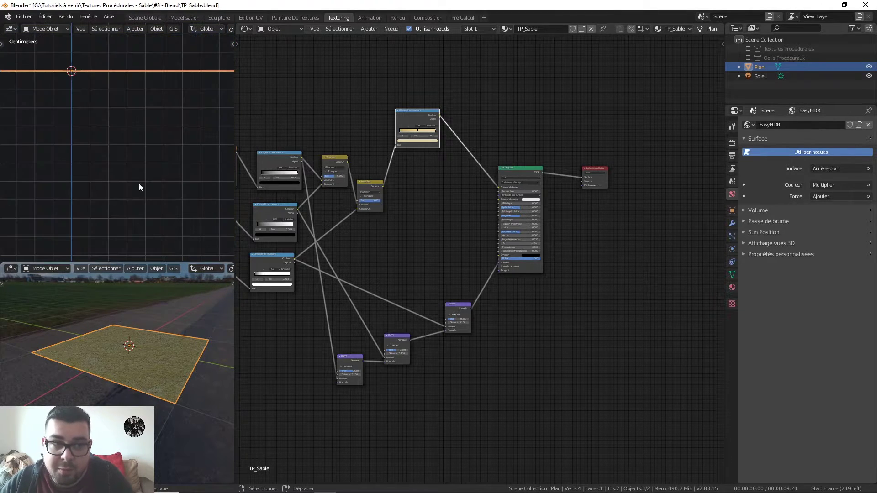
{"action": "middle_click_drag", "start_coordinate": [72, 147], "coordinate": [79, 161], "text": "shift"}
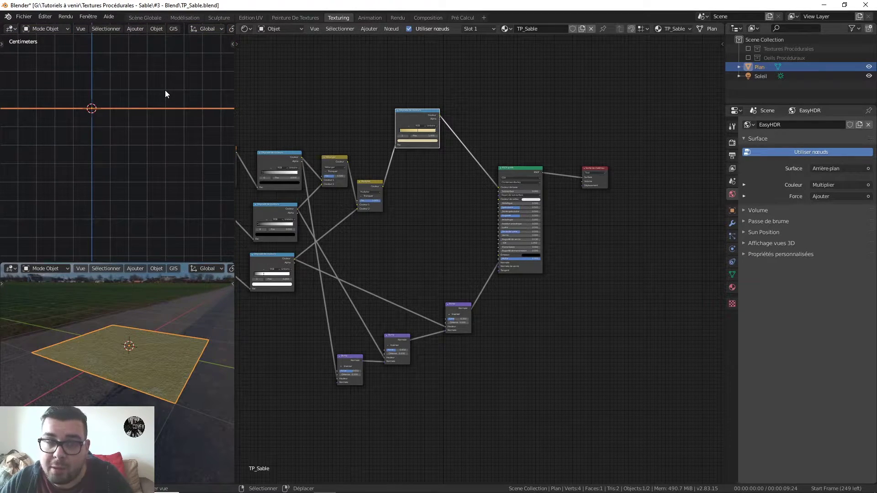
{"action": "middle_click_drag", "start_coordinate": [161, 97], "coordinate": [141, 127]}
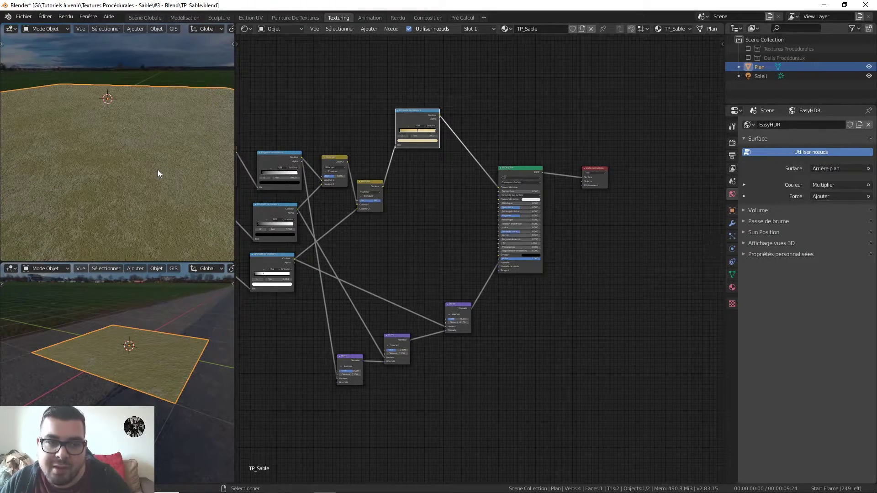
{"action": "middle_click_drag", "start_coordinate": [158, 169], "coordinate": [162, 144]}
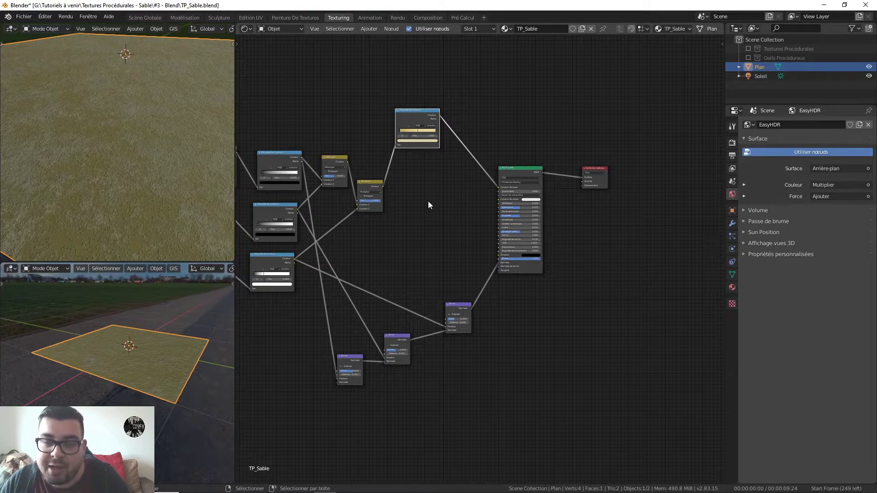
{"action": "key", "text": "shift+a"}
{"action": "mouse_move", "coordinate": [417, 158]}
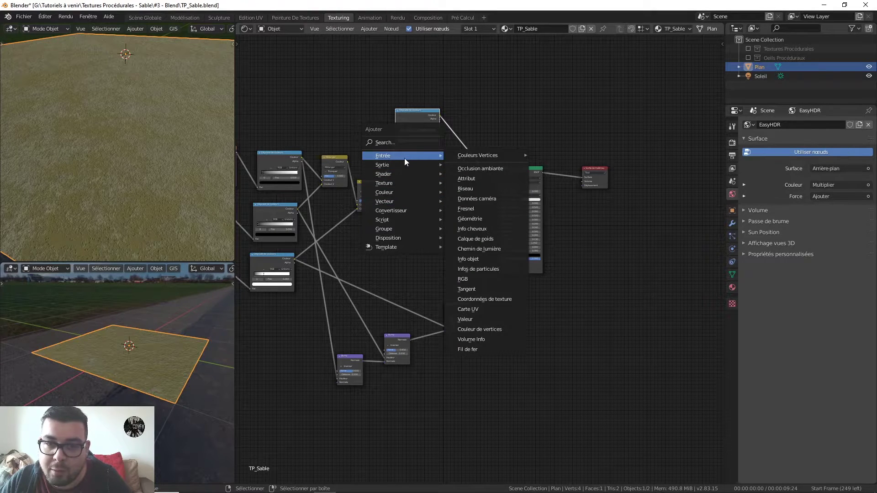
{"action": "left_click", "coordinate": [488, 168]}
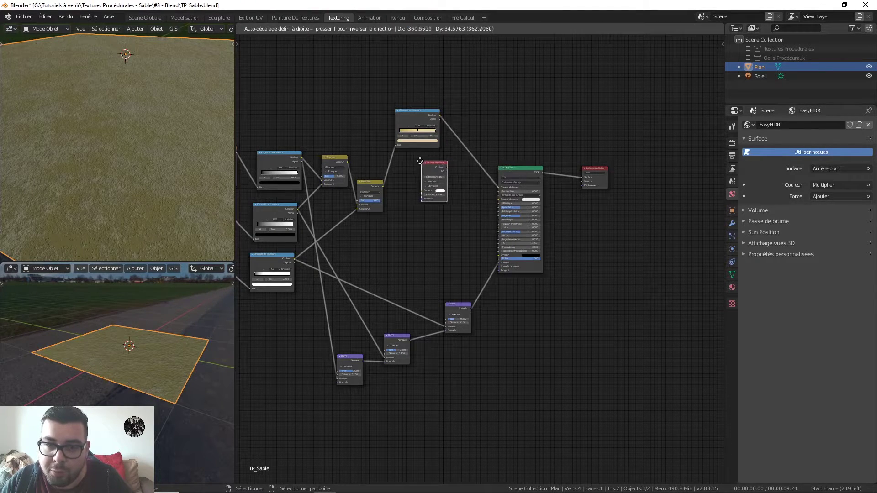
{"action": "left_click", "coordinate": [435, 174]}
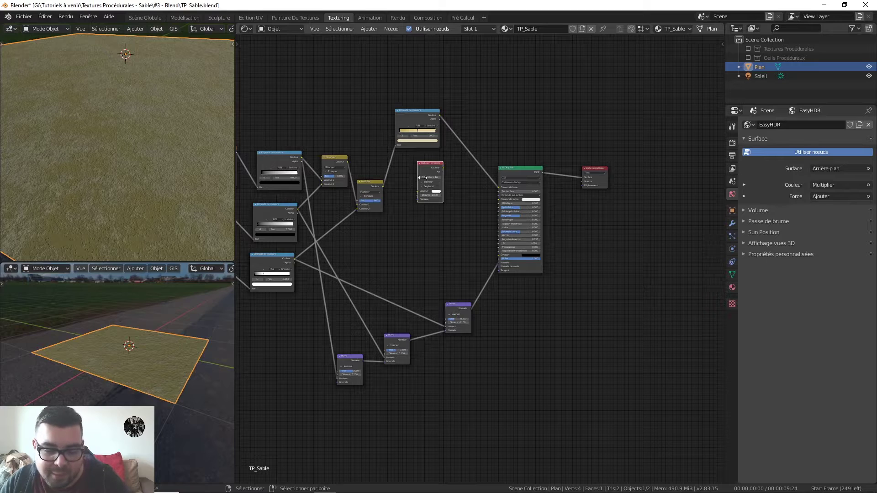
- Insert a MixRGB node between the sand-color ColorRamp and the Principled BSDF, with the Ambient Occlusion color feeding its second color
{"action": "key", "text": "shift+a"}
{"action": "mouse_move", "coordinate": [432, 246]}
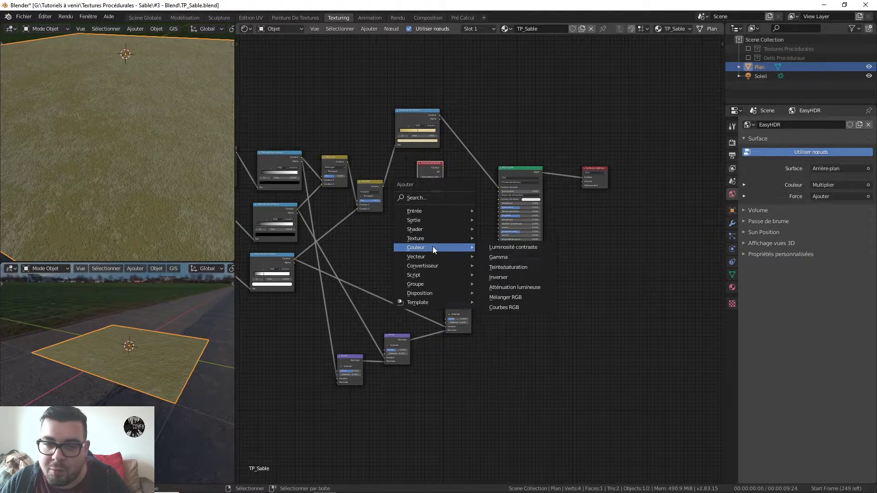
{"action": "left_click", "coordinate": [518, 298]}
{"action": "left_click", "coordinate": [465, 157]}
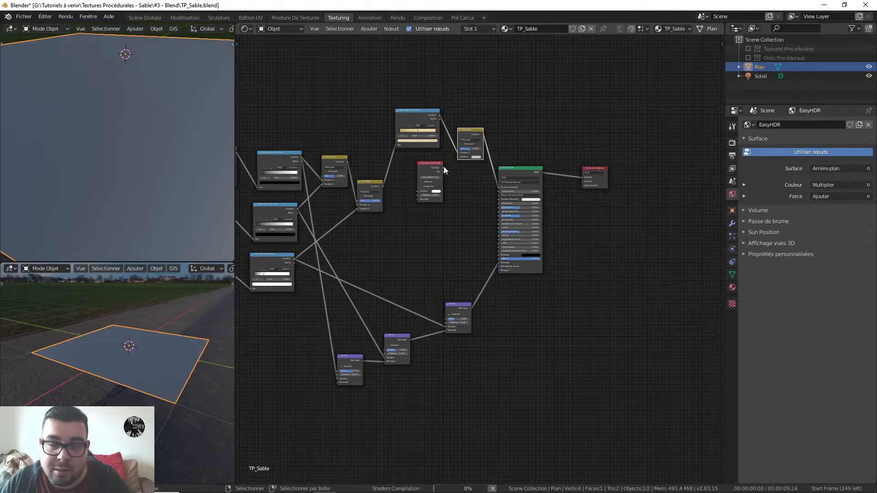
{"action": "left_click_drag", "start_coordinate": [443, 168], "coordinate": [457, 158]}
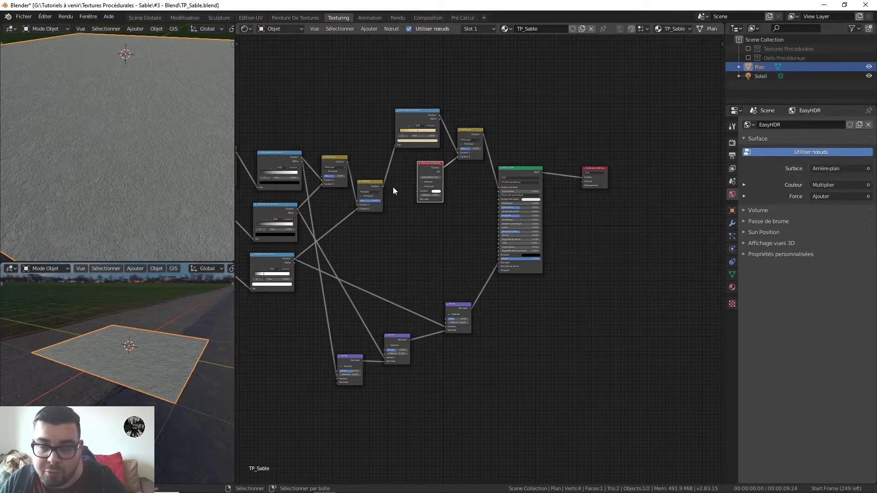
- Set the new MixRGB node's blend mode to Multiply with a factor of 1
{"action": "scroll", "coordinate": [452, 185], "scroll_direction": "up", "scroll_amount": 2}
{"action": "left_click", "coordinate": [471, 97]}
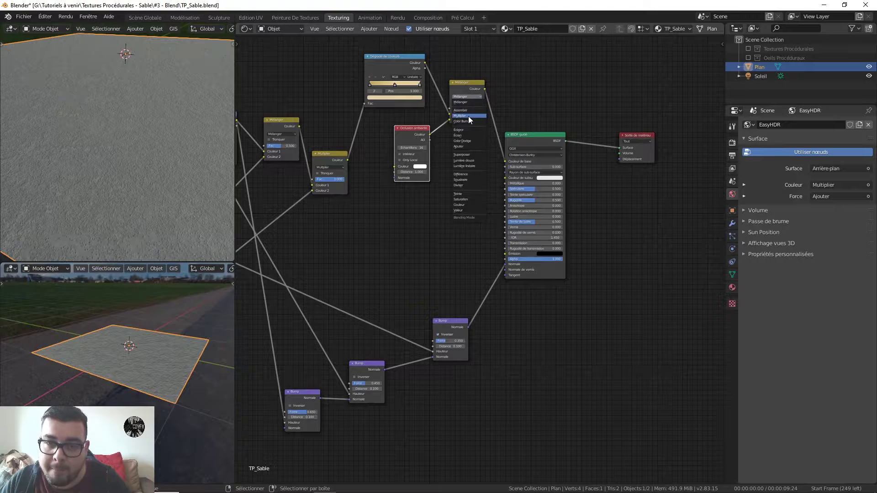
{"action": "left_click", "coordinate": [469, 116]}
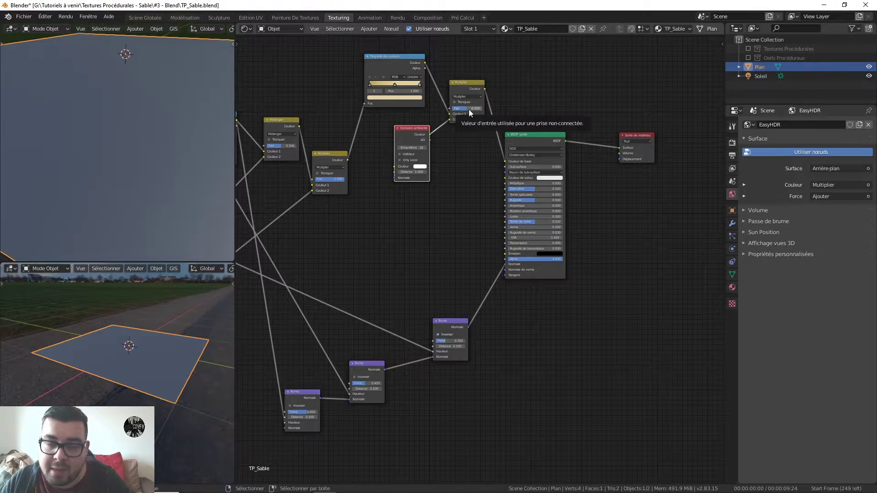
{"action": "left_click_drag", "start_coordinate": [465, 108], "coordinate": [479, 108]}
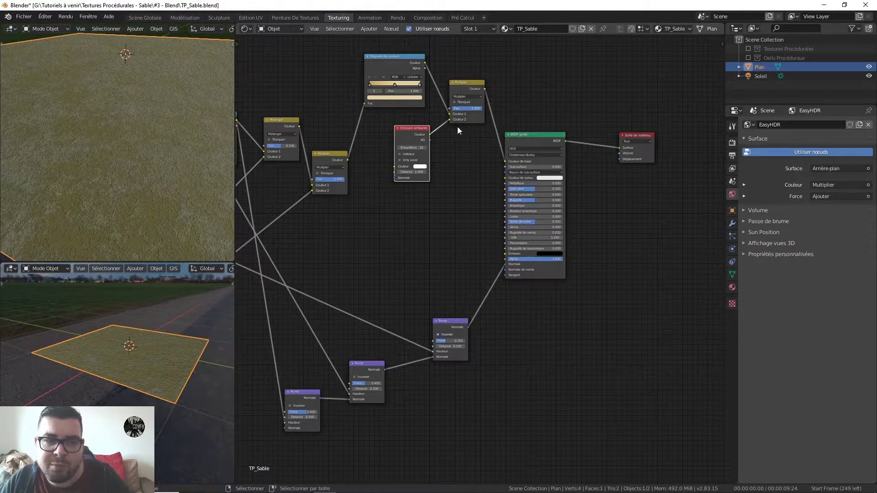
- Connect the third Bump's normal output to the Ambient Occlusion node's normal input and inspect the sand on the plane
{"action": "scroll", "coordinate": [127, 181], "scroll_direction": "down", "scroll_amount": 3}
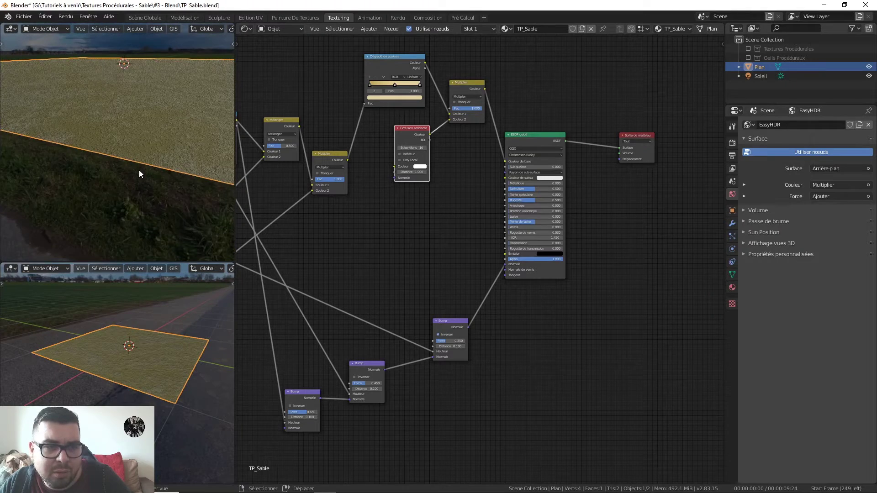
{"action": "scroll", "coordinate": [130, 171], "scroll_direction": "up", "scroll_amount": 2}
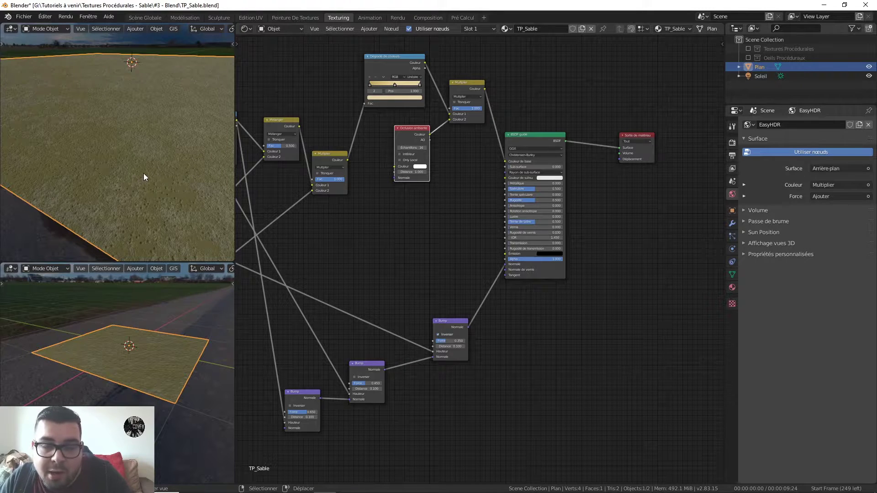
{"action": "left_click_drag", "start_coordinate": [466, 327], "coordinate": [394, 177]}
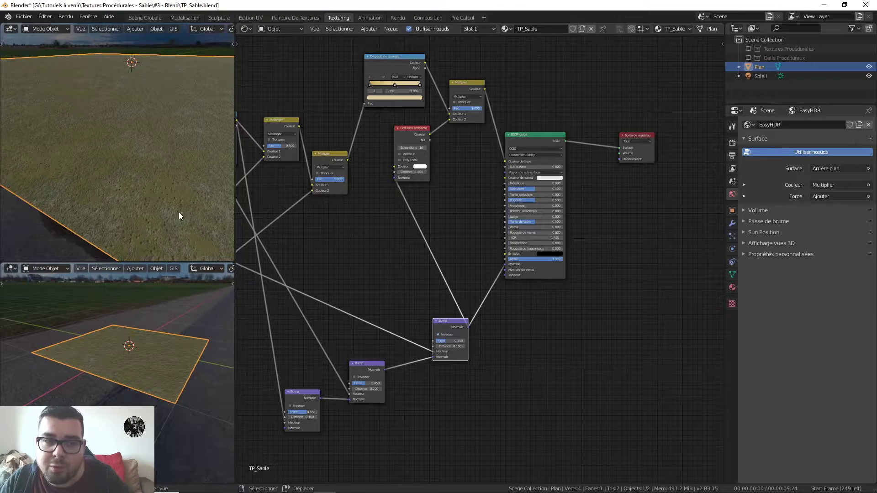
{"action": "scroll", "coordinate": [164, 215], "scroll_direction": "up", "scroll_amount": 2}
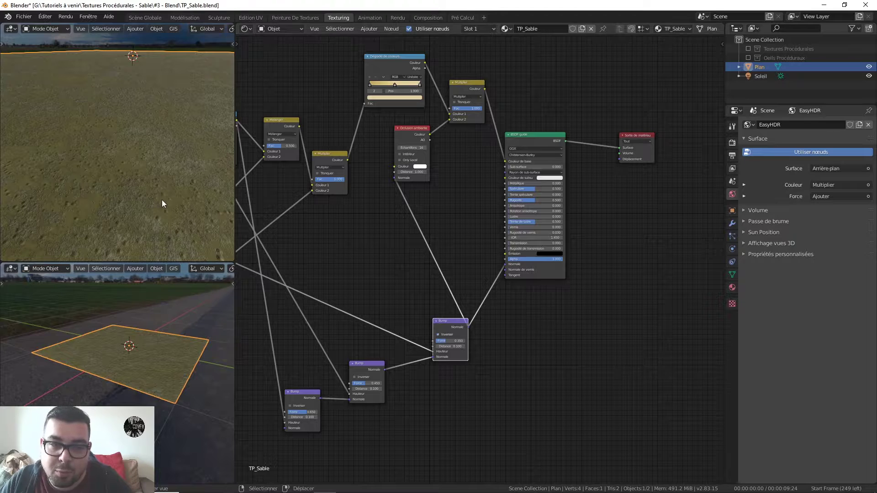
- Set the Ambient Occlusion distance to 0.1 and move the third Bump node slightly down and to the left
{"action": "left_click", "coordinate": [414, 171]}
{"action": "type", "text": "0."}
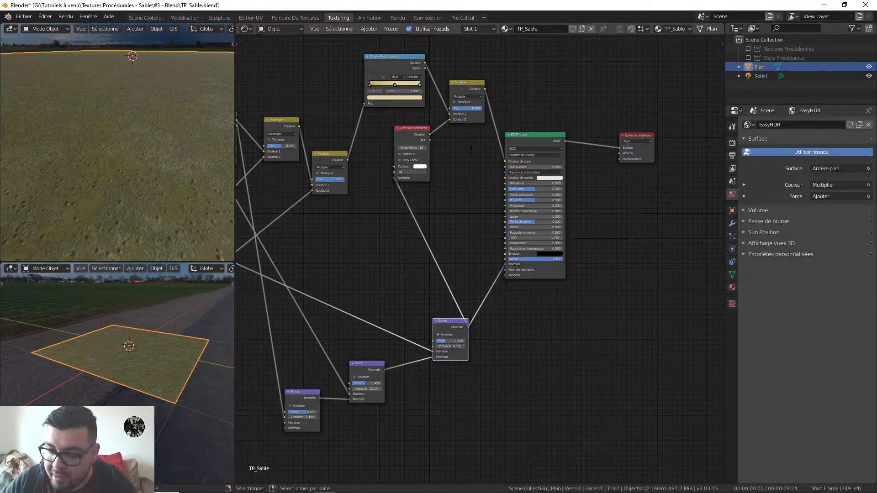
{"action": "type", "text": "1"}
{"action": "key", "text": "Return"}
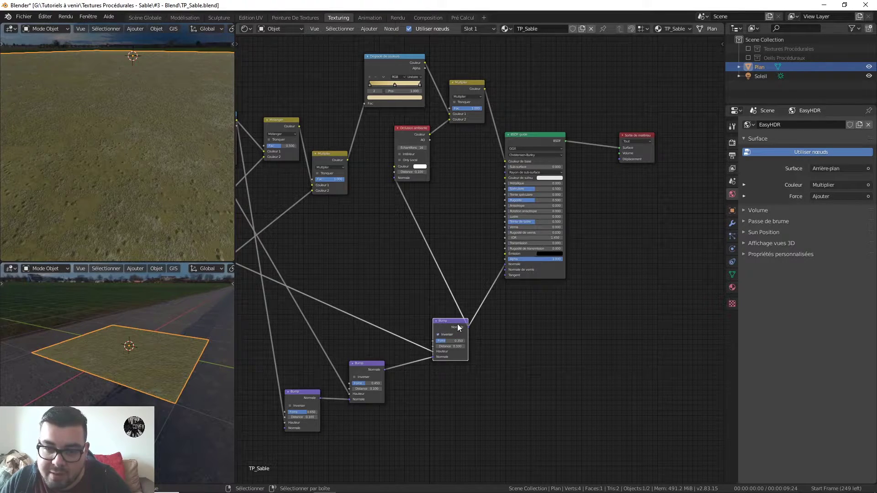
{"action": "left_click_drag", "start_coordinate": [455, 329], "coordinate": [447, 338]}
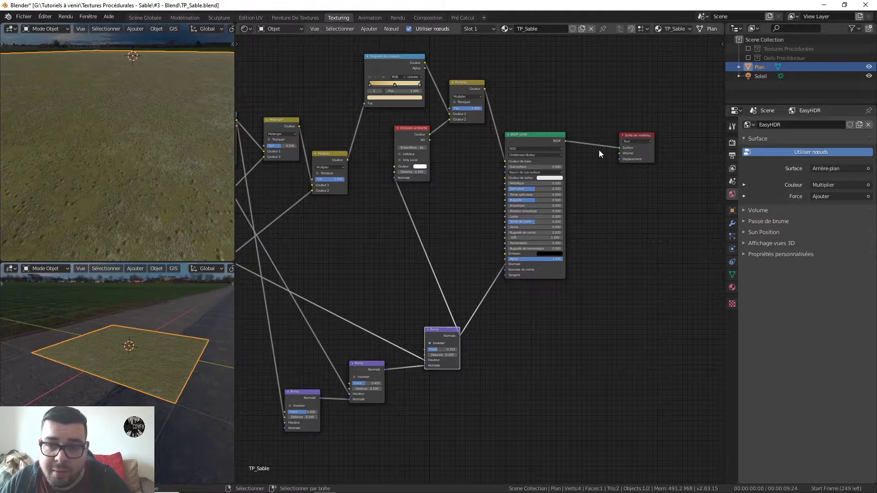
- Move the Principled BSDF and Material Output nodes together to the right, leaving space after the color and Bump nodes
{"action": "middle_click_drag", "start_coordinate": [649, 120], "coordinate": [552, 124]}
{"action": "left_click_drag", "start_coordinate": [633, 120], "coordinate": [410, 263]}
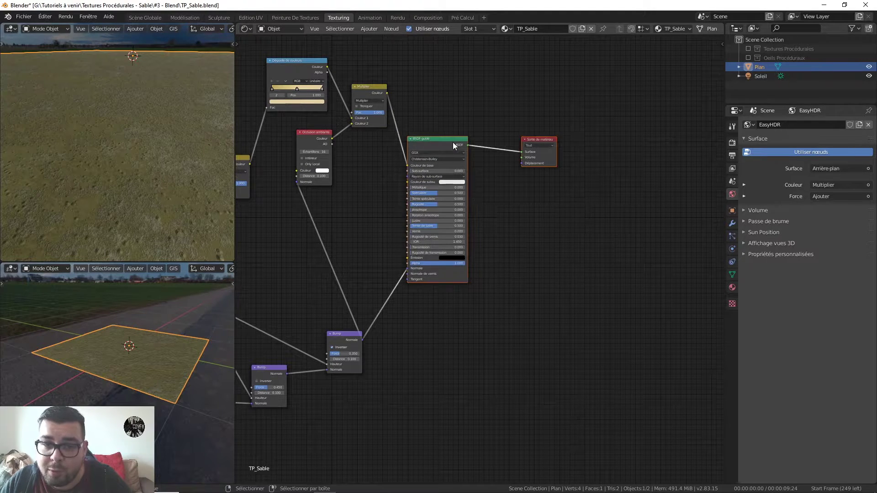
{"action": "key", "text": "g"}
{"action": "left_click", "coordinate": [615, 196]}
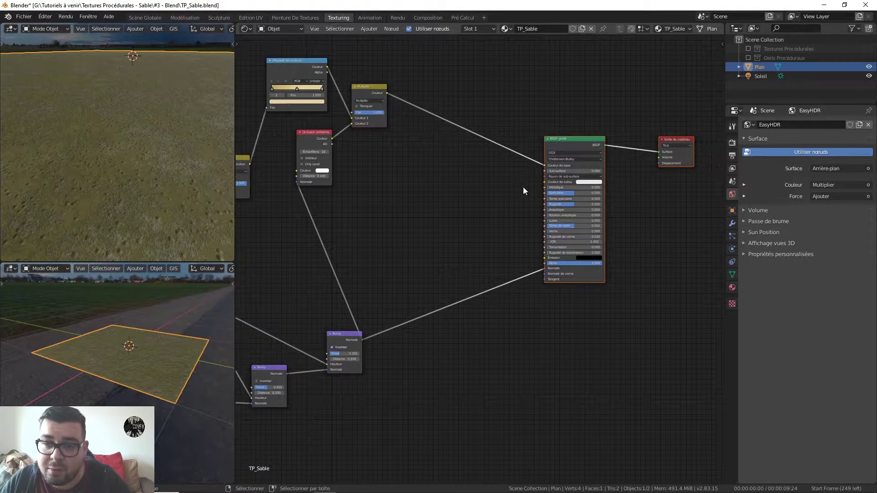
- Add a Fresnel node before the Principled BSDF and connect its factor output to the Specular input
{"action": "middle_click_drag", "start_coordinate": [566, 176], "coordinate": [487, 165]}
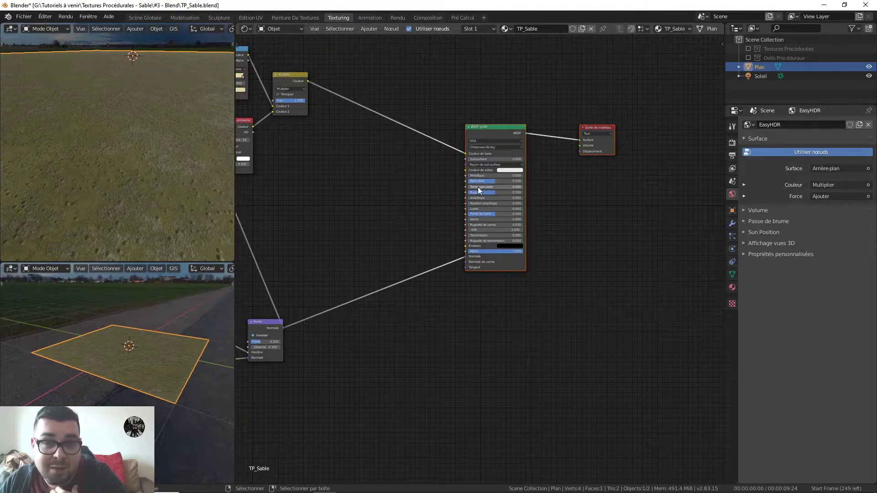
{"action": "left_click", "coordinate": [351, 178]}
{"action": "key", "text": "shift+a"}
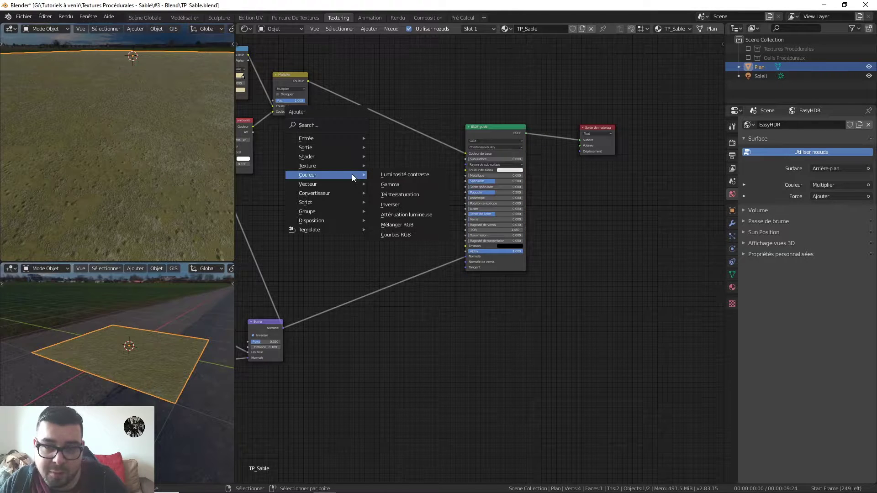
{"action": "left_click", "coordinate": [325, 131]}
{"action": "type", "text": "fre"}
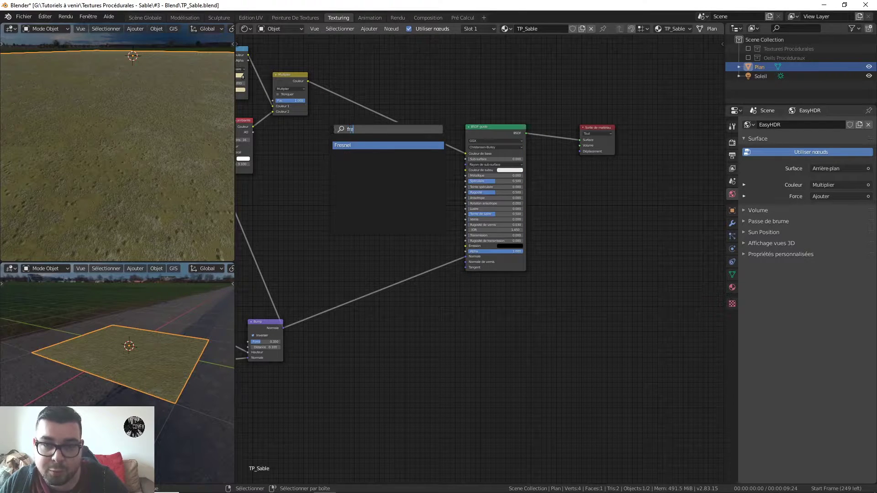
{"action": "key", "text": "Return"}
{"action": "left_click", "coordinate": [386, 165]}
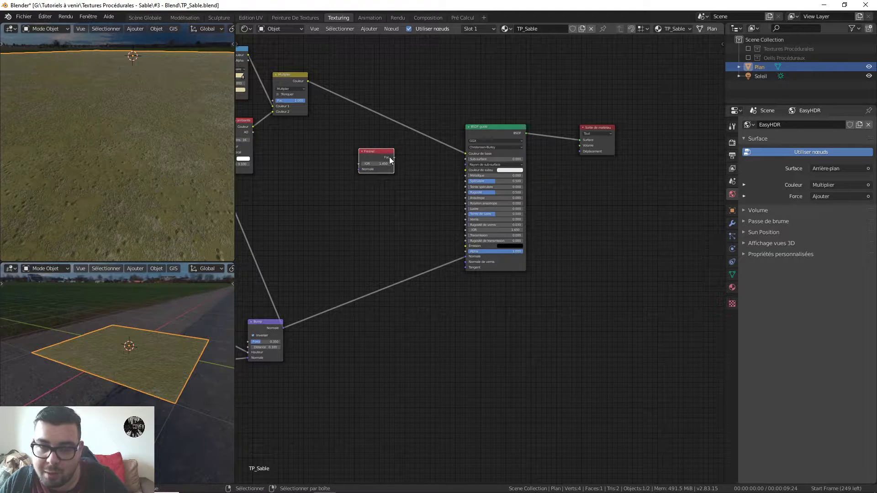
{"action": "left_click_drag", "start_coordinate": [394, 157], "coordinate": [470, 182]}
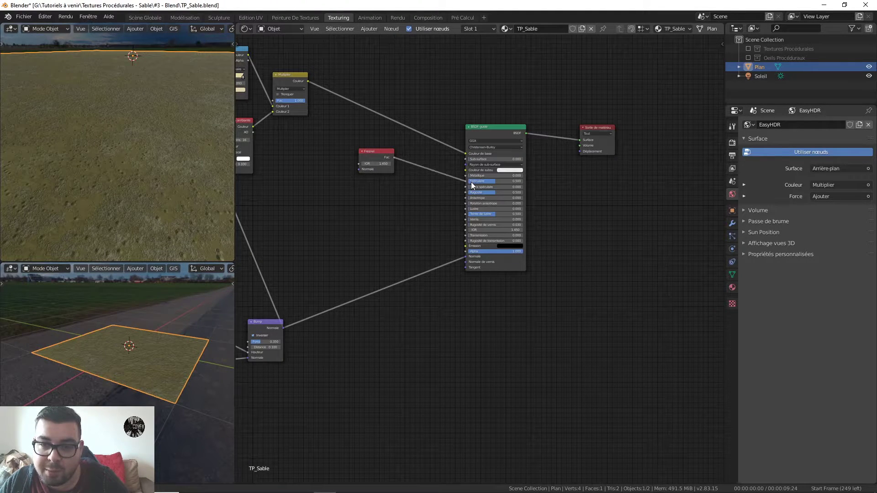
{"action": "left_click_drag", "start_coordinate": [373, 152], "coordinate": [385, 154]}
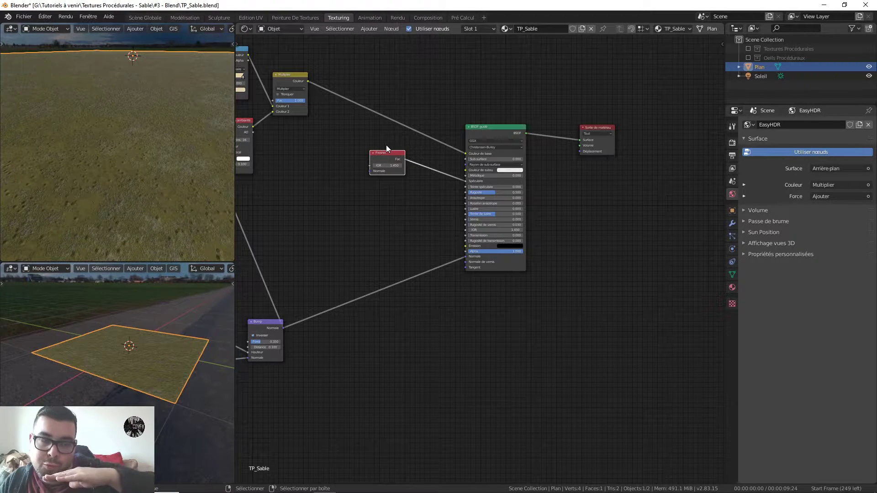
- Examine the sand's reflections at grazing and overhead angles, and set the Fresnel IOR to 1.05
{"action": "scroll", "coordinate": [194, 175], "scroll_direction": "down", "scroll_amount": 2}
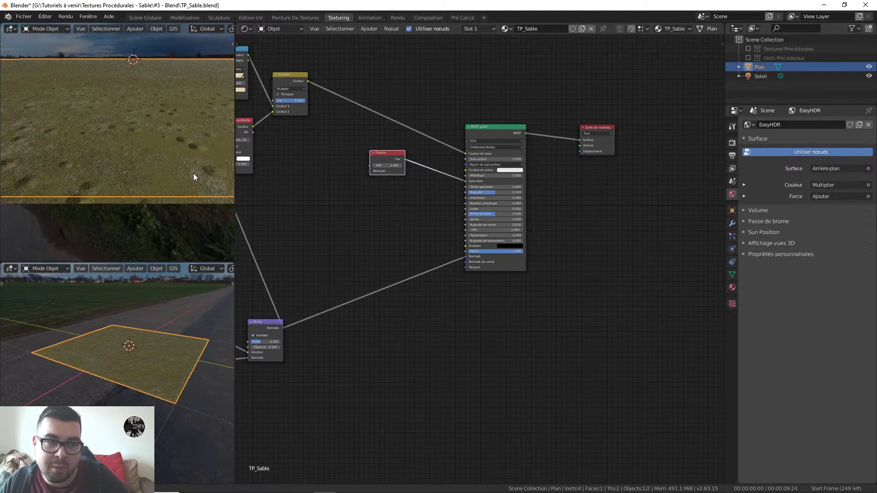
{"action": "scroll", "coordinate": [193, 176], "scroll_direction": "down", "scroll_amount": 2}
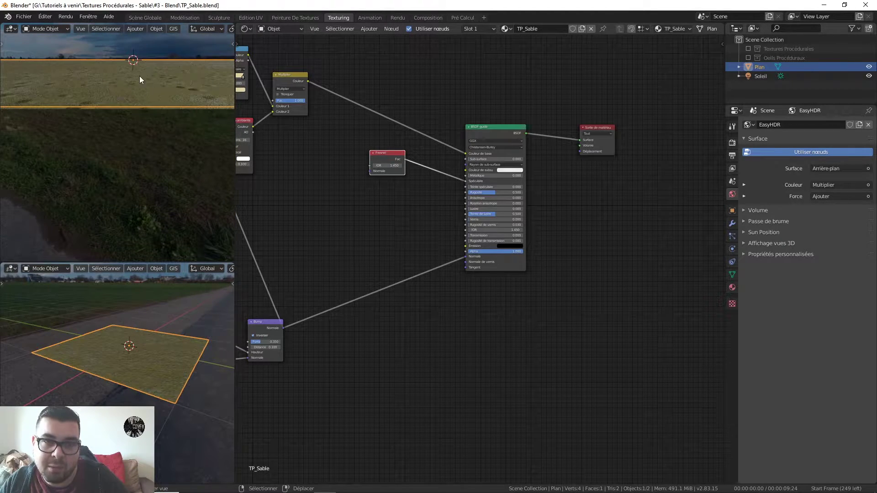
{"action": "key", "text": "KP_7"}
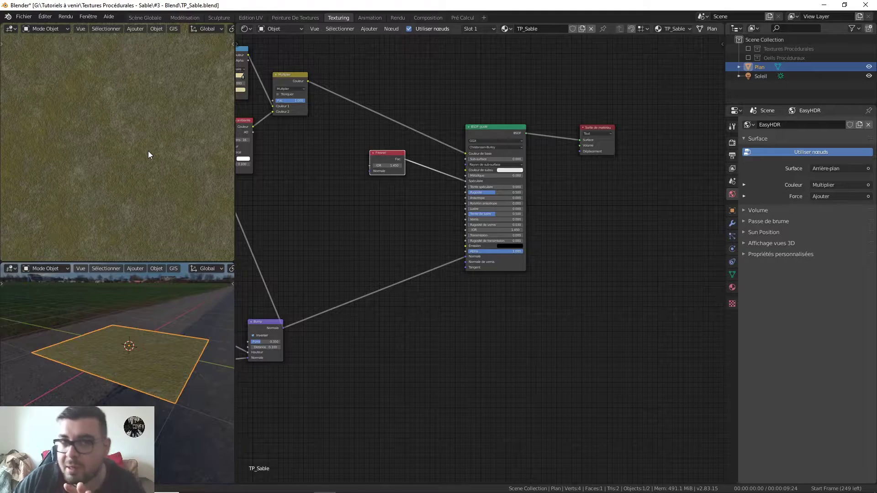
{"action": "middle_click_drag", "start_coordinate": [147, 146], "coordinate": [143, 81]}
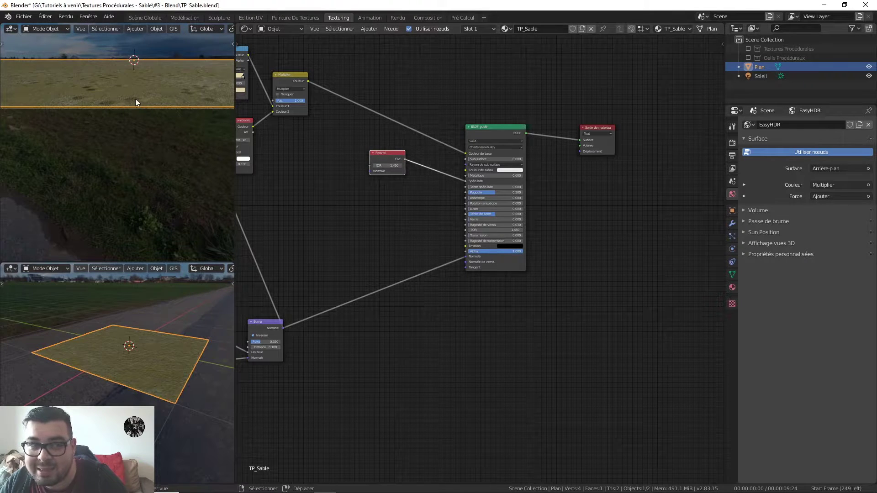
{"action": "key", "text": "KP_7"}
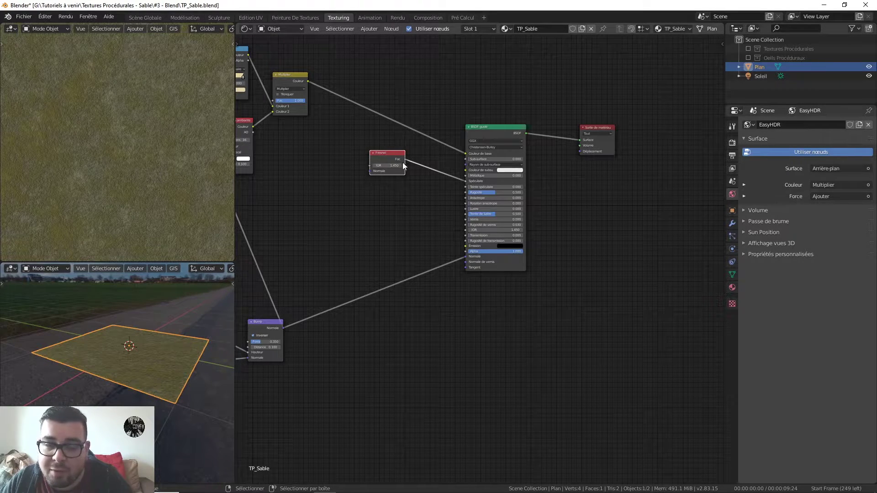
{"action": "left_click", "coordinate": [386, 166]}
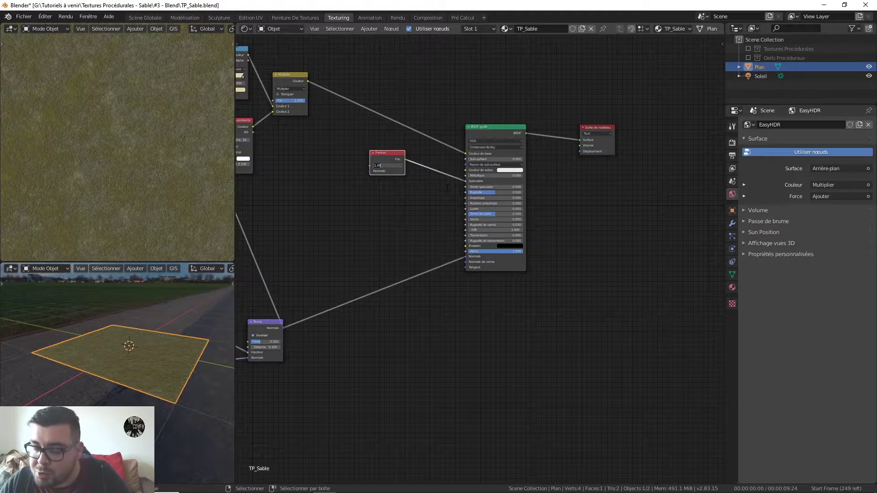
{"action": "type", "text": "1.0"}
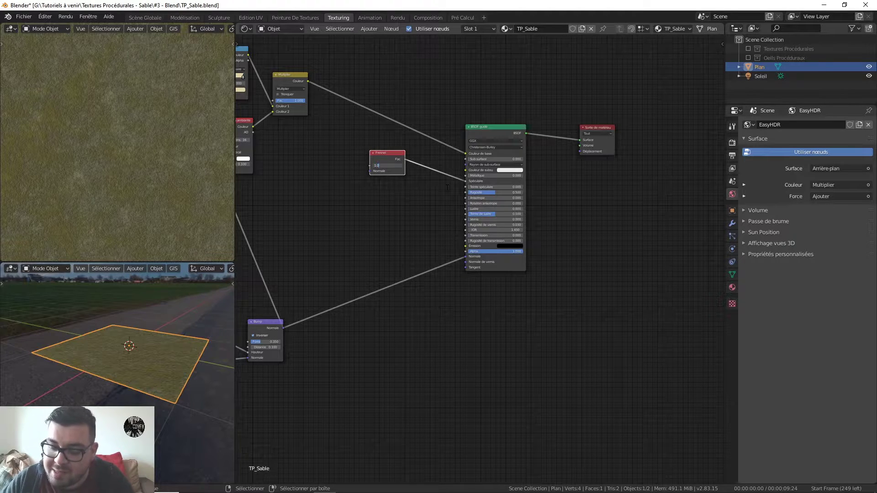
{"action": "type", "text": "5"}
{"action": "key", "text": "Return"}
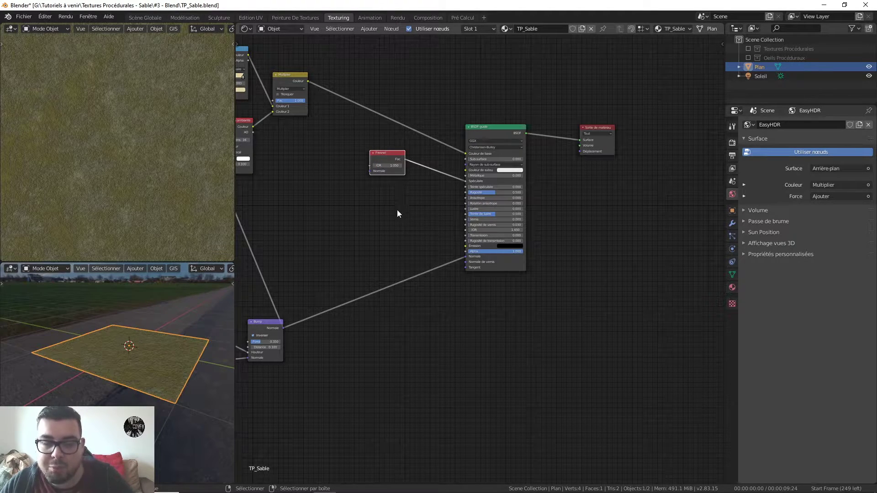
- Connect the third Bump's normal output to the Fresnel's normal input and move the Fresnel node up and to the left
{"action": "left_click_drag", "start_coordinate": [391, 154], "coordinate": [400, 155]}
{"action": "middle_click_drag", "start_coordinate": [345, 260], "coordinate": [374, 259]}
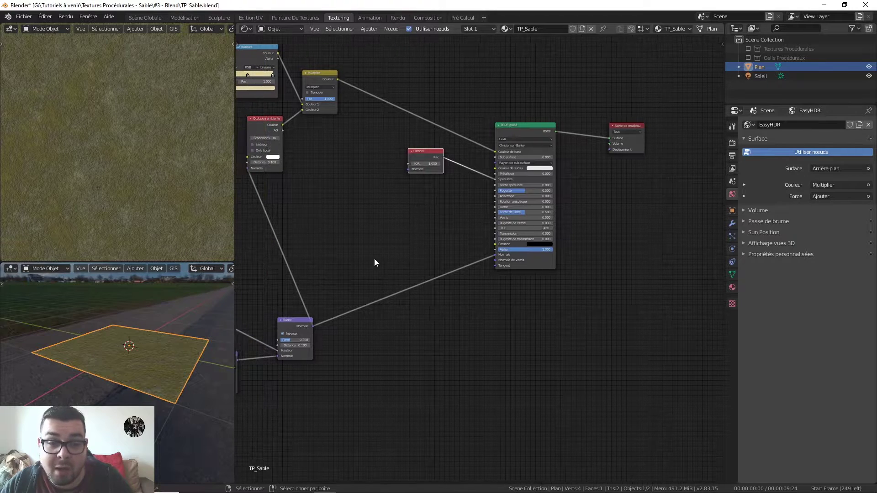
{"action": "left_click_drag", "start_coordinate": [312, 325], "coordinate": [412, 169]}
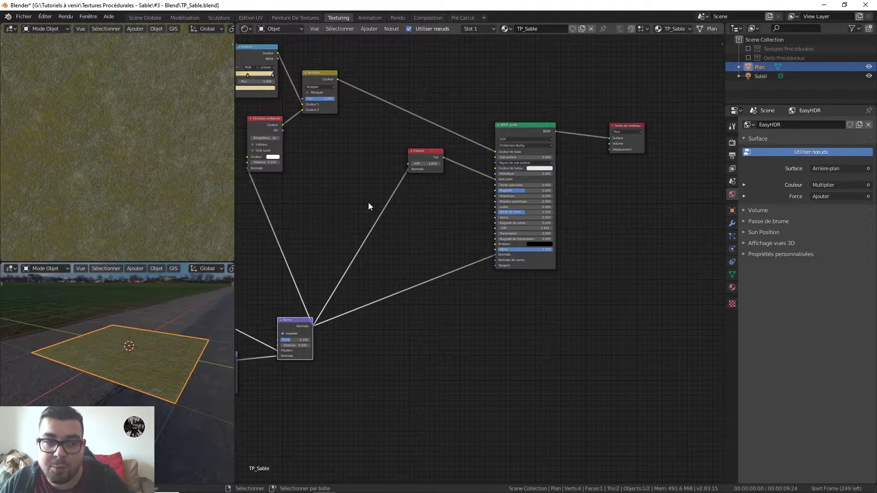
{"action": "middle_click_drag", "start_coordinate": [176, 214], "coordinate": [169, 139]}
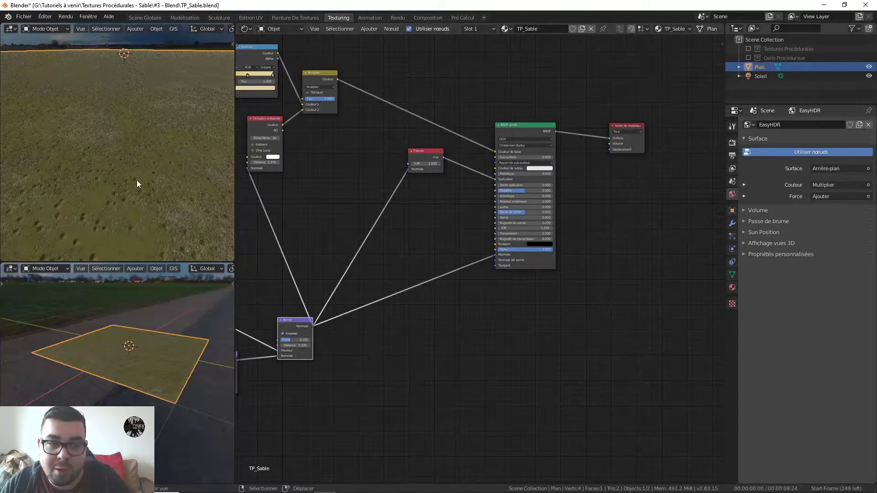
{"action": "left_click_drag", "start_coordinate": [426, 158], "coordinate": [383, 128]}
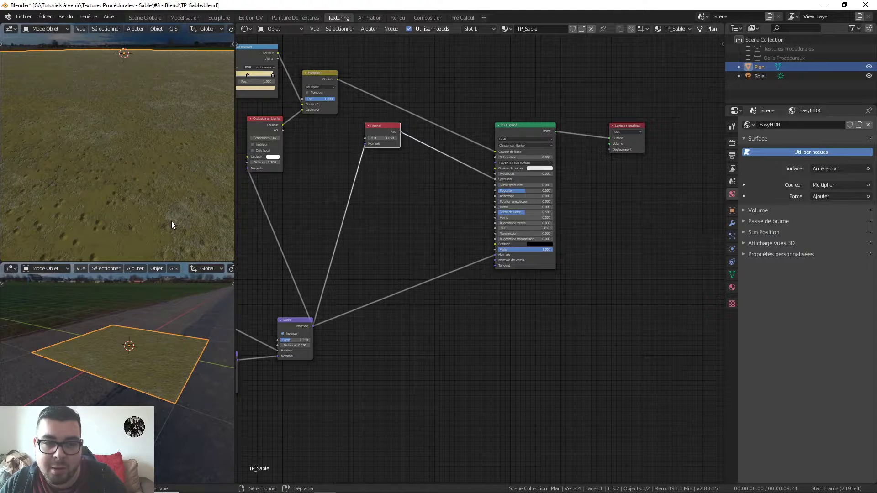
- Add a Noise Texture node below the Fresnel node
{"action": "middle_click_drag", "start_coordinate": [369, 198], "coordinate": [534, 256]}
{"action": "middle_click_drag", "start_coordinate": [398, 188], "coordinate": [448, 194]}
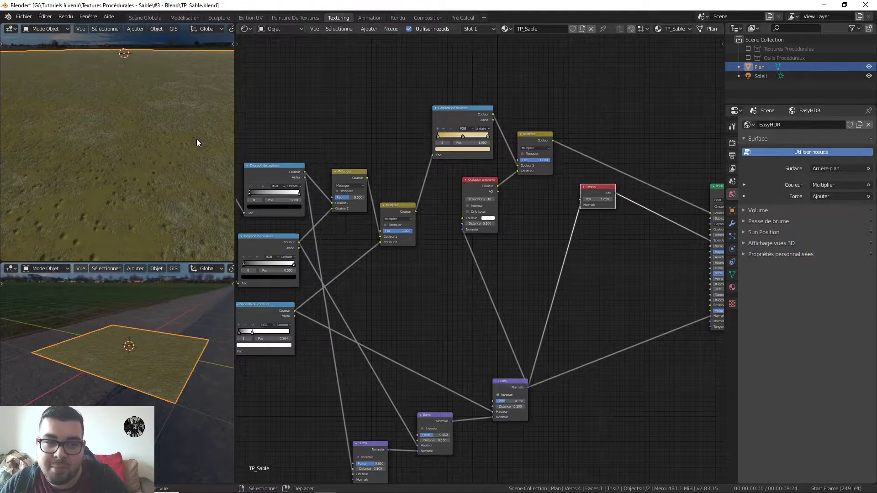
{"action": "middle_click_drag", "start_coordinate": [510, 251], "coordinate": [418, 212]}
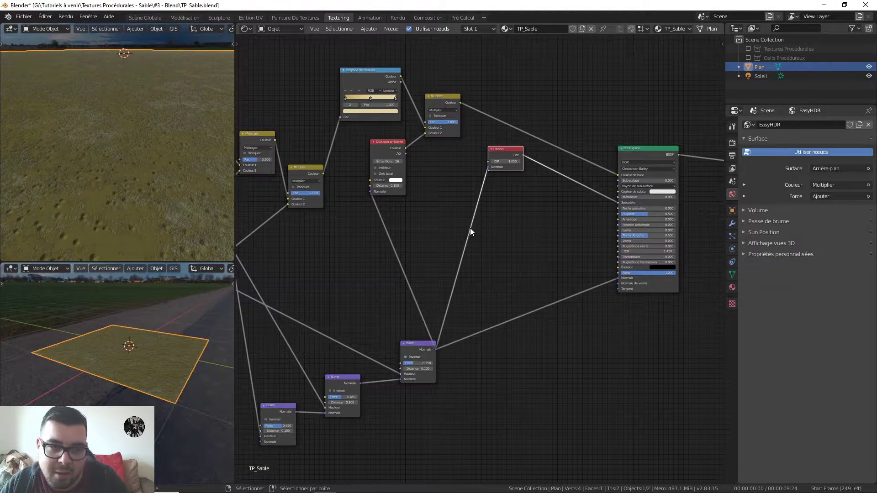
{"action": "key", "text": "shift+a"}
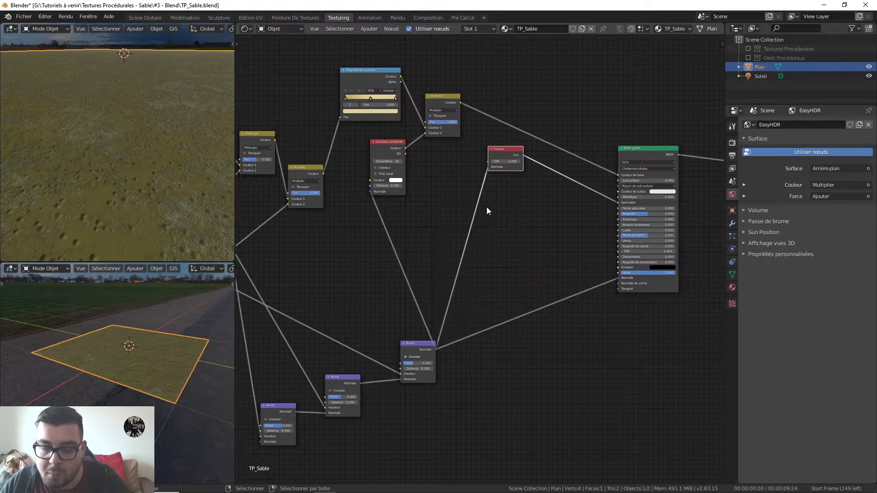
{"action": "key", "text": "shift+a"}
{"action": "mouse_move", "coordinate": [512, 273]}
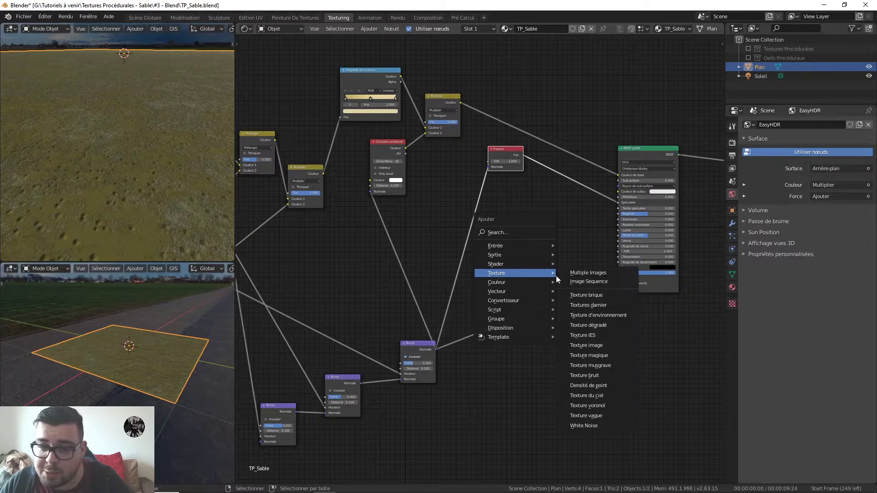
{"action": "left_click", "coordinate": [607, 376]}
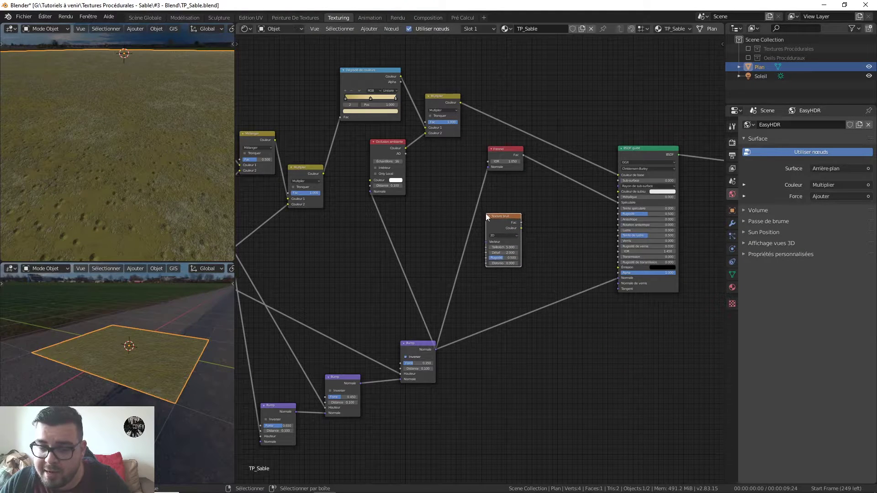
{"action": "left_click", "coordinate": [486, 213]}
- Add a ColorRamp fed by the Noise Texture's factor and connect its color output to the Principled BSDF's Roughness input
{"action": "key", "text": "shift+a"}
{"action": "mouse_move", "coordinate": [522, 231]}
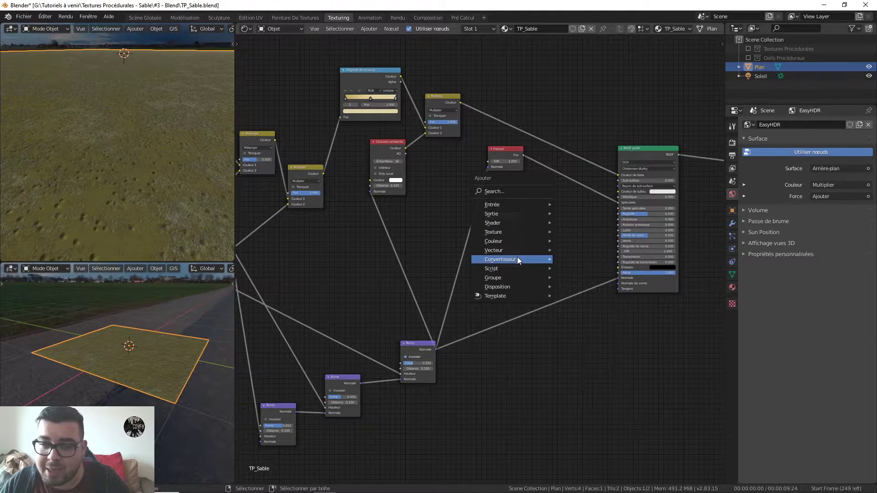
{"action": "mouse_move", "coordinate": [518, 259]}
{"action": "left_click", "coordinate": [591, 278]}
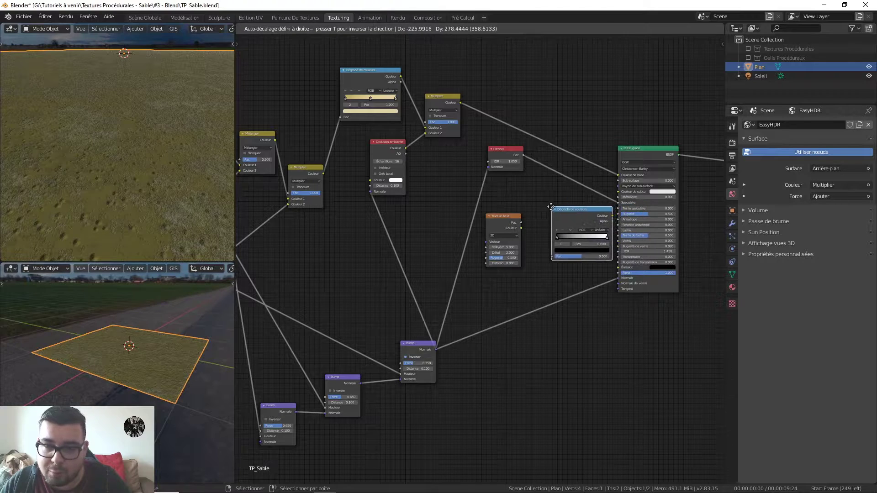
{"action": "left_click", "coordinate": [534, 225]}
{"action": "left_click_drag", "start_coordinate": [521, 223], "coordinate": [538, 252]}
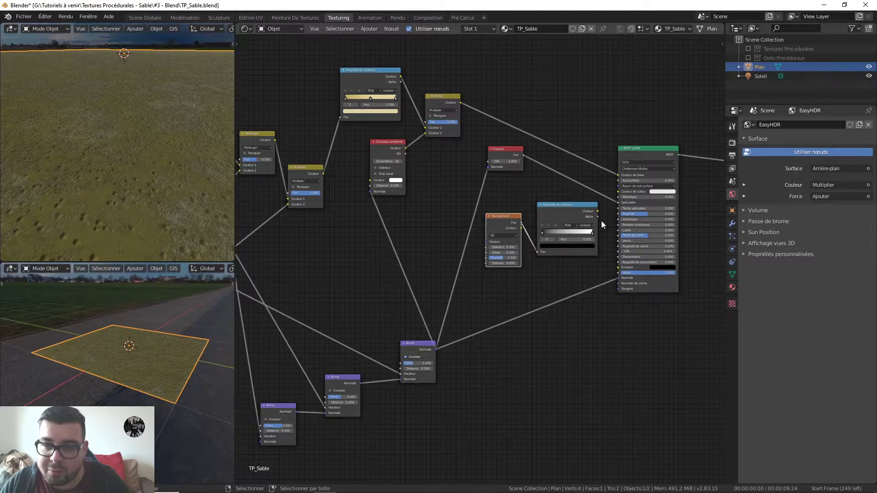
{"action": "left_click_drag", "start_coordinate": [598, 212], "coordinate": [610, 225]}
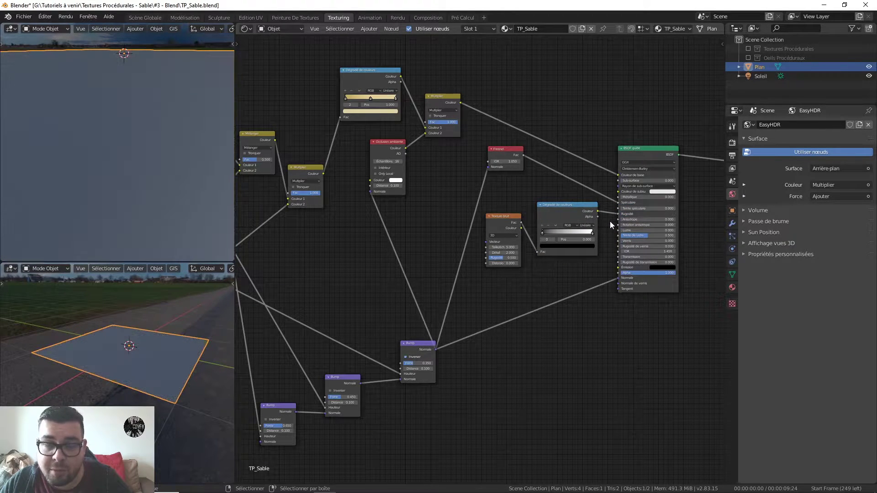
- Preview the new ColorRamp's output on the plane and move its black stop to position 0.005
{"action": "left_click", "coordinate": [576, 207], "text": "ctrl+shift"}
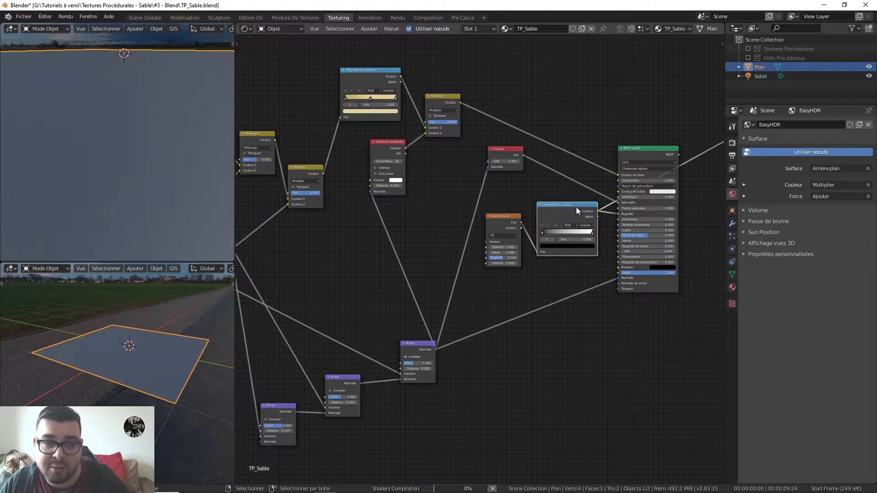
{"action": "scroll", "coordinate": [171, 138], "scroll_direction": "down", "scroll_amount": 5}
{"action": "middle_click_drag", "start_coordinate": [163, 126], "coordinate": [153, 136]}
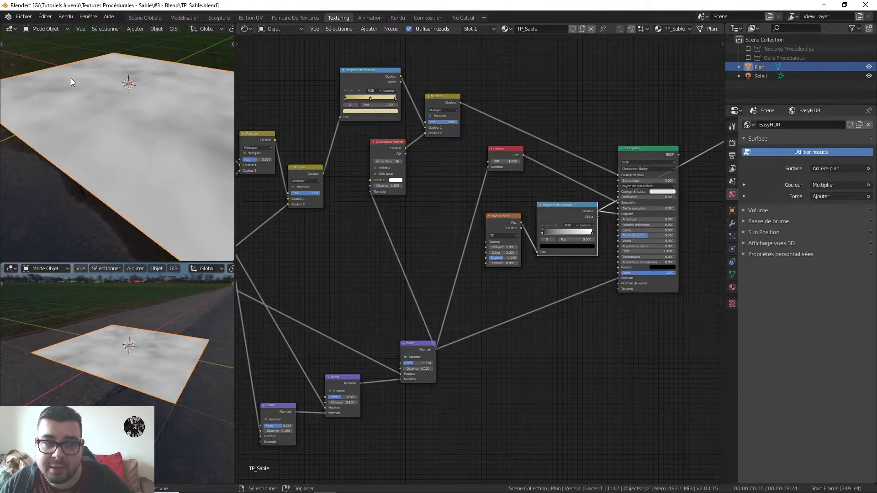
{"action": "key", "text": "g"}
{"action": "left_click", "coordinate": [535, 223]}
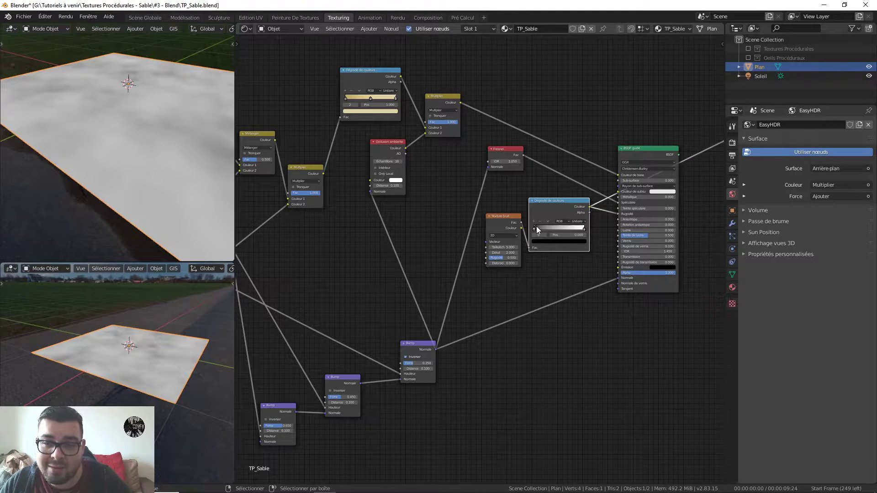
{"action": "left_click_drag", "start_coordinate": [537, 226], "coordinate": [571, 251]}
- Set the roughness Noise Texture's detail to 16 and roughness to 0.65, and shift the node slightly down and left
{"action": "scroll", "coordinate": [498, 229], "scroll_direction": "up", "scroll_amount": 1}
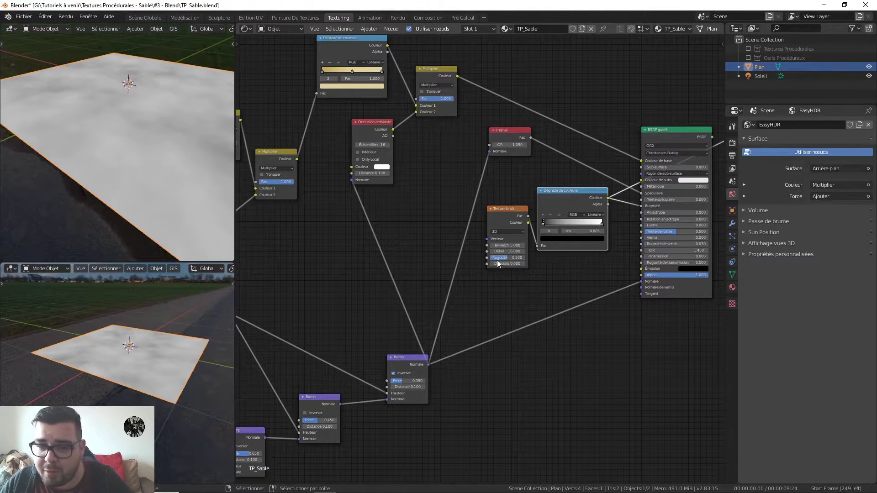
{"action": "mouse_move", "coordinate": [506, 257]}
{"action": "left_mouse_down"}
{"action": "mouse_move", "coordinate": [475, 257]}
{"action": "mouse_move", "coordinate": [523, 257]}
{"action": "left_mouse_up"}
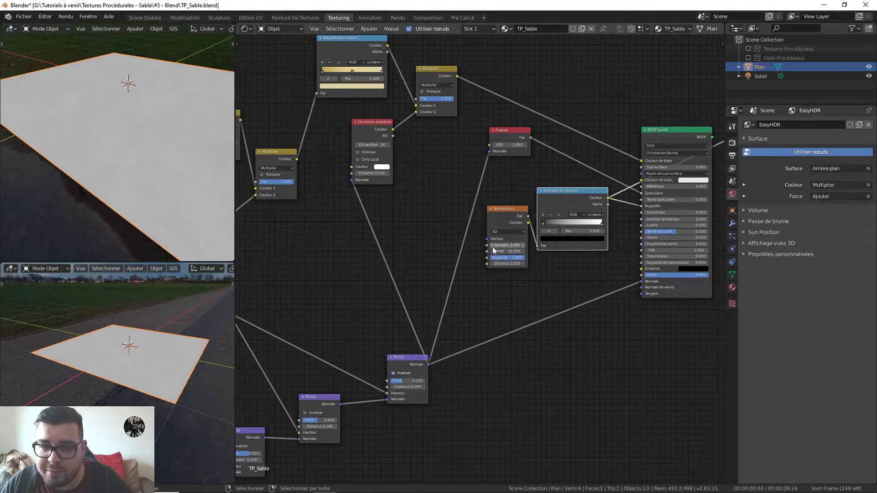
{"action": "left_click", "coordinate": [507, 257]}
{"action": "type", "text": "0.65"}
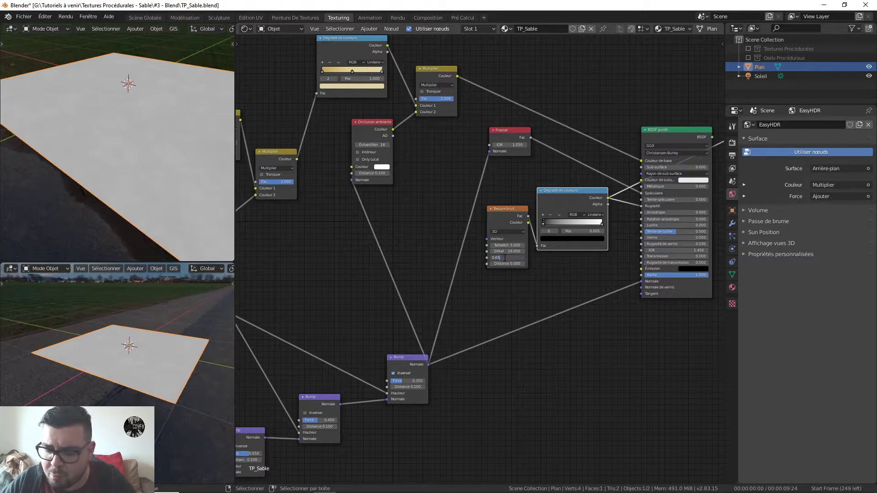
{"action": "key", "text": "Return"}
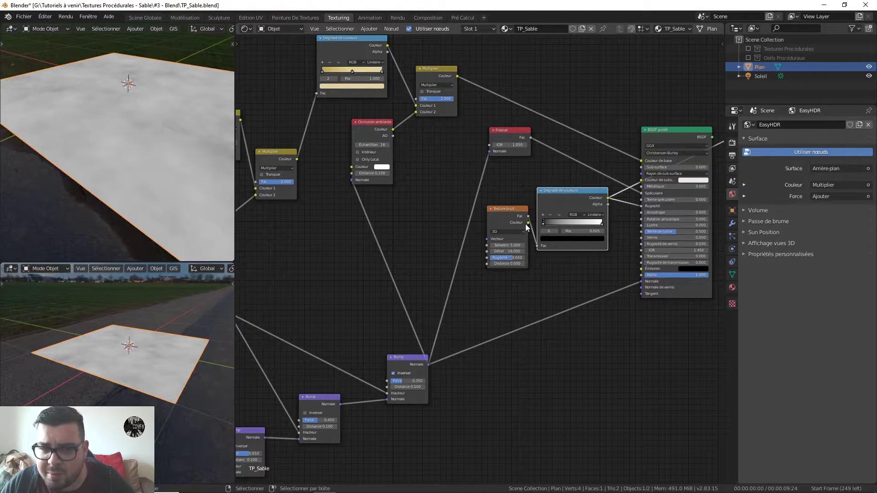
{"action": "left_click_drag", "start_coordinate": [518, 219], "coordinate": [510, 234]}
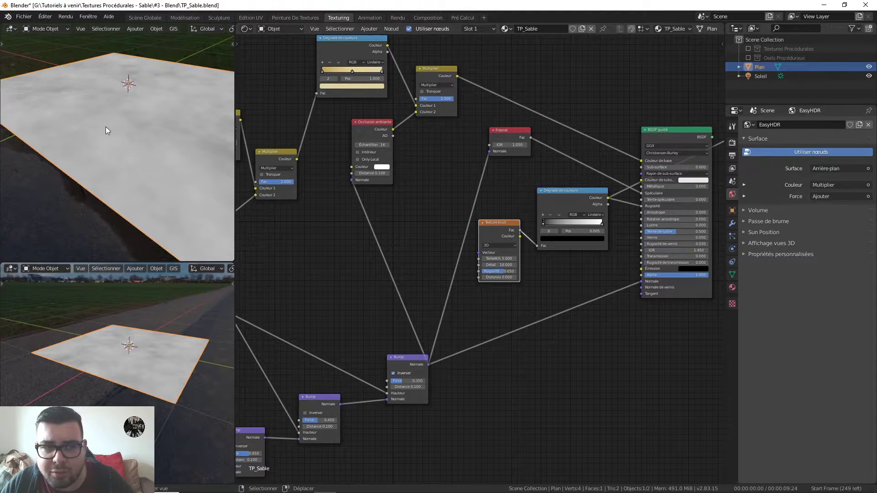
- Connect the Mapping node's vector output to the vector input of the roughness Noise Texture
{"action": "scroll", "coordinate": [442, 254], "scroll_direction": "down", "scroll_amount": 4}
{"action": "middle_click_drag", "start_coordinate": [370, 251], "coordinate": [540, 260]}
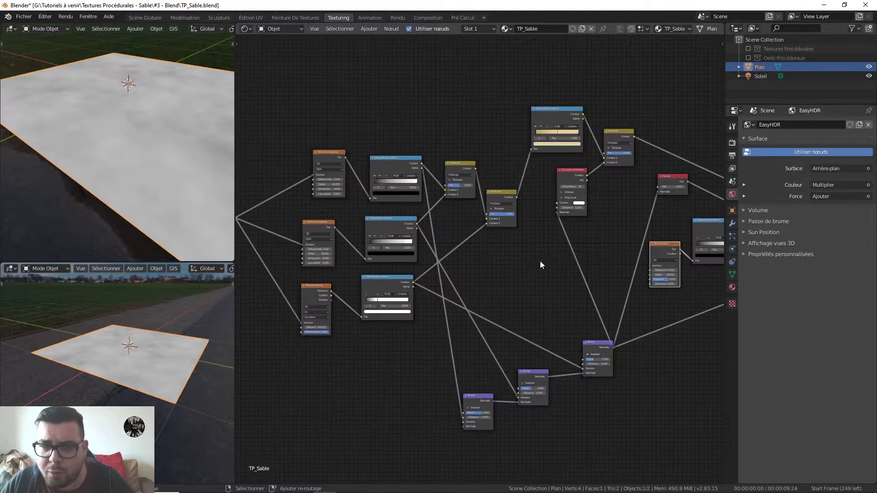
{"action": "scroll", "coordinate": [401, 248], "scroll_direction": "down", "scroll_amount": 3}
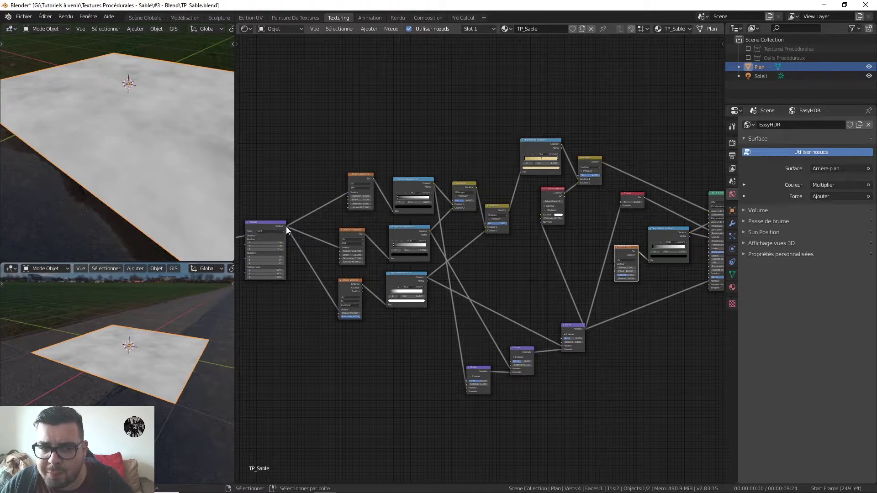
{"action": "left_click_drag", "start_coordinate": [286, 226], "coordinate": [616, 265]}
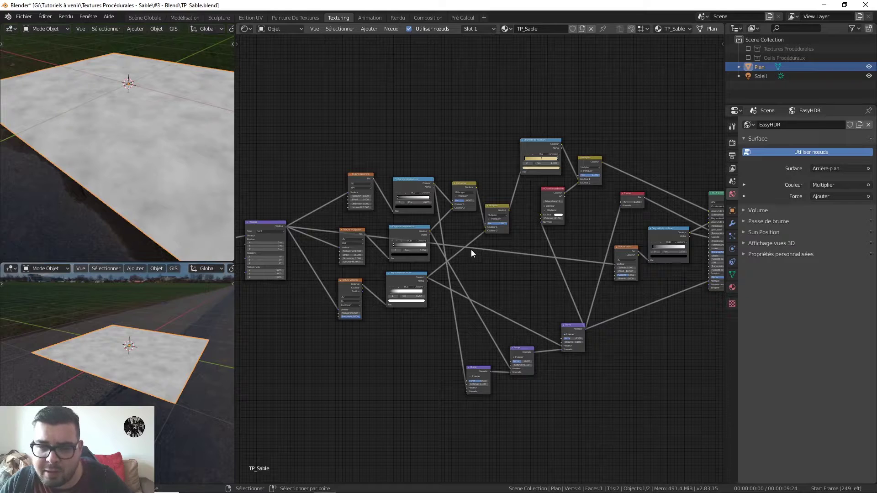
- Insert a reroute on the link from the Mapping to the roughness noise and place it below the texture nodes
{"action": "key", "text": "shift+a"}
{"action": "mouse_move", "coordinate": [485, 292]}
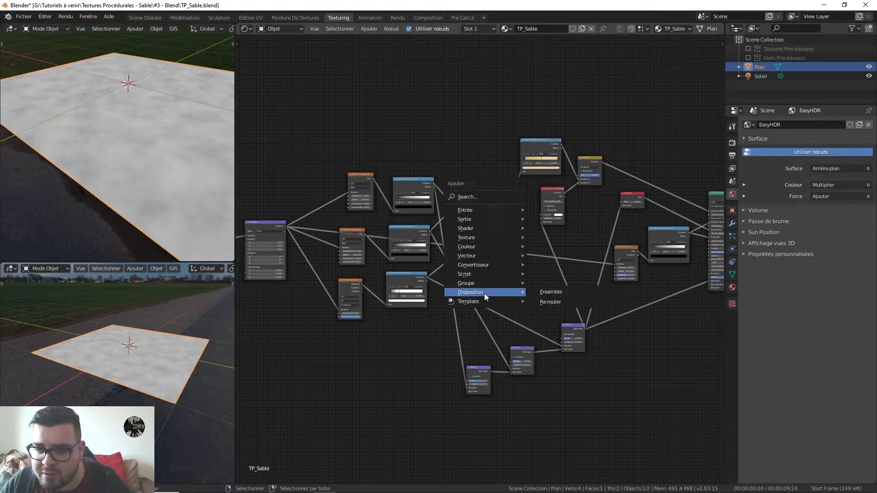
{"action": "left_click", "coordinate": [564, 303]}
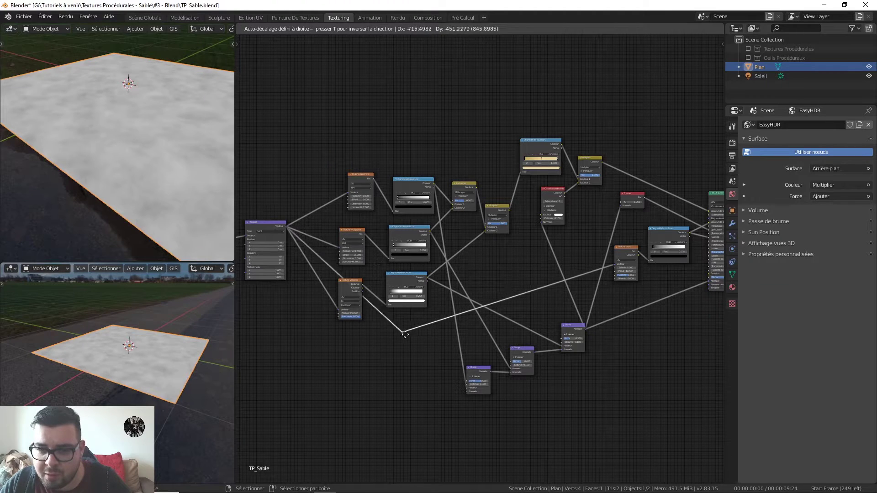
{"action": "left_click", "coordinate": [335, 360]}
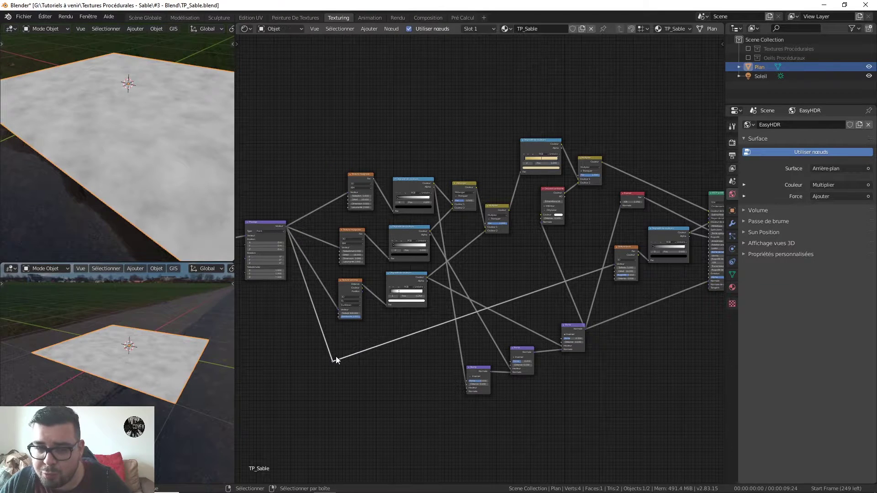
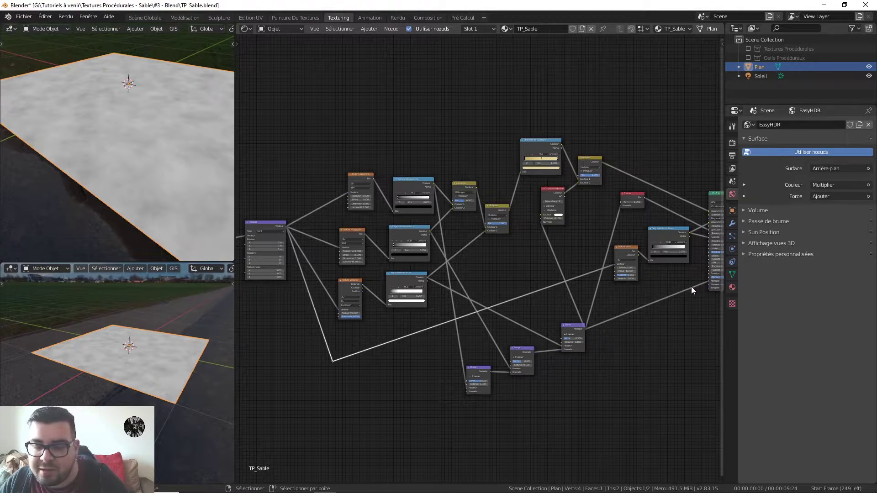
- Darken the white stop of the roughness ColorRamp to a light grey
{"action": "middle_click_drag", "start_coordinate": [645, 280], "coordinate": [380, 304]}
{"action": "scroll", "coordinate": [389, 298], "scroll_direction": "up", "scroll_amount": 3}
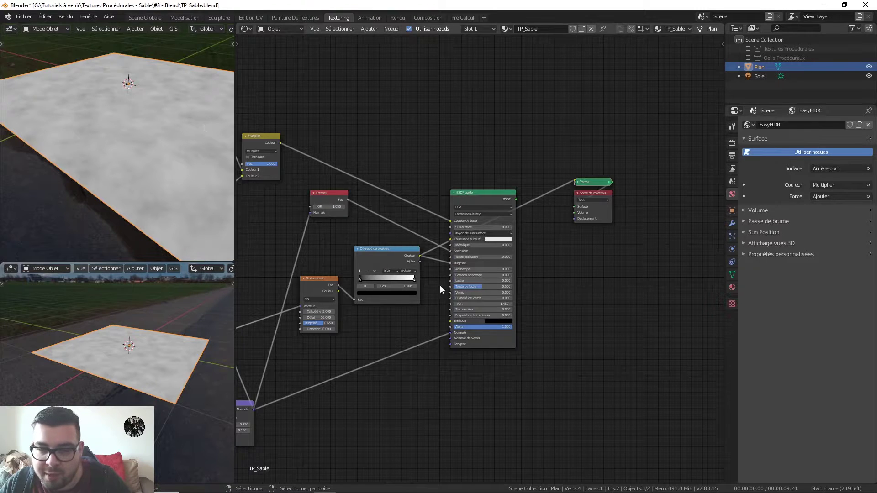
{"action": "left_click", "coordinate": [415, 280]}
{"action": "left_click", "coordinate": [387, 293]}
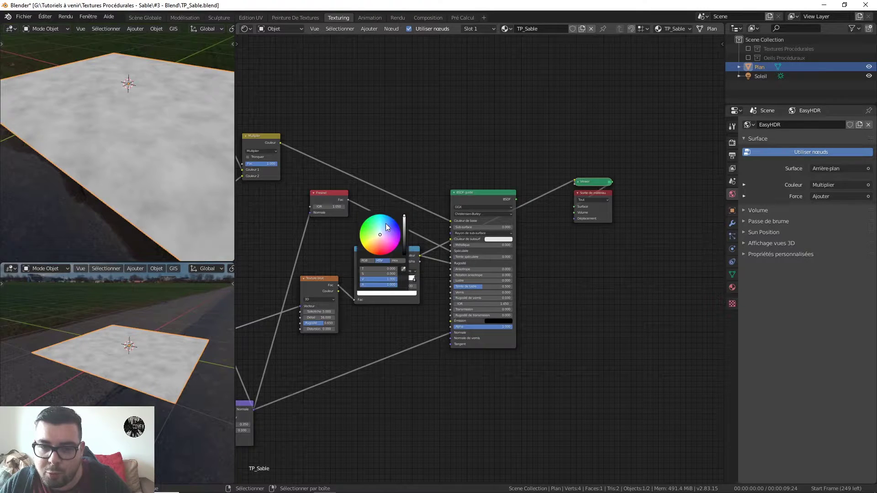
{"action": "left_click_drag", "start_coordinate": [404, 219], "coordinate": [405, 225]}
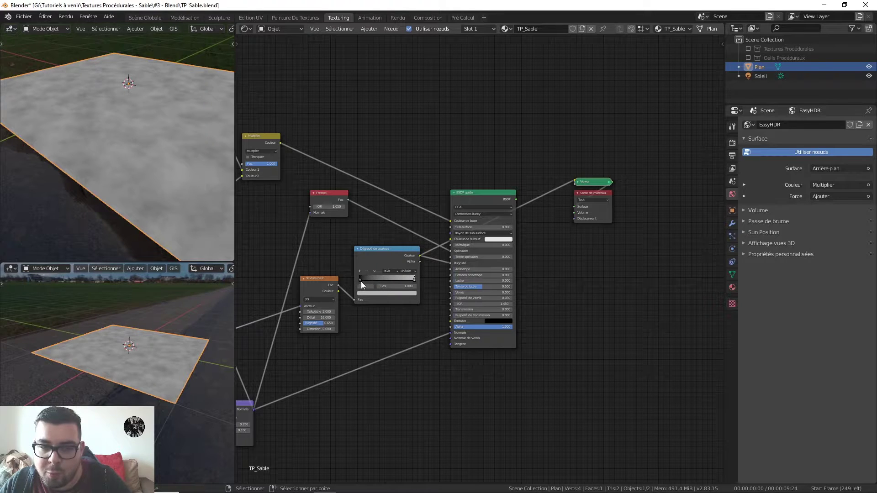
{"action": "left_click", "coordinate": [361, 281]}
{"action": "left_click", "coordinate": [383, 293]}
{"action": "mouse_move", "coordinate": [405, 228]}
{"action": "left_mouse_down"}
{"action": "mouse_move", "coordinate": [404, 248]}
{"action": "mouse_move", "coordinate": [405, 221]}
{"action": "left_mouse_up"}
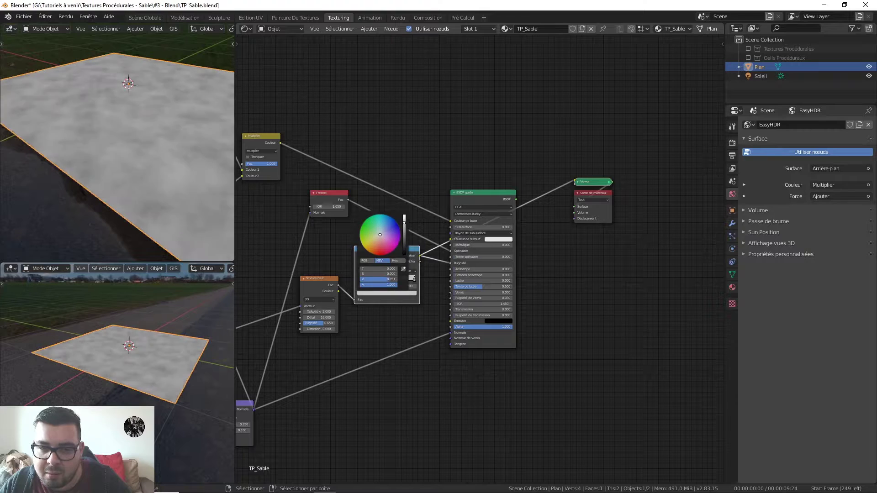
- Lighten the black stop of the roughness ColorRamp slightly to a dark grey
{"action": "left_click", "coordinate": [359, 278]}
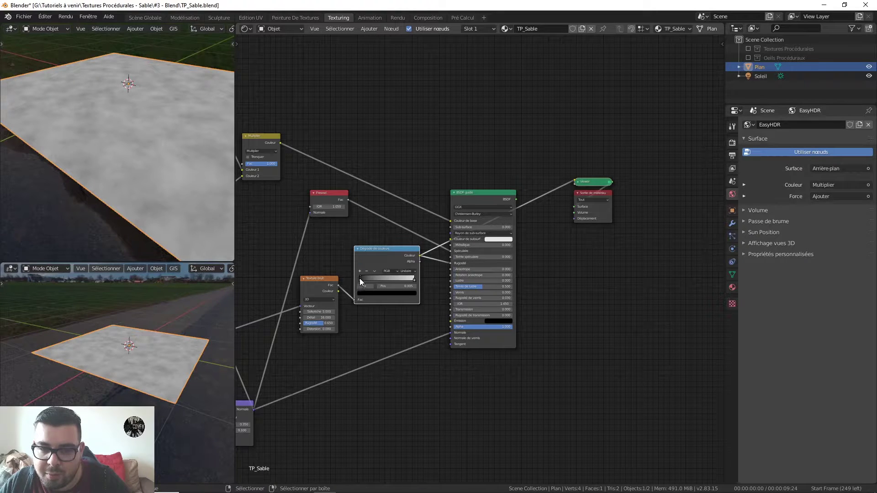
{"action": "left_click", "coordinate": [381, 293]}
{"action": "left_click_drag", "start_coordinate": [404, 255], "coordinate": [404, 249]}
- Reconnect the Principled BSDF to the Material Output and inspect the sand plane from above and at grazing angles
{"action": "middle_click_drag", "start_coordinate": [503, 206], "coordinate": [517, 190]}
{"action": "left_click", "coordinate": [510, 177], "text": "ctrl+shift"}
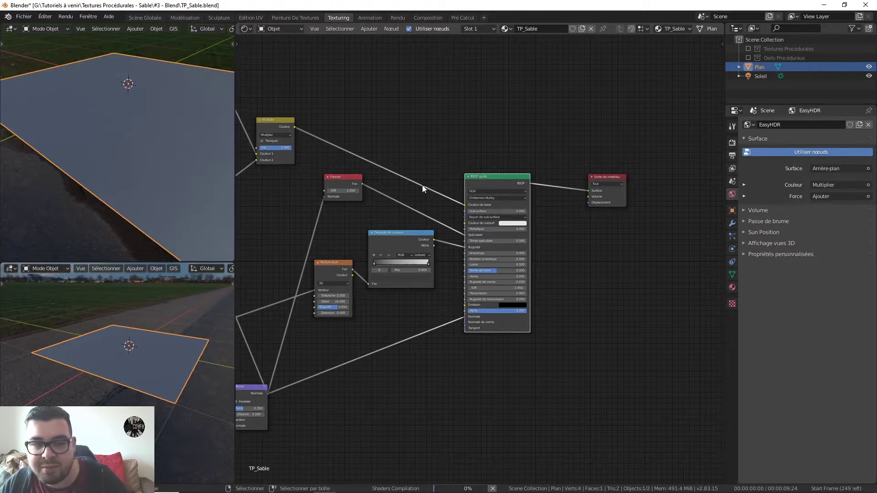
{"action": "middle_click_drag", "start_coordinate": [177, 172], "coordinate": [164, 130]}
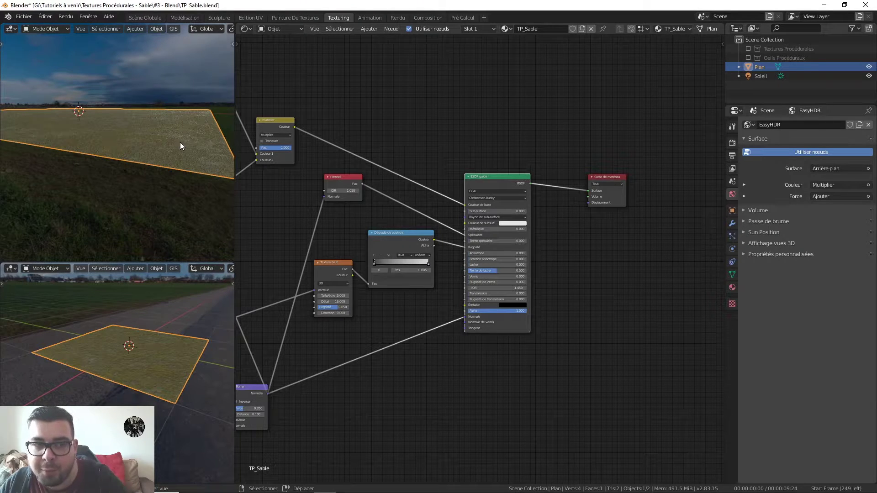
{"action": "middle_click_drag", "start_coordinate": [180, 142], "coordinate": [167, 218]}
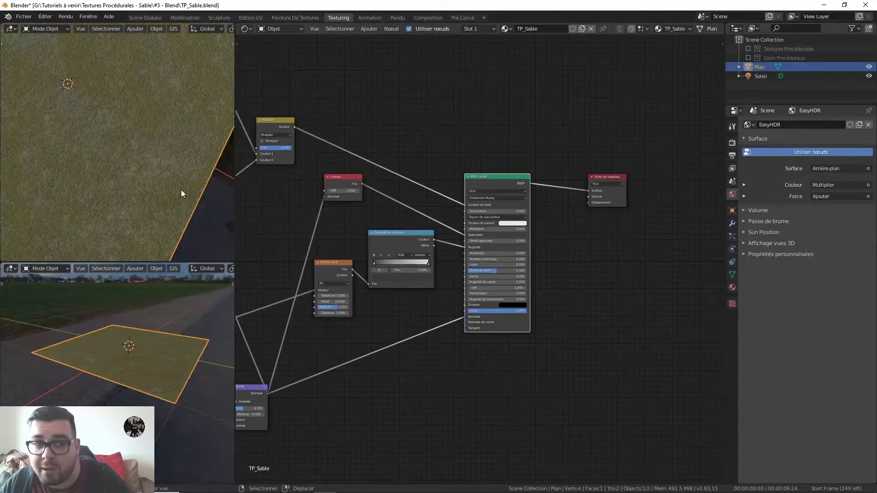
{"action": "middle_click_drag", "start_coordinate": [471, 316], "coordinate": [557, 295]}
{"action": "middle_click_drag", "start_coordinate": [623, 260], "coordinate": [581, 227]}
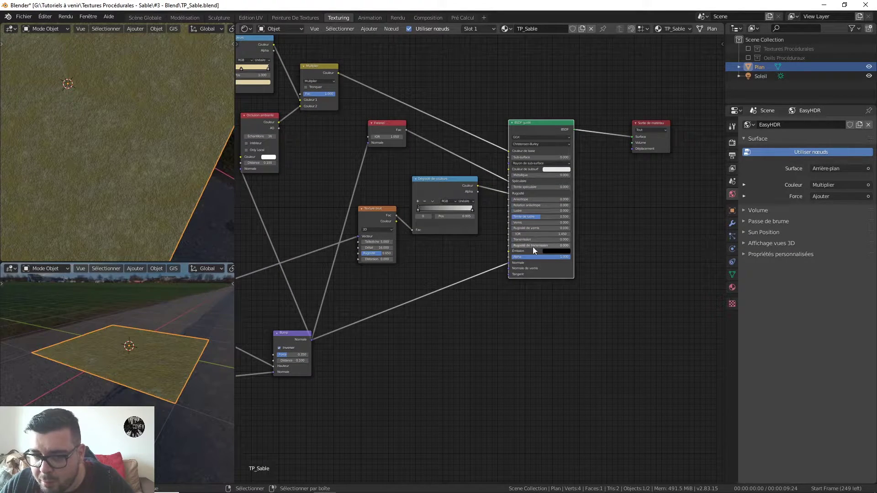
{"action": "middle_click_drag", "start_coordinate": [474, 264], "coordinate": [582, 271]}
{"action": "middle_click_drag", "start_coordinate": [71, 177], "coordinate": [135, 148]}
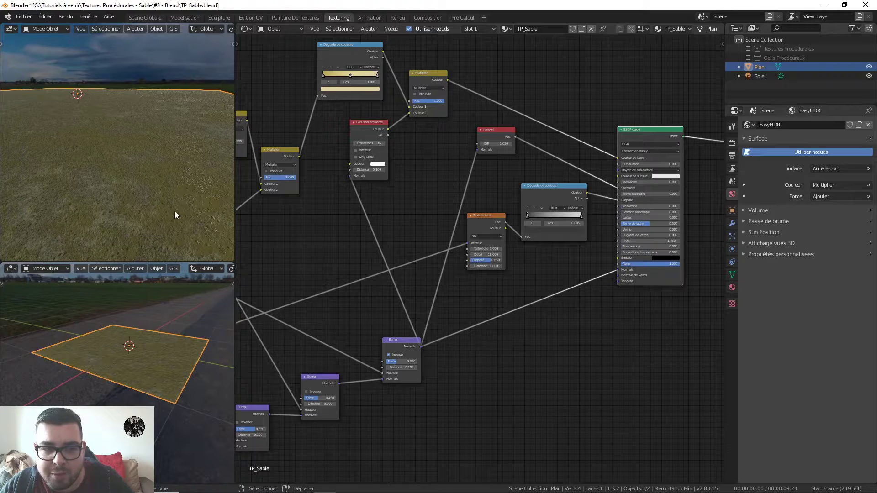
{"action": "middle_click_drag", "start_coordinate": [181, 221], "coordinate": [158, 213]}
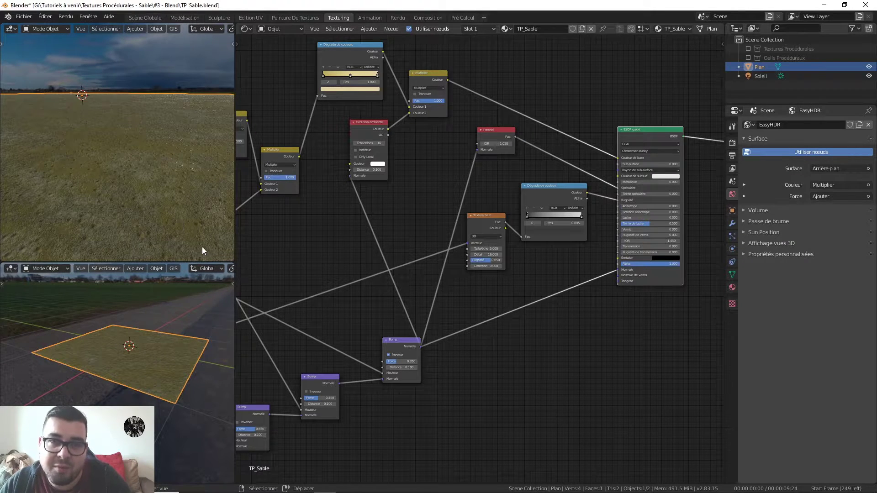
- Add a fourth Bump node and insert it on the normal link between the third Bump and the Principled BSDF
{"action": "scroll", "coordinate": [480, 307], "scroll_direction": "down", "scroll_amount": 3}
{"action": "middle_click_drag", "start_coordinate": [475, 316], "coordinate": [496, 284]}
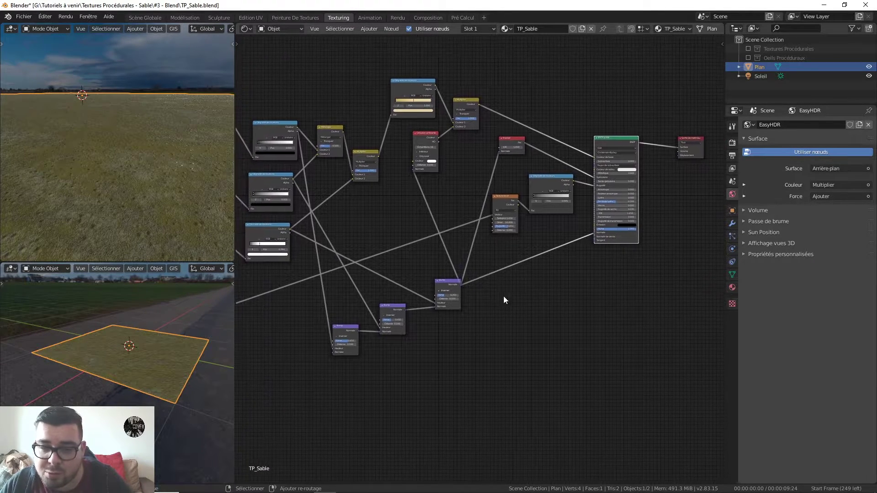
{"action": "key", "text": "shift+a"}
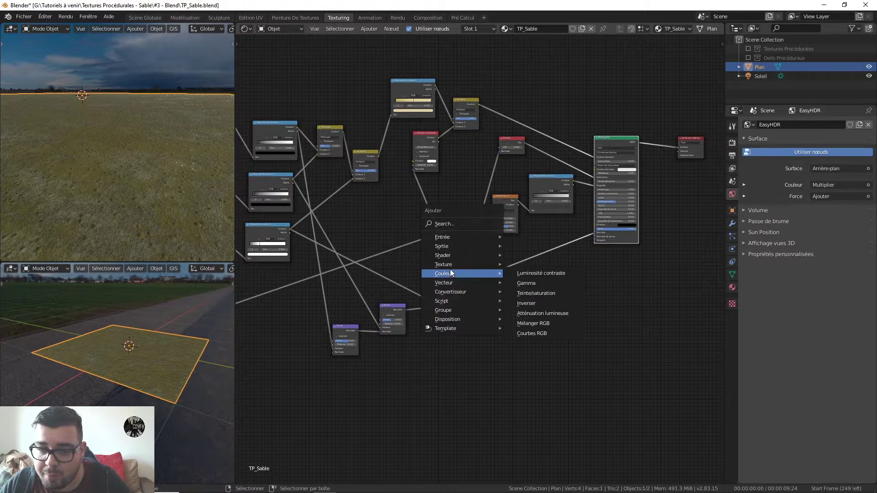
{"action": "mouse_move", "coordinate": [456, 283]}
{"action": "left_click", "coordinate": [524, 283]}
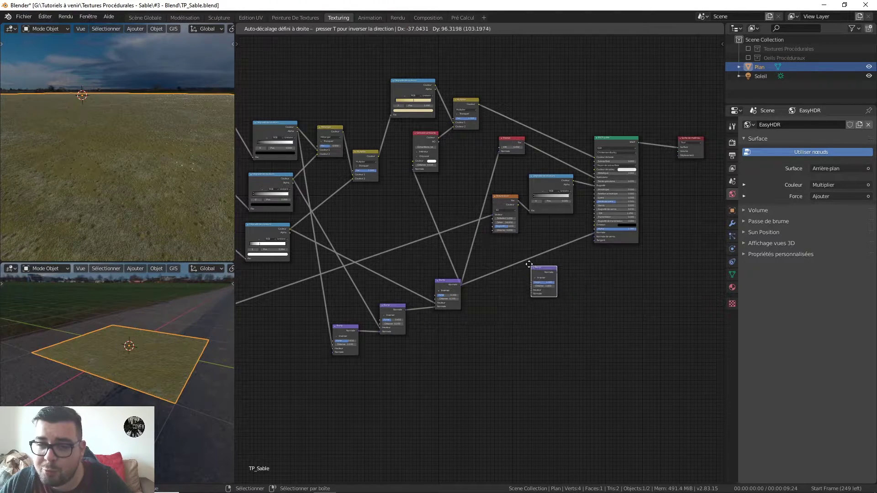
{"action": "left_click", "coordinate": [519, 263]}
{"action": "left_click_drag", "start_coordinate": [520, 258], "coordinate": [521, 289]}
- Add a Noise Texture node below the chain of Bump nodes
{"action": "middle_click_drag", "start_coordinate": [506, 300], "coordinate": [604, 230]}
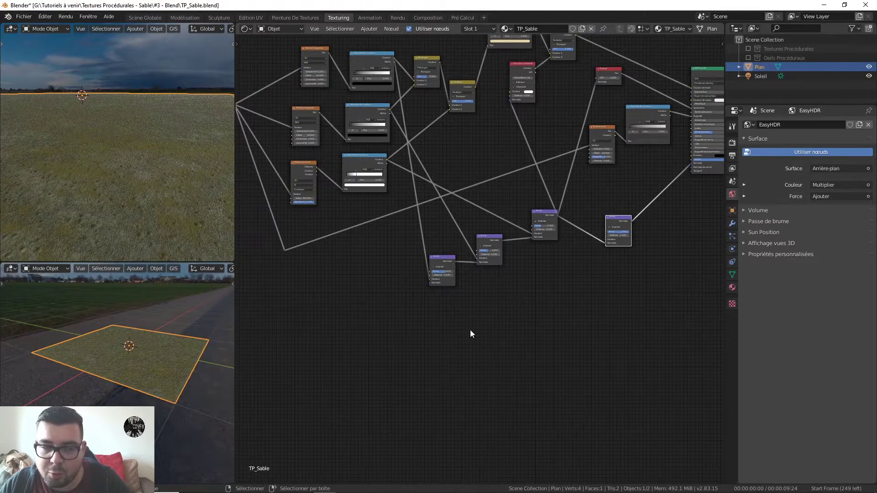
{"action": "key", "text": "shift+a"}
{"action": "mouse_move", "coordinate": [392, 329]}
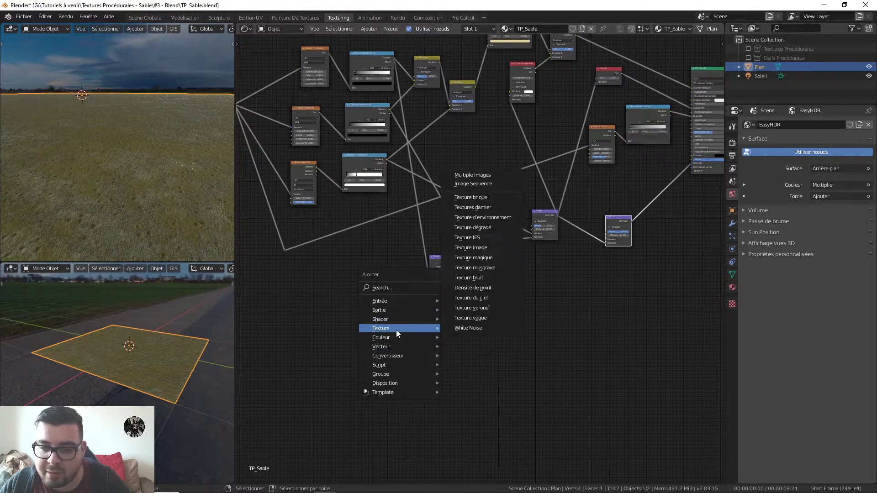
{"action": "left_click", "coordinate": [493, 280]}
{"action": "left_click", "coordinate": [473, 317]}
- Add a ColorRamp fed by the new Noise Texture's factor and connect its color output to the fourth Bump's height
{"action": "key", "text": "shift+a"}
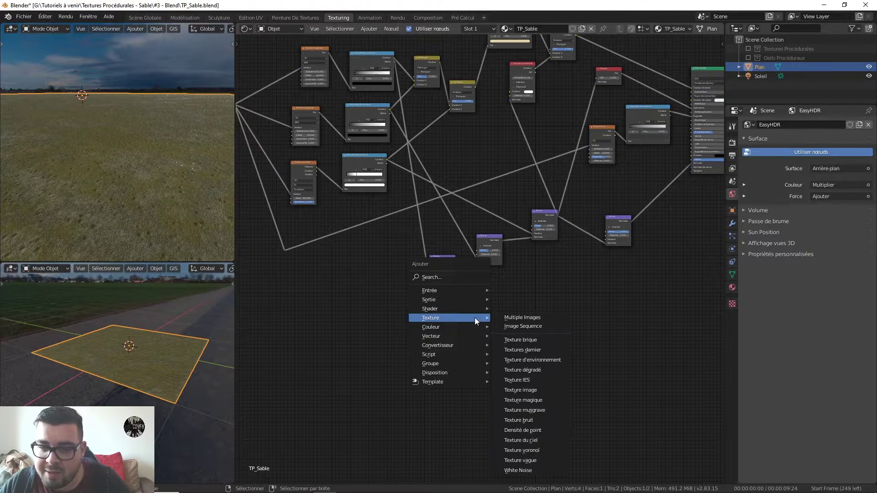
{"action": "mouse_move", "coordinate": [482, 346]}
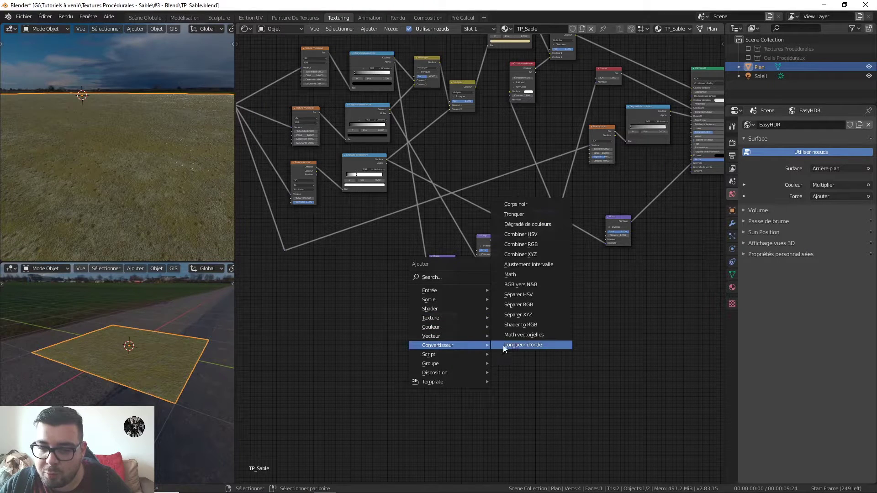
{"action": "left_click", "coordinate": [543, 224]}
{"action": "left_click", "coordinate": [469, 303]}
{"action": "left_click_drag", "start_coordinate": [455, 320], "coordinate": [480, 333]}
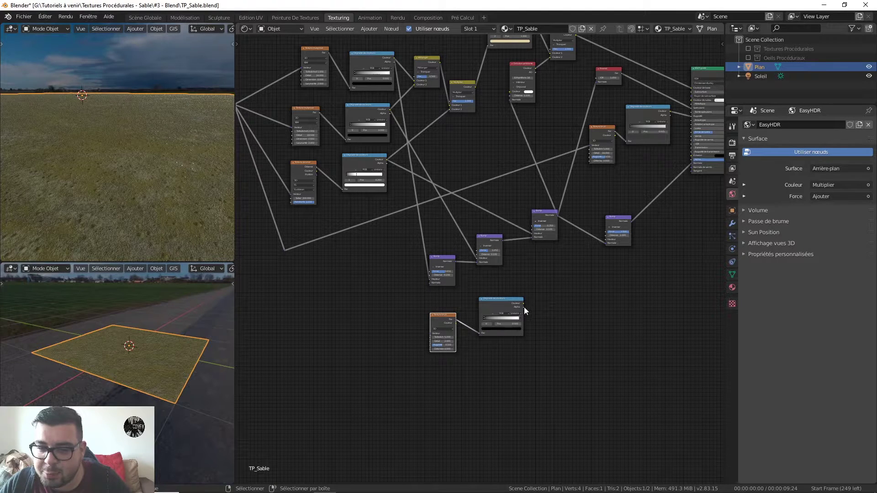
{"action": "left_click_drag", "start_coordinate": [524, 304], "coordinate": [607, 239]}
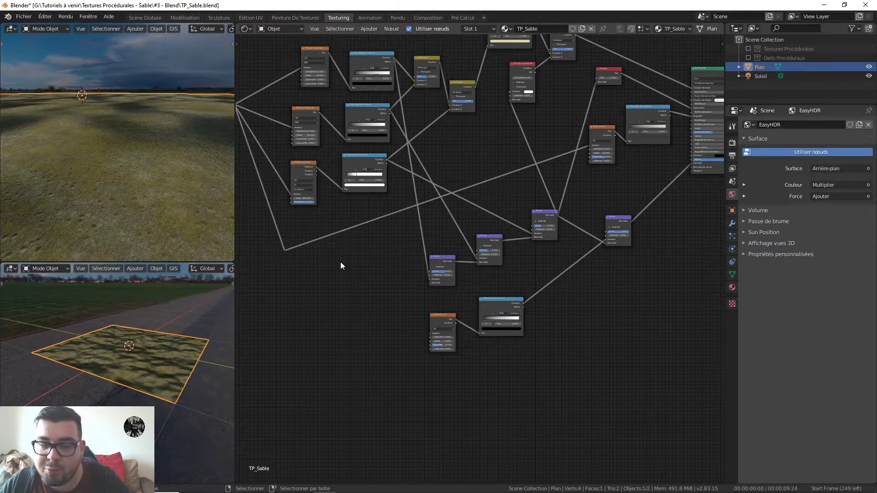
- Set the new Noise Texture's detail to 16 and its roughness to 1
{"action": "scroll", "coordinate": [450, 324], "scroll_direction": "up", "scroll_amount": 2}
{"action": "scroll", "coordinate": [472, 238], "scroll_direction": "up", "scroll_amount": 8}
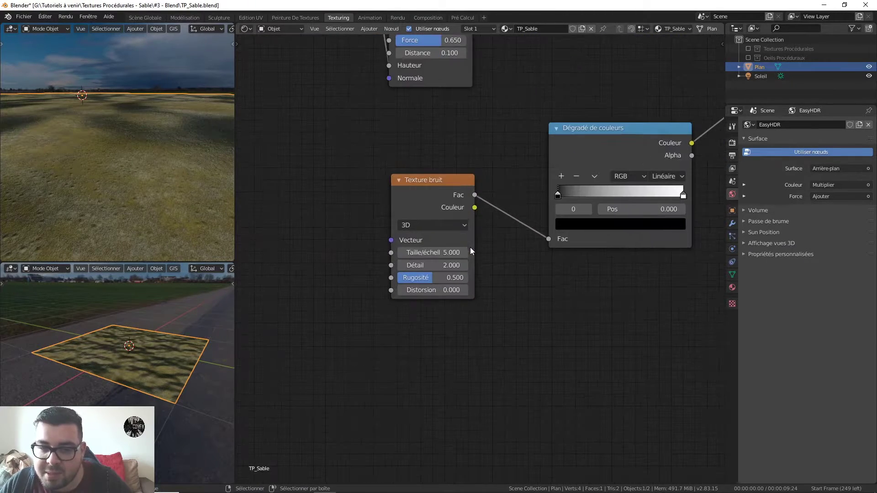
{"action": "left_click_drag", "start_coordinate": [413, 264], "coordinate": [461, 264]}
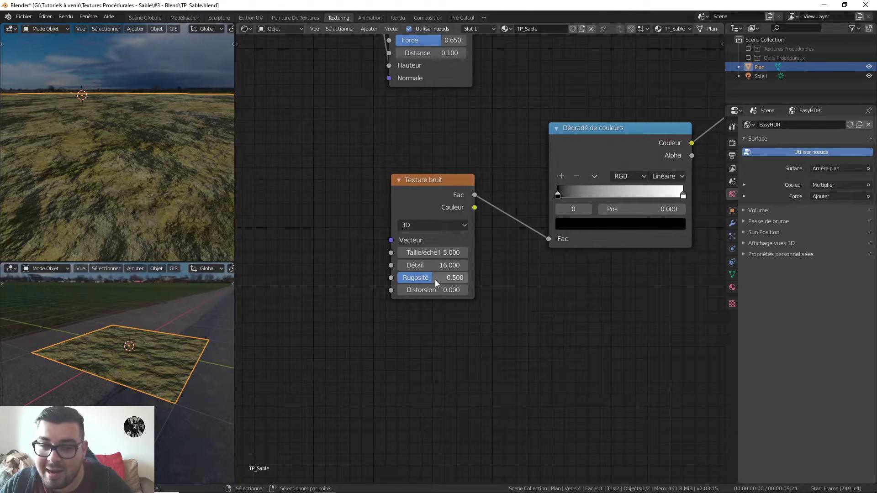
{"action": "left_click_drag", "start_coordinate": [435, 277], "coordinate": [469, 278]}
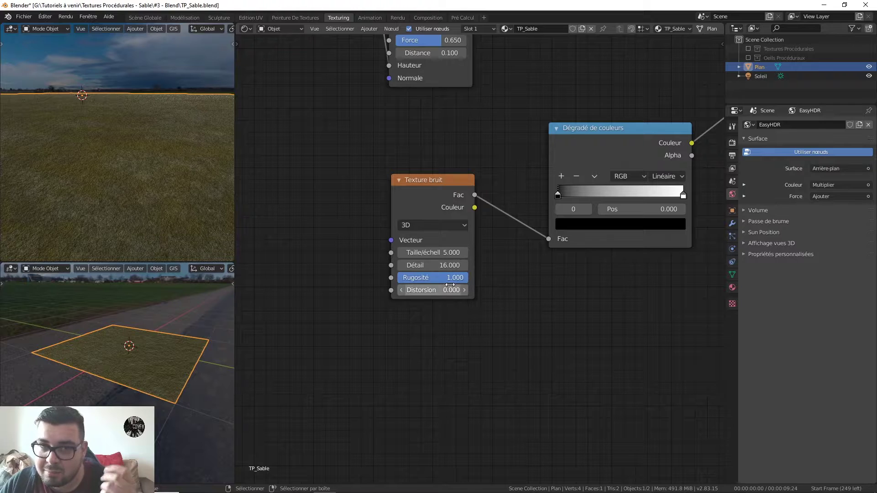
- Set the new Noise Texture's distortion to 0.15 and its scale to 150
{"action": "left_click", "coordinate": [429, 288]}
{"action": "type", "text": "0.15"}
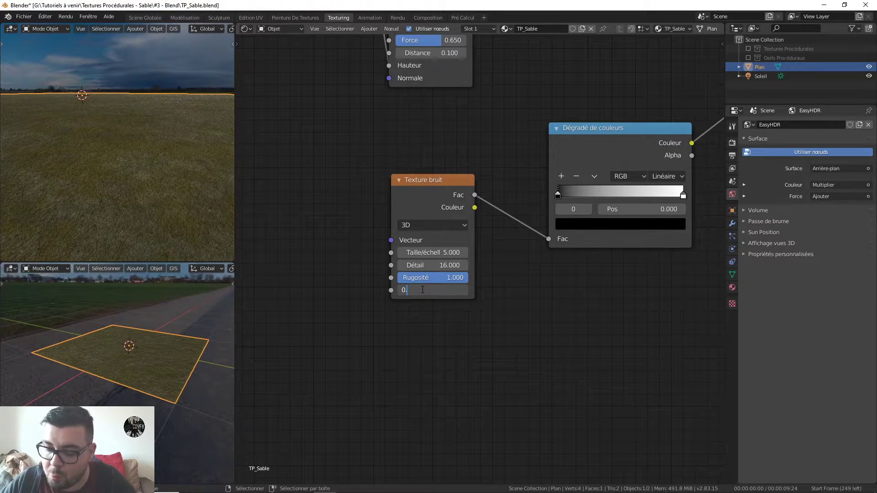
{"action": "key", "text": "Return"}
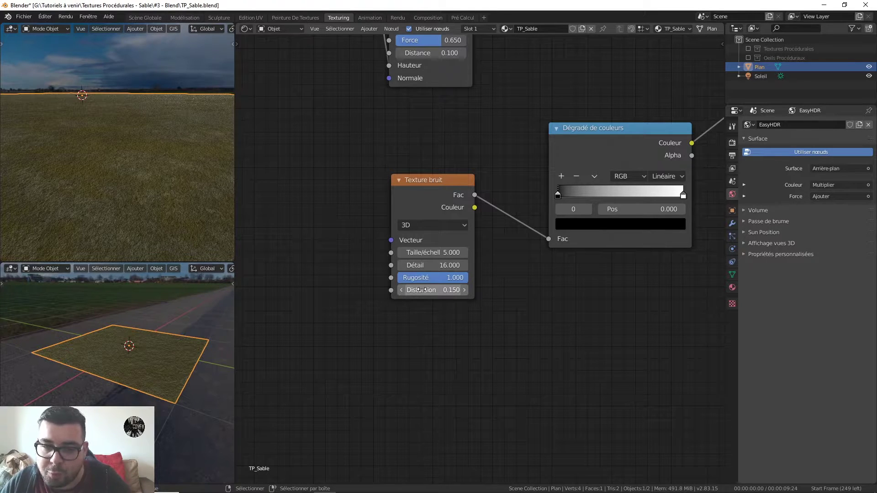
{"action": "left_click", "coordinate": [435, 252]}
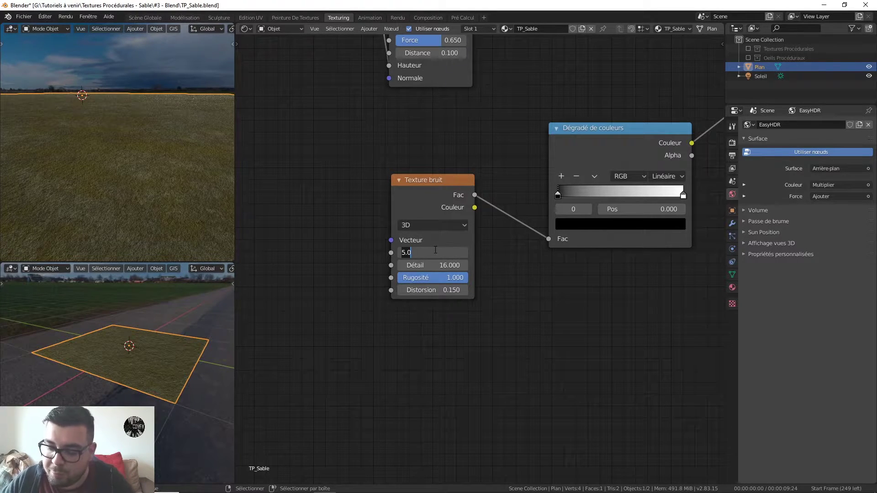
{"action": "type", "text": "150"}
{"action": "key", "text": "Return"}
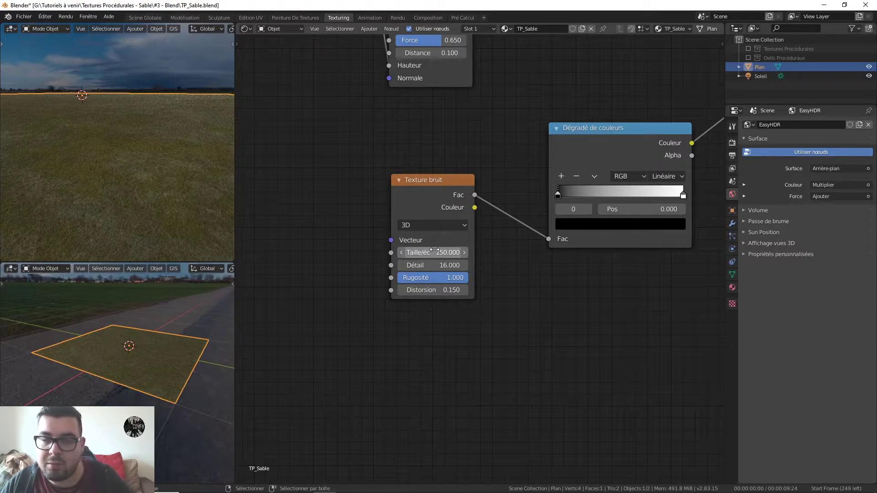
- Preview the new ColorRamp on the plane and move its black stop to 0.295 and its white stop to 0.600
{"action": "left_click", "coordinate": [648, 134], "text": "ctrl+shift"}
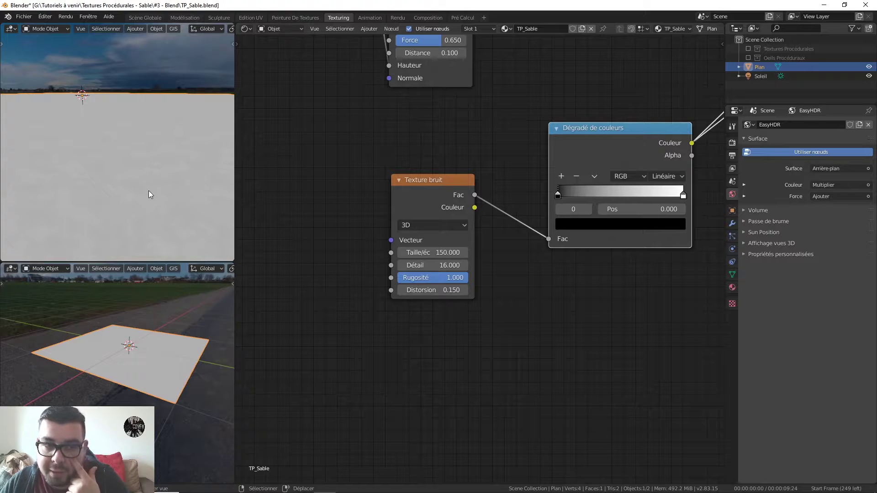
{"action": "middle_click_drag", "start_coordinate": [613, 217], "coordinate": [565, 244]}
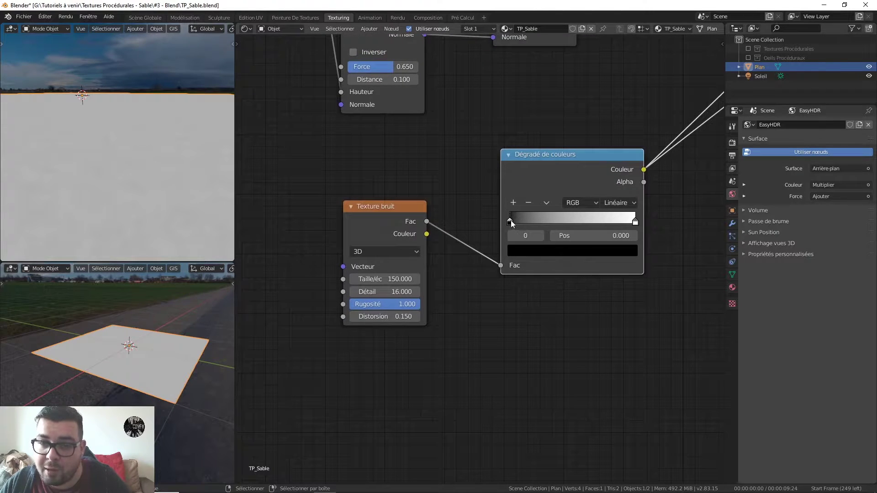
{"action": "left_click_drag", "start_coordinate": [513, 222], "coordinate": [551, 224]}
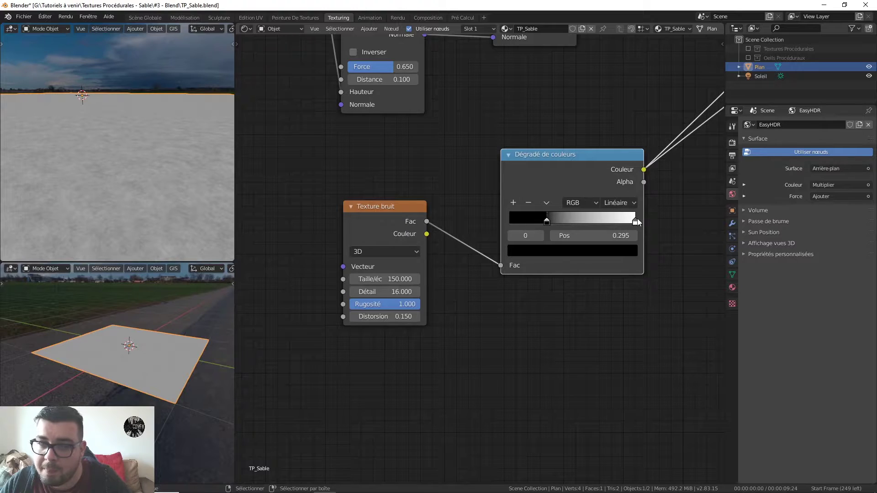
{"action": "left_click_drag", "start_coordinate": [635, 222], "coordinate": [585, 222]}
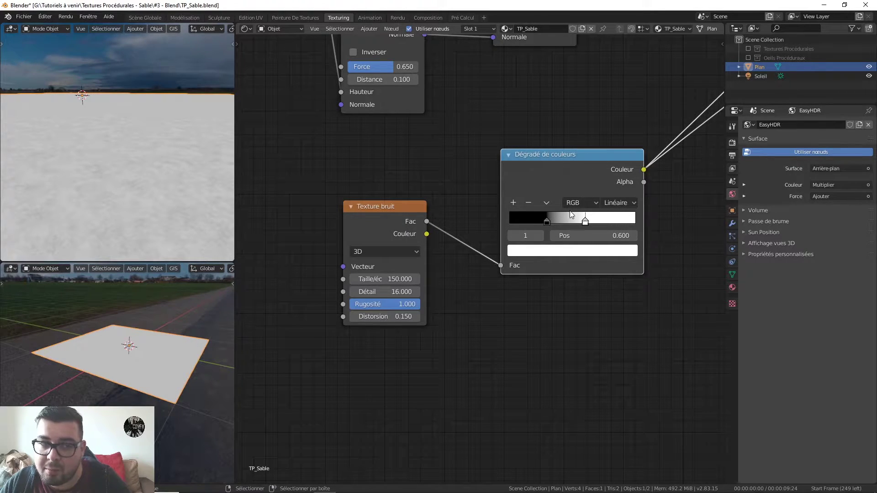
{"action": "middle_click_drag", "start_coordinate": [158, 214], "coordinate": [157, 207]}
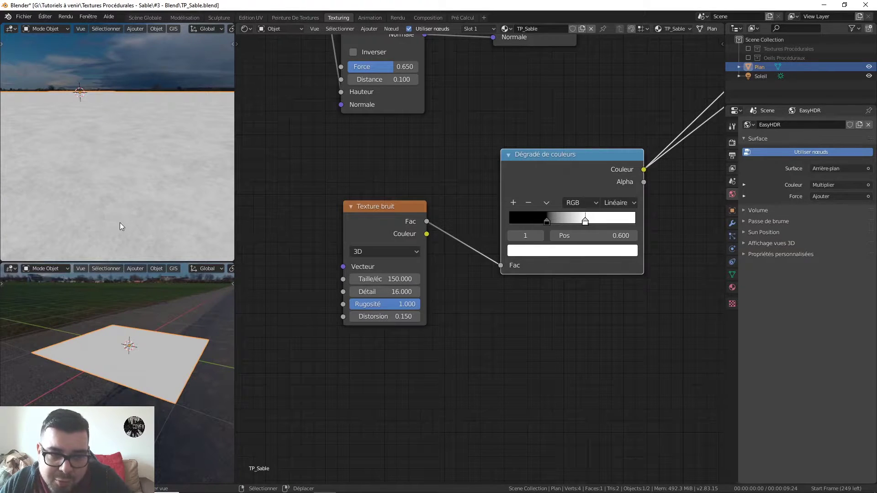
- Set the scale of the Noise Texture feeding the previewed ColorRamp to 50
{"action": "left_click", "coordinate": [386, 279]}
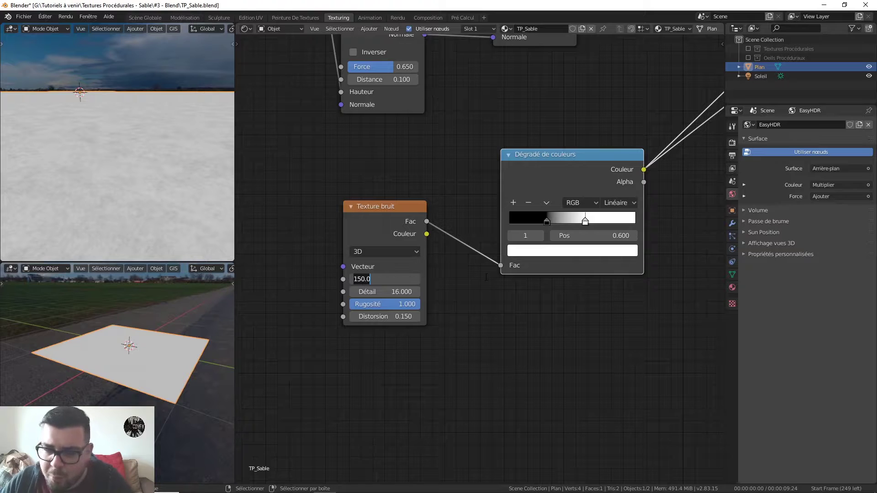
{"action": "type", "text": "50"}
{"action": "key", "text": "Return"}
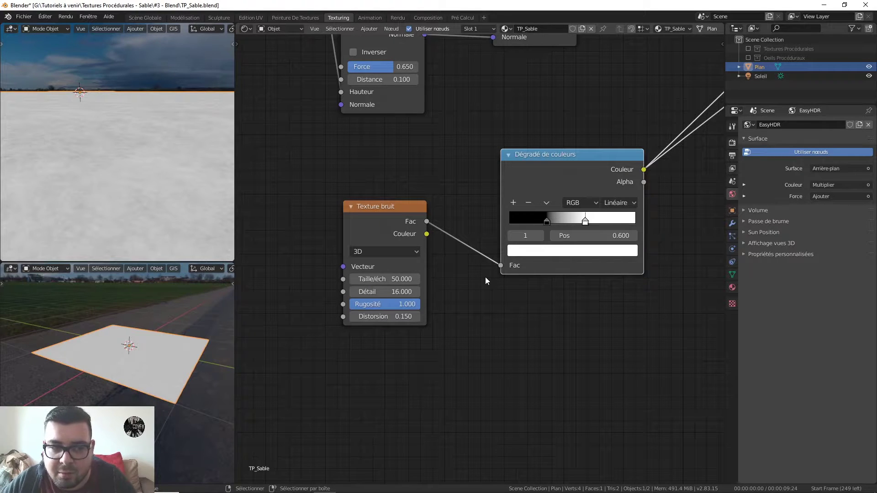
- Connect the Mapping node's vector output to the new Noise Texture's vector input
{"action": "middle_click_drag", "start_coordinate": [681, 297], "coordinate": [548, 313]}
{"action": "scroll", "coordinate": [473, 302], "scroll_direction": "down", "scroll_amount": 1}
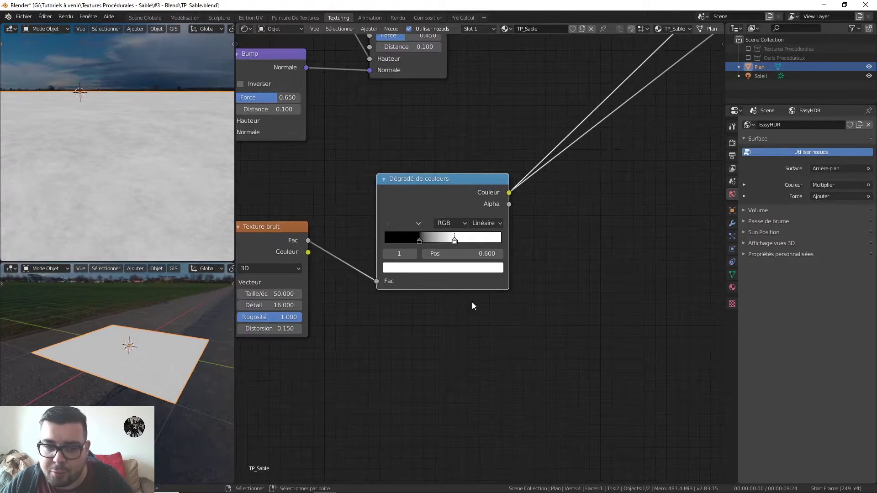
{"action": "middle_click_drag", "start_coordinate": [357, 296], "coordinate": [517, 313]}
{"action": "scroll", "coordinate": [489, 270], "scroll_direction": "down", "scroll_amount": 9}
{"action": "middle_click_drag", "start_coordinate": [322, 220], "coordinate": [472, 257]}
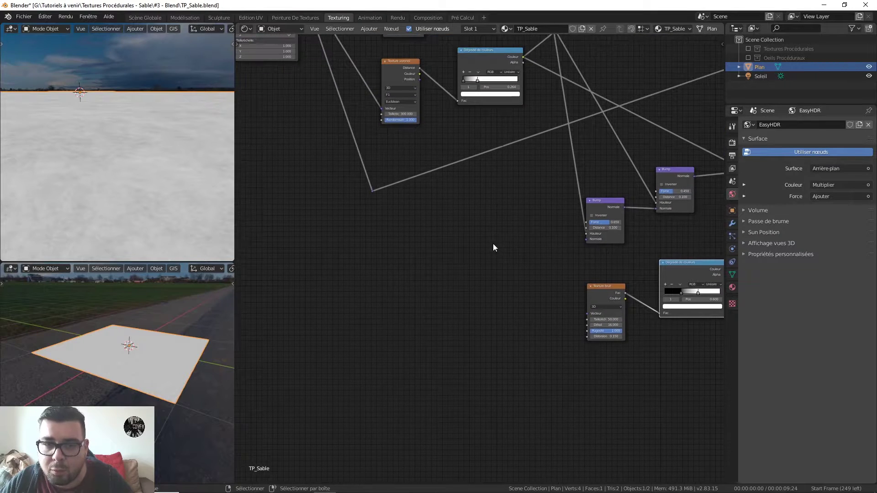
{"action": "scroll", "coordinate": [493, 244], "scroll_direction": "down", "scroll_amount": 3}
{"action": "middle_click_drag", "start_coordinate": [385, 278], "coordinate": [406, 288]}
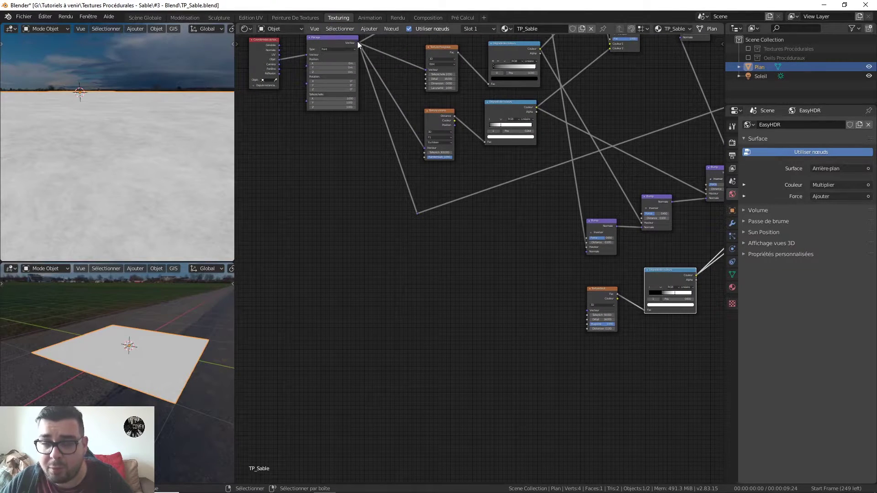
{"action": "left_click_drag", "start_coordinate": [359, 43], "coordinate": [586, 311]}
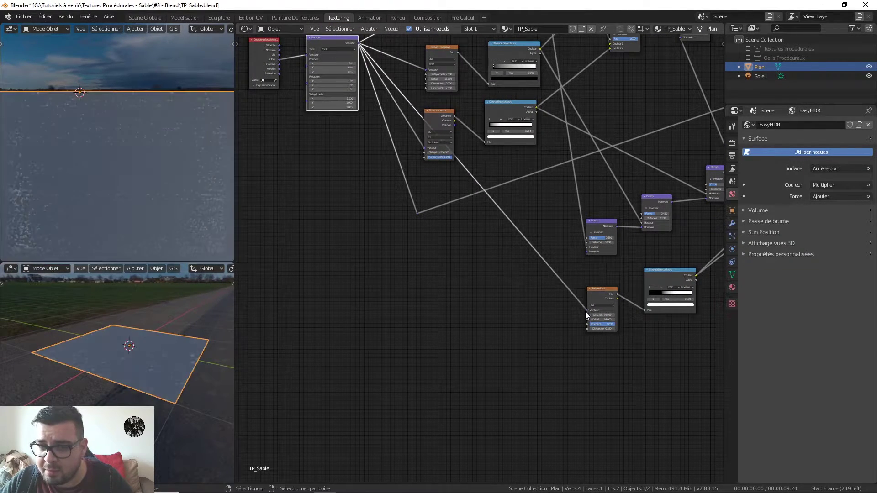
- Insert a Reroute on the link from Mapping to the new Noise Texture, routing it below the other nodes
{"action": "key", "text": "shift+a"}
{"action": "mouse_move", "coordinate": [454, 283]}
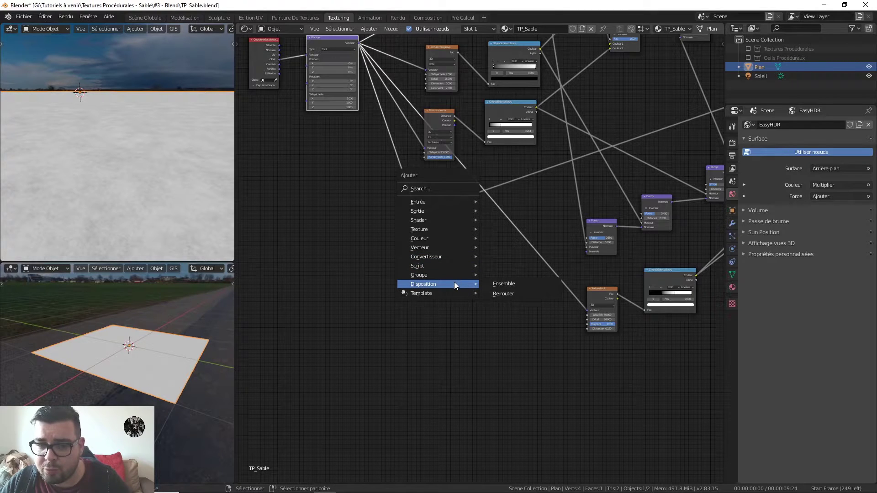
{"action": "left_click", "coordinate": [526, 292]}
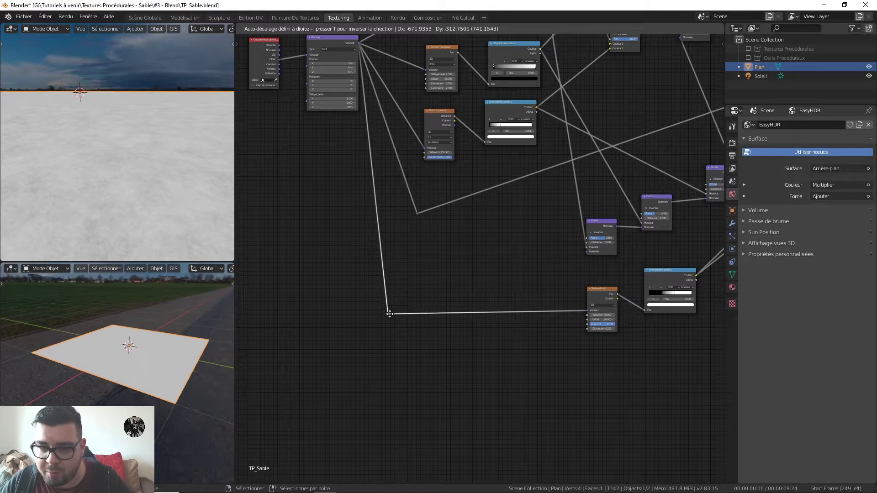
{"action": "left_click", "coordinate": [389, 314]}
- Preview the fourth Bump's normal output on the plane and set its distance to 0.1
{"action": "middle_click_drag", "start_coordinate": [587, 311], "coordinate": [377, 283]}
{"action": "scroll", "coordinate": [437, 303], "scroll_direction": "up", "scroll_amount": 1}
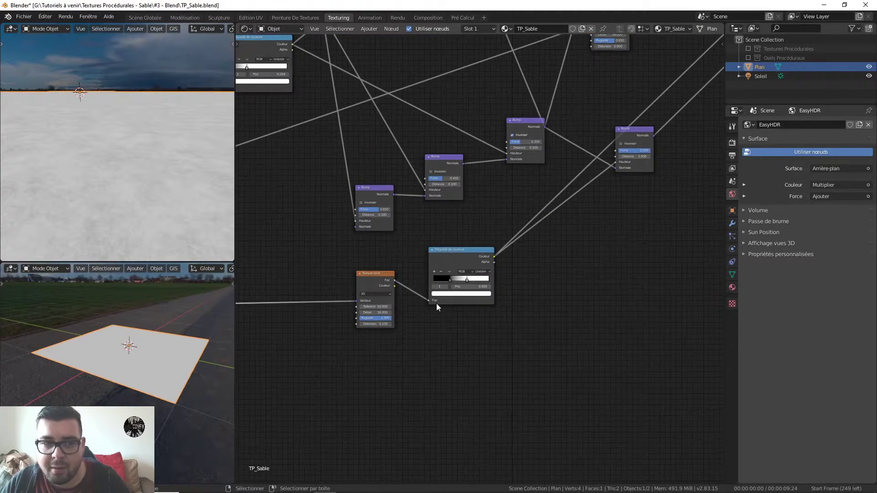
{"action": "middle_click_drag", "start_coordinate": [554, 306], "coordinate": [428, 346]}
{"action": "middle_click_drag", "start_coordinate": [547, 194], "coordinate": [437, 359]}
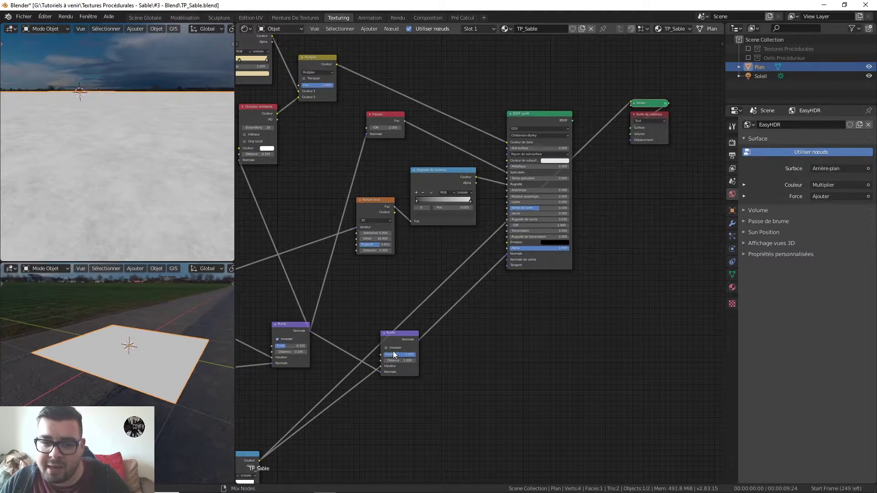
{"action": "left_click", "coordinate": [406, 338], "text": "ctrl+shift"}
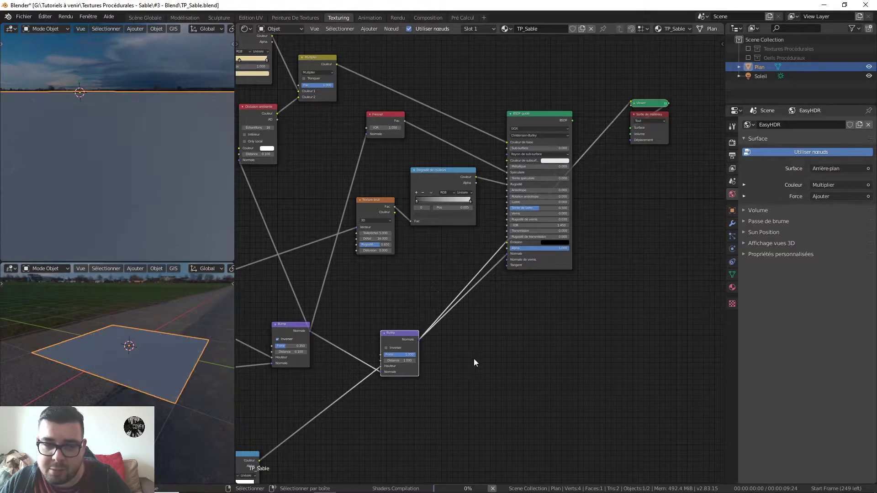
{"action": "middle_click_drag", "start_coordinate": [483, 352], "coordinate": [535, 302]}
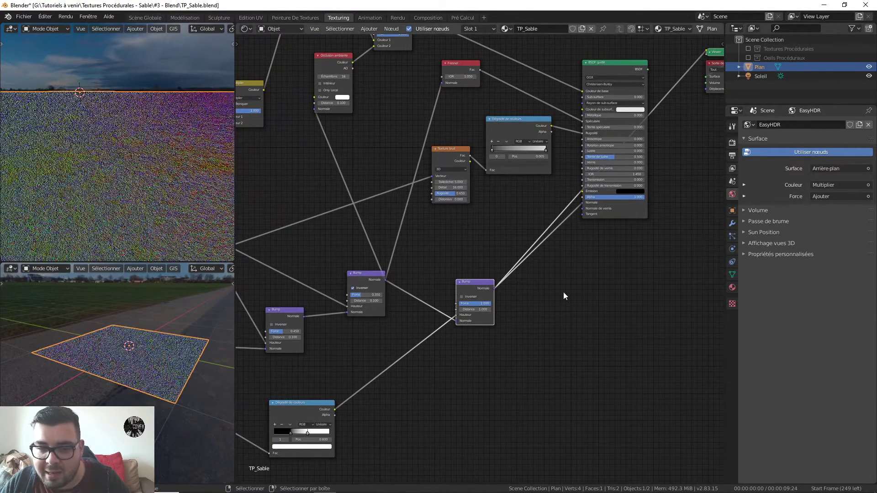
{"action": "left_click", "coordinate": [482, 310]}
{"action": "type", "text": "0.1"}
{"action": "key", "text": "Return"}
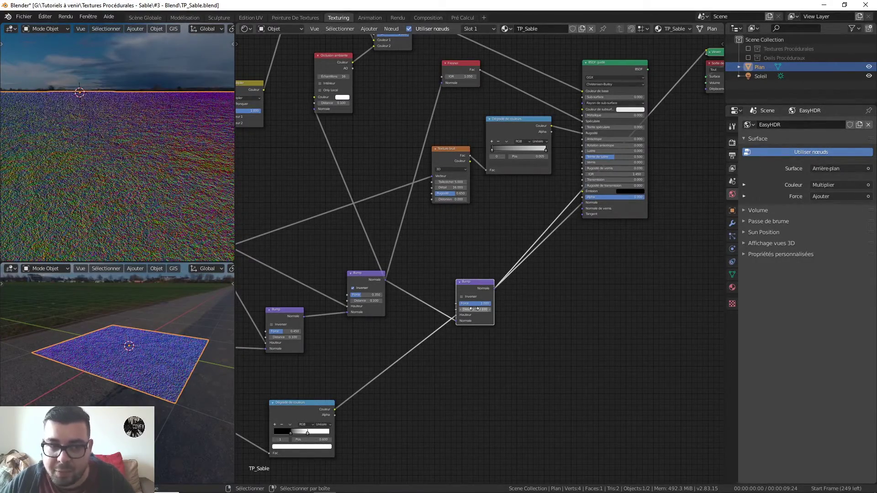
- Set the fourth Bump's strength to 0.75 and route the Principled BSDF back to the material output
{"action": "left_click", "coordinate": [482, 303]}
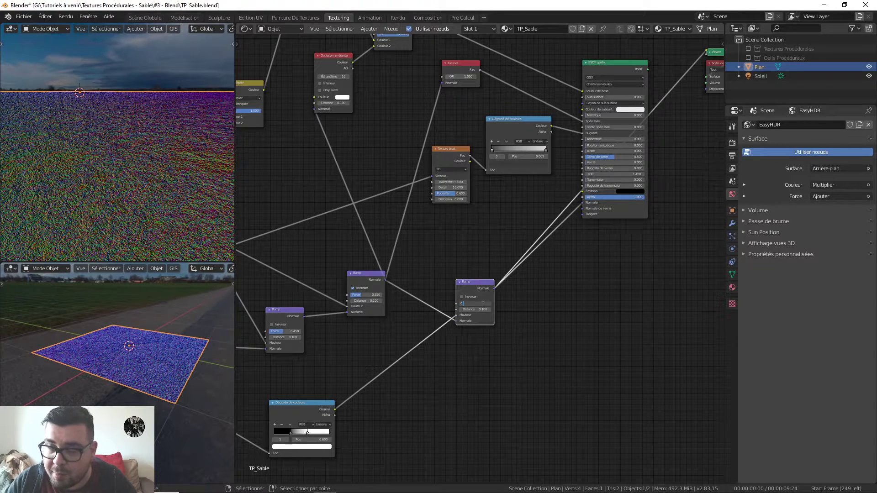
{"action": "type", "text": "0.75"}
{"action": "key", "text": "Return"}
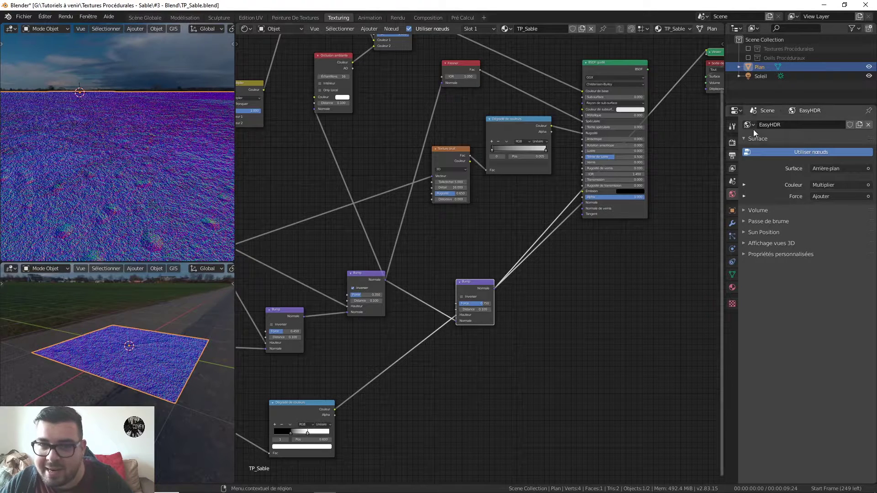
{"action": "left_click", "coordinate": [618, 63], "text": "ctrl+shift"}
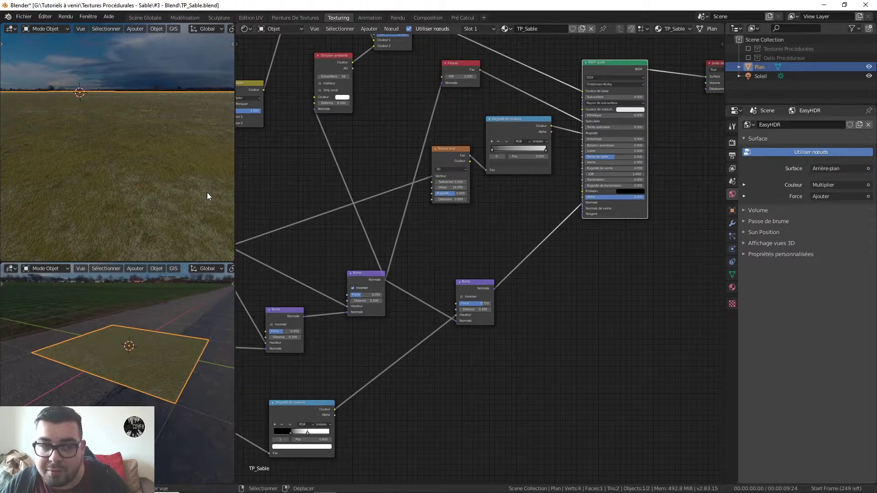
{"action": "mouse_move", "coordinate": [204, 193]}
{"action": "middle_mouse_down"}
{"action": "mouse_move", "coordinate": [177, 200]}
{"action": "mouse_move", "coordinate": [216, 199]}
{"action": "middle_mouse_up"}
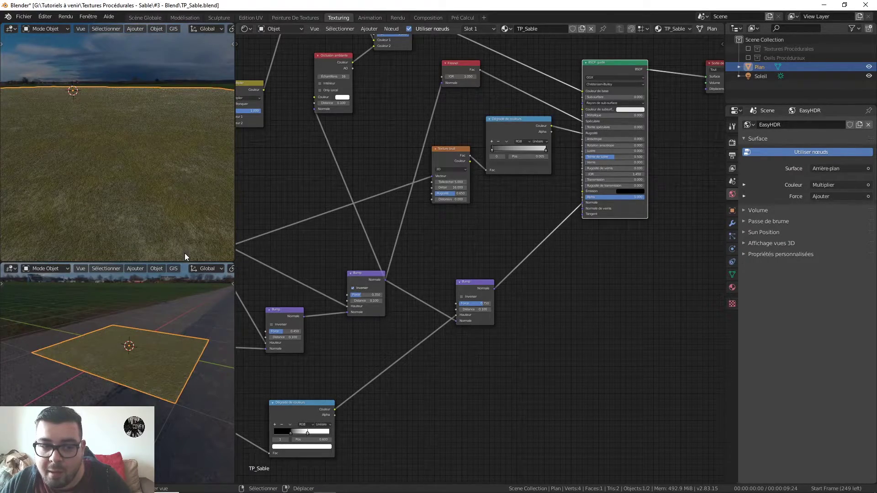
- Turn the first stop of the sand color ColorRamp grey by setting its saturation to 0
{"action": "middle_click_drag", "start_coordinate": [385, 141], "coordinate": [386, 312]}
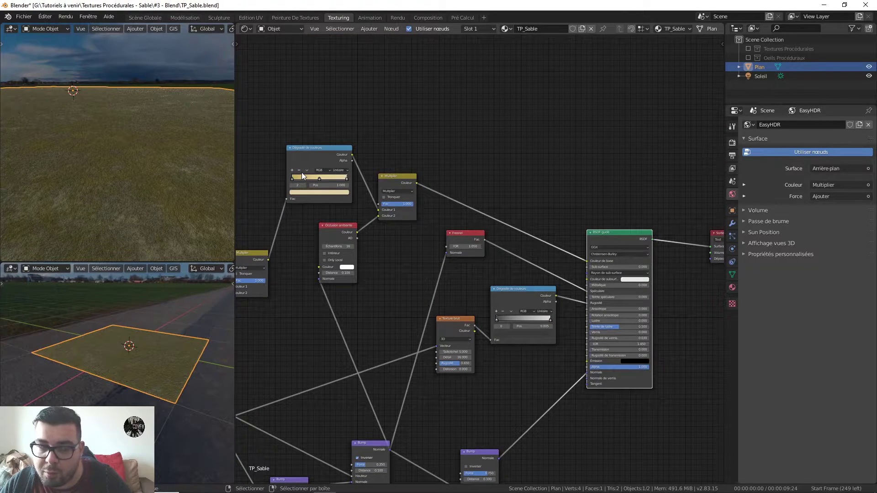
{"action": "middle_click_drag", "start_coordinate": [301, 172], "coordinate": [377, 183]}
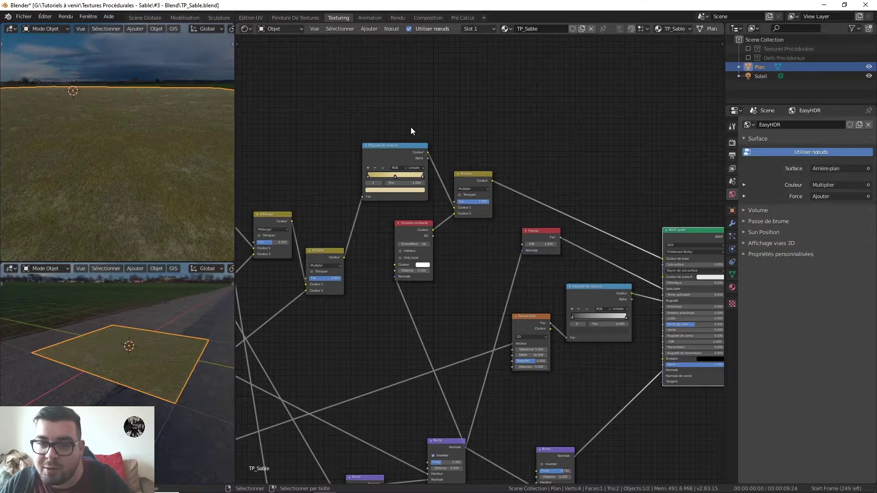
{"action": "scroll", "coordinate": [400, 172], "scroll_direction": "up", "scroll_amount": 5}
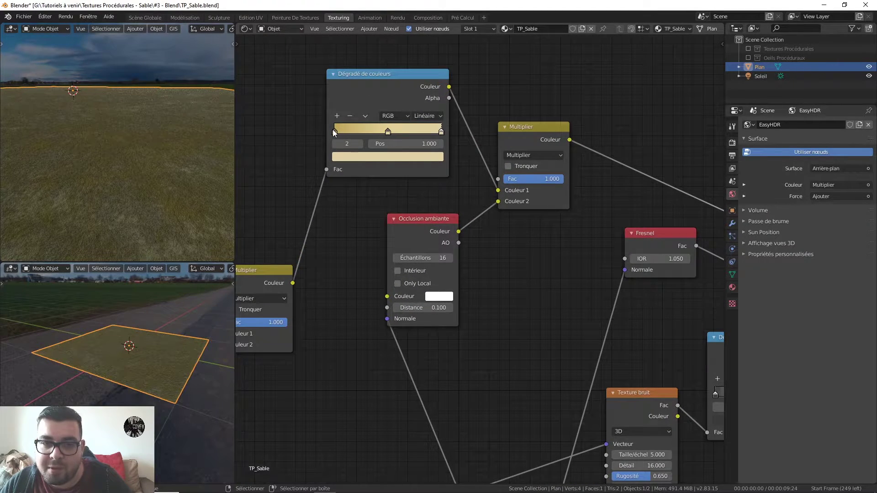
{"action": "left_click", "coordinate": [334, 130]}
{"action": "left_click", "coordinate": [369, 157]}
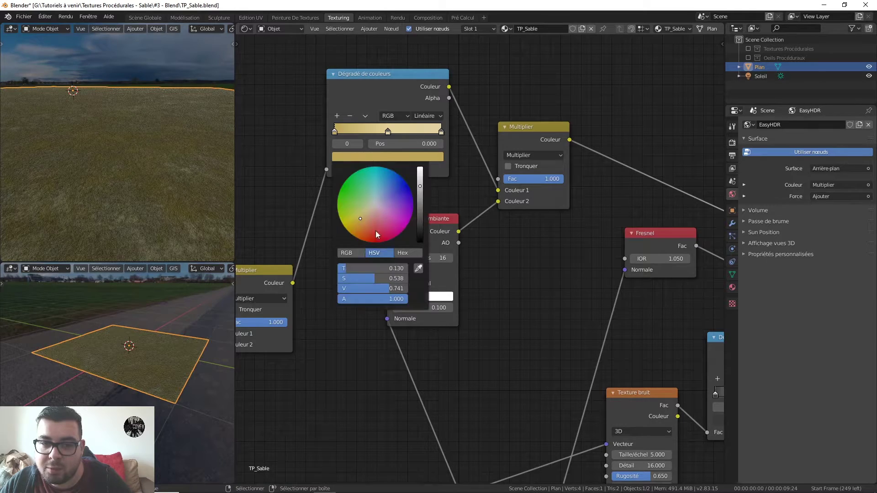
{"action": "left_click_drag", "start_coordinate": [364, 279], "coordinate": [320, 278]}
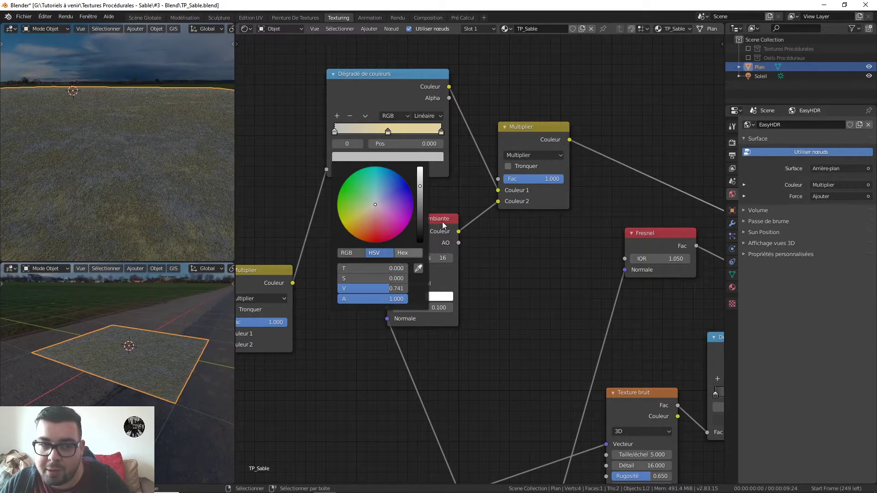
- Desaturate the middle and last stops of the sand color ColorRamp to light grey
{"action": "left_click", "coordinate": [388, 131]}
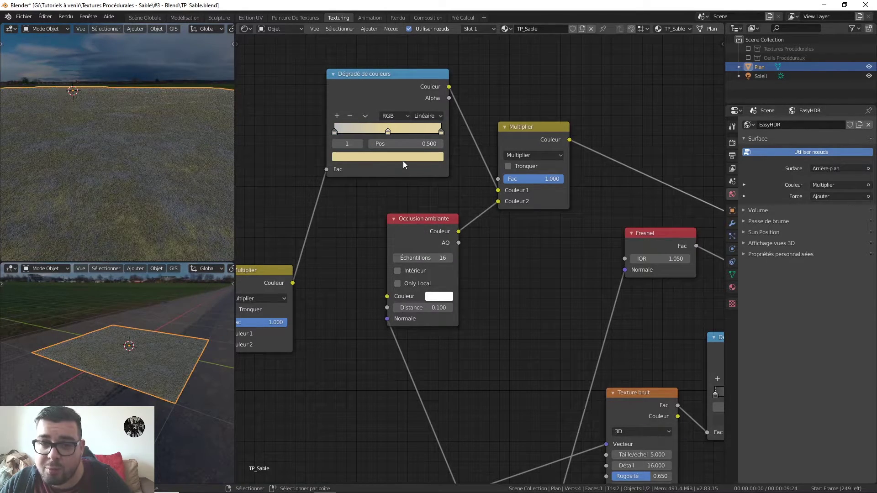
{"action": "left_click", "coordinate": [403, 158]}
{"action": "left_click_drag", "start_coordinate": [366, 268], "coordinate": [322, 278]}
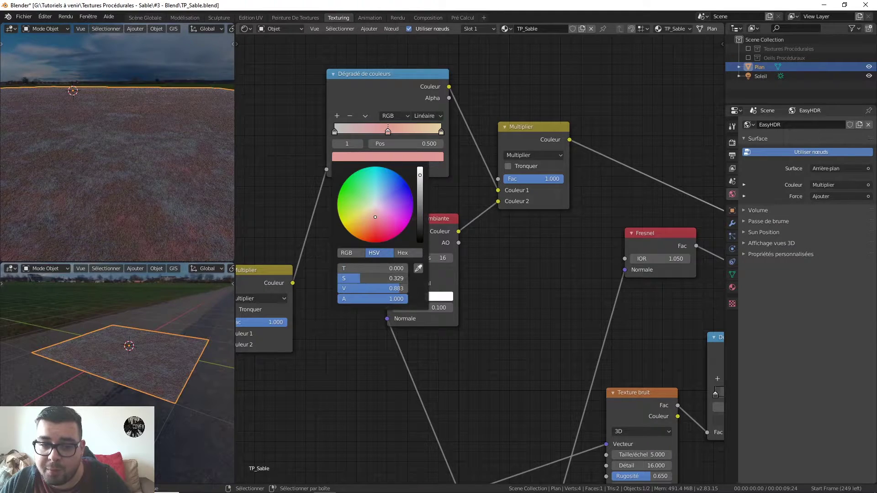
{"action": "left_click", "coordinate": [441, 132]}
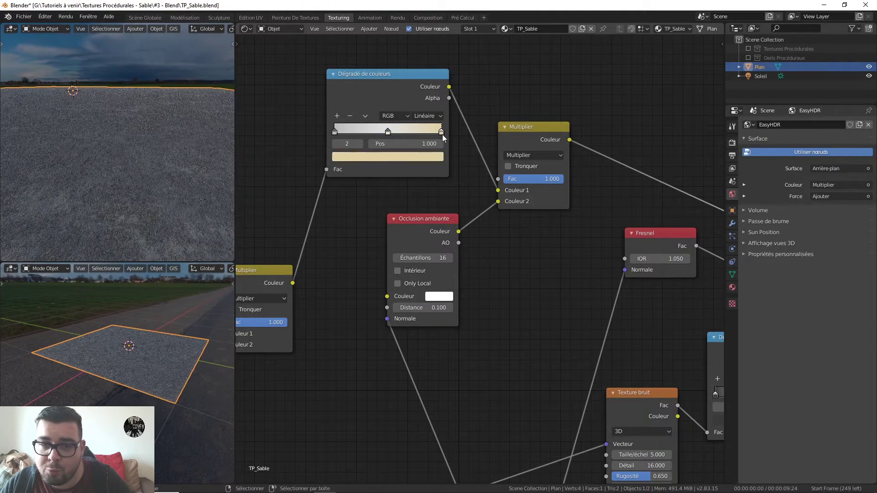
{"action": "left_click", "coordinate": [431, 157]}
{"action": "left_click_drag", "start_coordinate": [372, 268], "coordinate": [340, 279]}
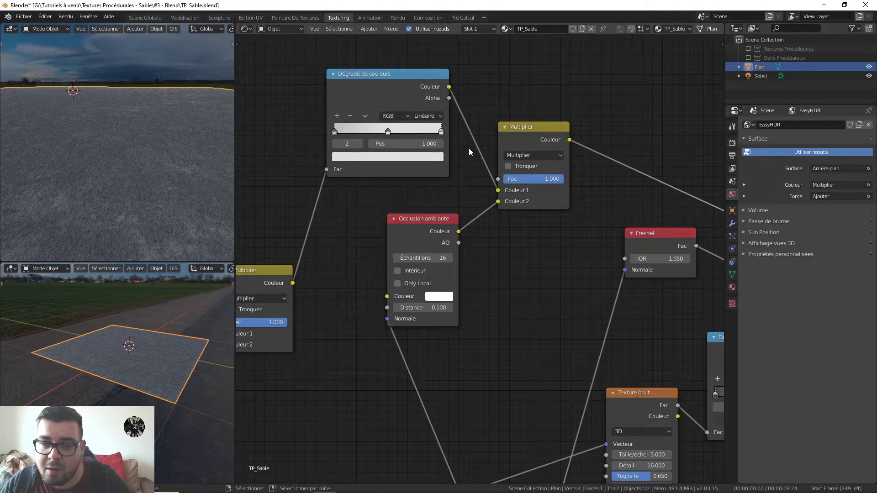
- Set the brightness value of the last stop in the sand color ColorRamp to 0.9
{"action": "left_click", "coordinate": [429, 157]}
{"action": "left_click", "coordinate": [403, 288]}
{"action": "type", "text": "0."}
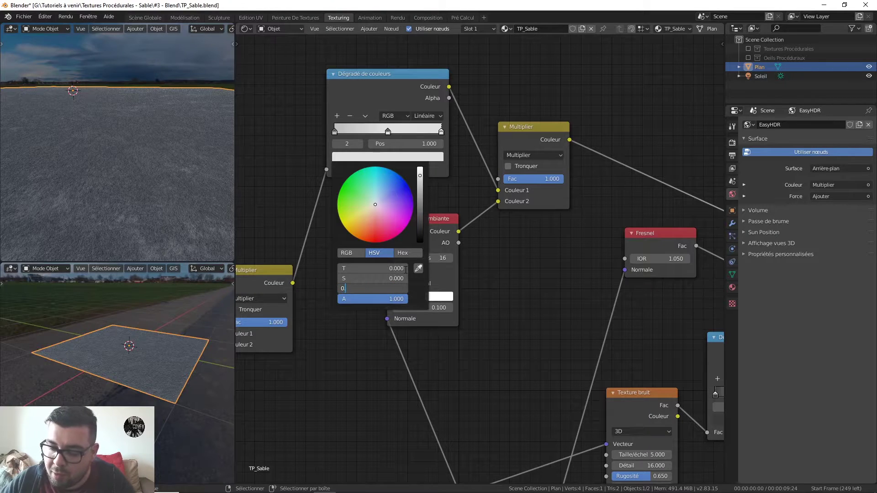
{"action": "type", "text": "8"}
{"action": "key", "text": "Return"}
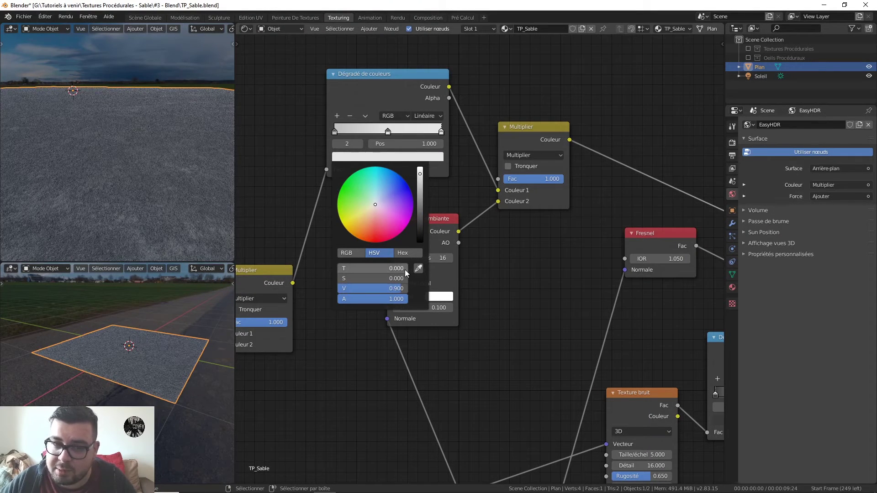
- Set the brightness value of the middle stop in the sand color ColorRamp to 0.75
{"action": "left_click", "coordinate": [388, 132]}
{"action": "left_click", "coordinate": [388, 156]}
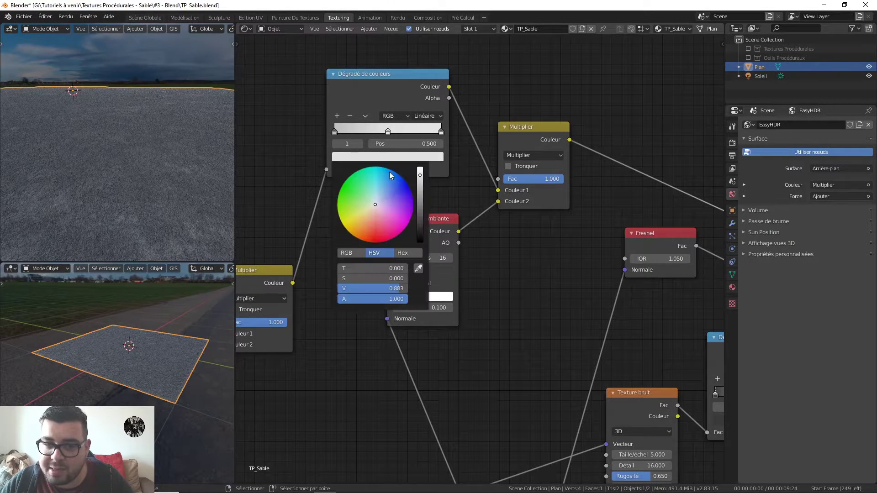
{"action": "left_click", "coordinate": [369, 289]}
{"action": "type", "text": "0"}
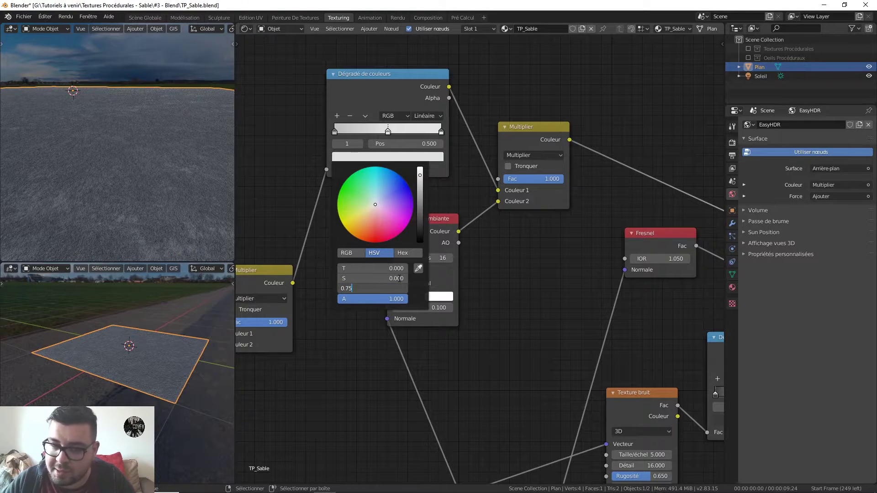
{"action": "type", "text": ".75"}
{"action": "key", "text": "Return"}
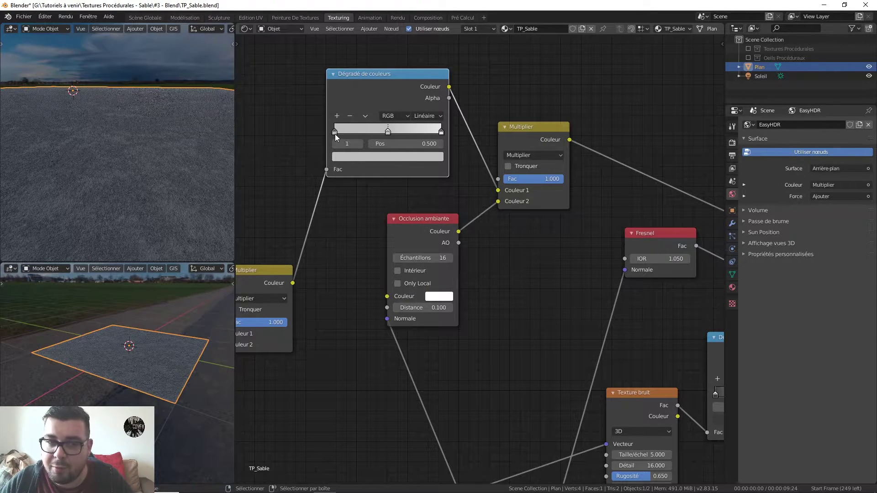
- Darken the first stop of the sand color ColorRamp by setting its brightness value to 0.35
{"action": "left_click", "coordinate": [335, 132]}
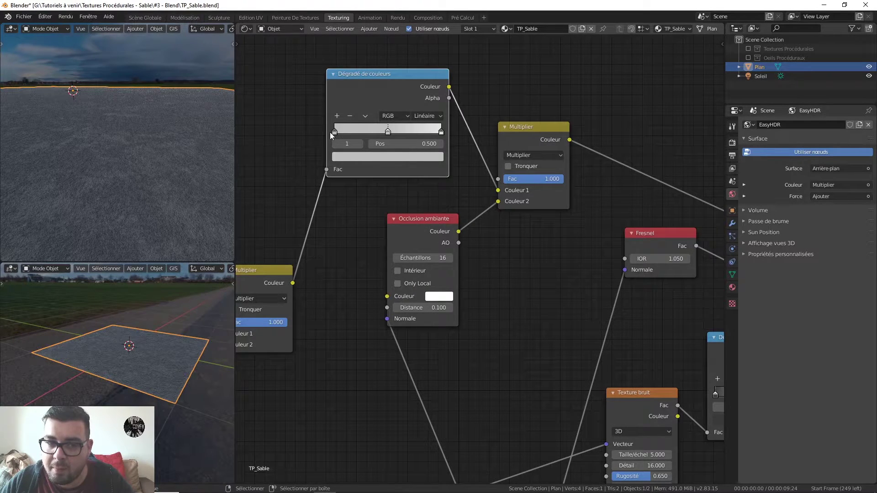
{"action": "left_click", "coordinate": [371, 158]}
{"action": "left_click", "coordinate": [383, 288]}
{"action": "type", "text": "0."}
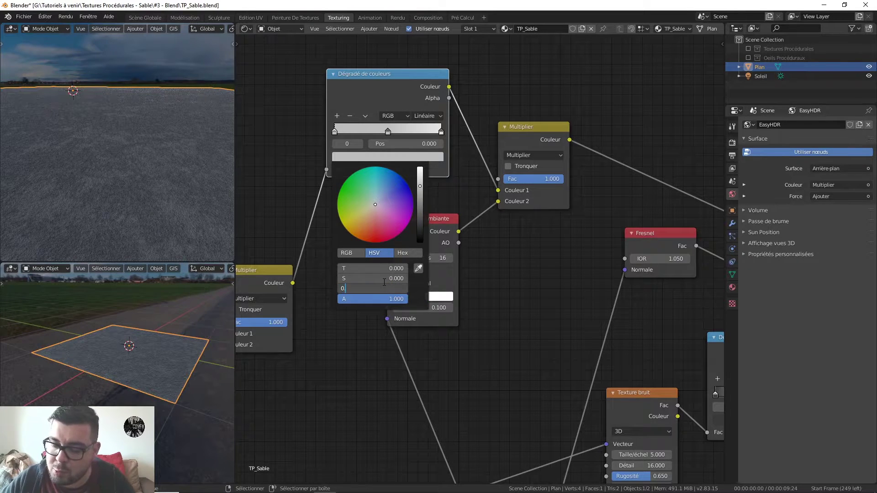
{"action": "type", "text": "35"}
{"action": "key", "text": "Return"}
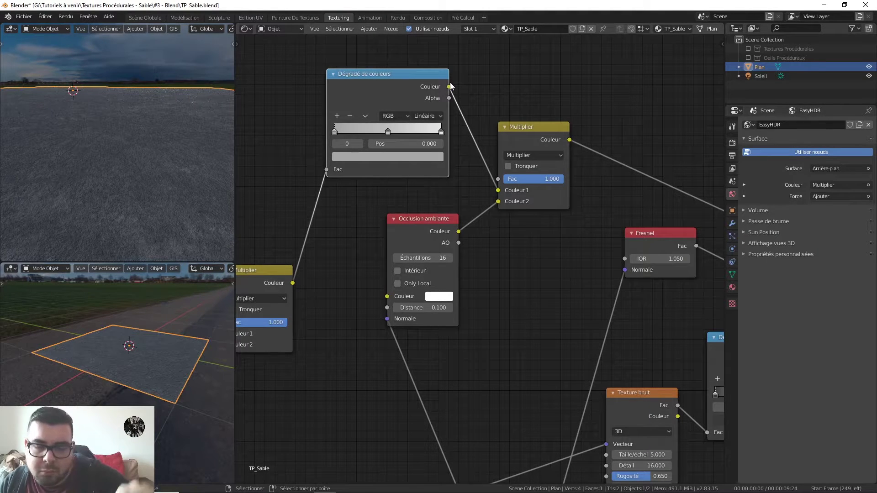
- Insert a fifth Bump node on the link between the fourth Bump and the Principled BSDF, aligned beside the fourth Bump
{"action": "scroll", "coordinate": [557, 122], "scroll_direction": "down", "scroll_amount": 1}
{"action": "scroll", "coordinate": [561, 114], "scroll_direction": "down", "scroll_amount": 3}
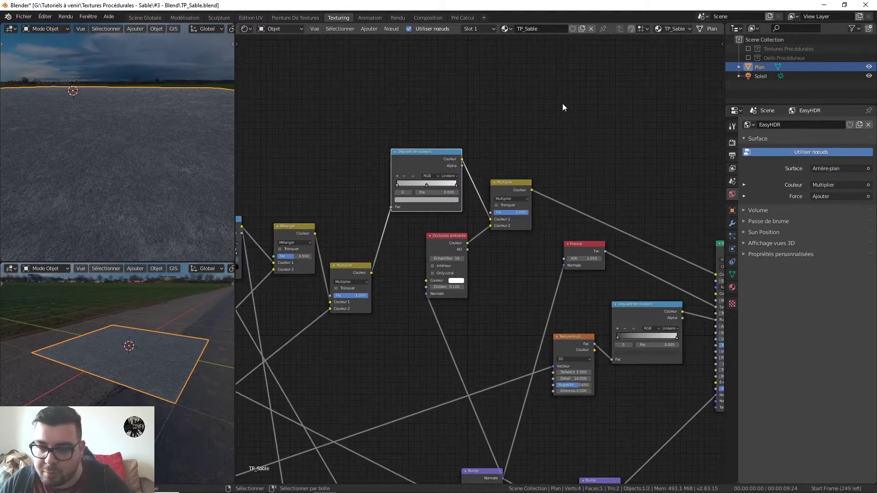
{"action": "middle_click_drag", "start_coordinate": [593, 212], "coordinate": [659, 90]}
{"action": "scroll", "coordinate": [505, 121], "scroll_direction": "down", "scroll_amount": 1}
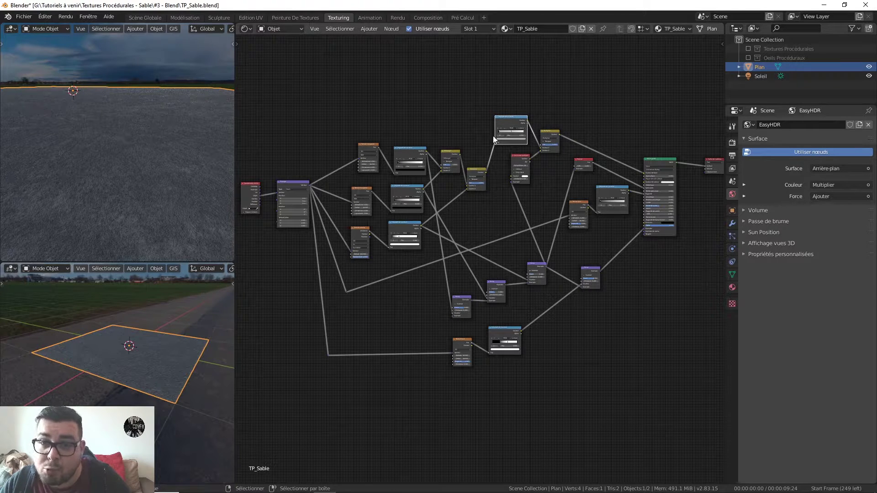
{"action": "middle_click_drag", "start_coordinate": [636, 233], "coordinate": [512, 202]}
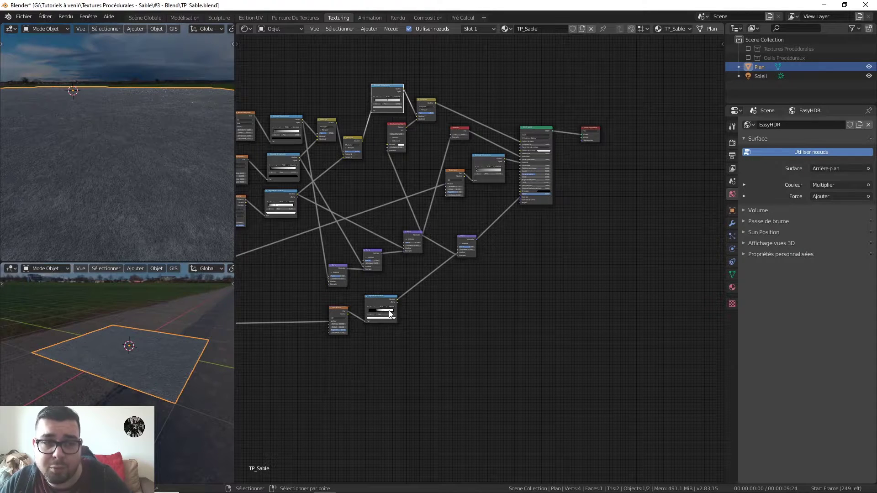
{"action": "middle_click_drag", "start_coordinate": [404, 309], "coordinate": [478, 200]}
{"action": "scroll", "coordinate": [454, 263], "scroll_direction": "up", "scroll_amount": 2}
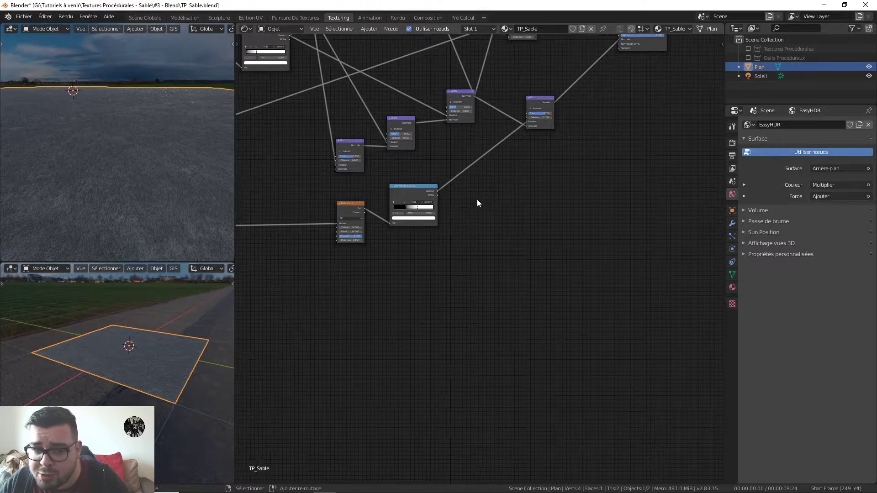
{"action": "key", "text": "shift+a"}
{"action": "mouse_move", "coordinate": [392, 196]}
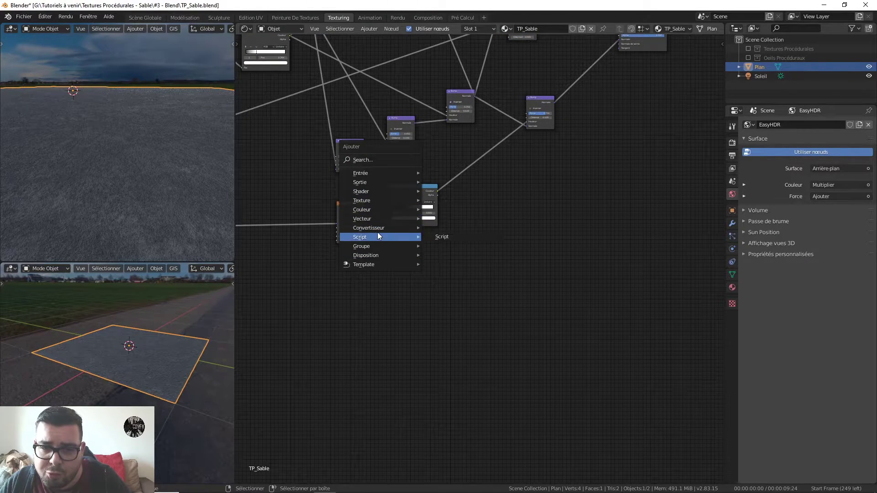
{"action": "mouse_move", "coordinate": [380, 221]}
{"action": "left_click", "coordinate": [441, 219]}
{"action": "left_click", "coordinate": [573, 73]}
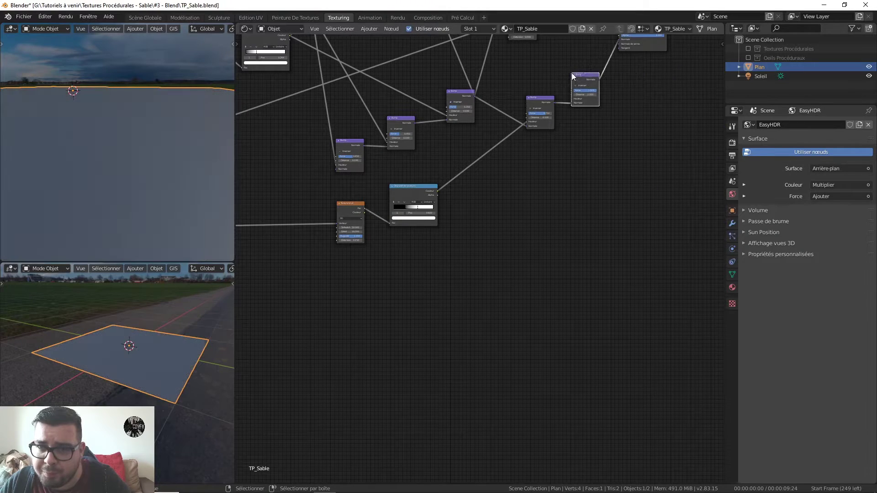
{"action": "left_click_drag", "start_coordinate": [584, 75], "coordinate": [594, 94]}
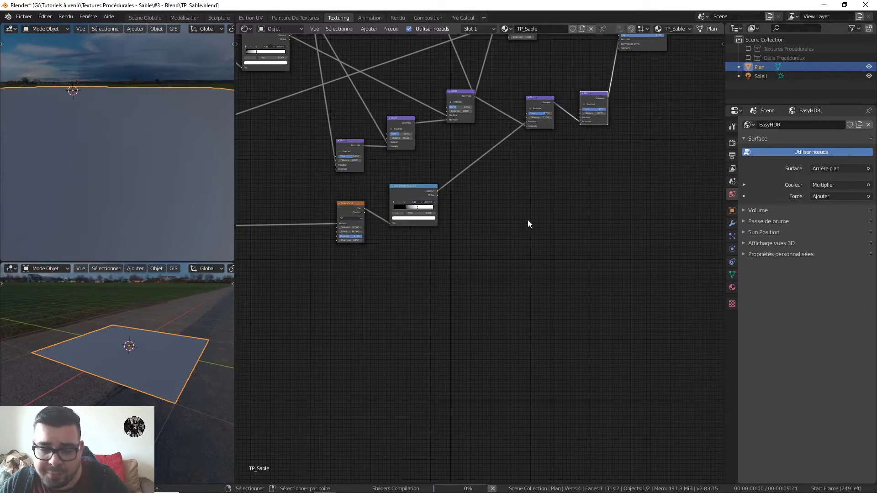
- Add a Musgrave texture node below the noise texture that drives the fourth Bump
{"action": "key", "text": "shift+a"}
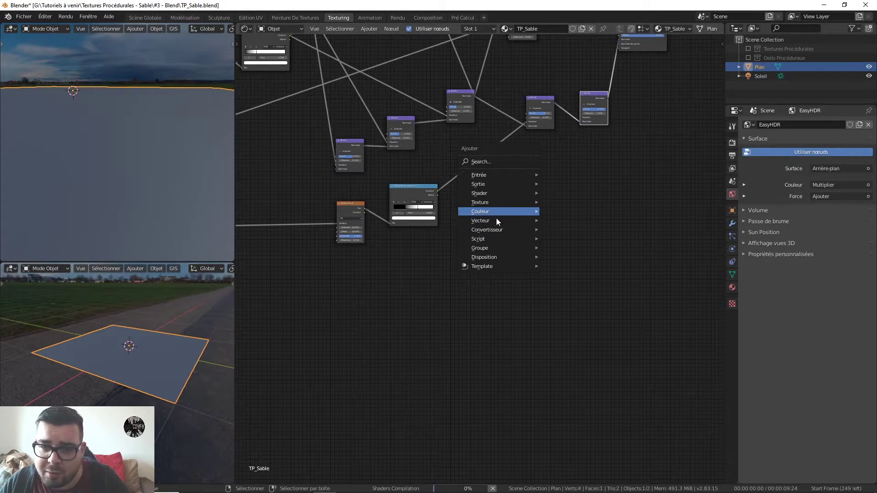
{"action": "mouse_move", "coordinate": [483, 223]}
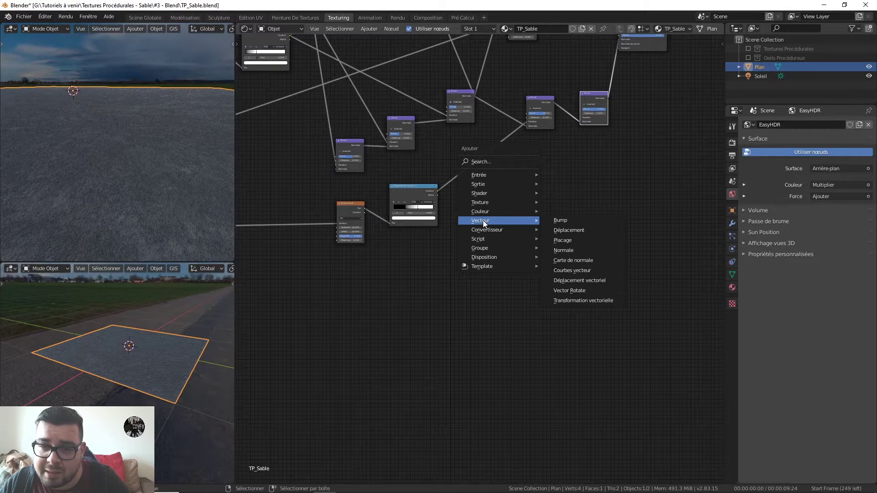
{"action": "mouse_move", "coordinate": [503, 200]}
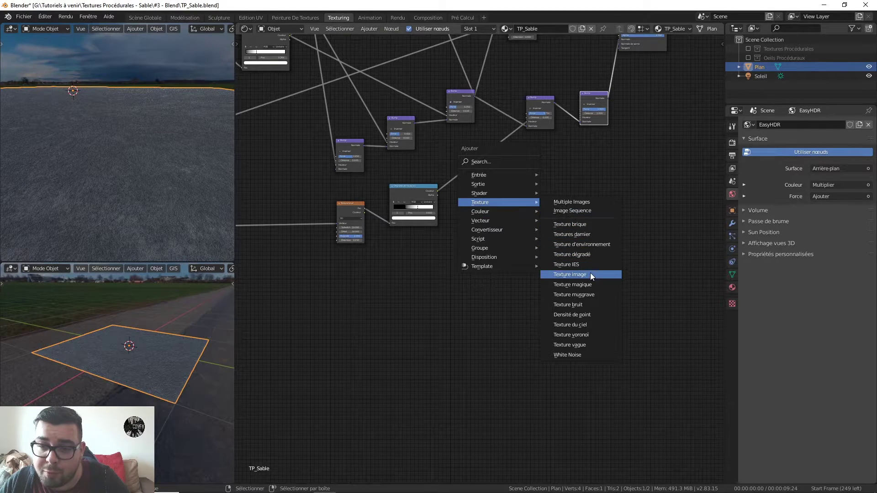
{"action": "left_click", "coordinate": [591, 295]}
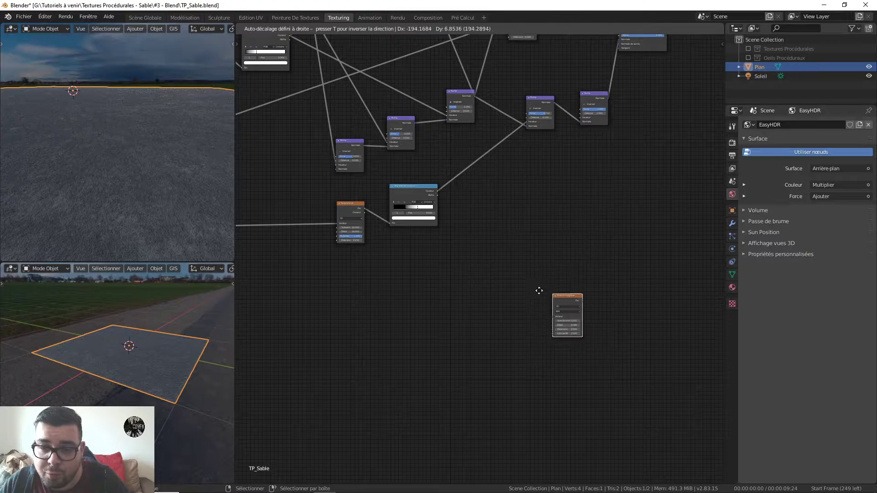
{"action": "left_click", "coordinate": [405, 274]}
- Add a ColorRamp fed by the Musgrave texture's Fac output and preview its result on the plane
{"action": "key", "text": "shift+a"}
{"action": "mouse_move", "coordinate": [437, 301]}
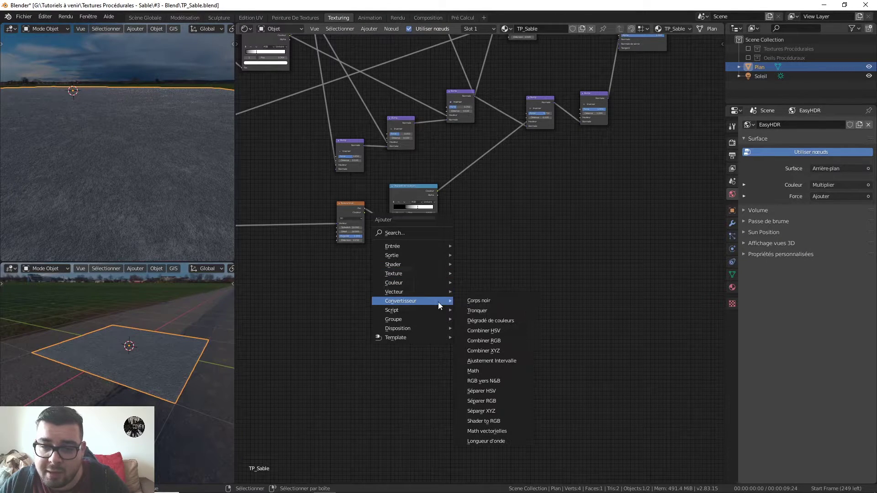
{"action": "left_click", "coordinate": [512, 321]}
{"action": "left_click", "coordinate": [454, 241]}
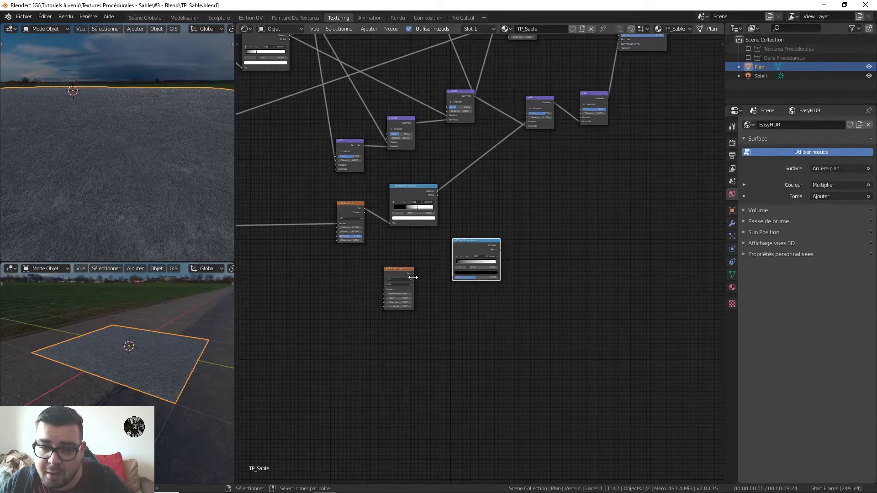
{"action": "left_click_drag", "start_coordinate": [414, 274], "coordinate": [457, 279]}
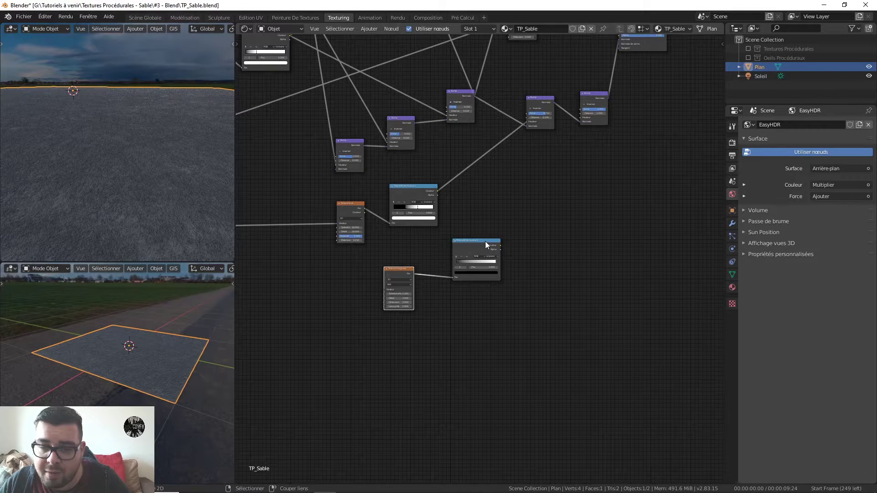
{"action": "left_click", "coordinate": [485, 242], "text": "ctrl+shift"}
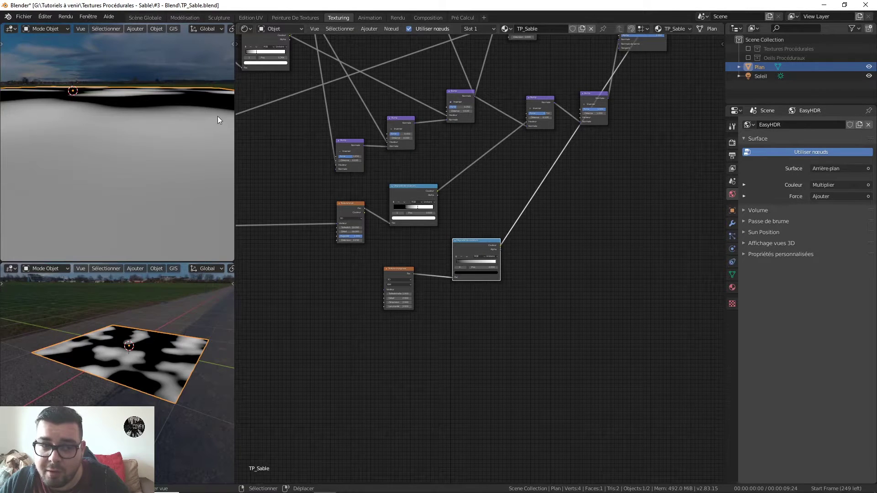
- Set the Musgrave texture's scale to 25
{"action": "left_click_drag", "start_coordinate": [404, 294], "coordinate": [462, 294]}
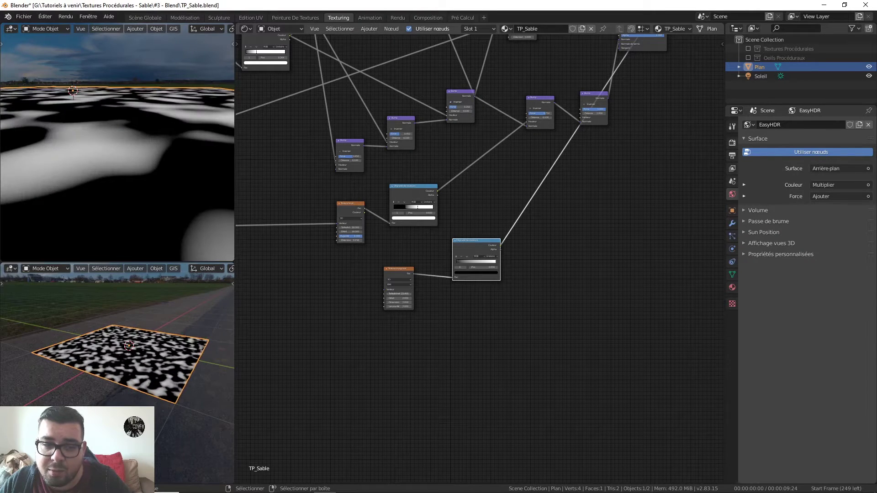
{"action": "scroll", "coordinate": [397, 295], "scroll_direction": "up", "scroll_amount": 6}
{"action": "left_click", "coordinate": [361, 316]}
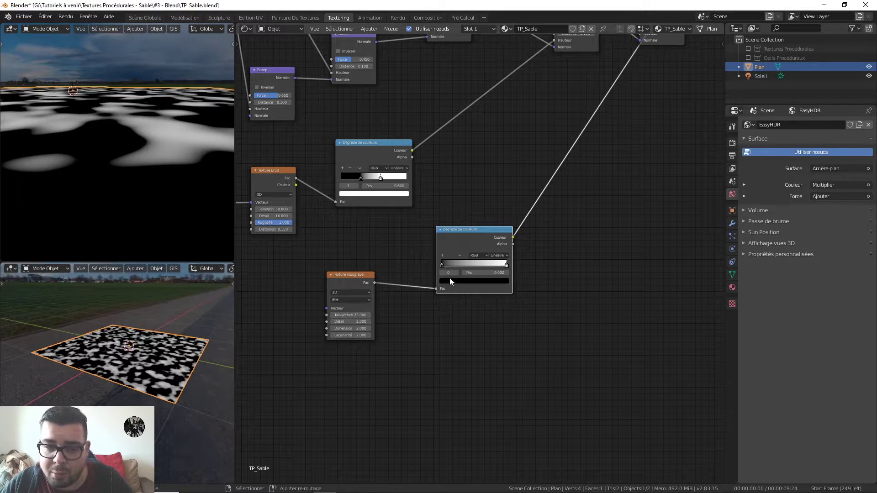
- Set the Musgrave texture's detail to 16 and its dimension to 1.25
{"action": "middle_click_drag", "start_coordinate": [448, 280], "coordinate": [466, 250]}
{"action": "scroll", "coordinate": [471, 261], "scroll_direction": "up", "scroll_amount": 2}
{"action": "left_click", "coordinate": [382, 278]}
{"action": "type", "text": "16"}
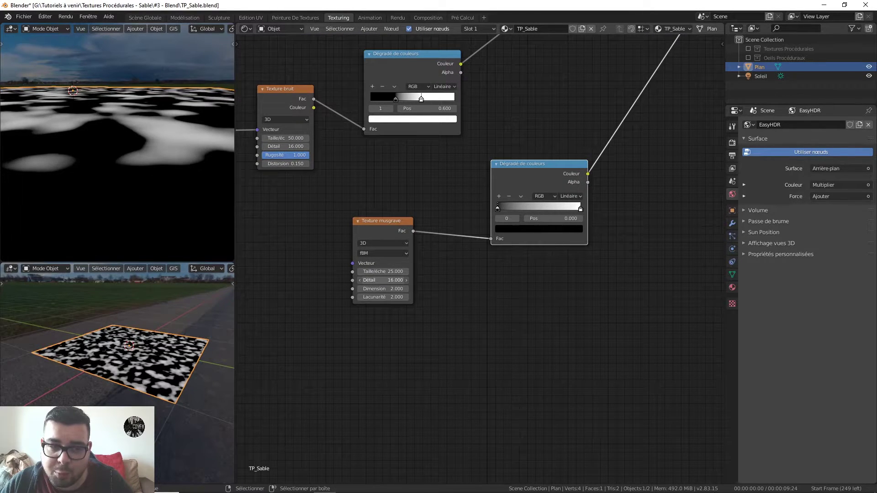
{"action": "key", "text": "Return"}
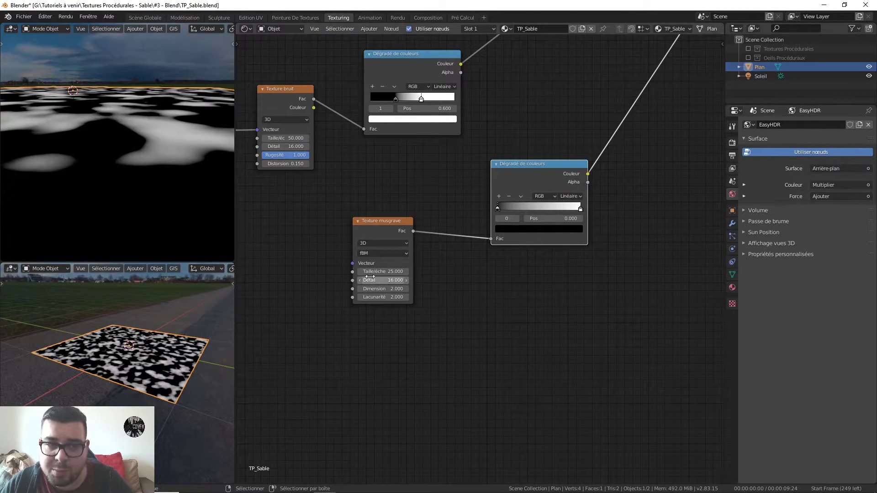
{"action": "left_click", "coordinate": [397, 289]}
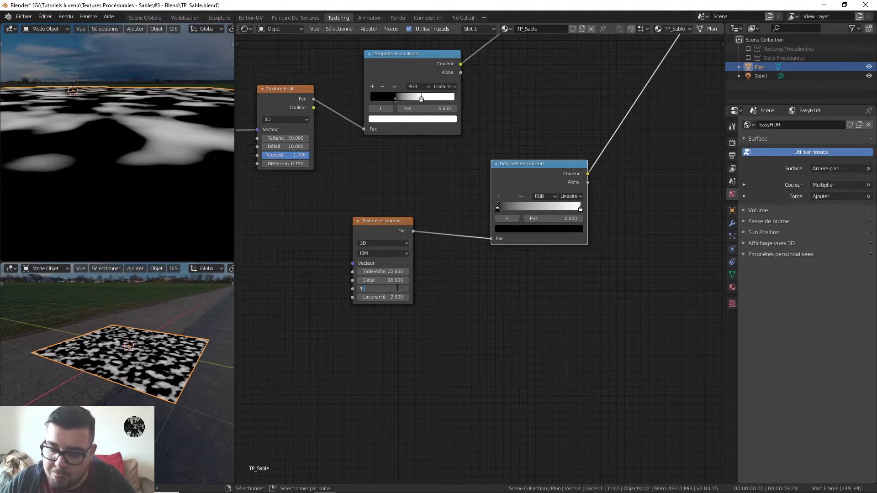
{"action": "type", "text": "1.25"}
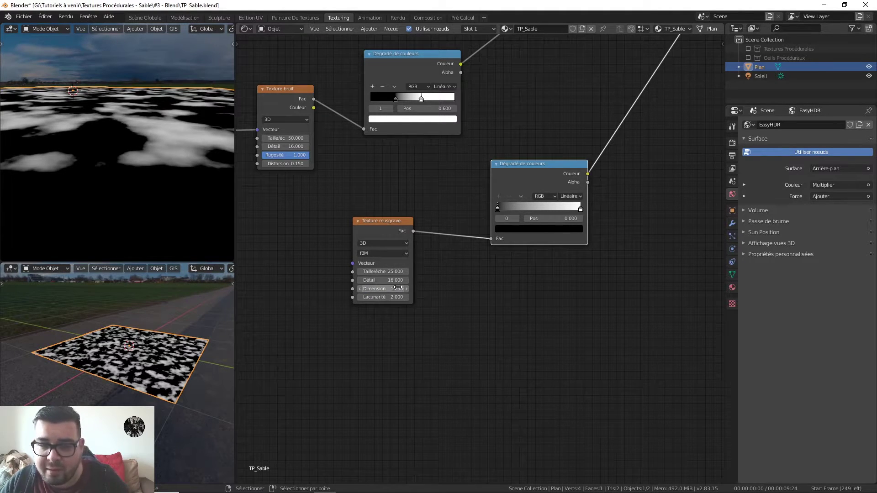
{"action": "key", "text": "Return"}
- Link the lower reroute point of the Mapping vector to the Musgrave texture's Vector input
{"action": "middle_click_drag", "start_coordinate": [448, 275], "coordinate": [430, 288]}
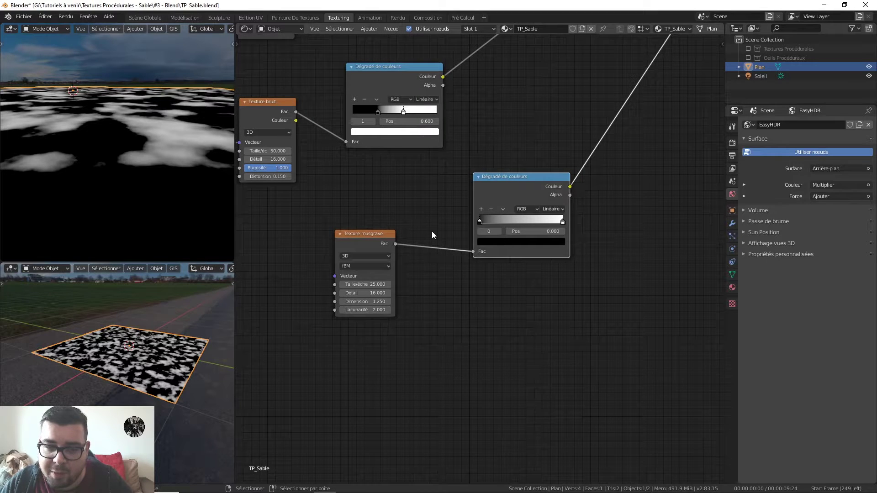
{"action": "scroll", "coordinate": [497, 241], "scroll_direction": "down", "scroll_amount": 5}
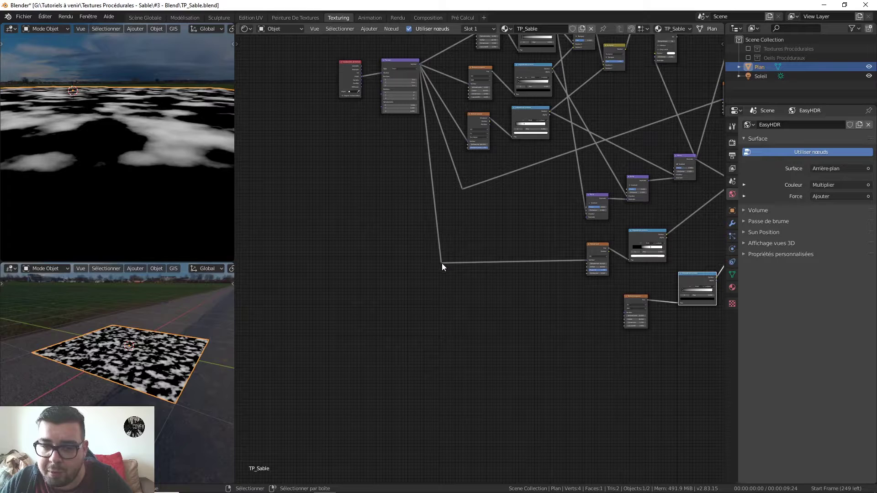
{"action": "mouse_move", "coordinate": [443, 263]}
{"action": "left_mouse_down"}
{"action": "mouse_move", "coordinate": [519, 296]}
{"action": "mouse_move", "coordinate": [626, 312]}
{"action": "left_mouse_up"}
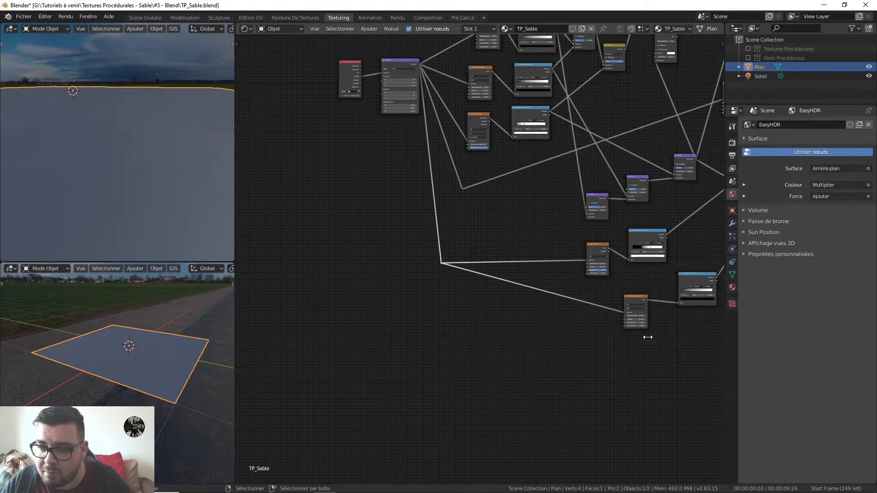
- Move the white stop of the Musgrave texture's ColorRamp to about position 0.505
{"action": "scroll", "coordinate": [648, 337], "scroll_direction": "up", "scroll_amount": 1}
{"action": "scroll", "coordinate": [544, 313], "scroll_direction": "up", "scroll_amount": 4}
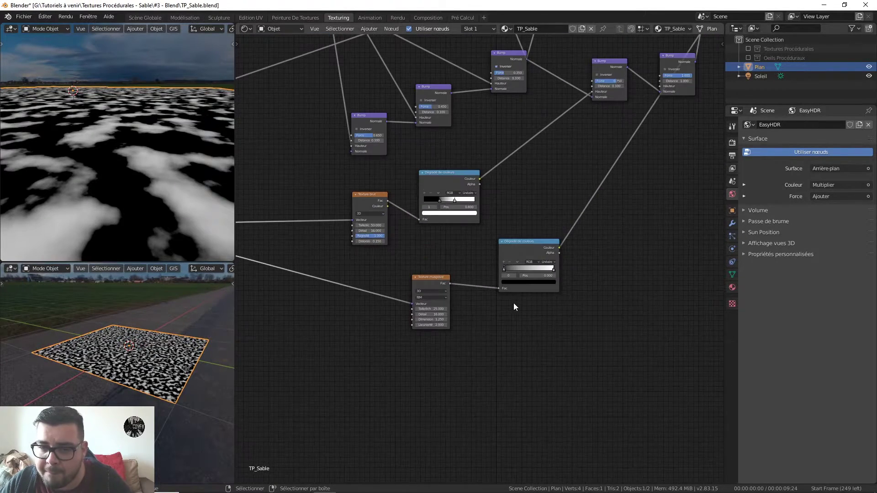
{"action": "scroll", "coordinate": [513, 303], "scroll_direction": "up", "scroll_amount": 3}
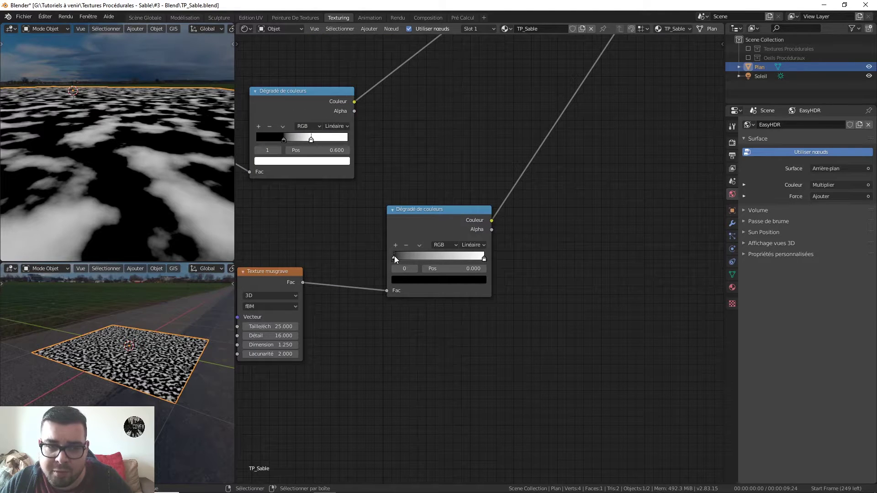
{"action": "mouse_move", "coordinate": [396, 257]}
{"action": "left_mouse_down"}
{"action": "mouse_move", "coordinate": [409, 258]}
{"action": "mouse_move", "coordinate": [391, 257]}
{"action": "left_mouse_up"}
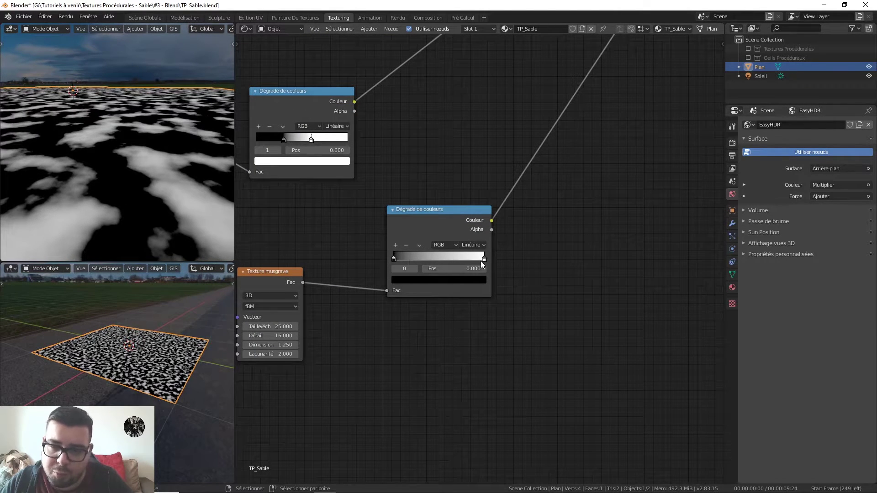
{"action": "left_click_drag", "start_coordinate": [483, 259], "coordinate": [437, 258]}
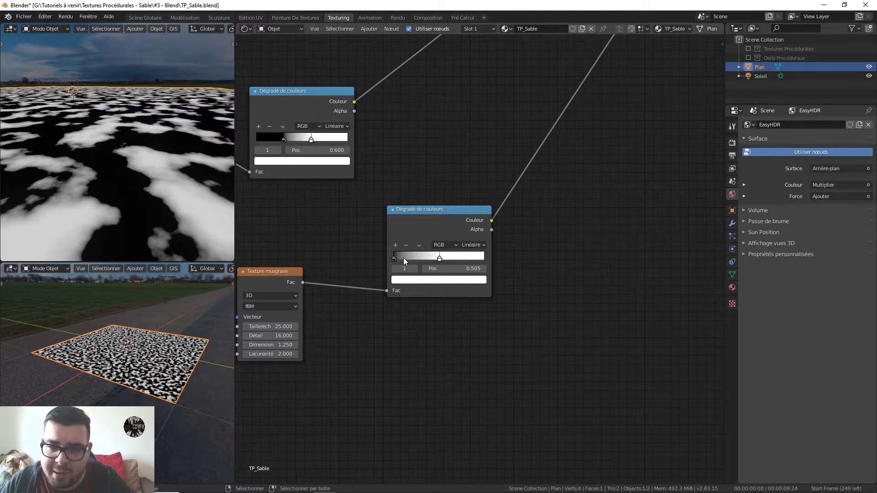
- Lighten the black stop of the Musgrave texture's ColorRamp to a dark grey with an HSV value of 0.3
{"action": "left_click", "coordinate": [395, 259]}
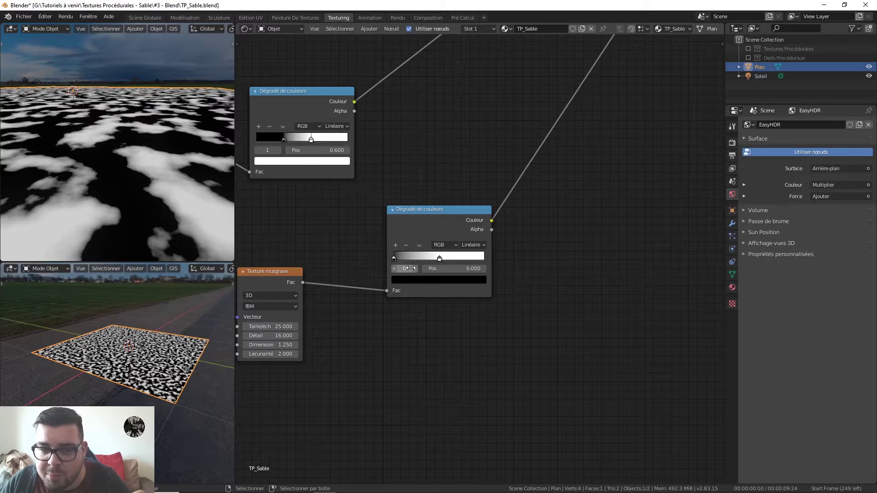
{"action": "left_click", "coordinate": [418, 280]}
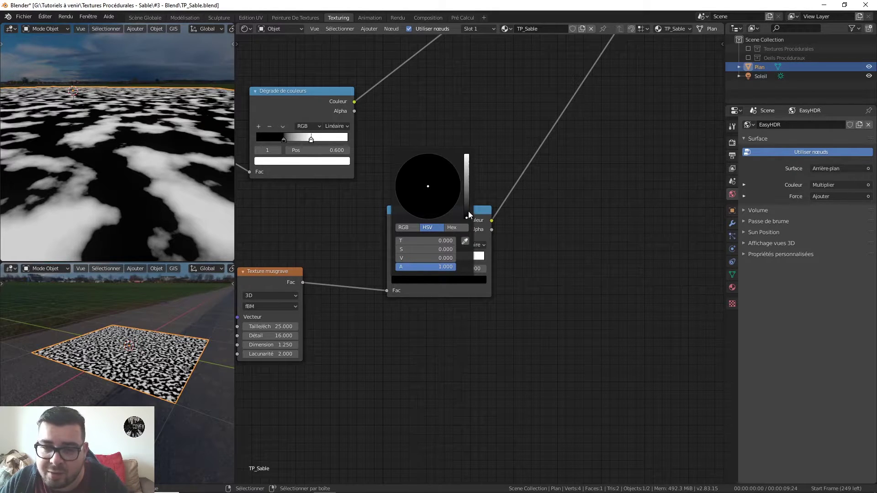
{"action": "left_click_drag", "start_coordinate": [468, 211], "coordinate": [466, 205]}
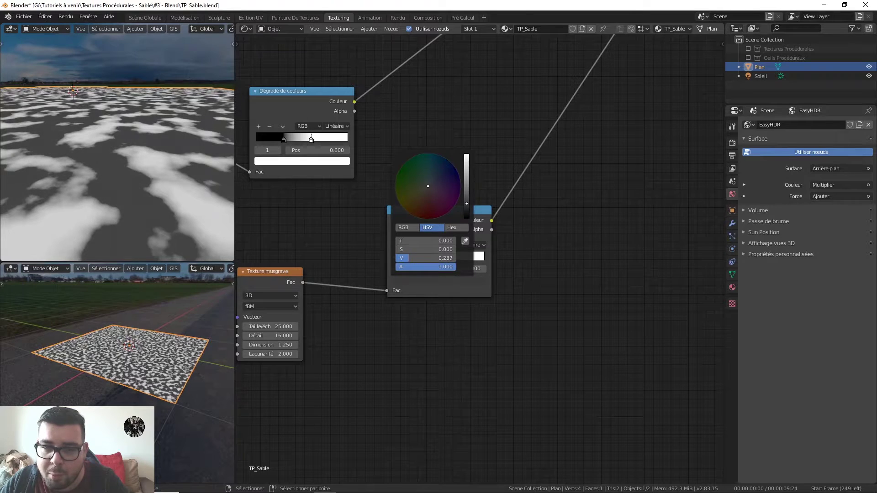
{"action": "left_click", "coordinate": [436, 258]}
{"action": "type", "text": "0.3"}
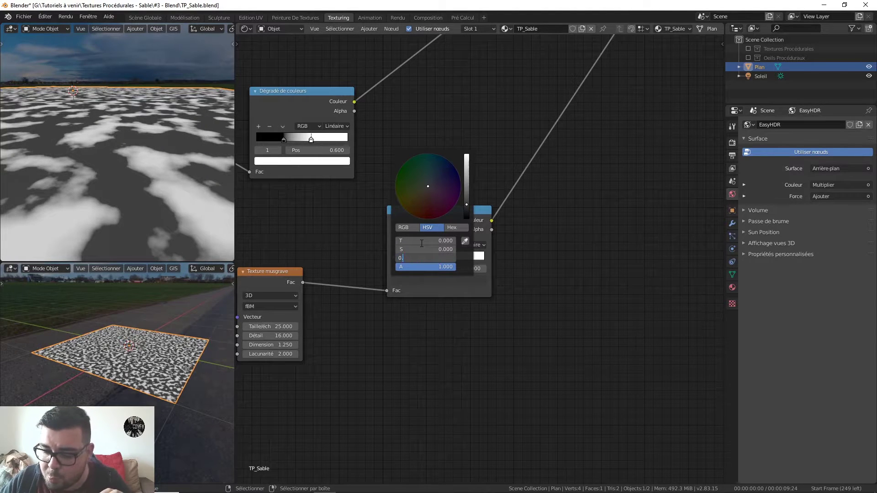
{"action": "key", "text": "Return"}
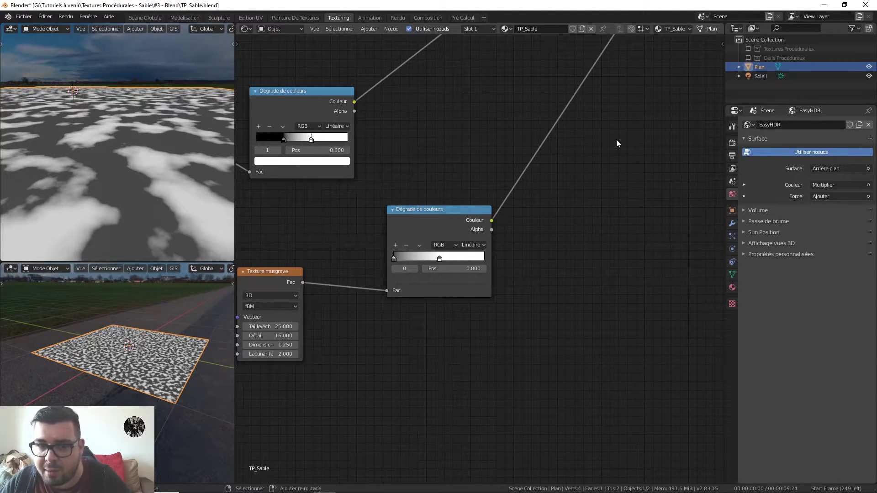
- Link the Musgrave ColorRamp's Color output to the last Bump's Height input and preview that Bump on the plane
{"action": "scroll", "coordinate": [616, 137], "scroll_direction": "down", "scroll_amount": 1}
{"action": "middle_click_drag", "start_coordinate": [637, 99], "coordinate": [491, 270]}
{"action": "scroll", "coordinate": [467, 288], "scroll_direction": "down", "scroll_amount": 1}
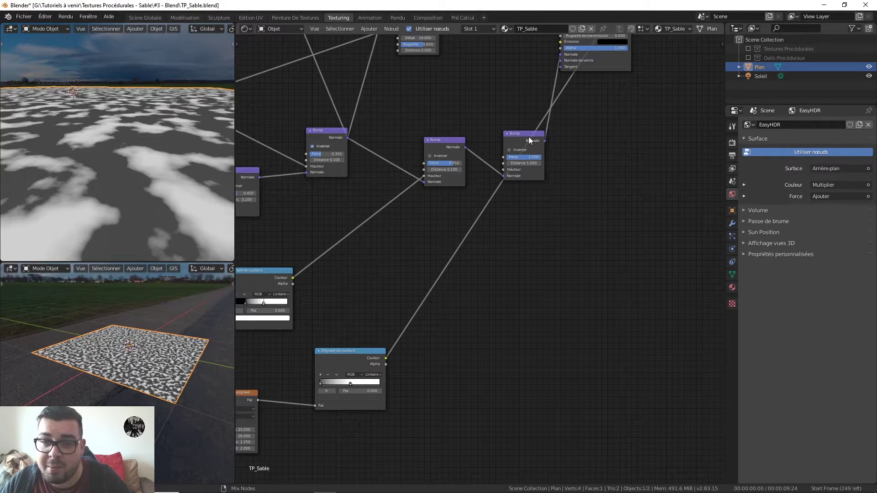
{"action": "left_click", "coordinate": [528, 136], "text": "ctrl+shift"}
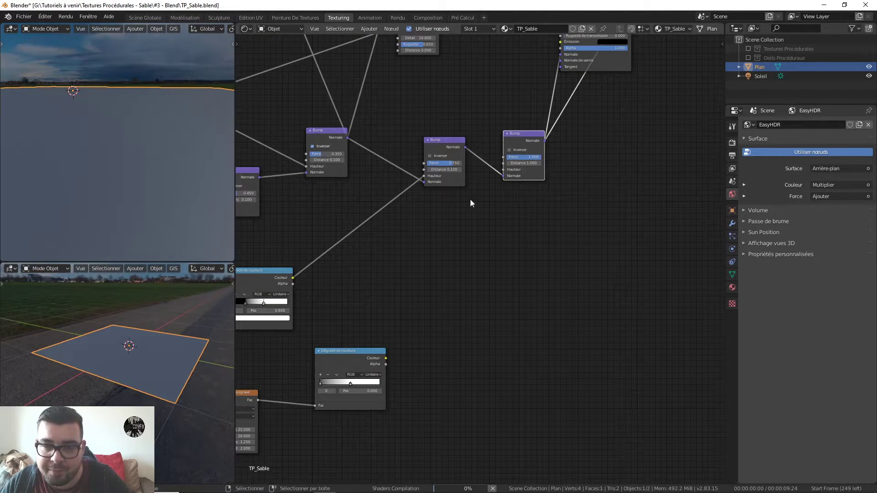
{"action": "left_click_drag", "start_coordinate": [387, 357], "coordinate": [503, 169]}
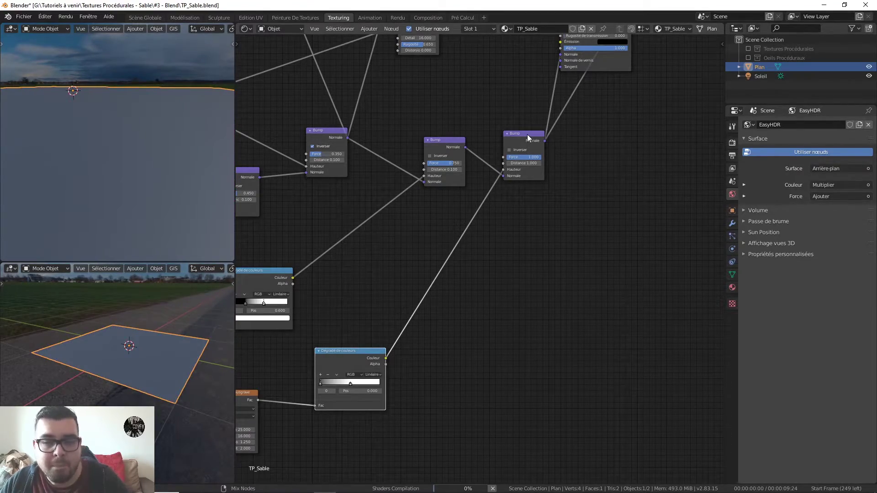
{"action": "left_click", "coordinate": [506, 150]}
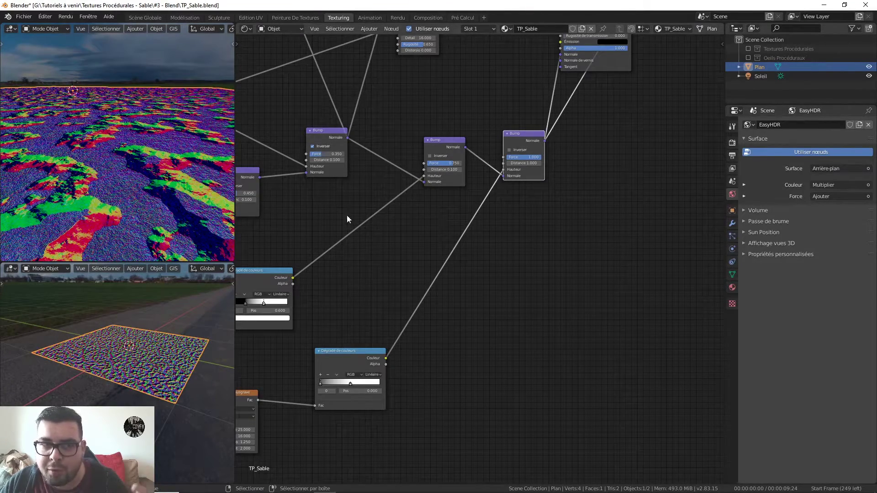
- Set the last Bump's distance to 0.1 and its strength to 0.35
{"action": "left_click", "coordinate": [523, 163]}
{"action": "type", "text": "0.1"}
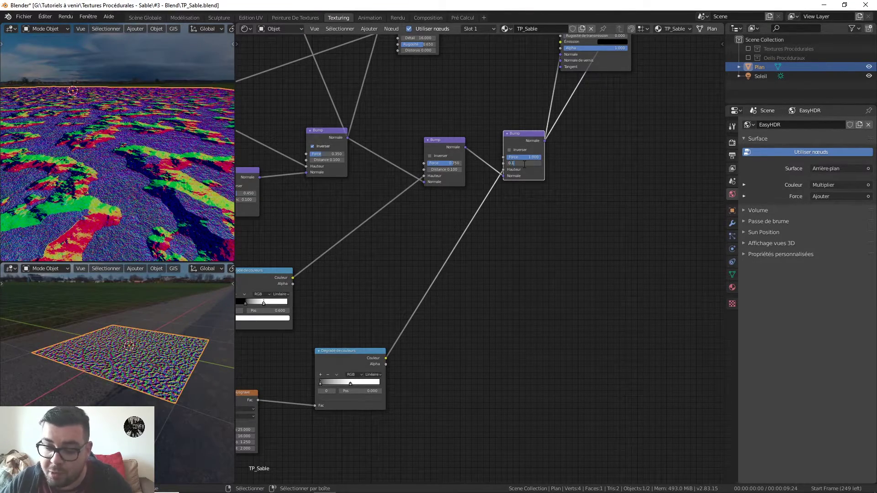
{"action": "key", "text": "Return"}
{"action": "left_click", "coordinate": [526, 157]}
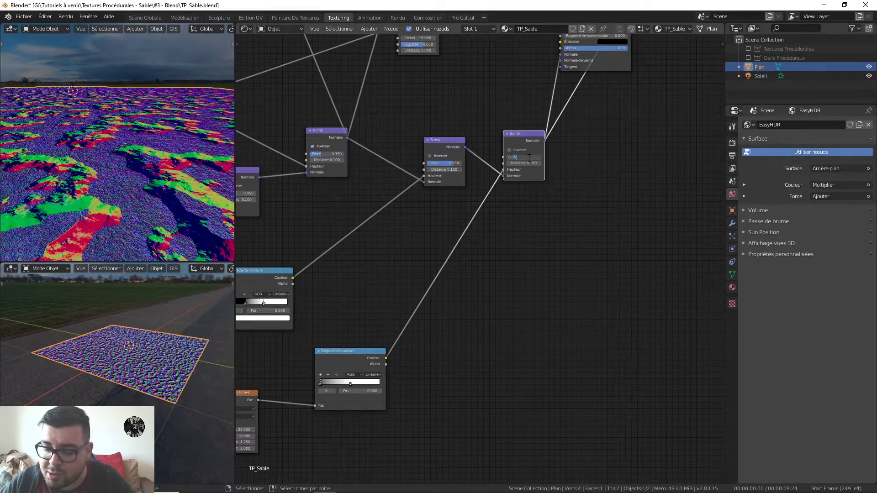
{"action": "key", "text": "Return"}
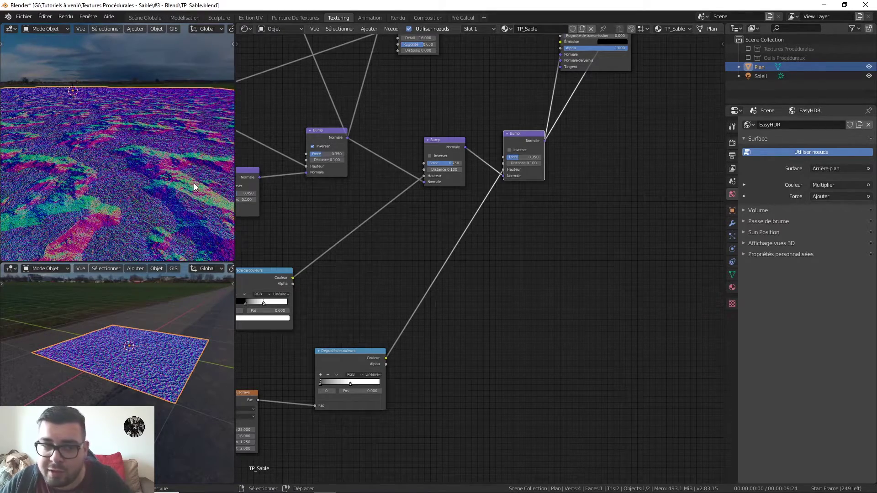
- Connect the Principled BSDF back to the material output to preview the complete sand shader
{"action": "middle_click_drag", "start_coordinate": [545, 189], "coordinate": [513, 312], "text": "shift"}
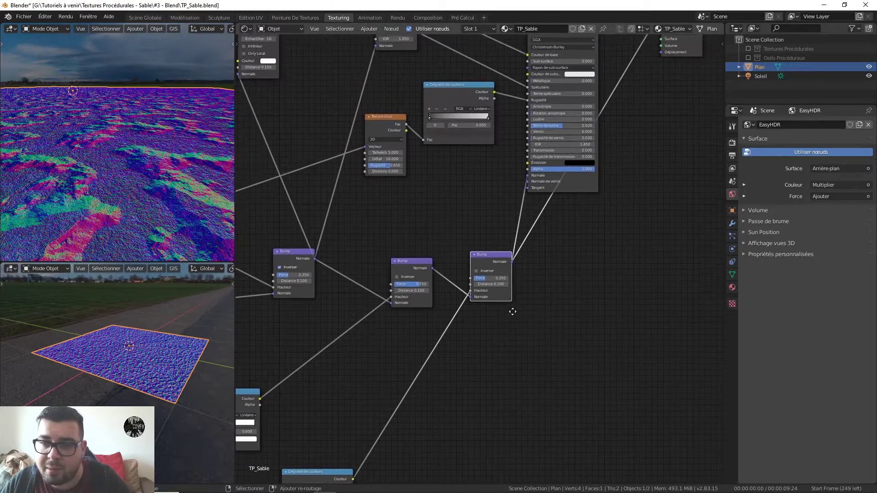
{"action": "scroll", "coordinate": [556, 269], "scroll_direction": "down", "scroll_amount": 3}
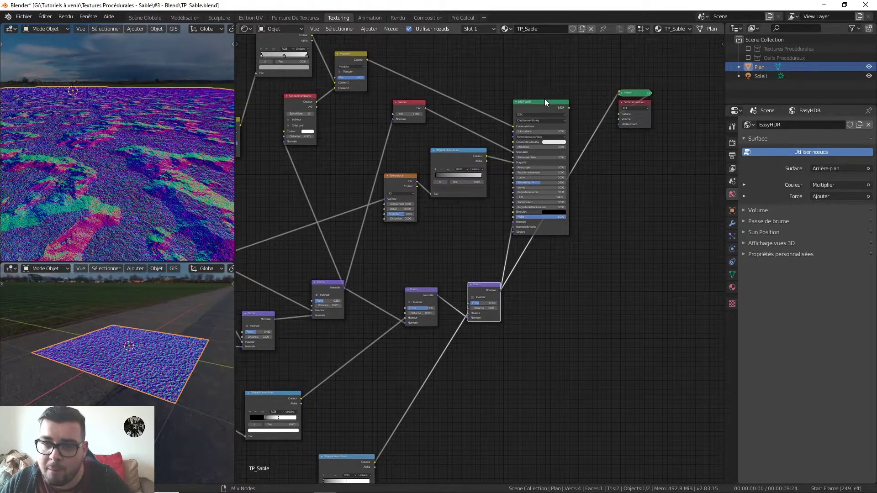
{"action": "left_click", "coordinate": [550, 105], "text": "ctrl+shift"}
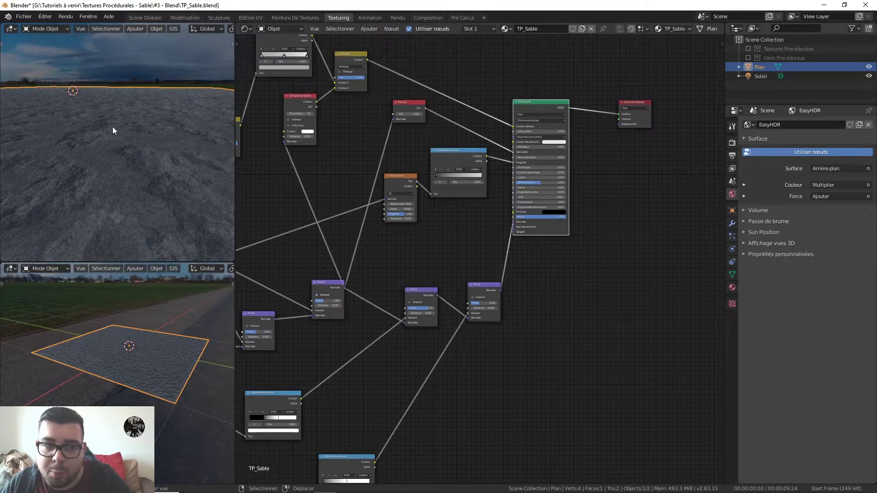
- Move the white stop of the Musgrave texture's ColorRamp to position 1.000
{"action": "middle_click_drag", "start_coordinate": [326, 276], "coordinate": [450, 190]}
{"action": "middle_click_drag", "start_coordinate": [498, 355], "coordinate": [524, 203]}
{"action": "scroll", "coordinate": [481, 259], "scroll_direction": "up", "scroll_amount": 6}
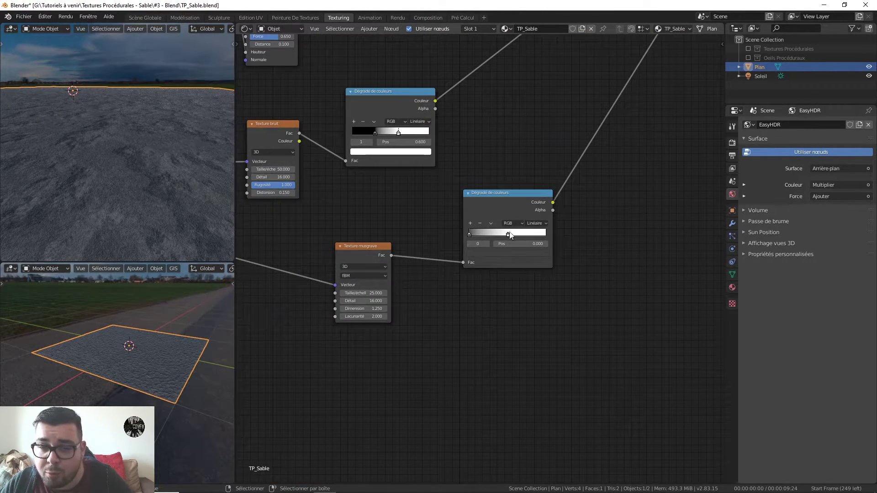
{"action": "left_click_drag", "start_coordinate": [512, 233], "coordinate": [593, 235]}
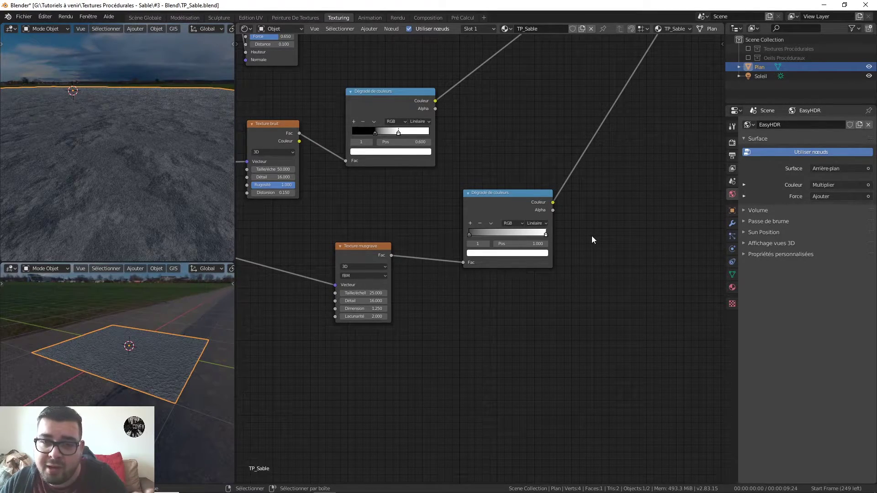
{"action": "mouse_move", "coordinate": [471, 235]}
{"action": "left_mouse_down"}
{"action": "mouse_move", "coordinate": [508, 234]}
{"action": "mouse_move", "coordinate": [467, 234]}
{"action": "left_mouse_up"}
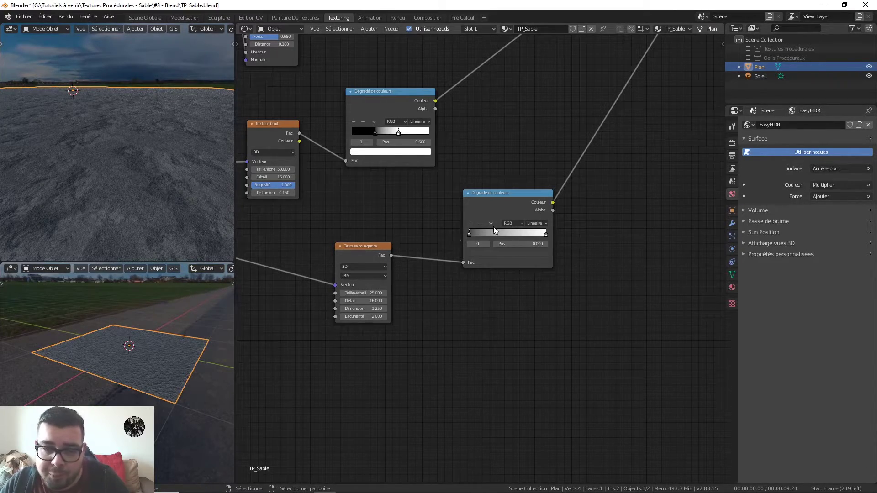
- Add a Wave texture below the Musgrave texture and link the Mapping vector's lower reroute point to its Vector input
{"action": "middle_click_drag", "start_coordinate": [473, 263], "coordinate": [521, 231]}
{"action": "scroll", "coordinate": [539, 227], "scroll_direction": "down", "scroll_amount": 5}
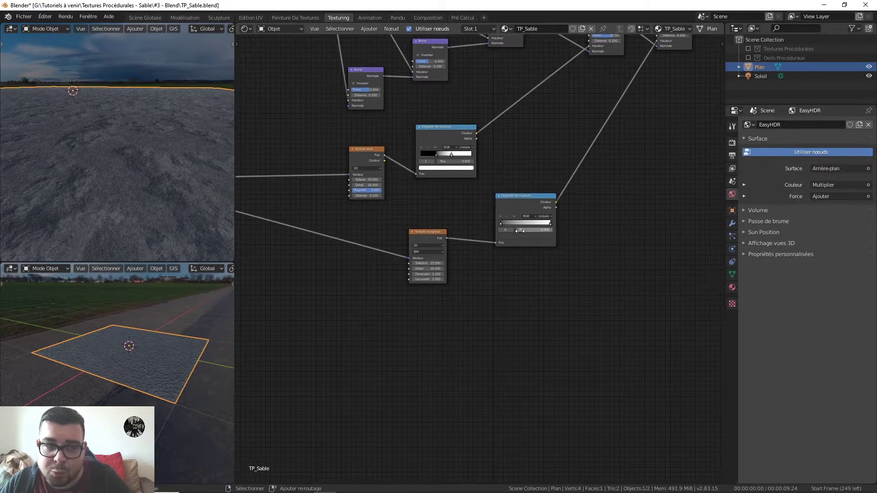
{"action": "scroll", "coordinate": [506, 249], "scroll_direction": "down", "scroll_amount": 2}
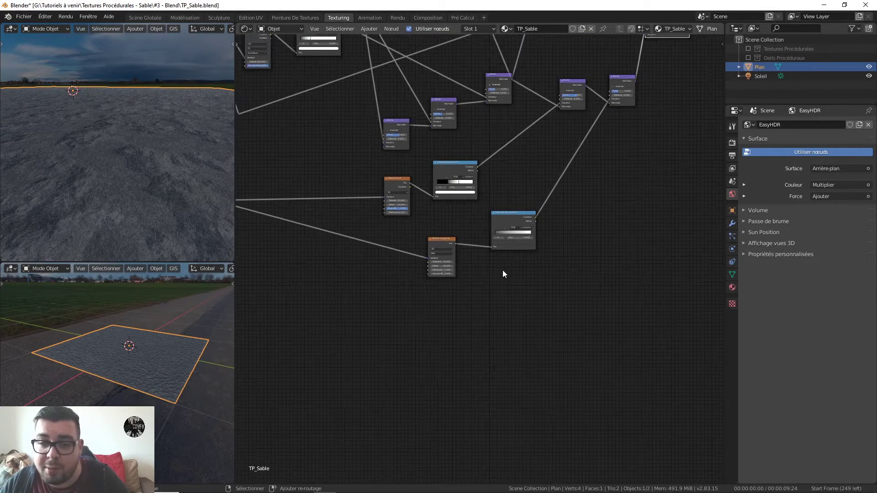
{"action": "key", "text": "shift+a"}
{"action": "mouse_move", "coordinate": [476, 248]}
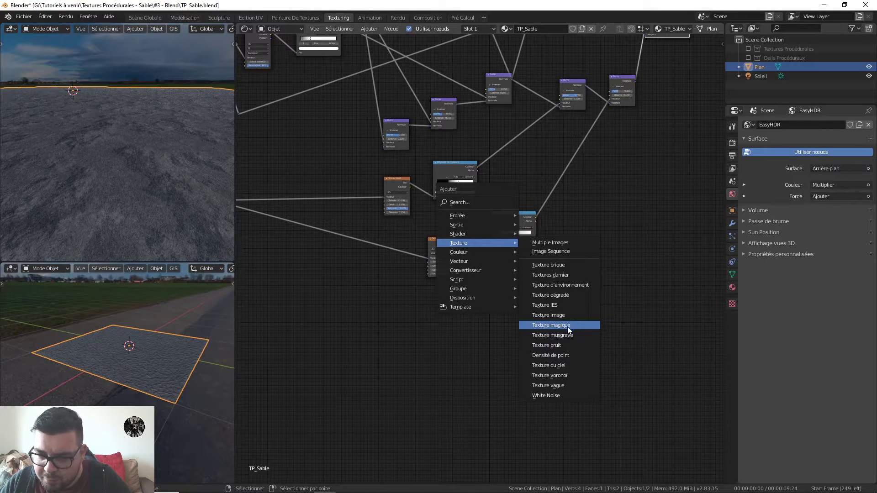
{"action": "left_click", "coordinate": [569, 384]}
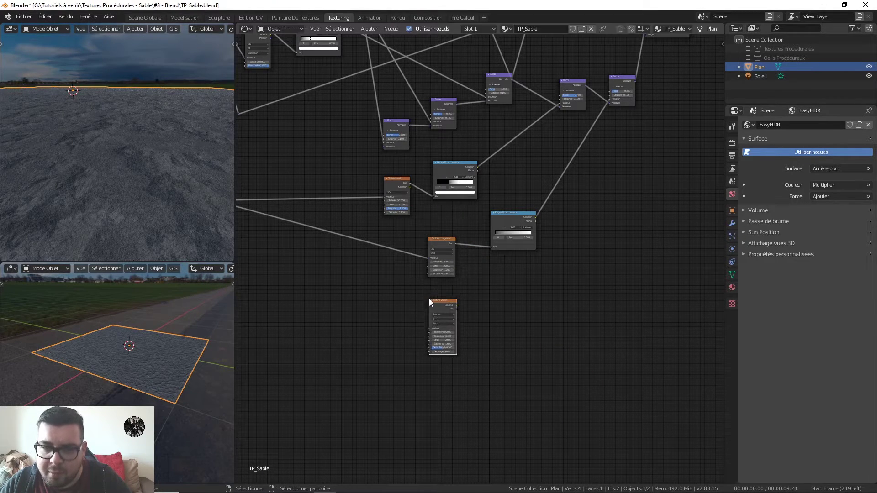
{"action": "left_click", "coordinate": [429, 299]}
{"action": "middle_click_drag", "start_coordinate": [390, 267], "coordinate": [569, 281]}
{"action": "left_click_drag", "start_coordinate": [392, 215], "coordinate": [610, 339]}
{"action": "middle_click_drag", "start_coordinate": [663, 327], "coordinate": [463, 293]}
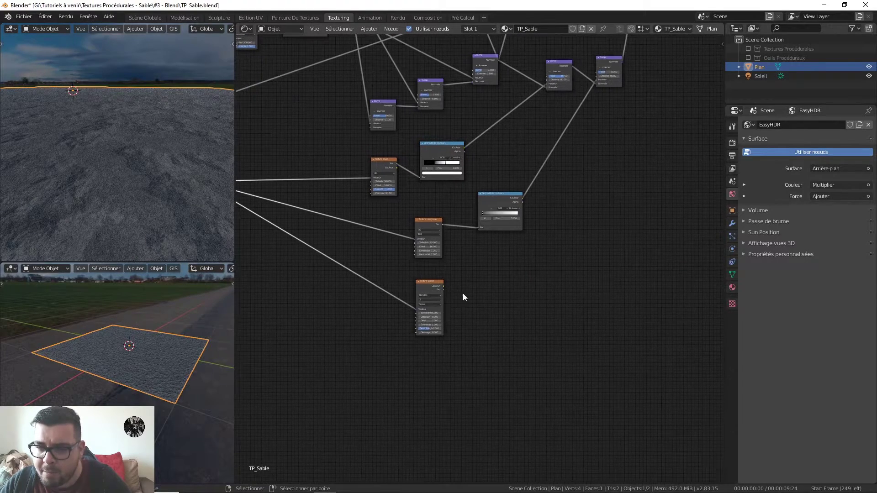
- Add a ColorRamp beside the Wave texture and feed its Fac input from the Wave texture's Color output
{"action": "key", "text": "shift+a"}
{"action": "mouse_move", "coordinate": [482, 311]}
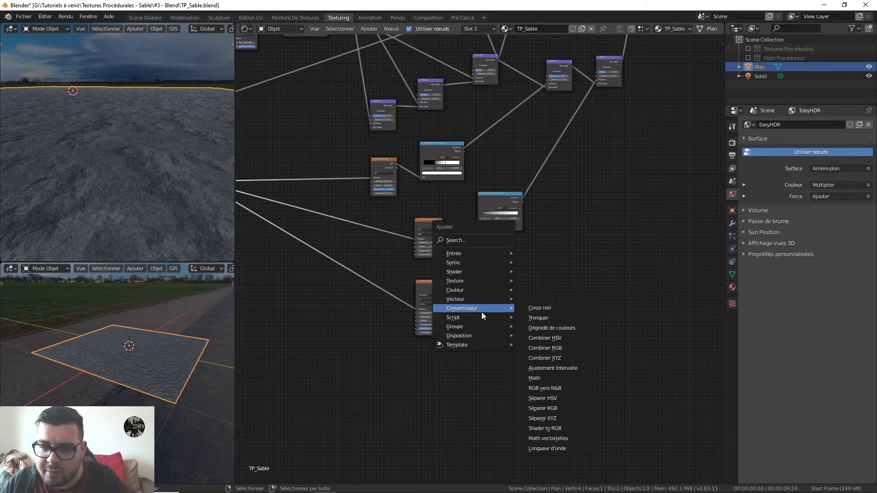
{"action": "left_click", "coordinate": [557, 325]}
{"action": "left_click", "coordinate": [485, 281]}
{"action": "left_click_drag", "start_coordinate": [444, 286], "coordinate": [485, 315]}
- Insert a new Bump node between the last Bump in the chain and the Principled BSDF's Normal input
{"action": "middle_click_drag", "start_coordinate": [624, 221], "coordinate": [550, 251]}
{"action": "key", "text": "shift+a"}
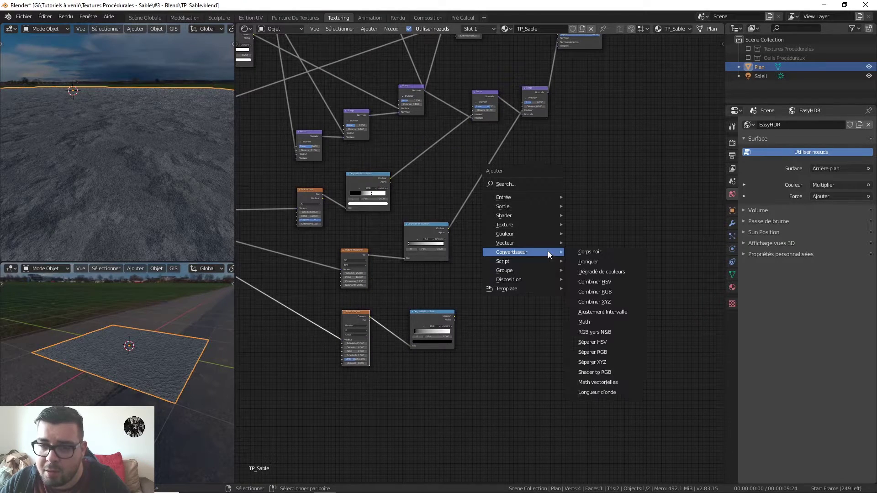
{"action": "mouse_move", "coordinate": [525, 239]}
{"action": "left_click", "coordinate": [594, 242]}
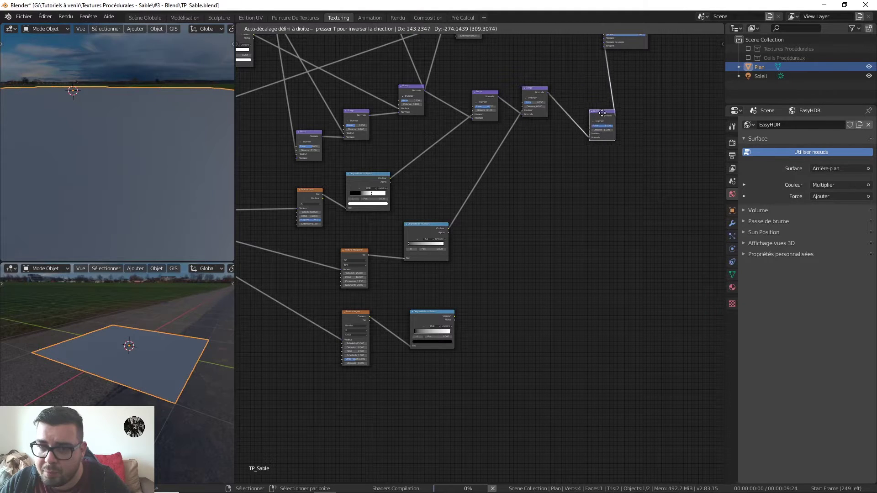
{"action": "left_click", "coordinate": [605, 117]}
- Link the Wave ColorRamp's Color output to the new Bump's Height input
{"action": "left_click", "coordinate": [459, 314]}
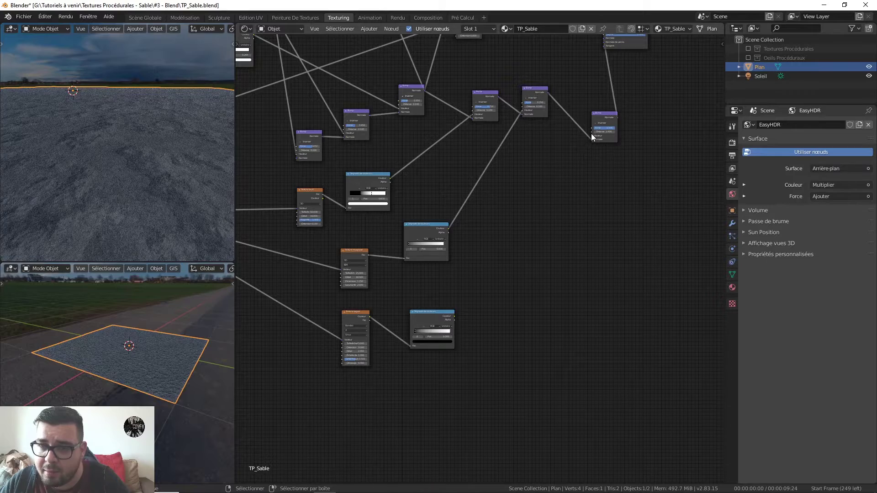
{"action": "left_click_drag", "start_coordinate": [592, 135], "coordinate": [536, 210]}
{"action": "scroll", "coordinate": [592, 148], "scroll_direction": "up", "scroll_amount": 4, "text": "shift"}
{"action": "scroll", "coordinate": [591, 152], "scroll_direction": "up", "scroll_amount": 2}
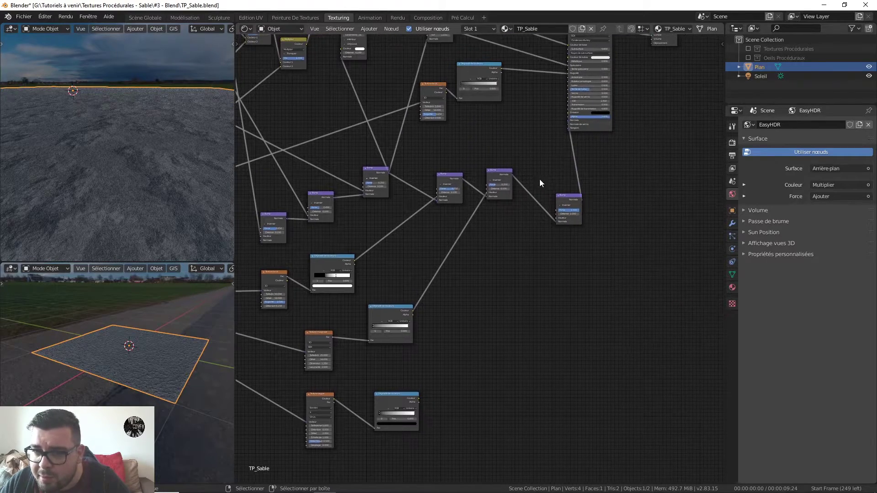
{"action": "left_click_drag", "start_coordinate": [592, 198], "coordinate": [390, 464]}
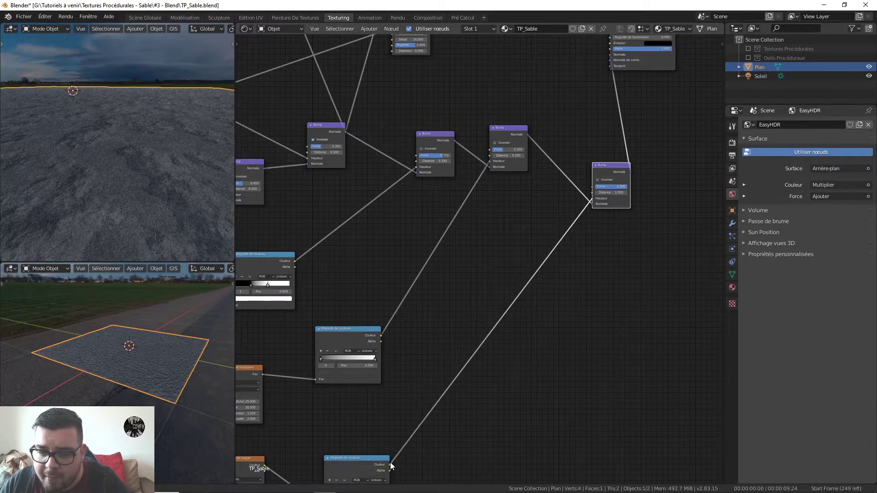
- Set the Wave texture's Scale to 2.5 to widen its bands
{"action": "middle_click_drag", "start_coordinate": [493, 417], "coordinate": [574, 266]}
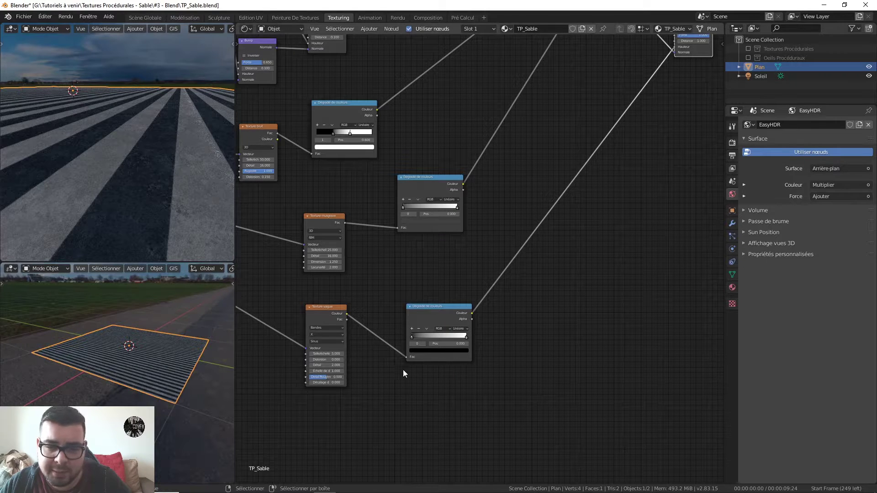
{"action": "scroll", "coordinate": [347, 360], "scroll_direction": "up", "scroll_amount": 1}
{"action": "middle_click_drag", "start_coordinate": [347, 360], "coordinate": [528, 251]}
{"action": "scroll", "coordinate": [581, 245], "scroll_direction": "up", "scroll_amount": 2}
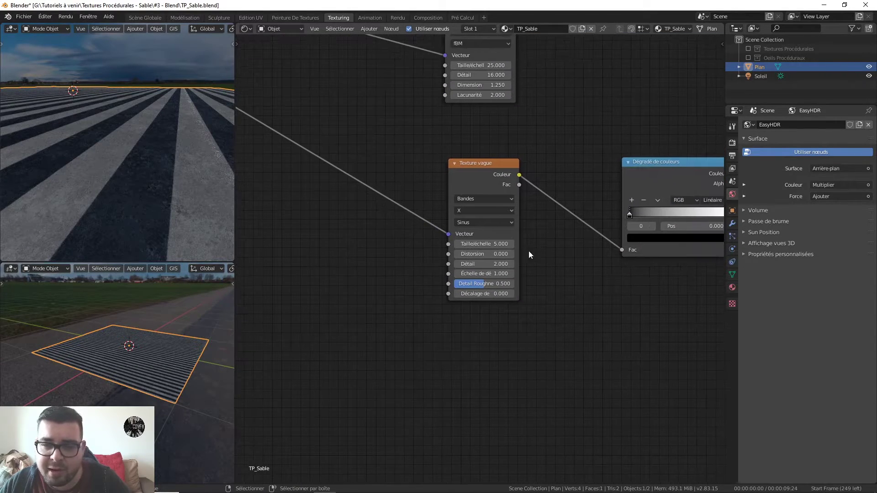
{"action": "middle_click_drag", "start_coordinate": [166, 339], "coordinate": [143, 366]}
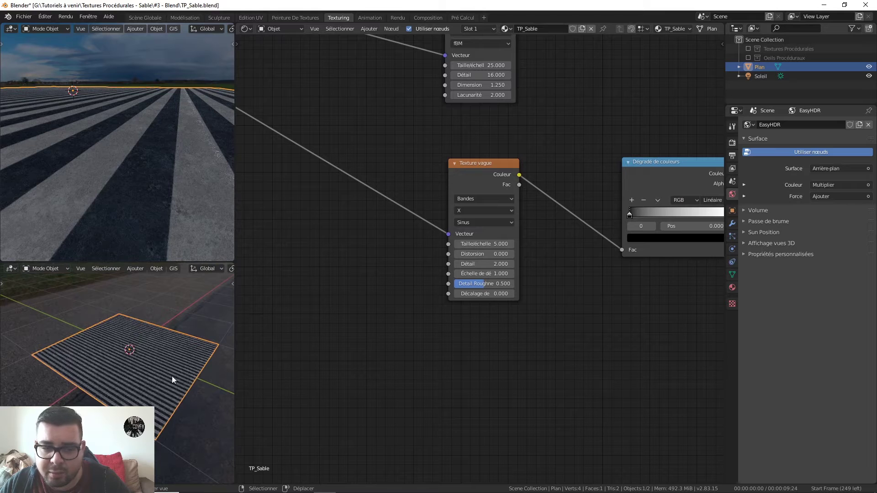
{"action": "scroll", "coordinate": [493, 313], "scroll_direction": "up", "scroll_amount": 2}
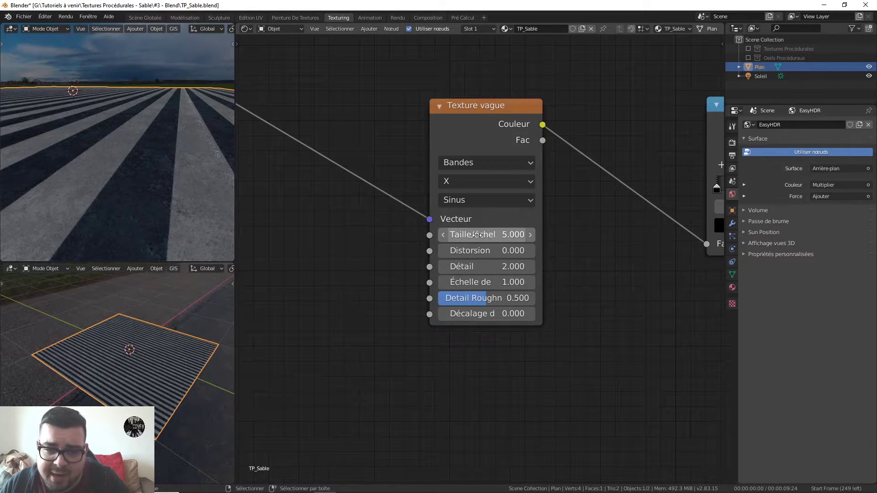
{"action": "left_click", "coordinate": [500, 234]}
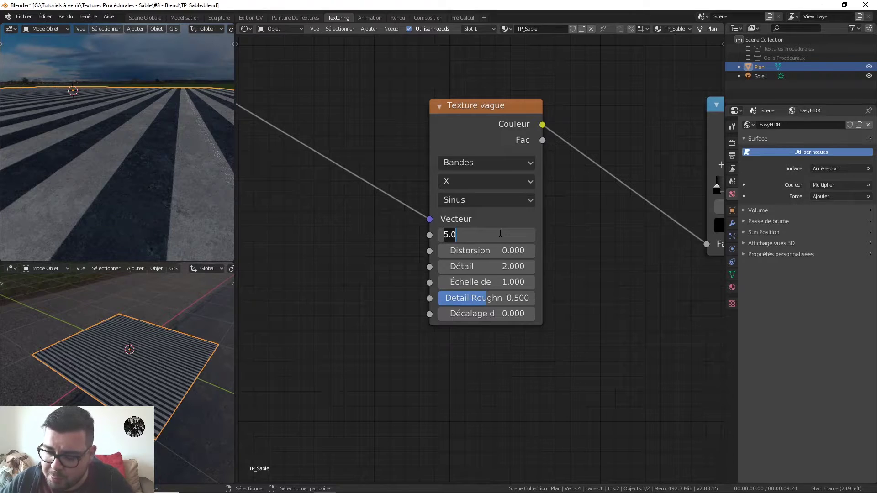
{"action": "type", "text": "2.5"}
{"action": "key", "text": "Return"}
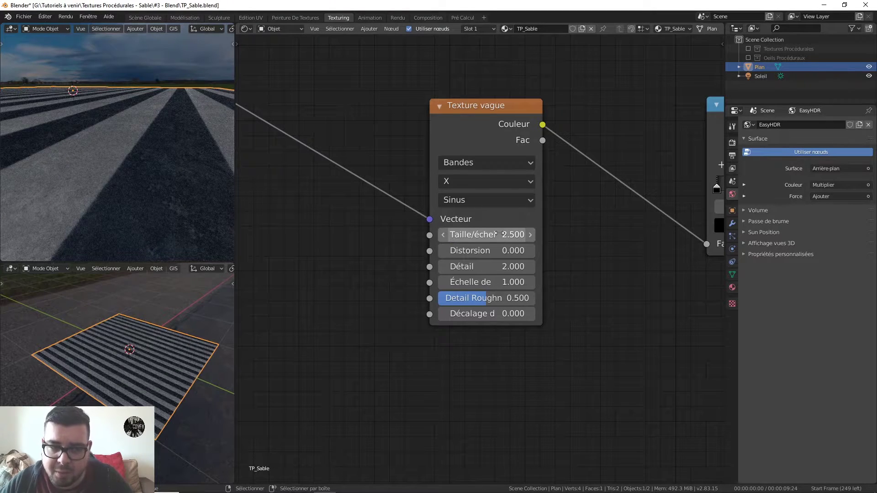
- Try a Distortion of 1.25 on the Wave texture, raise it to about 18.15, and settle on 18
{"action": "left_click", "coordinate": [477, 249]}
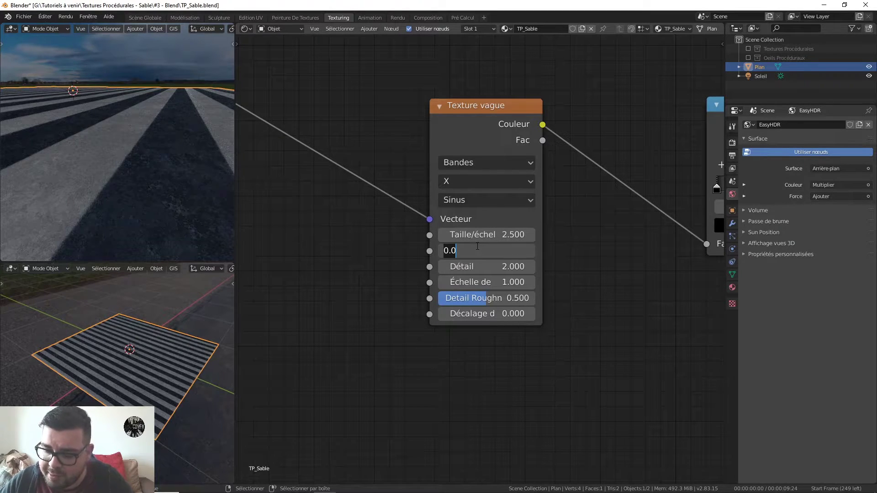
{"action": "type", "text": "1.25"}
{"action": "key", "text": "Return"}
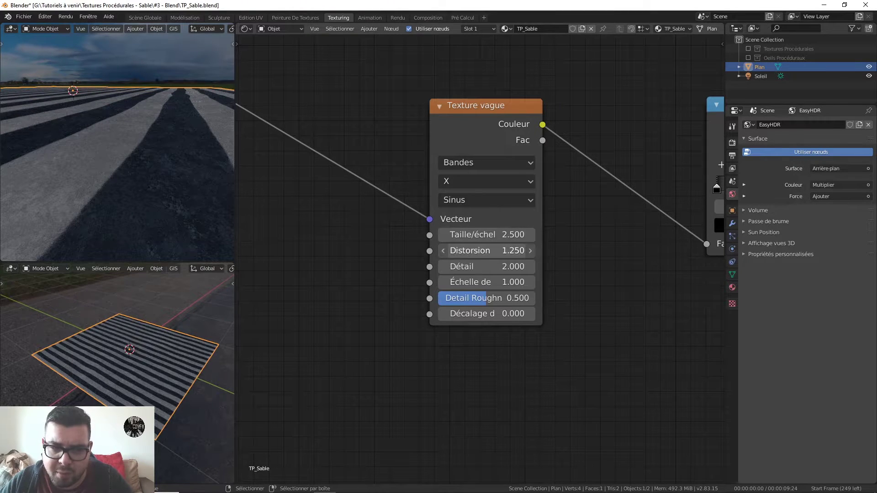
{"action": "left_click_drag", "start_coordinate": [503, 250], "coordinate": [615, 250]}
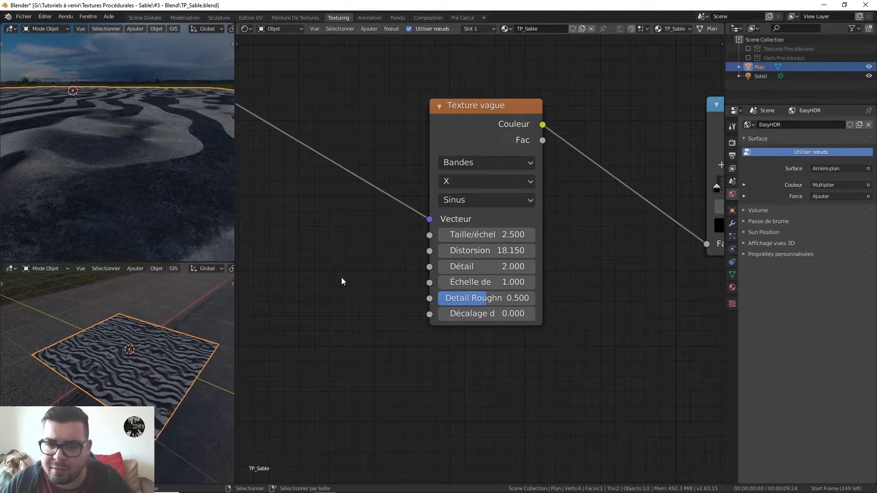
{"action": "left_click", "coordinate": [465, 251]}
{"action": "type", "text": "18"}
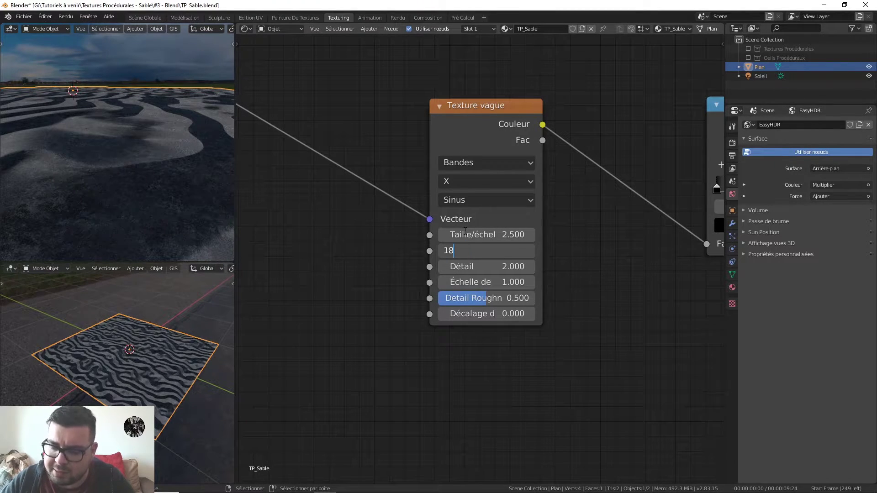
{"action": "key", "text": "Return"}
- Set the Wave texture's Detail to 16 and its Detail Roughness to 0.25, keeping the Phase Offset at 0
{"action": "left_click_drag", "start_coordinate": [490, 269], "coordinate": [539, 269]}
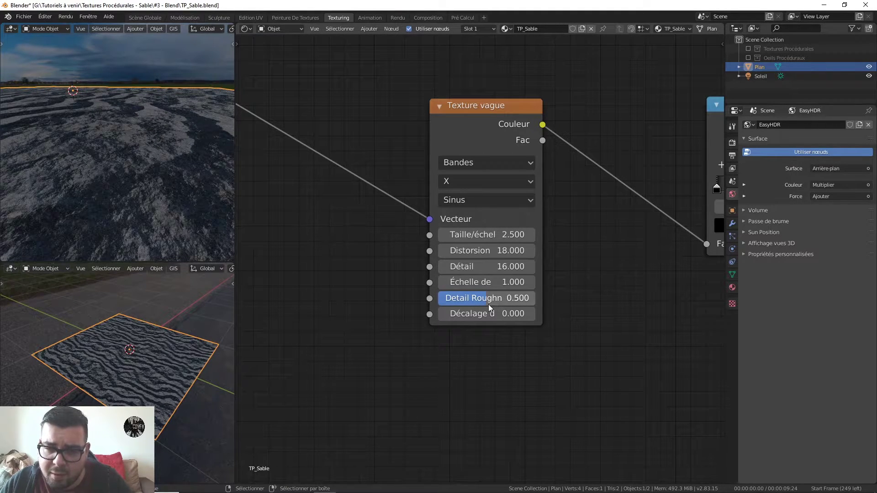
{"action": "left_click", "coordinate": [513, 302]}
{"action": "type", "text": "0"}
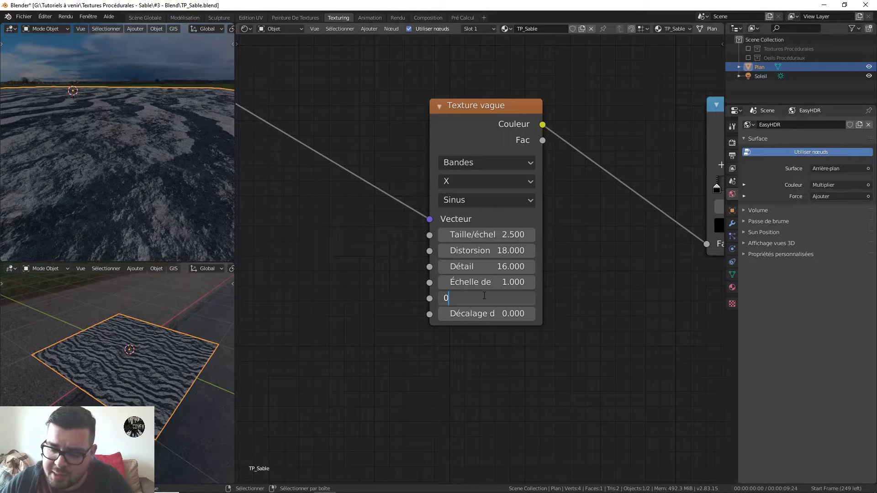
{"action": "type", "text": ".25"}
{"action": "key", "text": "Return"}
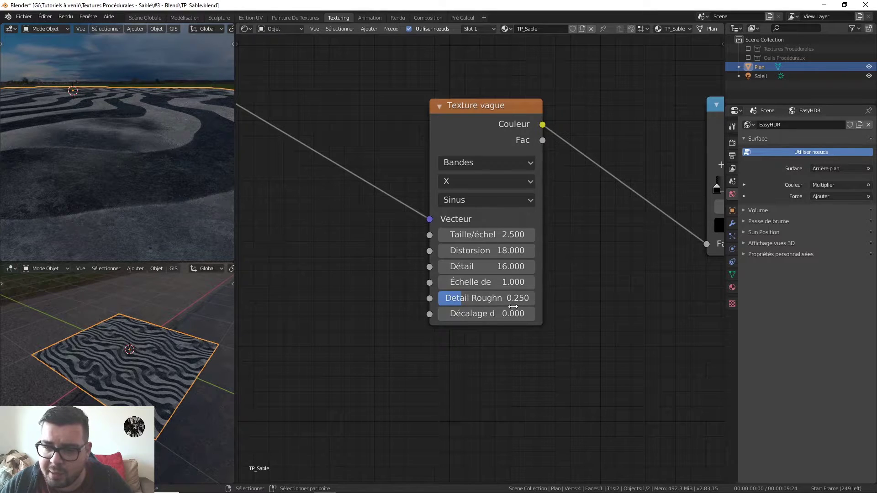
{"action": "left_click_drag", "start_coordinate": [493, 316], "coordinate": [577, 316]}
{"action": "key", "text": "Return"}
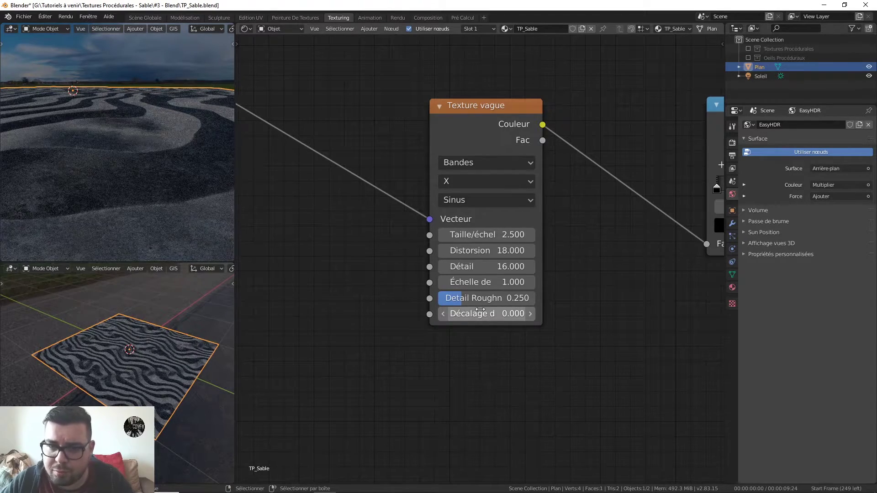
- Set the Wave texture's bands direction to Y and reopen the direction choices
{"action": "middle_click_drag", "start_coordinate": [516, 289], "coordinate": [466, 311]}
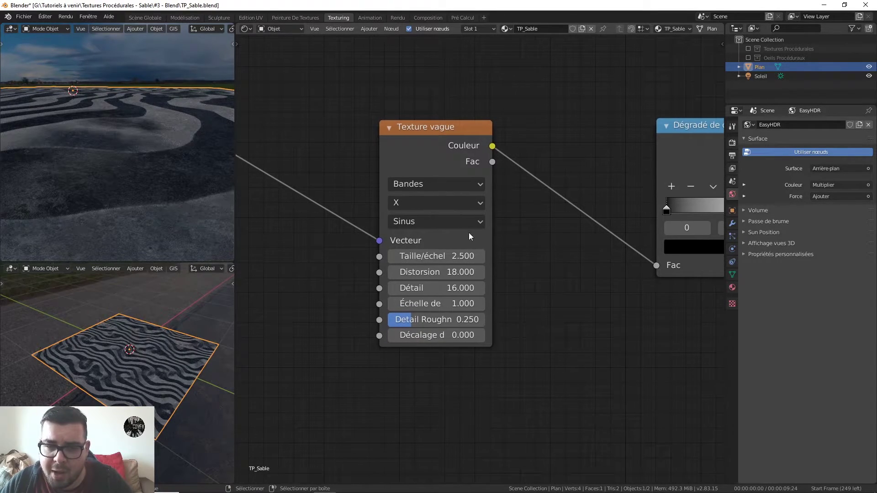
{"action": "left_click", "coordinate": [462, 204]}
{"action": "left_click", "coordinate": [442, 236]}
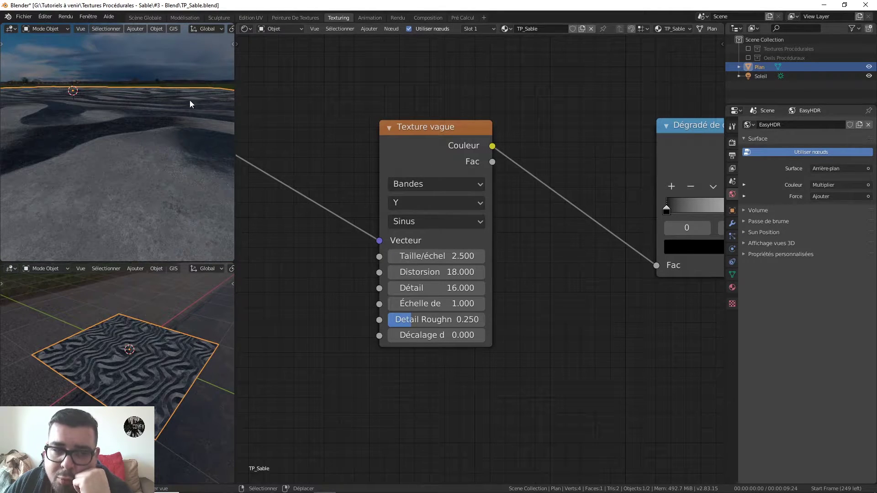
{"action": "left_click", "coordinate": [470, 203]}
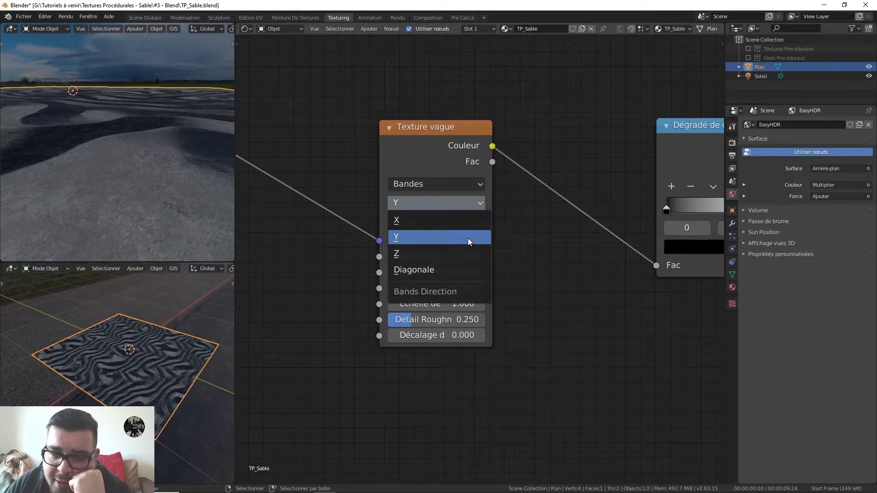
- Try the Z band direction on the Texture vague node and return it to Y
{"action": "left_click", "coordinate": [457, 253]}
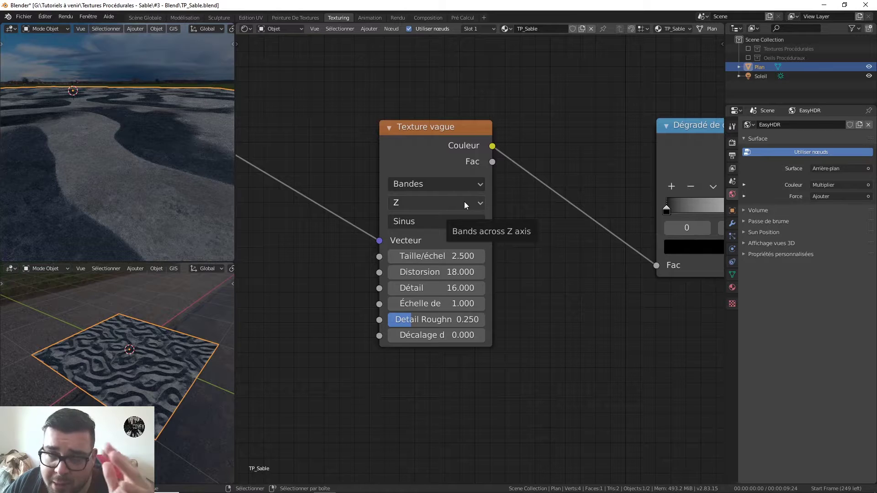
{"action": "left_click", "coordinate": [464, 202]}
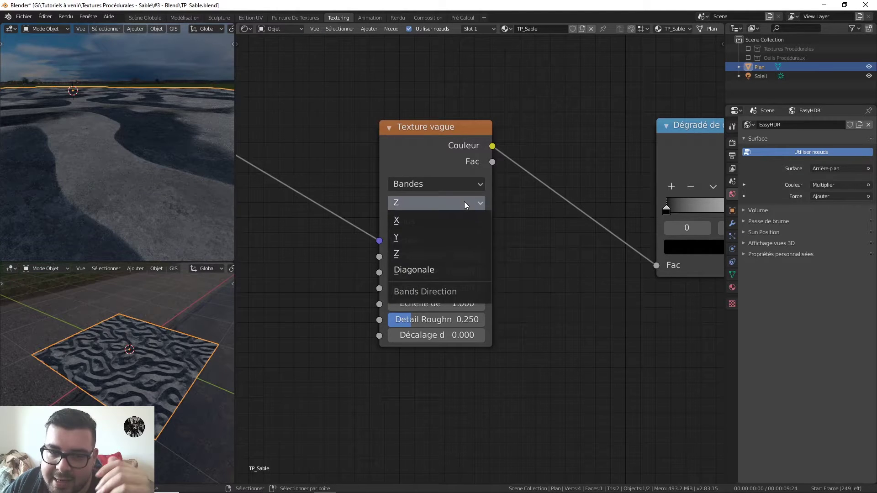
{"action": "left_click", "coordinate": [451, 236]}
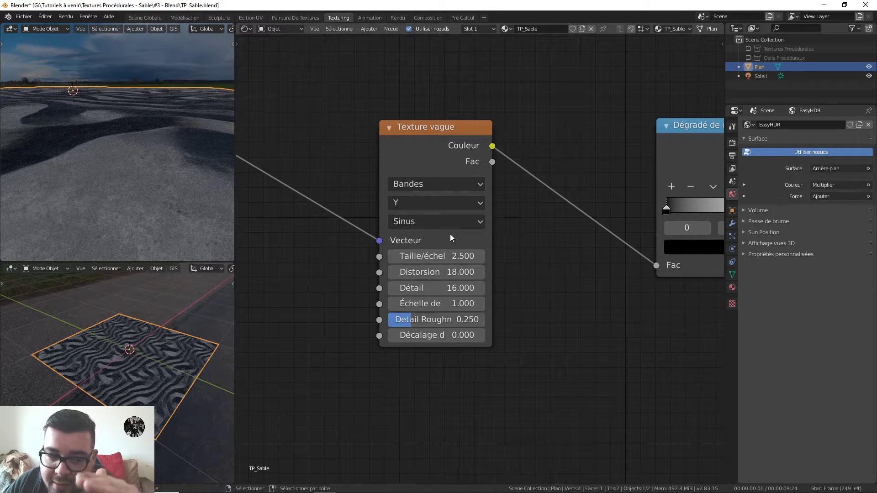
- Set the Texture vague node's band direction to X, keeping the Bandes type and Sinus profile
{"action": "left_click", "coordinate": [459, 205]}
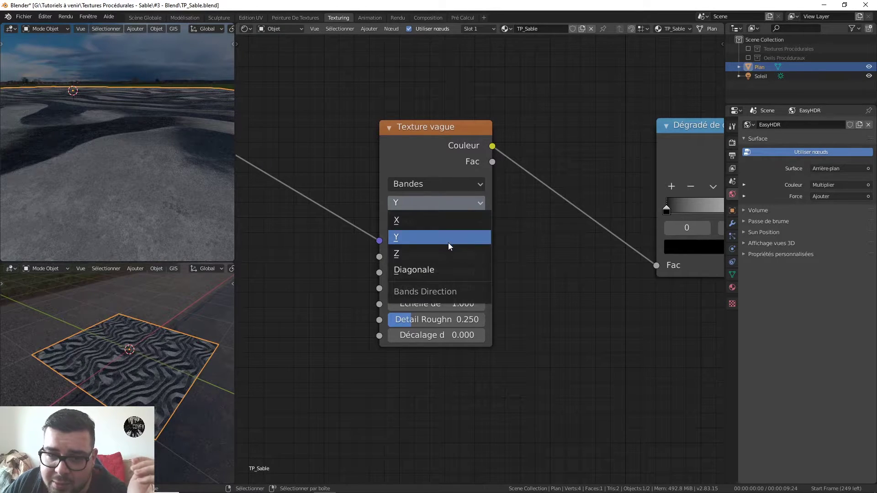
{"action": "left_click", "coordinate": [450, 226]}
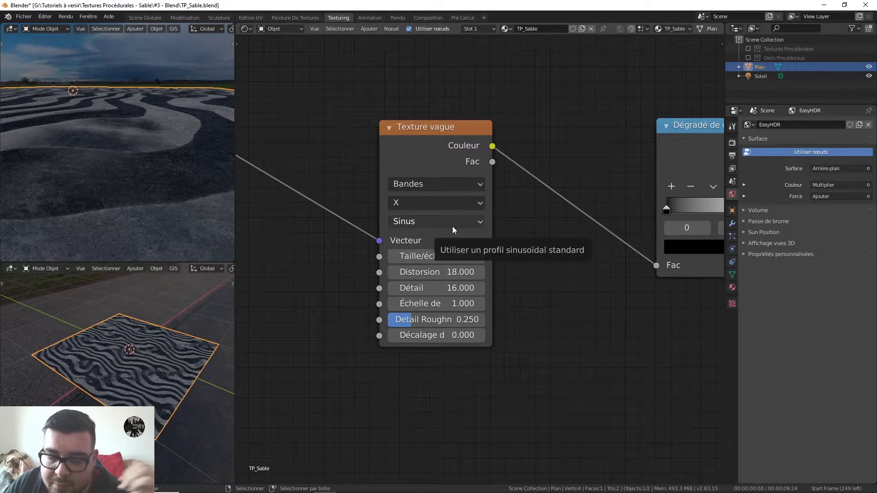
{"action": "left_click", "coordinate": [472, 188]}
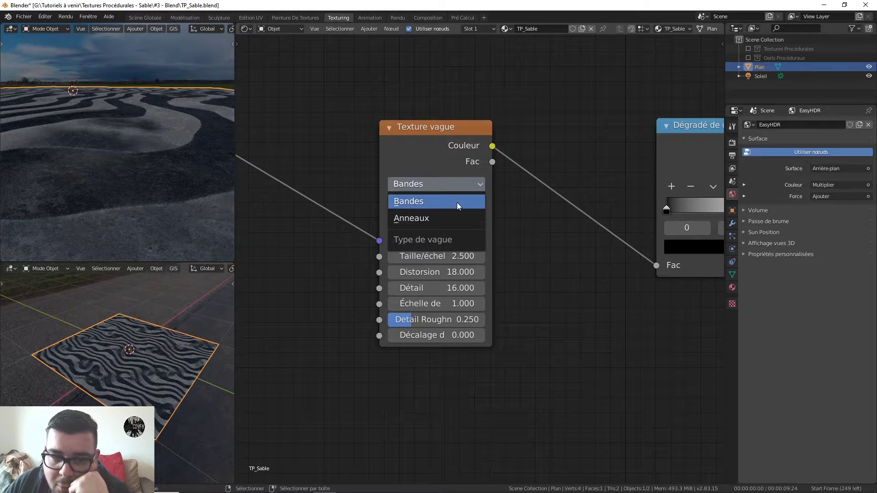
{"action": "left_click", "coordinate": [459, 200]}
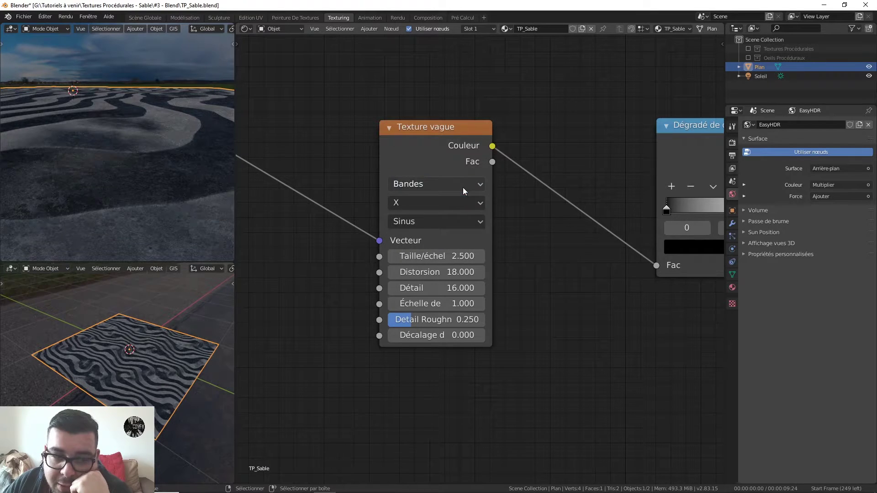
{"action": "left_click", "coordinate": [455, 220]}
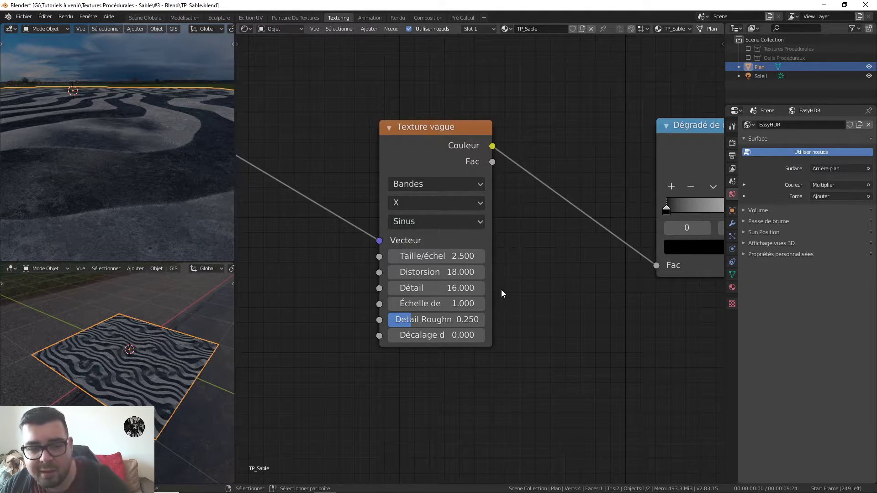
- Lighten the black stop of the wave's colour ramp to dark grey and darken its white stop to light grey
{"action": "middle_click_drag", "start_coordinate": [566, 266], "coordinate": [320, 276]}
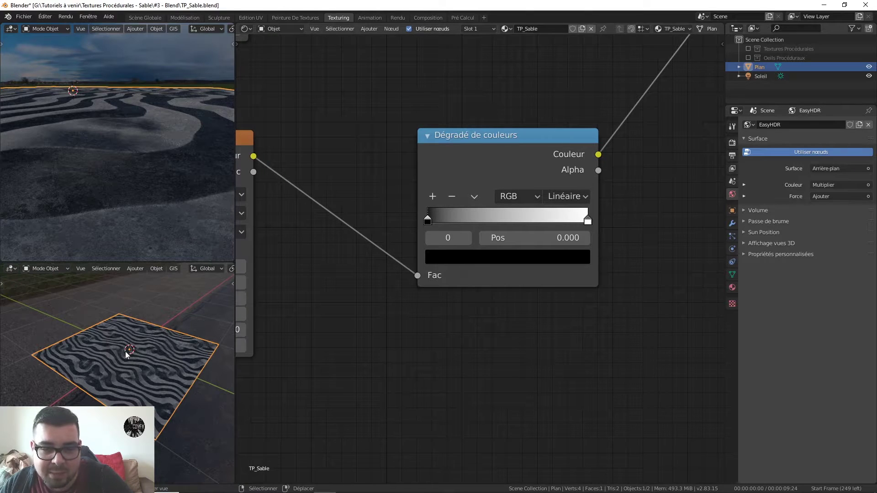
{"action": "middle_click_drag", "start_coordinate": [134, 366], "coordinate": [147, 379]}
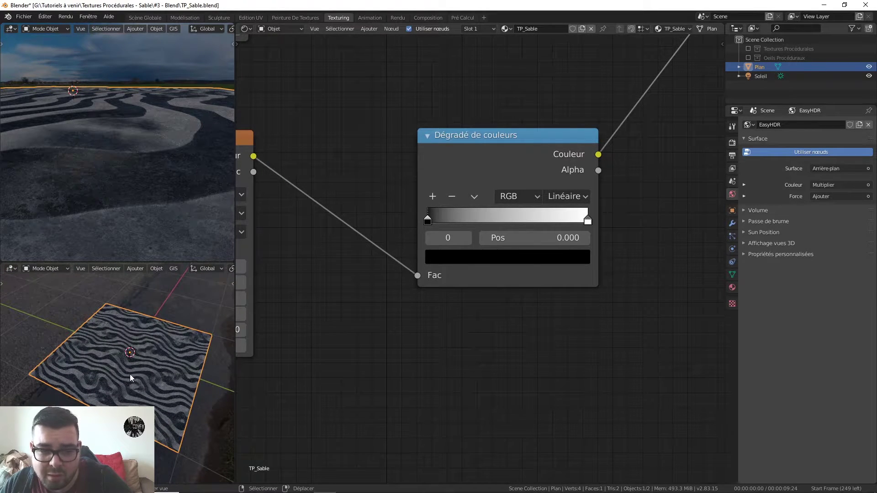
{"action": "left_click", "coordinate": [507, 257]}
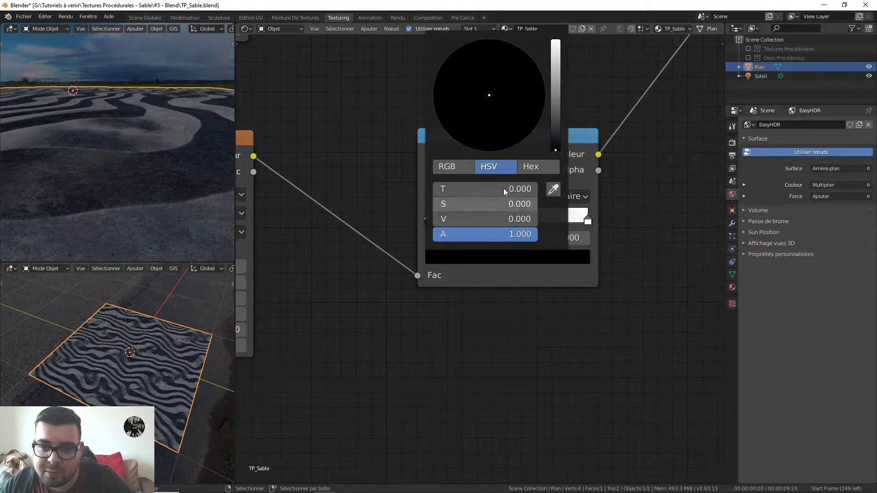
{"action": "left_click_drag", "start_coordinate": [557, 137], "coordinate": [556, 127]}
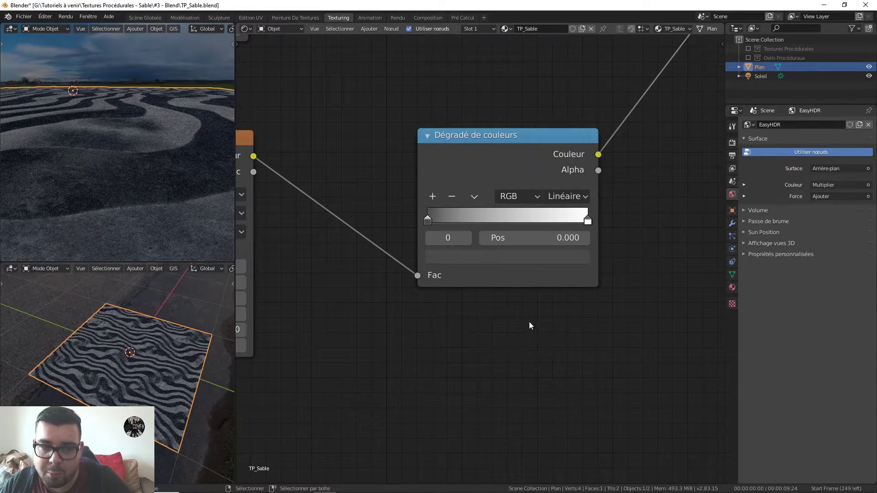
{"action": "left_click", "coordinate": [583, 223]}
{"action": "left_click", "coordinate": [565, 257]}
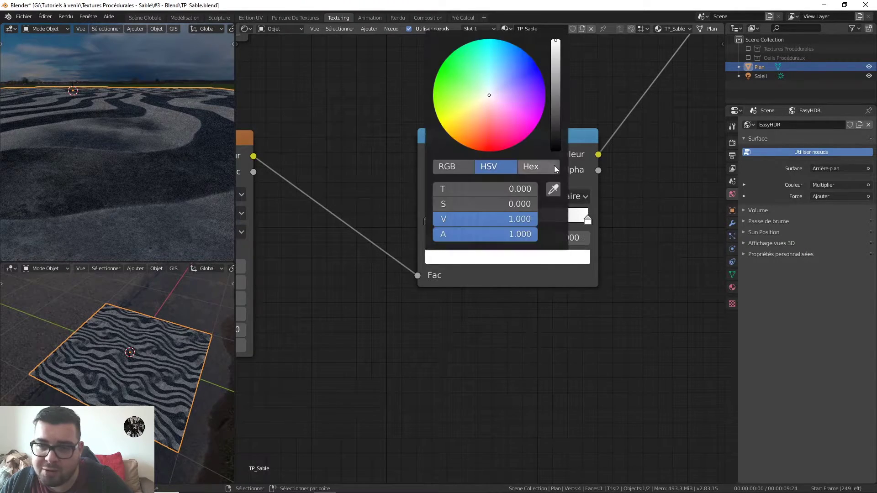
{"action": "mouse_move", "coordinate": [560, 58]}
{"action": "left_mouse_down"}
{"action": "mouse_move", "coordinate": [555, 48]}
{"action": "mouse_move", "coordinate": [555, 73]}
{"action": "left_mouse_up"}
- Move the wave ramp's dark stop to about 0.464 and its light stop to about 0.895
{"action": "left_click_drag", "start_coordinate": [423, 219], "coordinate": [505, 221]}
{"action": "left_click", "coordinate": [429, 219]}
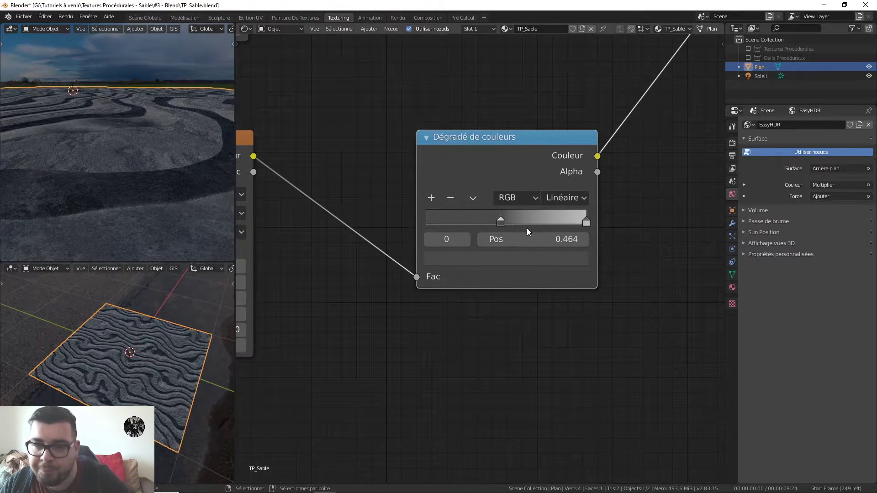
{"action": "left_click_drag", "start_coordinate": [585, 222], "coordinate": [569, 222]}
{"action": "scroll", "coordinate": [113, 171], "scroll_direction": "down", "scroll_amount": 6}
{"action": "middle_click_drag", "start_coordinate": [115, 160], "coordinate": [133, 190]}
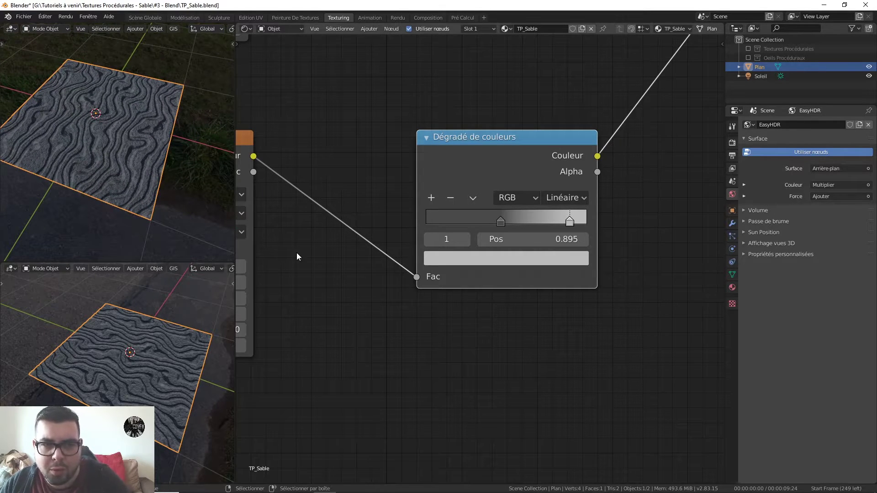
- Set the Texture vague node's Distorsion to 10
{"action": "middle_click_drag", "start_coordinate": [297, 253], "coordinate": [424, 269]}
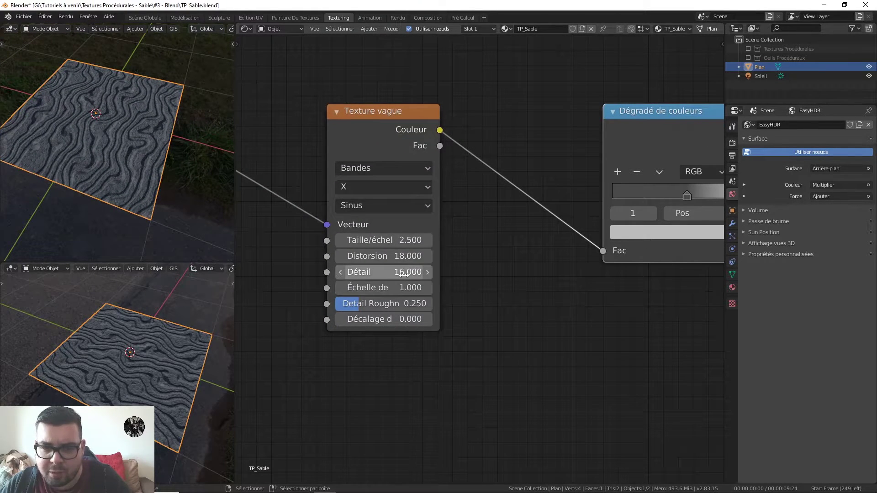
{"action": "left_click_drag", "start_coordinate": [383, 256], "coordinate": [363, 256]}
{"action": "left_click", "coordinate": [402, 256]}
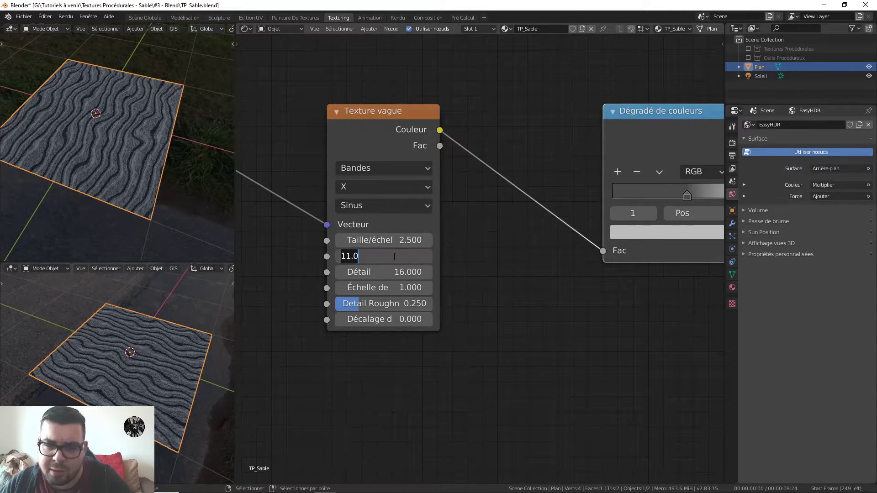
{"action": "type", "text": "10"}
{"action": "key", "text": "Return"}
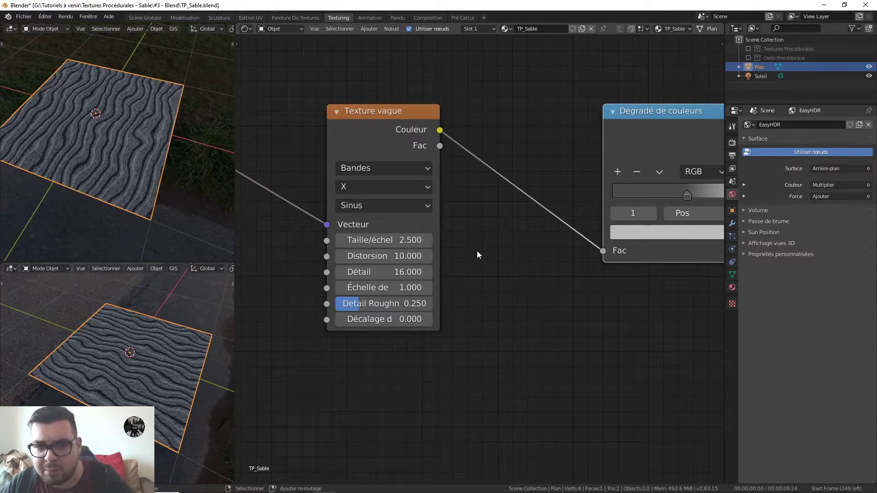
- Preview the last Bump node's normal output on the plane and inspect it up close
{"action": "middle_click_drag", "start_coordinate": [478, 252], "coordinate": [386, 290]}
{"action": "scroll", "coordinate": [578, 272], "scroll_direction": "down", "scroll_amount": 1}
{"action": "middle_click_drag", "start_coordinate": [577, 272], "coordinate": [274, 443]}
{"action": "scroll", "coordinate": [480, 301], "scroll_direction": "down", "scroll_amount": 9}
{"action": "middle_click_drag", "start_coordinate": [608, 130], "coordinate": [472, 294]}
{"action": "middle_click_drag", "start_coordinate": [515, 215], "coordinate": [488, 290]}
{"action": "left_click", "coordinate": [473, 54]}
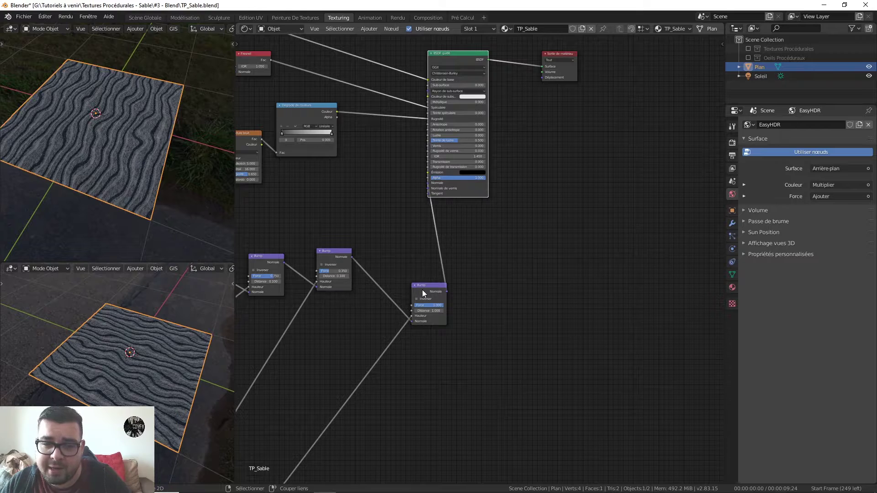
{"action": "left_click", "coordinate": [438, 288], "text": "ctrl+shift"}
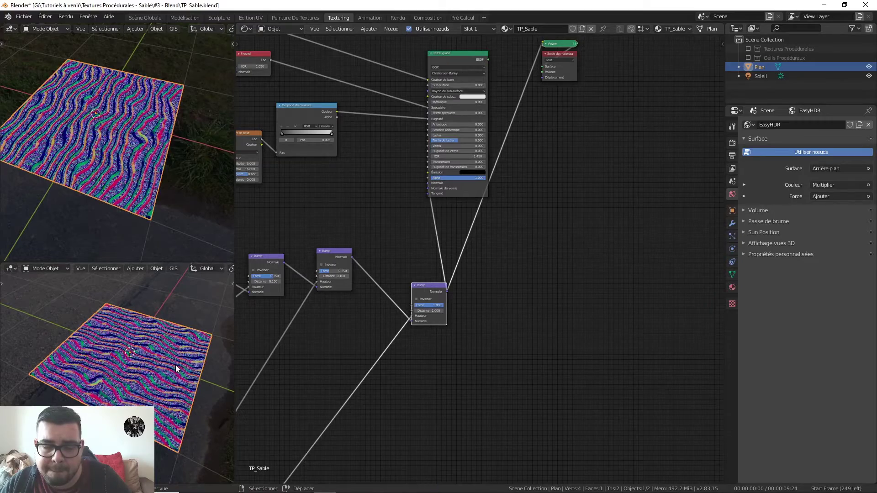
{"action": "mouse_move", "coordinate": [175, 366]}
{"action": "middle_mouse_down"}
{"action": "mouse_move", "coordinate": [170, 333]}
{"action": "mouse_move", "coordinate": [171, 353]}
{"action": "mouse_move", "coordinate": [132, 385]}
{"action": "mouse_move", "coordinate": [164, 366]}
{"action": "middle_mouse_up"}
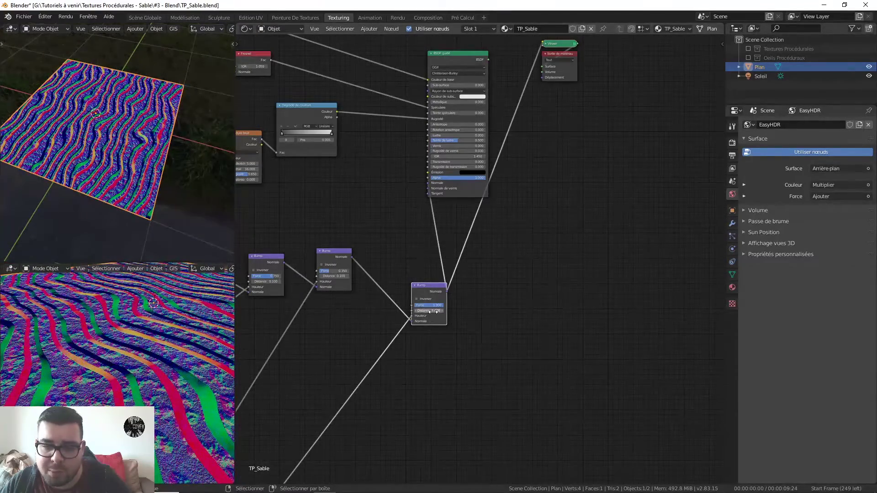
- Reduce the last Bump node's Distance to 0.250 and set its Force to 0.25
{"action": "left_click_drag", "start_coordinate": [433, 311], "coordinate": [430, 318]}
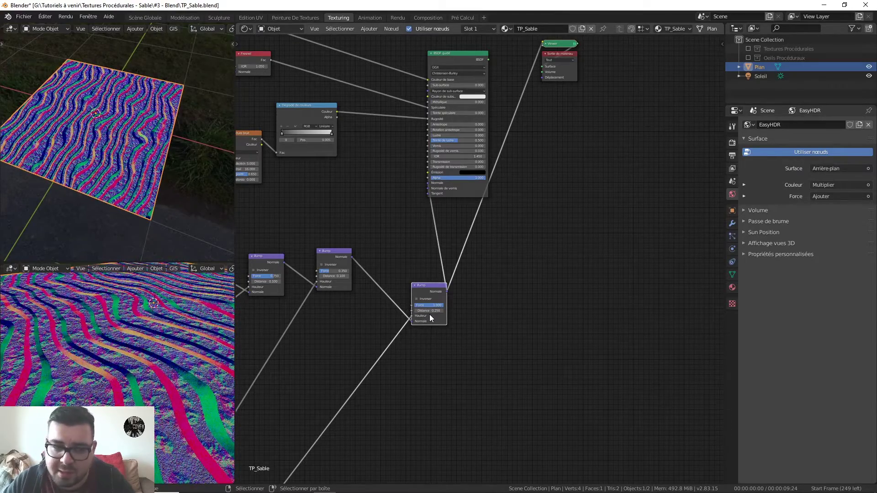
{"action": "double_click", "coordinate": [436, 304]}
{"action": "type", "text": "0"}
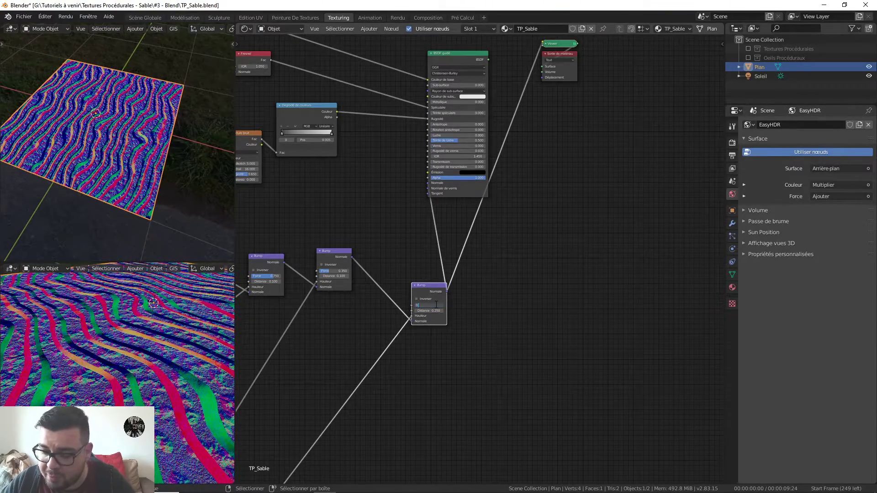
{"action": "type", "text": ".25"}
{"action": "key", "text": "Return"}
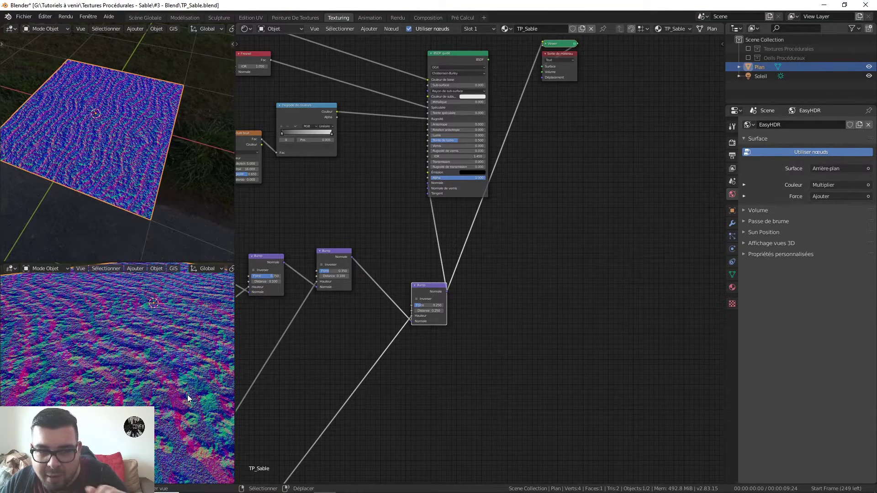
- Reconnect the BSDF guidé node to the material output for preview and shift it slightly closer to that output
{"action": "middle_click_drag", "start_coordinate": [640, 138], "coordinate": [619, 202]}
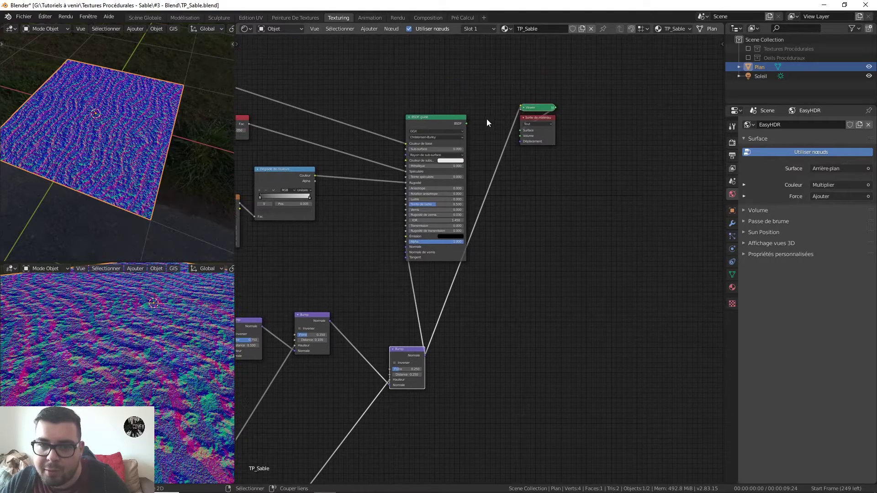
{"action": "left_click", "coordinate": [456, 117], "text": "ctrl+shift"}
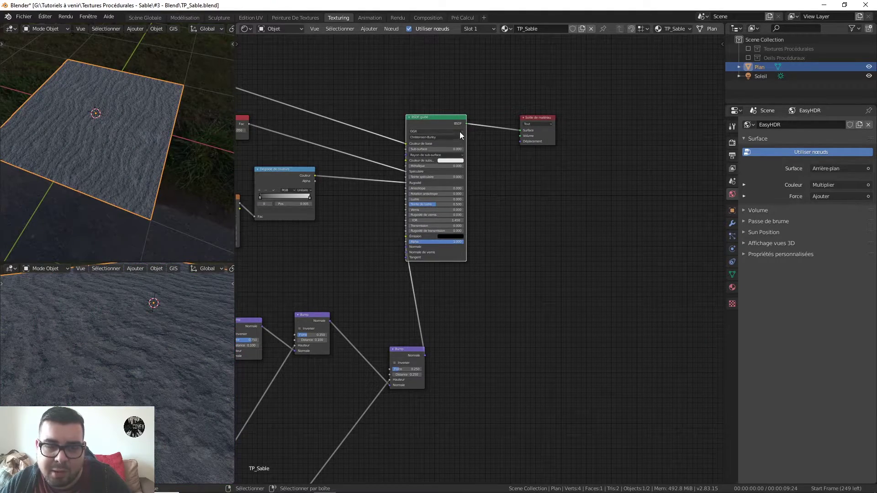
{"action": "left_click_drag", "start_coordinate": [451, 120], "coordinate": [467, 119]}
- Examine the rippled sand surface from near and far, and review the layout of the whole TP_Sable node tree
{"action": "scroll", "coordinate": [170, 374], "scroll_direction": "down", "scroll_amount": 4}
{"action": "middle_click_drag", "start_coordinate": [171, 374], "coordinate": [213, 372]}
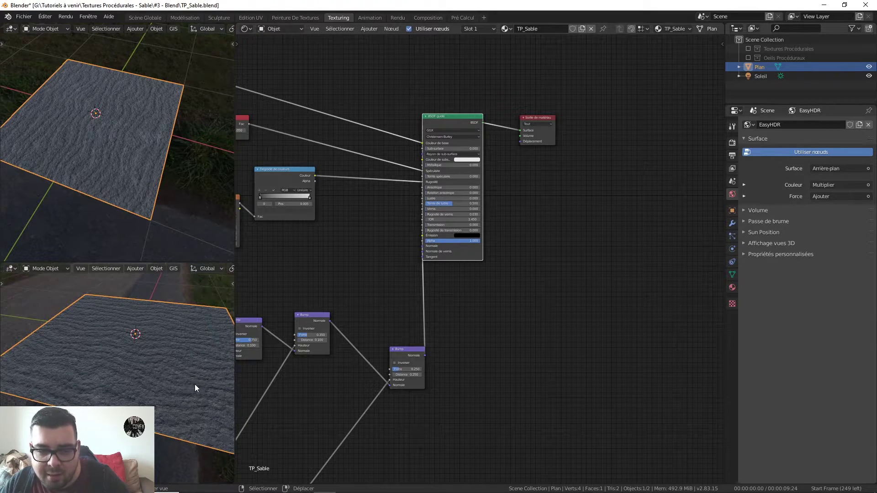
{"action": "scroll", "coordinate": [165, 393], "scroll_direction": "up", "scroll_amount": 4}
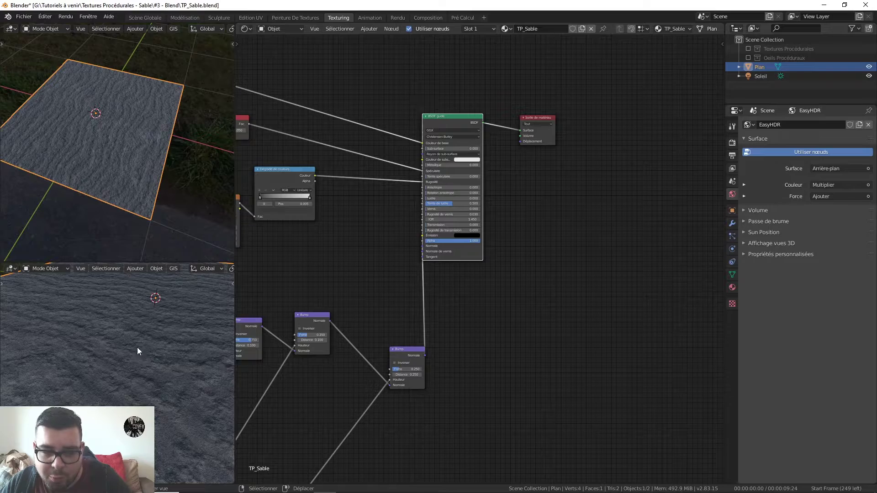
{"action": "scroll", "coordinate": [145, 351], "scroll_direction": "down", "scroll_amount": 5}
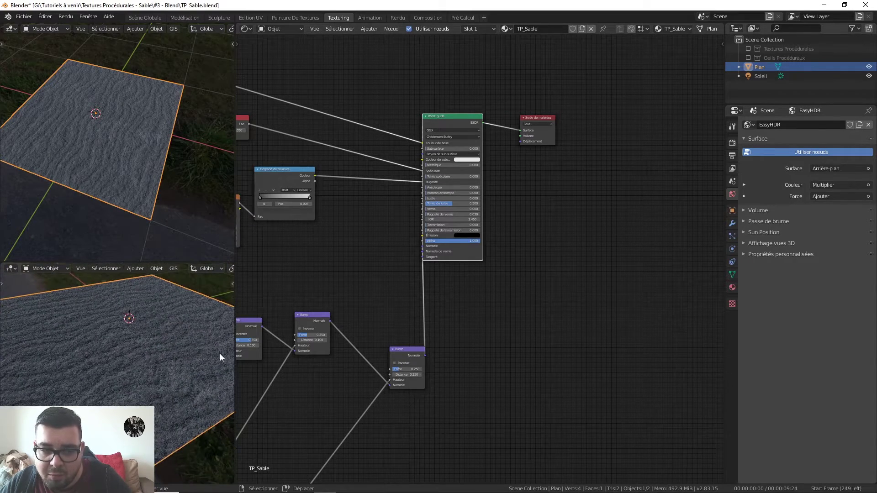
{"action": "scroll", "coordinate": [305, 372], "scroll_direction": "down", "scroll_amount": 3}
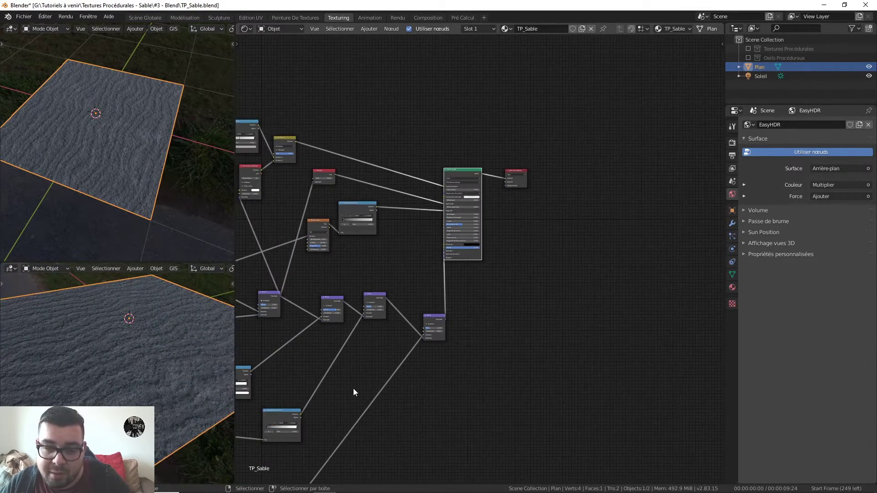
{"action": "middle_click_drag", "start_coordinate": [352, 389], "coordinate": [440, 299]}
{"action": "middle_click_drag", "start_coordinate": [388, 317], "coordinate": [471, 270]}
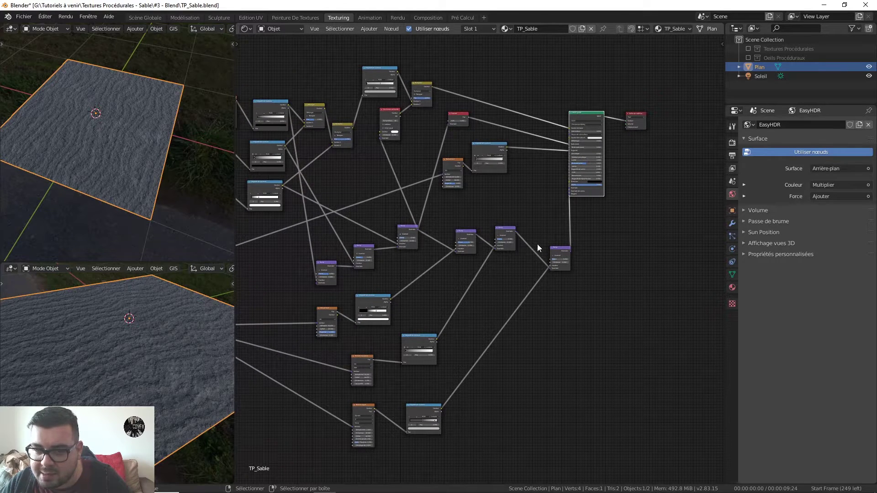
{"action": "scroll", "coordinate": [492, 333], "scroll_direction": "down", "scroll_amount": 2}
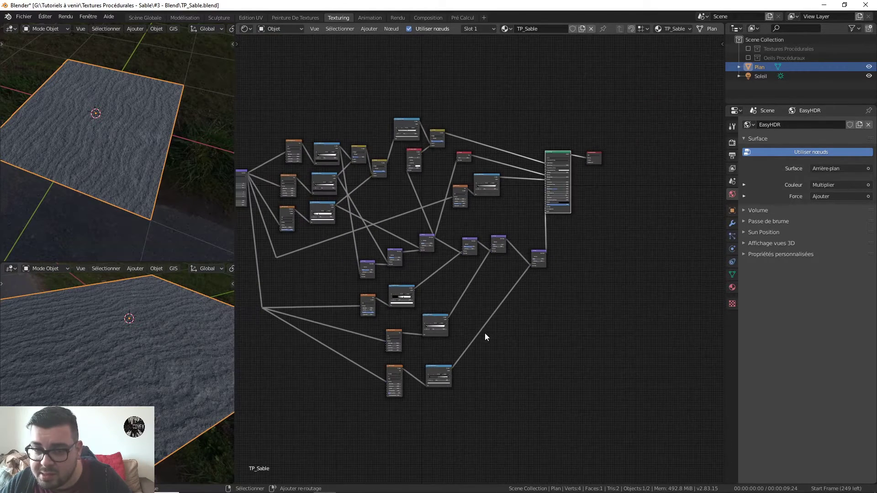
{"action": "middle_click_drag", "start_coordinate": [485, 334], "coordinate": [519, 320]}
{"action": "middle_click_drag", "start_coordinate": [380, 404], "coordinate": [434, 338]}
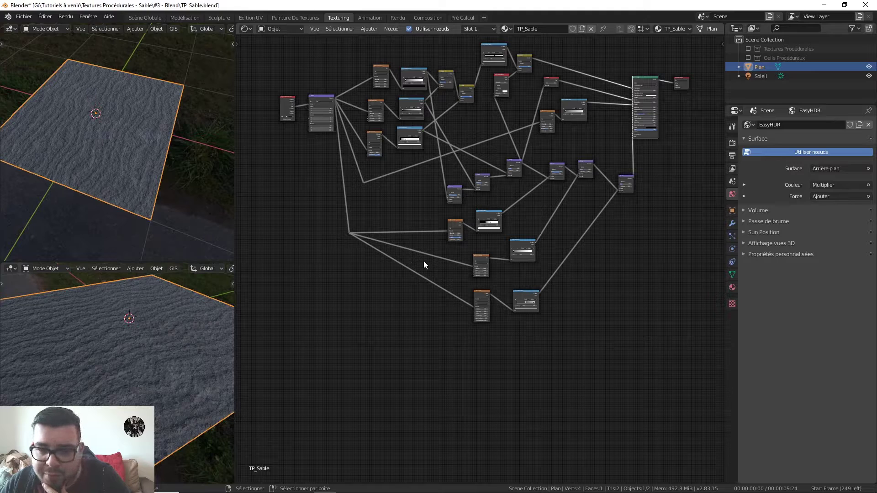
- Move the material output and BSDF guidé nodes farther from the rest of the tree to free space before them
{"action": "middle_click_drag", "start_coordinate": [672, 256], "coordinate": [490, 367]}
{"action": "scroll", "coordinate": [571, 139], "scroll_direction": "up", "scroll_amount": 2}
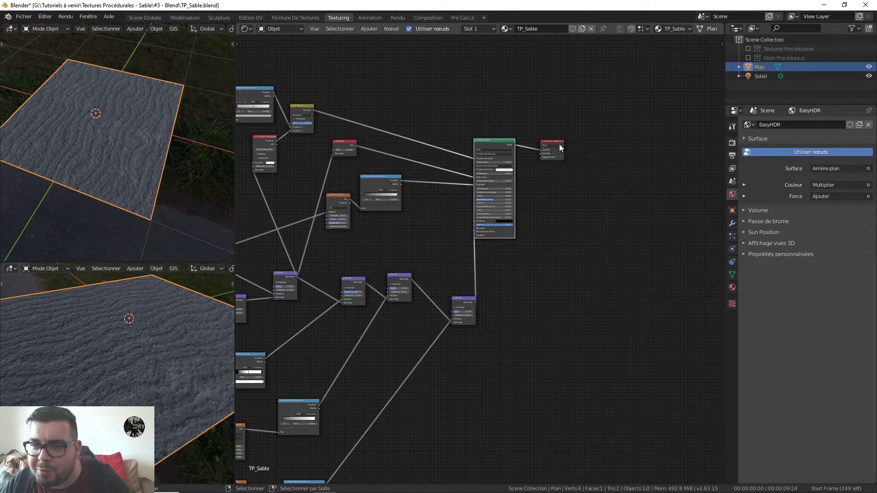
{"action": "left_click_drag", "start_coordinate": [555, 143], "coordinate": [616, 123]}
{"action": "left_click_drag", "start_coordinate": [514, 139], "coordinate": [556, 124]}
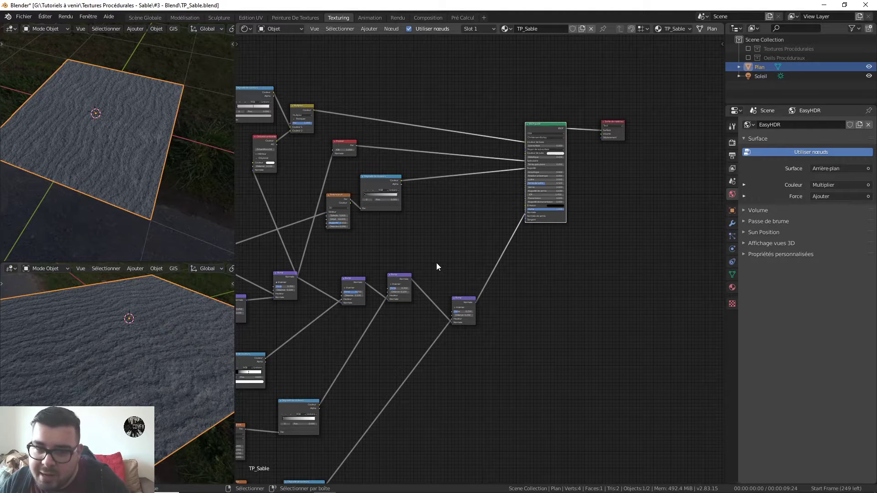
- Move the texture coordinate and Mapping nodes lower and farther from the texture nodes they feed
{"action": "key", "text": "Home"}
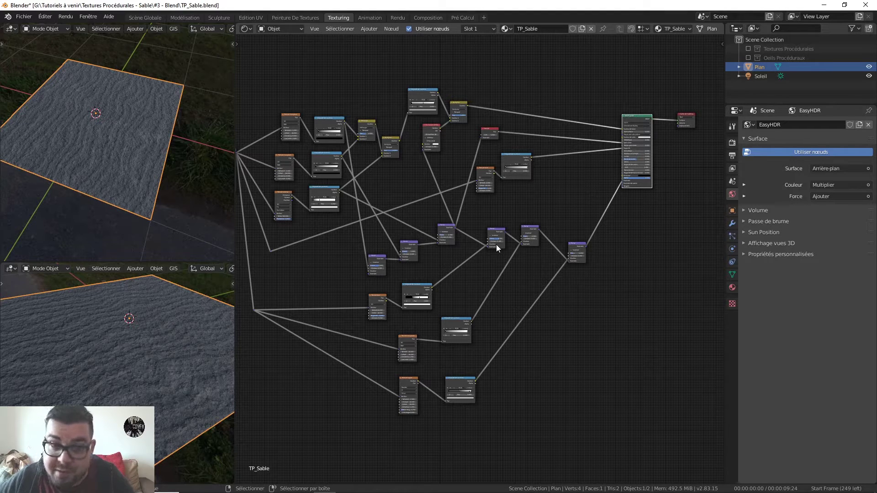
{"action": "key", "text": "Home"}
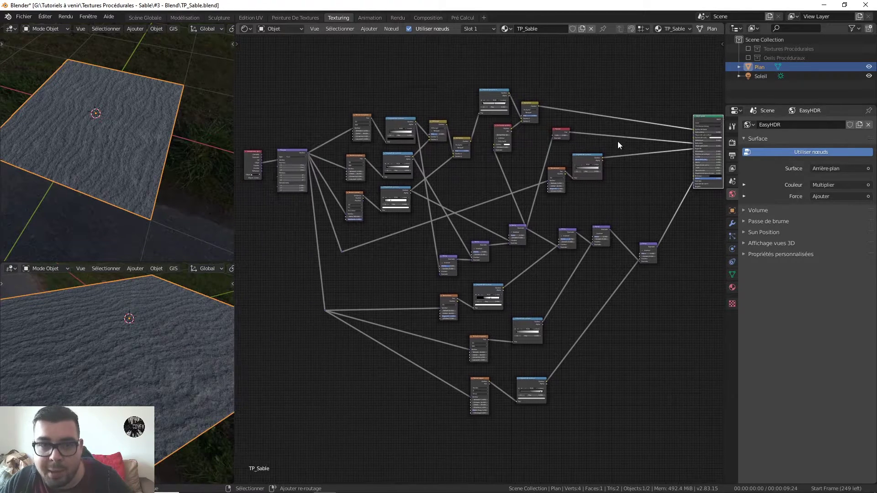
{"action": "left_click_drag", "start_coordinate": [344, 151], "coordinate": [324, 211]}
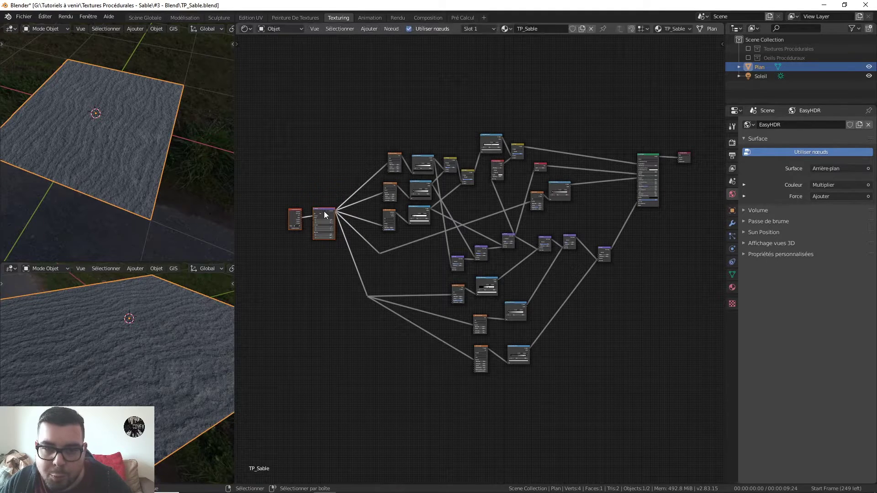
- Review the TP_Sable node tree, examining the Musgrave, Voronoi, colour ramp and mix nodes and their links
{"action": "scroll", "coordinate": [412, 264], "scroll_direction": "up", "scroll_amount": 5}
{"action": "middle_click_drag", "start_coordinate": [419, 221], "coordinate": [379, 252], "text": "shift"}
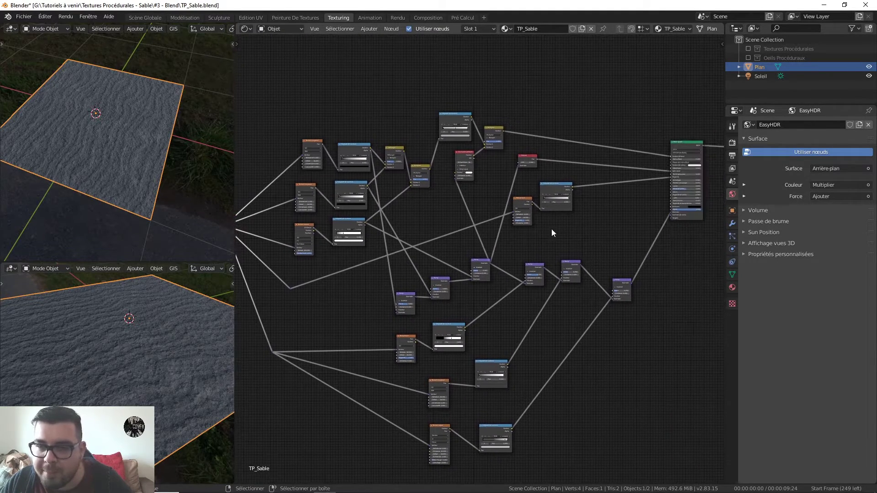
{"action": "scroll", "coordinate": [478, 252], "scroll_direction": "up", "scroll_amount": 5}
{"action": "middle_click_drag", "start_coordinate": [395, 215], "coordinate": [617, 239], "text": "shift"}
{"action": "mouse_move", "coordinate": [510, 227]}
{"action": "middle_mouse_down", "text": "shift"}
{"action": "mouse_move", "coordinate": [546, 236]}
{"action": "mouse_move", "coordinate": [524, 234]}
{"action": "middle_mouse_up", "text": "shift"}
{"action": "scroll", "coordinate": [554, 233], "scroll_direction": "down", "scroll_amount": 5}
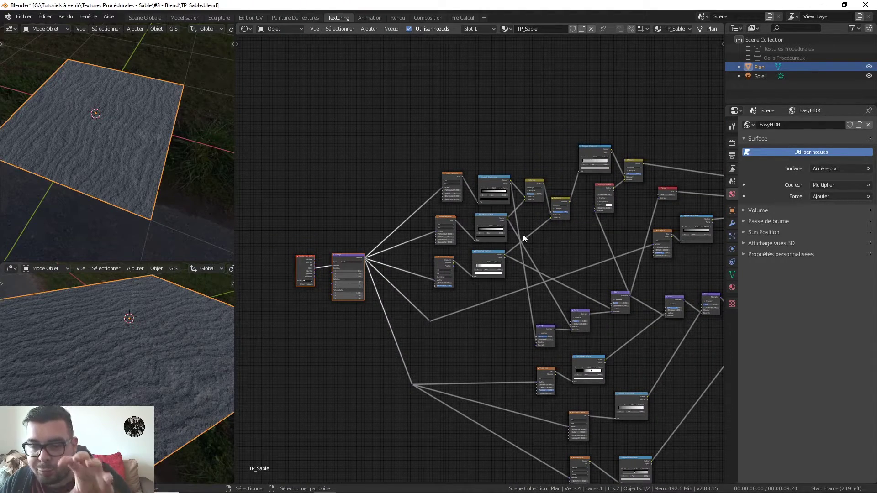
{"action": "middle_click_drag", "start_coordinate": [528, 229], "coordinate": [486, 226], "text": "shift"}
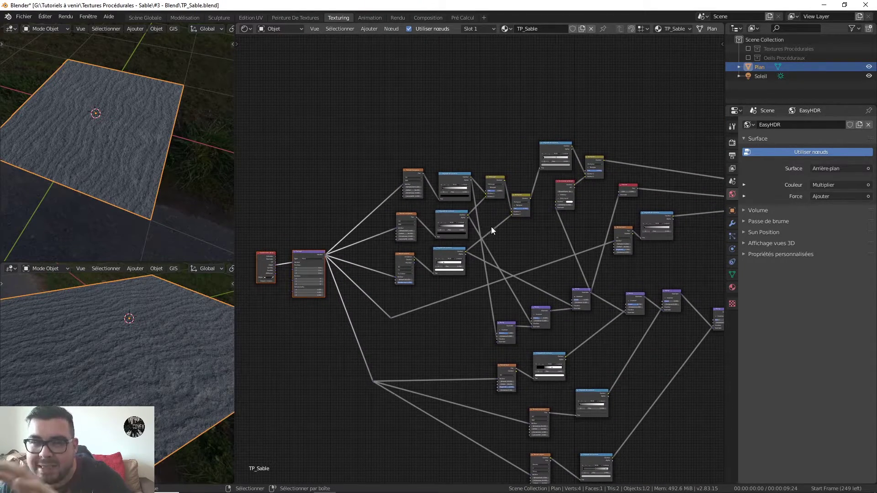
{"action": "scroll", "coordinate": [418, 263], "scroll_direction": "up", "scroll_amount": 4}
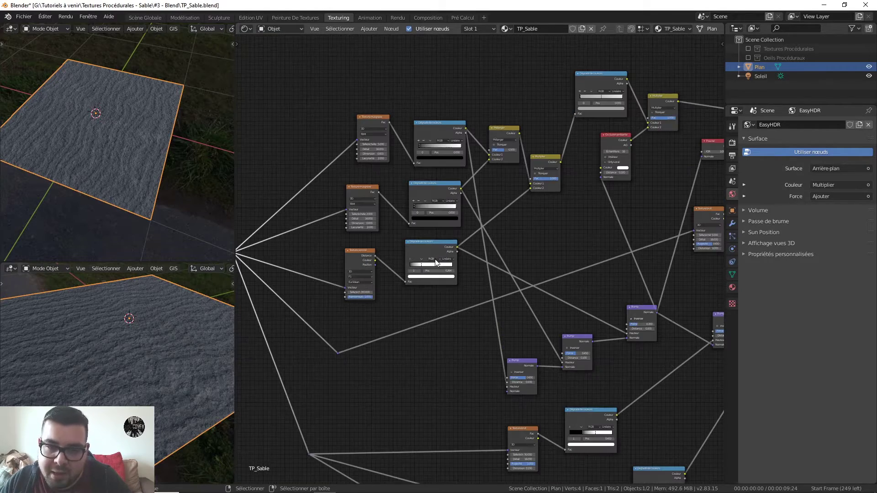
{"action": "scroll", "coordinate": [484, 304], "scroll_direction": "down", "scroll_amount": 1}
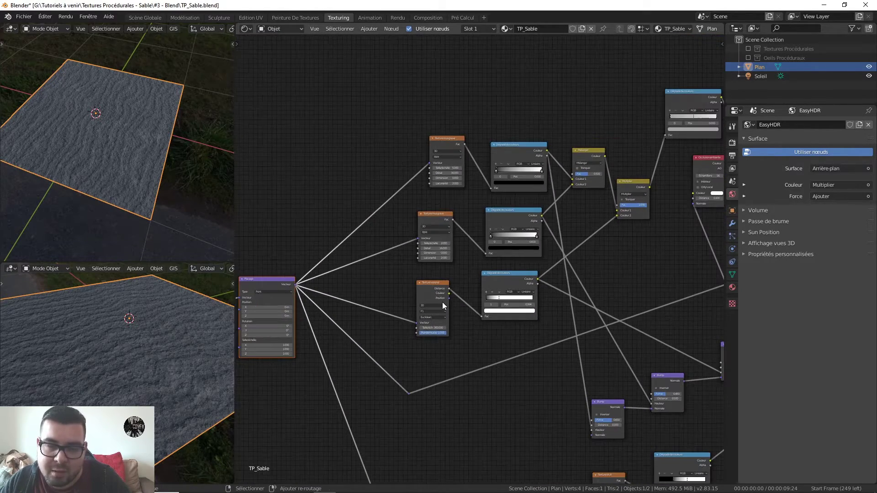
{"action": "middle_click_drag", "start_coordinate": [442, 303], "coordinate": [524, 284]}
{"action": "scroll", "coordinate": [517, 283], "scroll_direction": "up", "scroll_amount": 5}
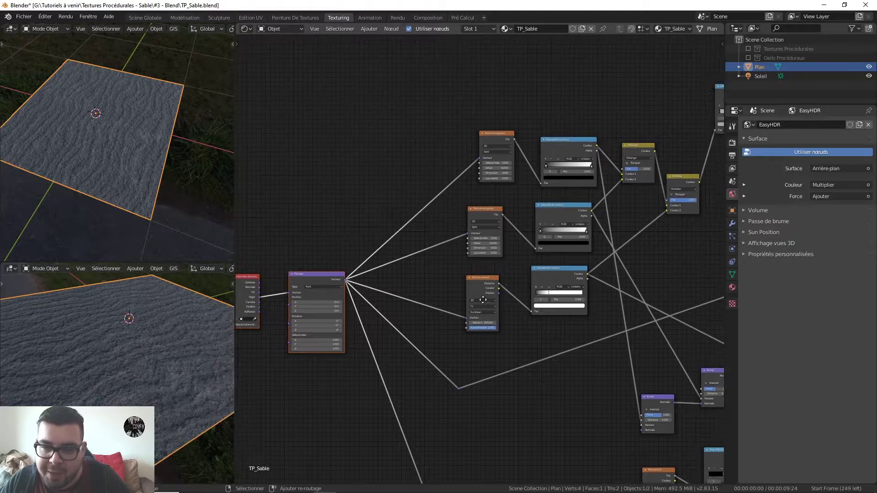
{"action": "scroll", "coordinate": [571, 262], "scroll_direction": "down", "scroll_amount": 3}
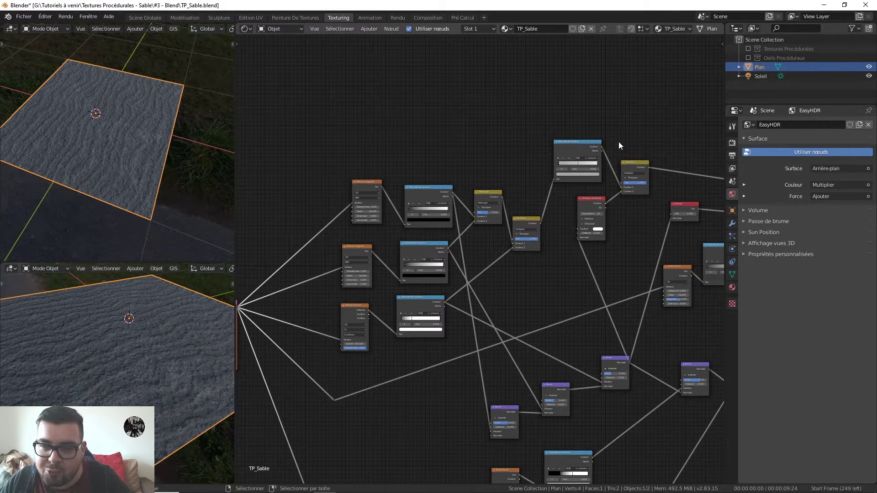
{"action": "middle_click_drag", "start_coordinate": [655, 150], "coordinate": [617, 154]}
{"action": "scroll", "coordinate": [524, 167], "scroll_direction": "down", "scroll_amount": 1}
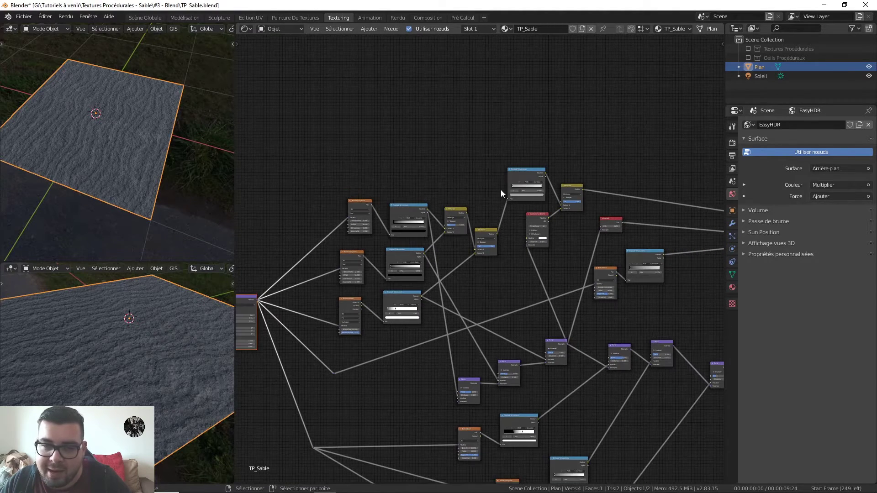
- Group the two Musgrave textures, the Voronoi texture, their three colour ramps and the Mélanger and Multiplier nodes into one node group
{"action": "middle_click_drag", "start_coordinate": [501, 190], "coordinate": [576, 157]}
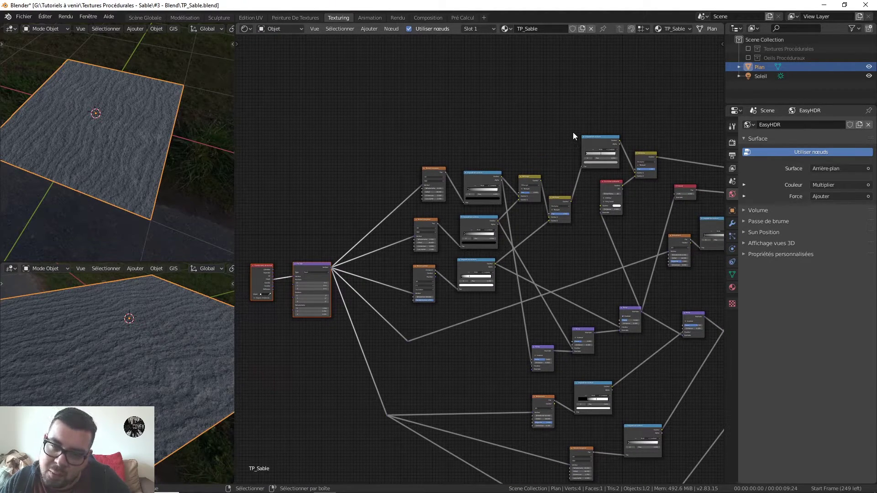
{"action": "left_click_drag", "start_coordinate": [573, 131], "coordinate": [410, 281]}
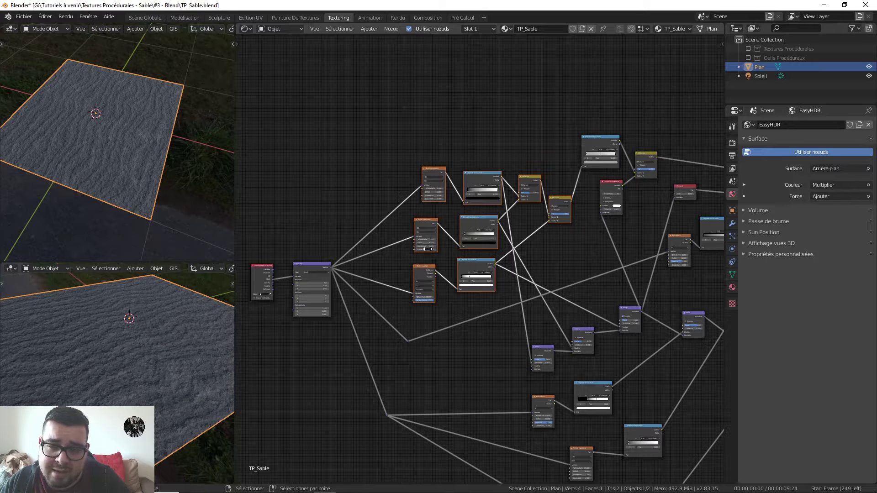
{"action": "middle_click_drag", "start_coordinate": [536, 207], "coordinate": [505, 223]}
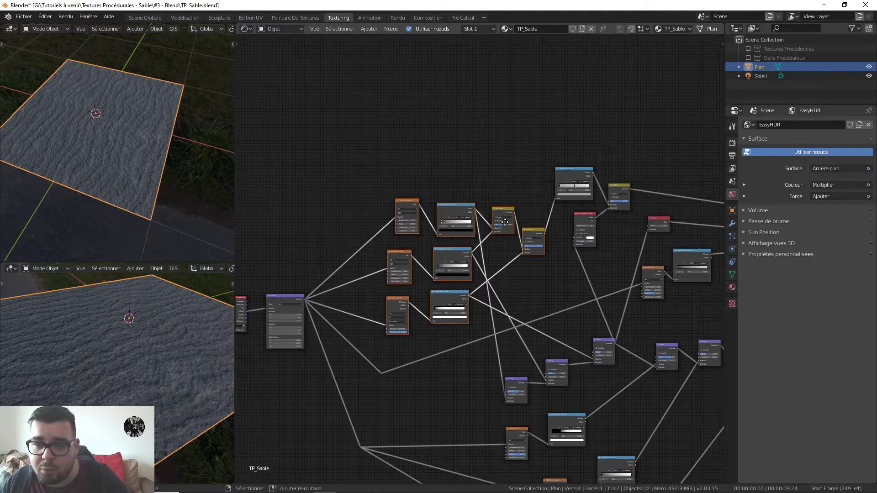
{"action": "key", "text": "ctrl+g"}
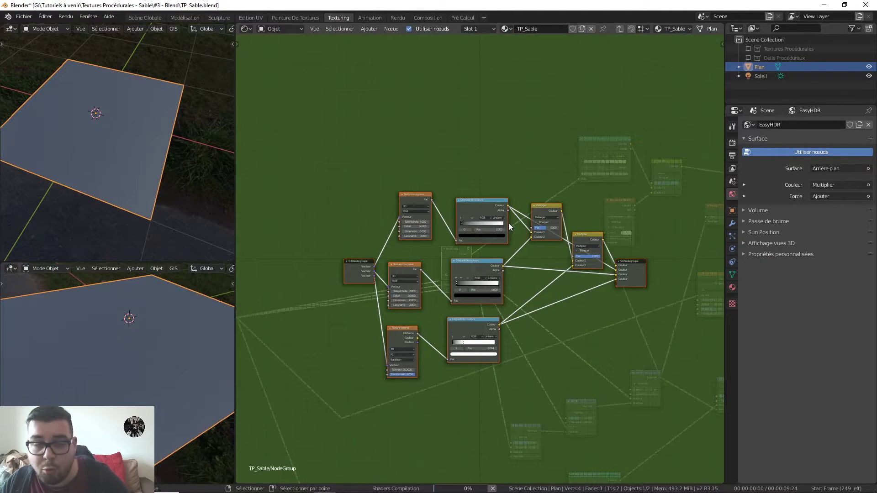
- Move the Entrée de groupe node well away from the texture nodes inside the group to make room for links
{"action": "middle_click_drag", "start_coordinate": [383, 265], "coordinate": [431, 256]}
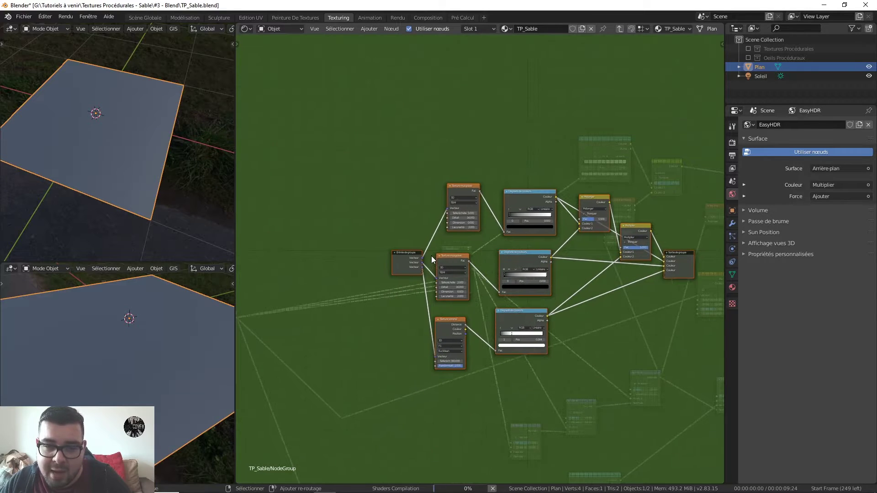
{"action": "left_click_drag", "start_coordinate": [409, 255], "coordinate": [390, 260]}
{"action": "left_click", "coordinate": [391, 259]}
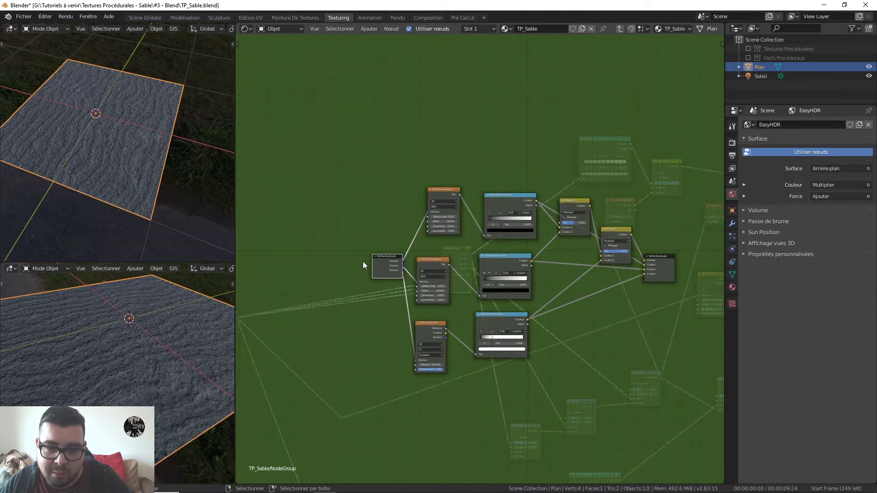
{"action": "scroll", "coordinate": [465, 268], "scroll_direction": "up", "scroll_amount": 2}
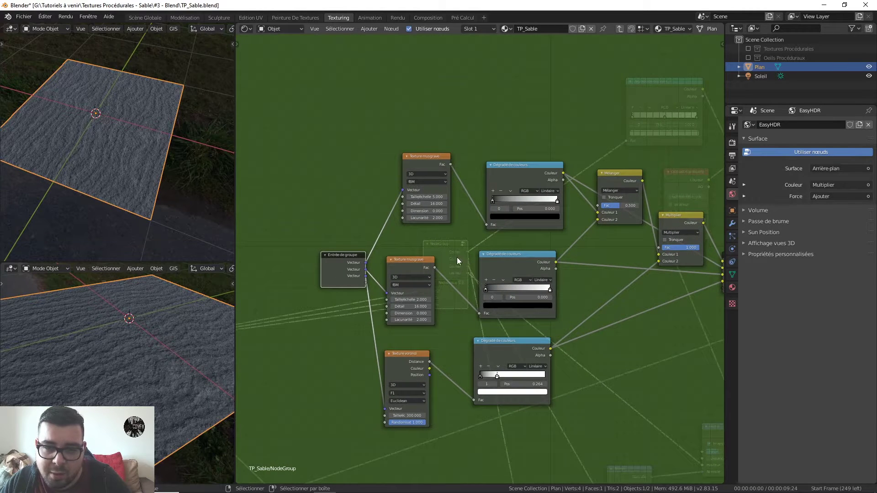
{"action": "middle_click_drag", "start_coordinate": [457, 258], "coordinate": [523, 232]}
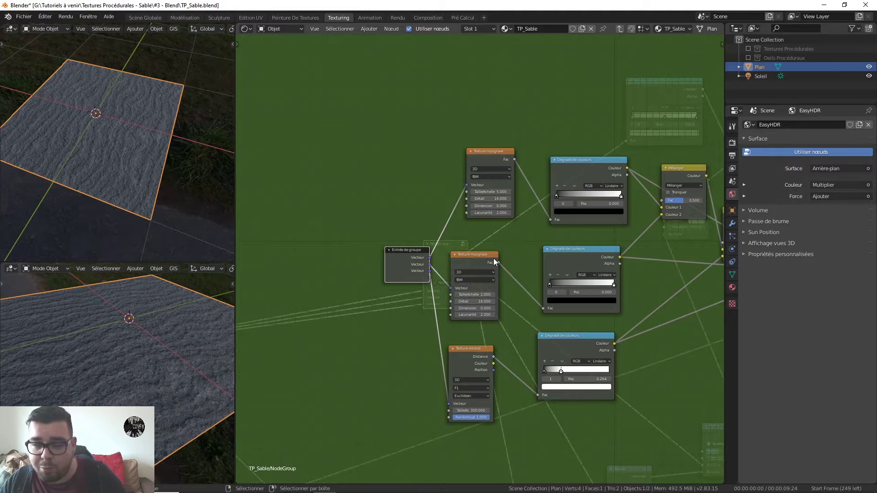
{"action": "middle_click_drag", "start_coordinate": [612, 236], "coordinate": [579, 224]}
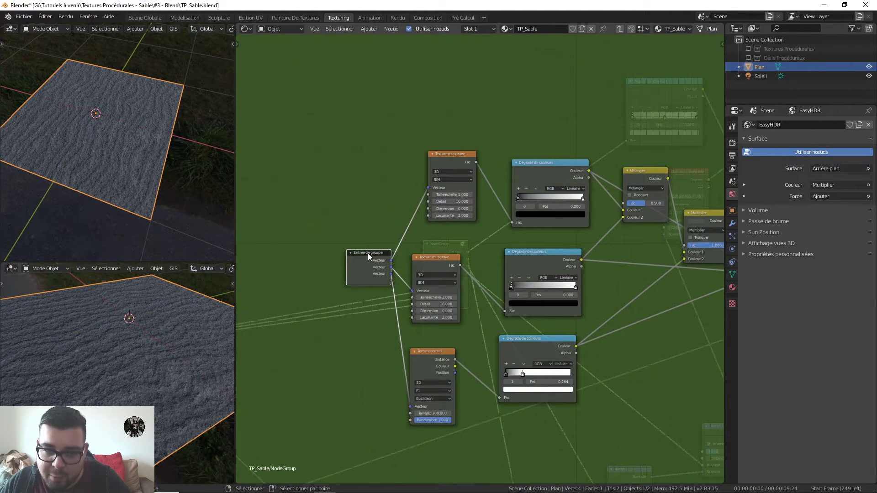
{"action": "left_click_drag", "start_coordinate": [368, 253], "coordinate": [261, 255]}
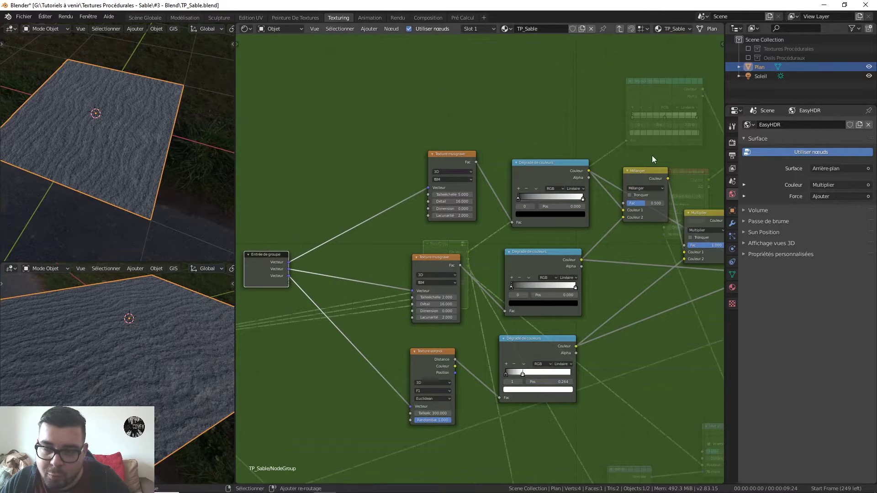
- Expose the Taille/échelle sockets of both Musgrave textures and the Voronoi texture as three separate inputs of the group
{"action": "middle_click_drag", "start_coordinate": [652, 155], "coordinate": [597, 158]}
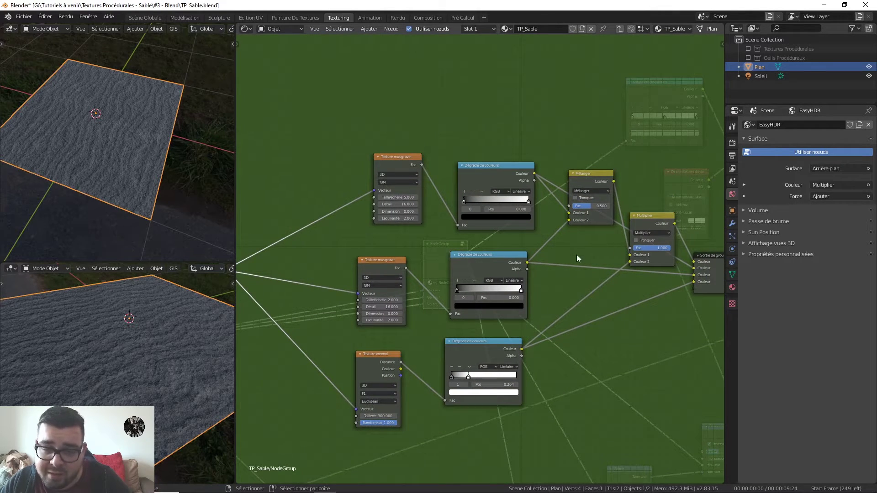
{"action": "middle_click_drag", "start_coordinate": [576, 254], "coordinate": [646, 233]}
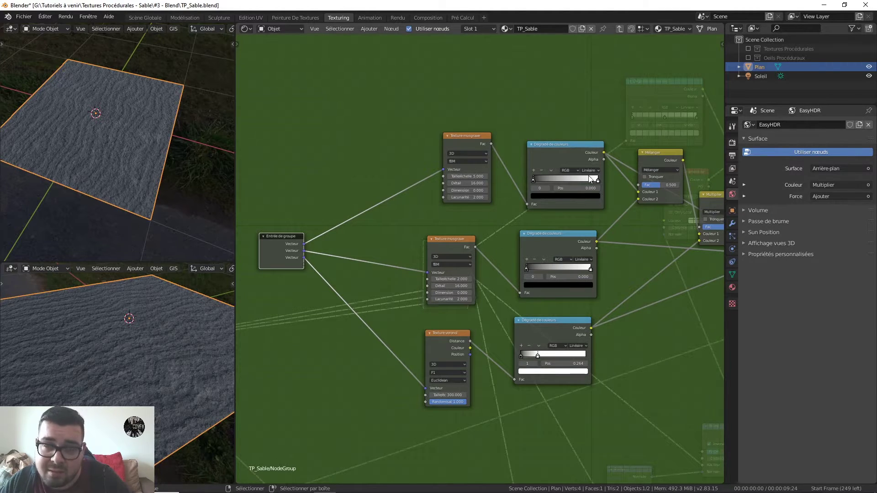
{"action": "middle_click_drag", "start_coordinate": [520, 188], "coordinate": [572, 204]}
{"action": "scroll", "coordinate": [517, 202], "scroll_direction": "up", "scroll_amount": 4}
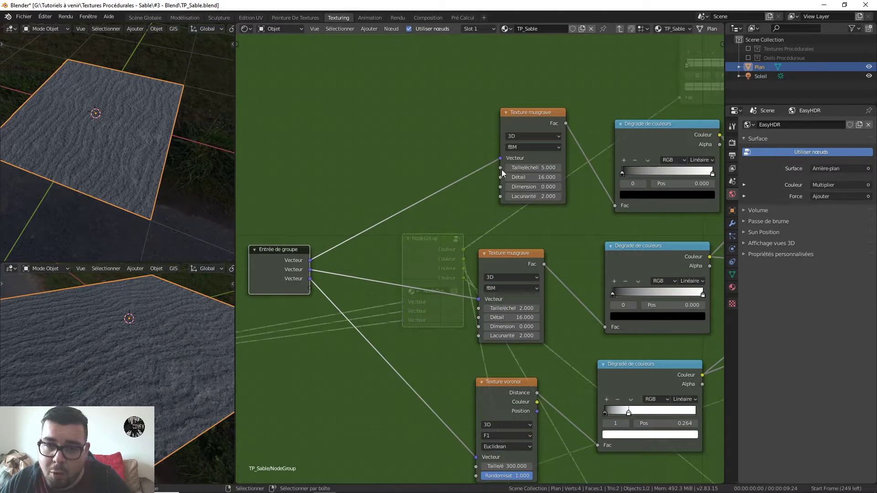
{"action": "left_click", "coordinate": [516, 158]}
{"action": "left_click_drag", "start_coordinate": [501, 168], "coordinate": [310, 287]}
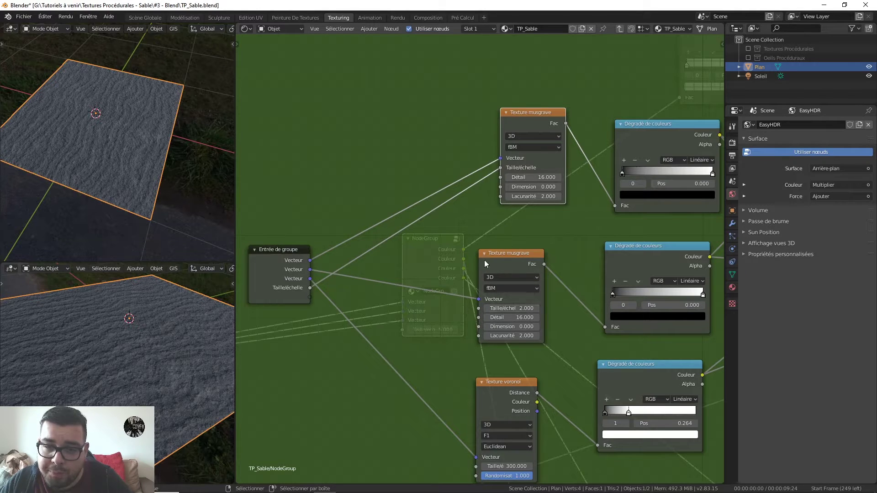
{"action": "left_click_drag", "start_coordinate": [478, 307], "coordinate": [473, 307]}
{"action": "left_click_drag", "start_coordinate": [413, 307], "coordinate": [306, 297]}
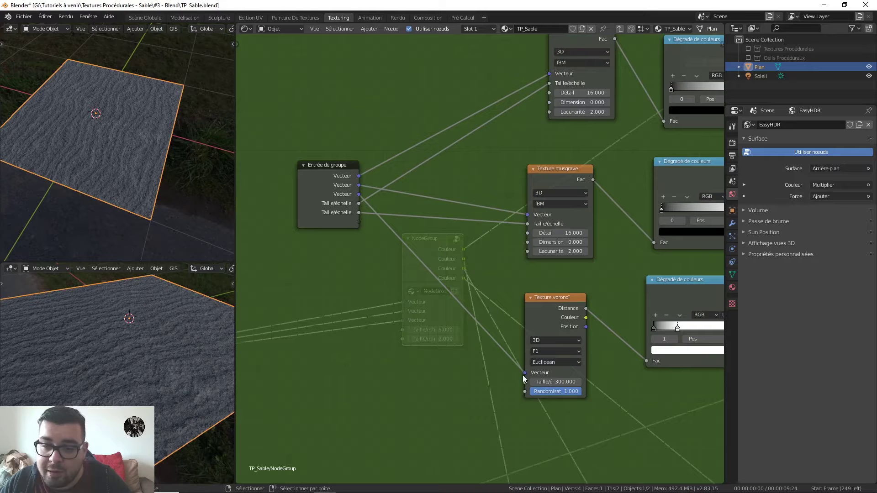
{"action": "left_click_drag", "start_coordinate": [524, 382], "coordinate": [357, 223]}
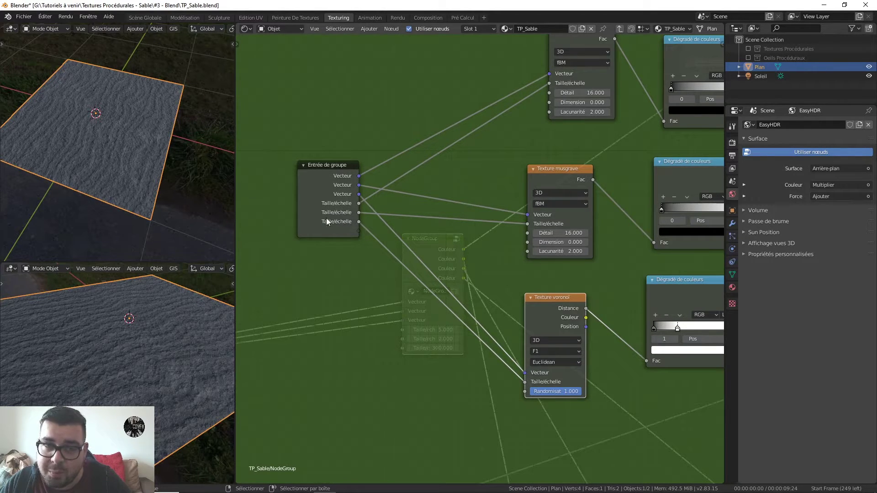
- Show the group's Interface settings and disconnect the Vecteur inputs of the second Musgrave texture and the Voronoi texture
{"action": "key", "text": "n"}
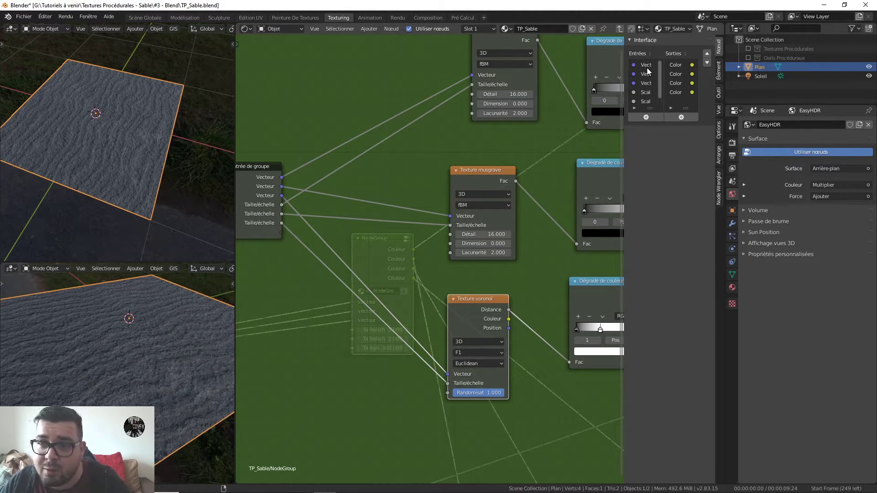
{"action": "middle_click_drag", "start_coordinate": [297, 188], "coordinate": [390, 180]}
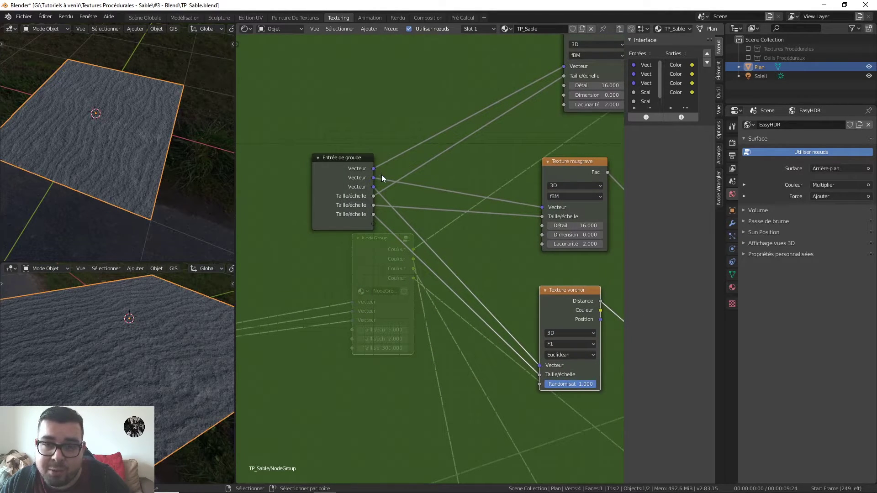
{"action": "middle_click_drag", "start_coordinate": [534, 199], "coordinate": [502, 212]}
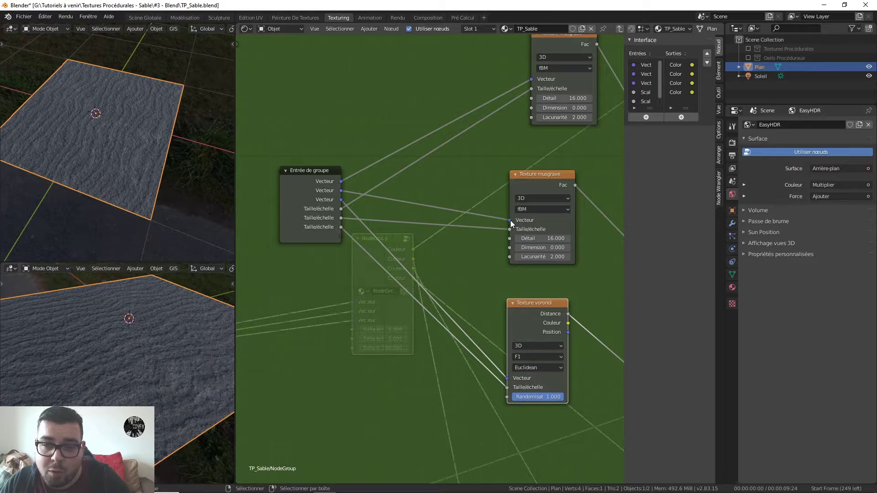
{"action": "left_click_drag", "start_coordinate": [511, 220], "coordinate": [381, 183]}
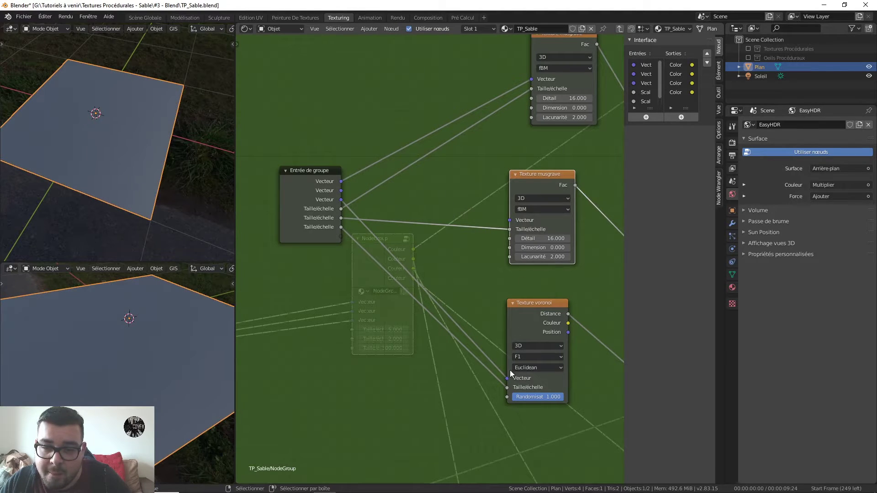
{"action": "left_click_drag", "start_coordinate": [506, 377], "coordinate": [397, 143]}
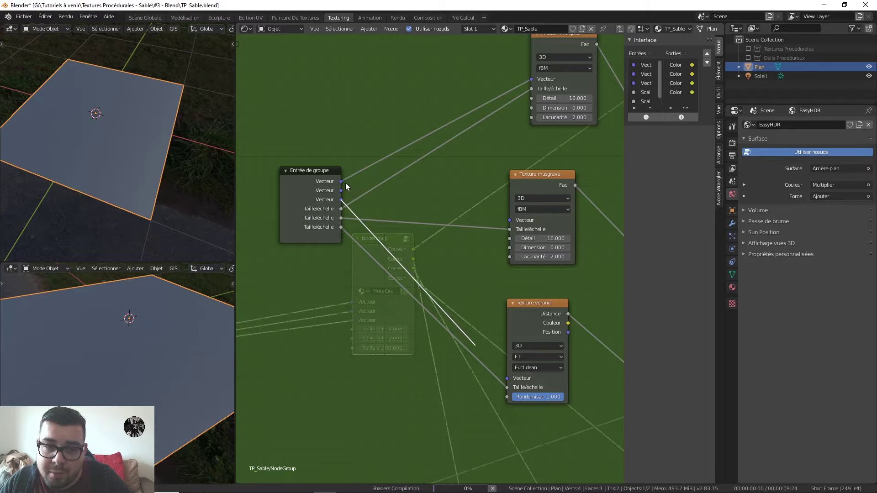
- Link the Vecteur sockets of the second Musgrave texture and the Voronoi texture to the group's first Vecteur input
{"action": "left_click_drag", "start_coordinate": [509, 220], "coordinate": [407, 193]}
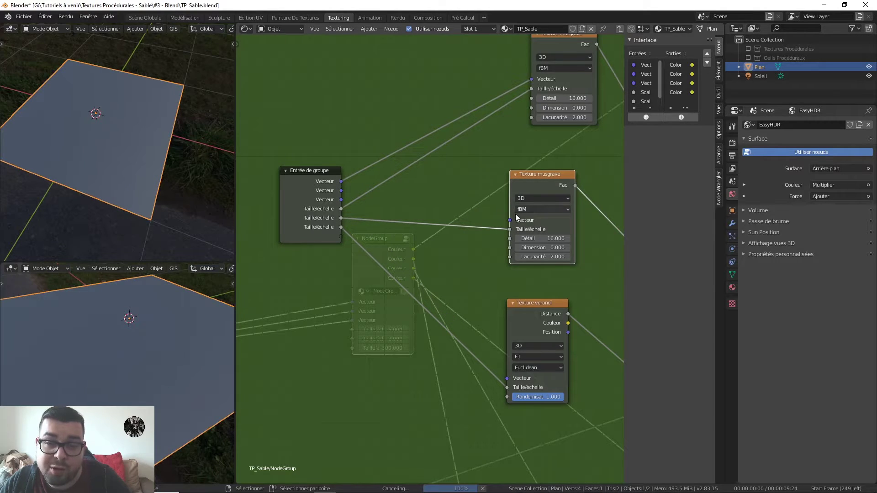
{"action": "left_click_drag", "start_coordinate": [510, 220], "coordinate": [341, 182]}
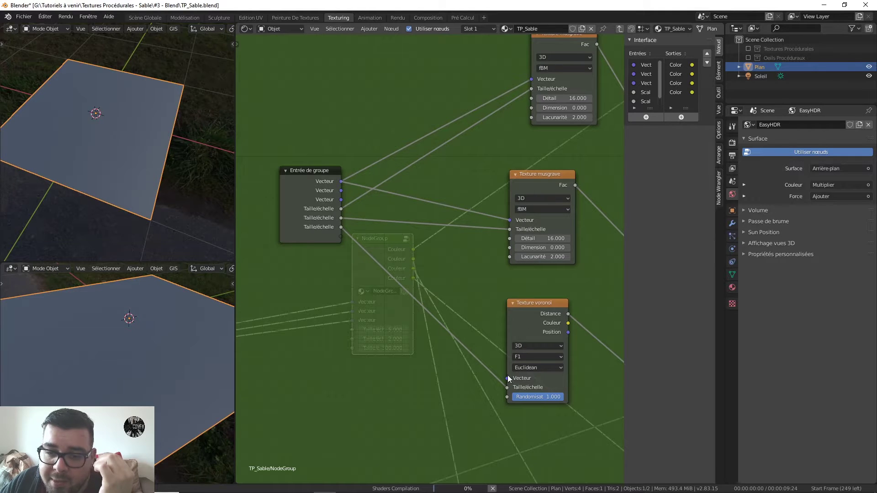
{"action": "mouse_move", "coordinate": [508, 375]}
{"action": "left_mouse_down"}
{"action": "mouse_move", "coordinate": [496, 354]}
{"action": "mouse_move", "coordinate": [506, 376]}
{"action": "left_mouse_up"}
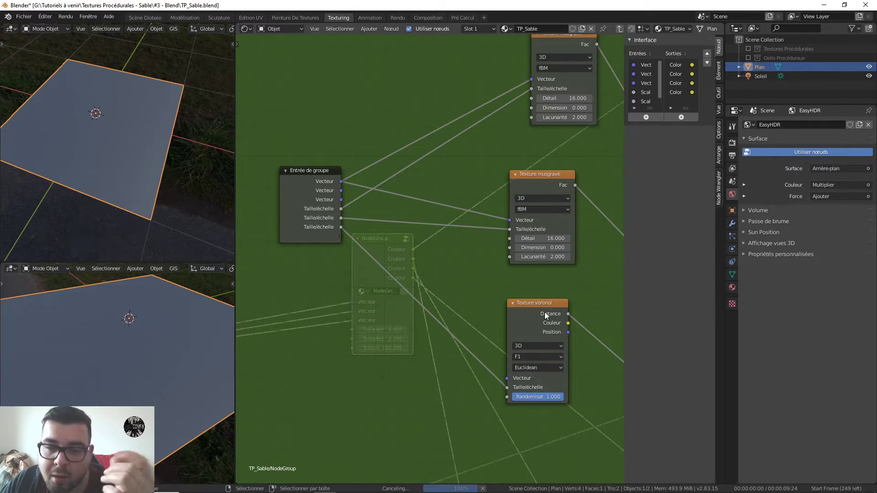
{"action": "key", "text": "Tab"}
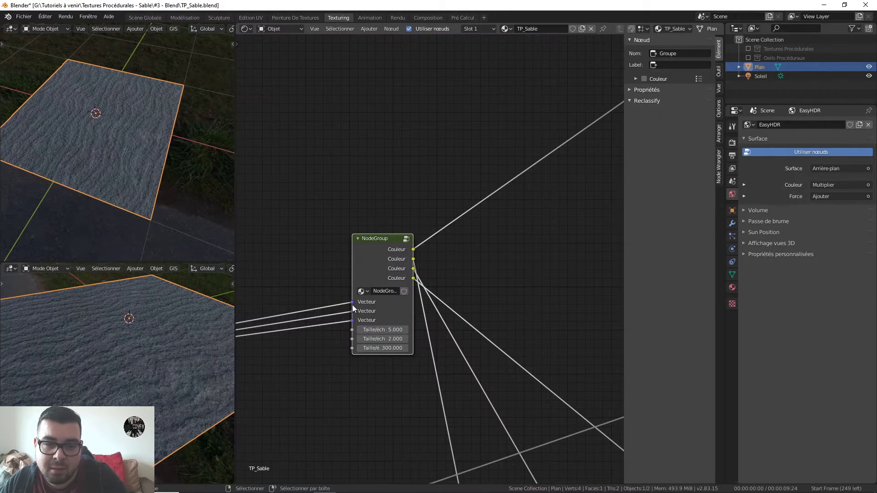
{"action": "scroll", "coordinate": [382, 320], "scroll_direction": "down", "scroll_amount": 4}
{"action": "middle_click_drag", "start_coordinate": [381, 319], "coordinate": [515, 261]}
{"action": "scroll", "coordinate": [459, 265], "scroll_direction": "down", "scroll_amount": 4}
{"action": "middle_click_drag", "start_coordinate": [458, 265], "coordinate": [481, 266]}
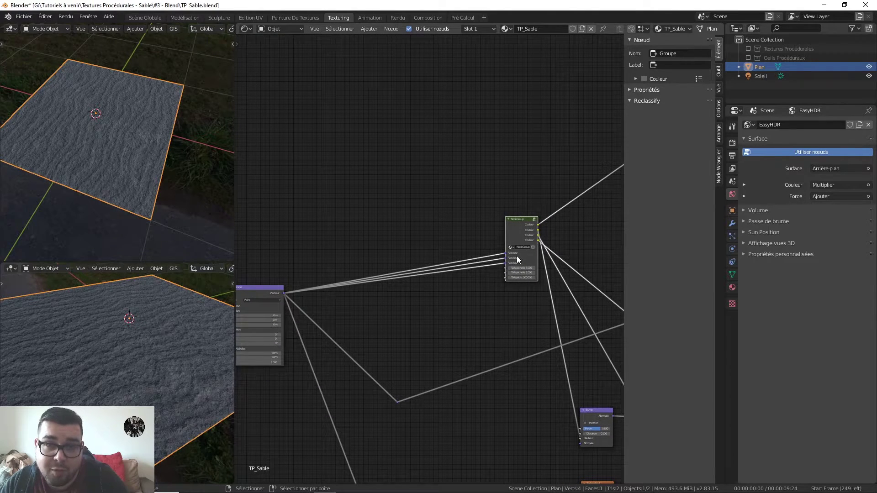
{"action": "key", "text": "Tab"}
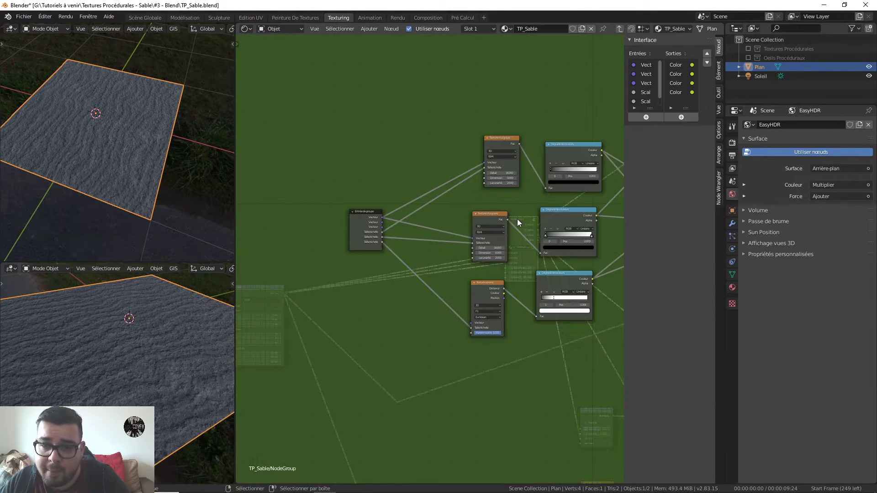
{"action": "scroll", "coordinate": [443, 235], "scroll_direction": "up", "scroll_amount": 3}
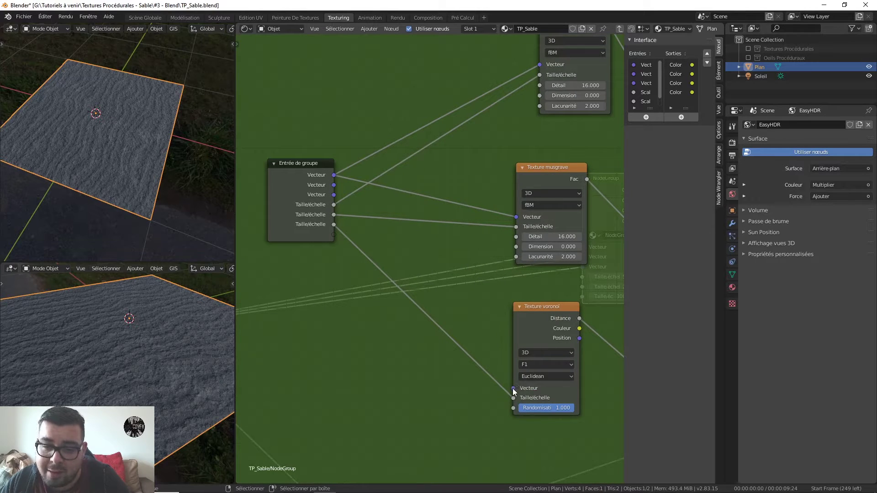
{"action": "left_click_drag", "start_coordinate": [513, 388], "coordinate": [334, 175]}
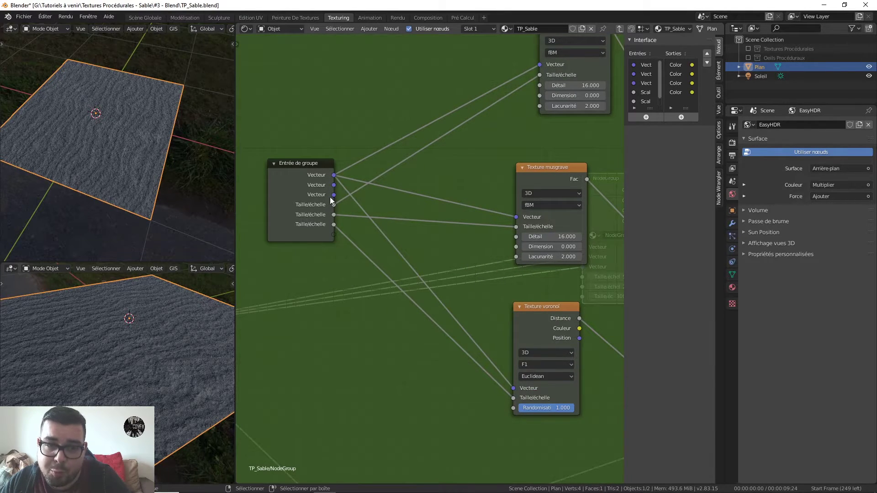
- Remove the two unused Vector inputs from the group's interface
{"action": "left_click", "coordinate": [647, 74]}
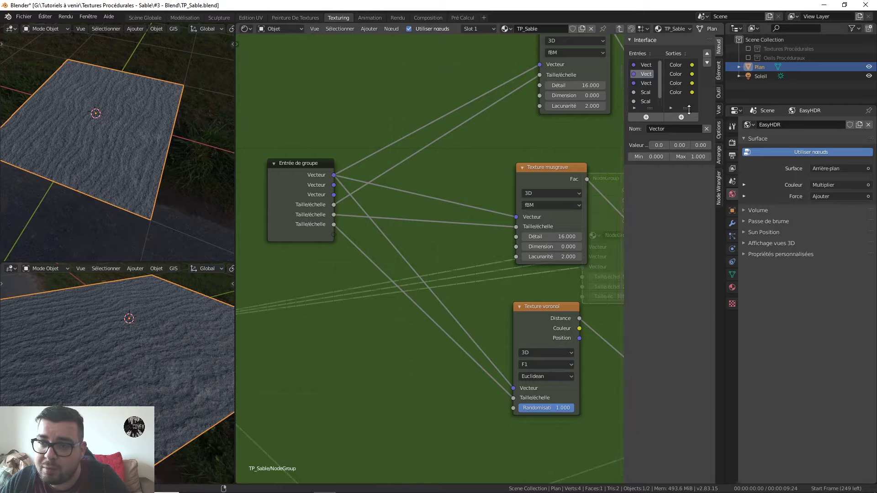
{"action": "left_click", "coordinate": [707, 128]}
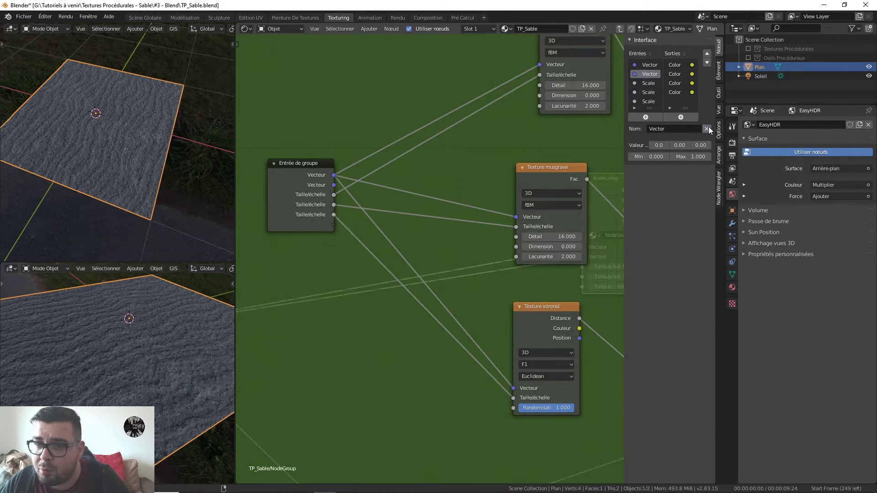
{"action": "left_click", "coordinate": [706, 128]}
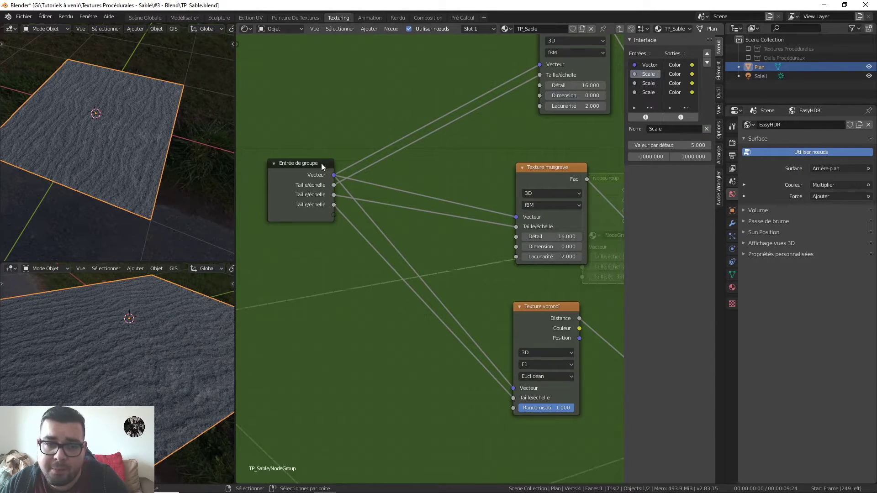
- Rename the group's first Scale input, which feeds the first Musgrave texture, as Taille Sable Fin
{"action": "left_click", "coordinate": [309, 188]}
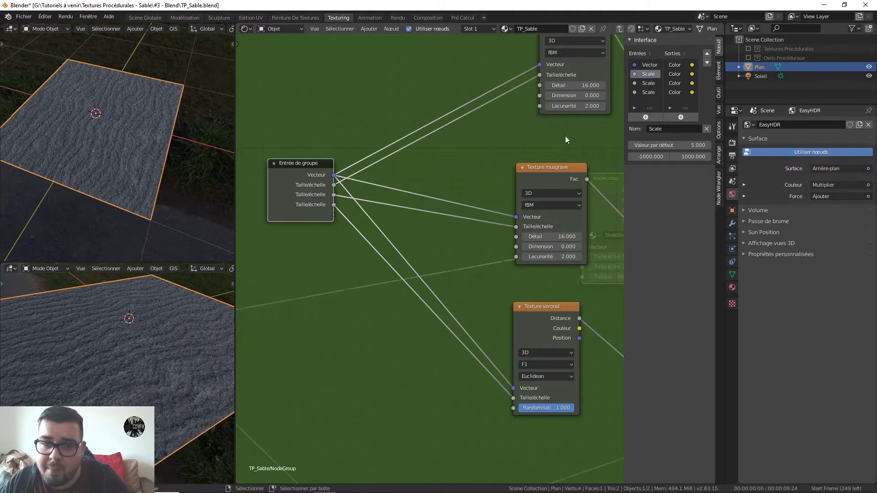
{"action": "left_click", "coordinate": [661, 128]}
{"action": "type", "text": "Ta"}
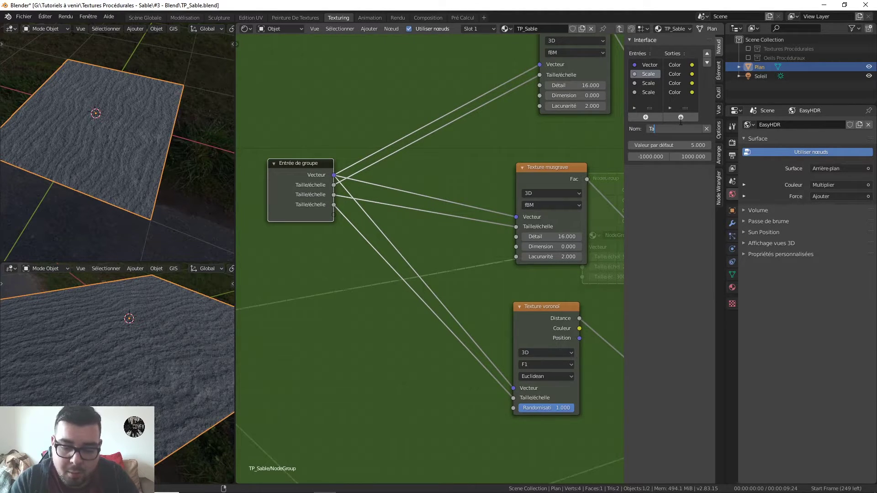
{"action": "type", "text": "ille Sable Fin"}
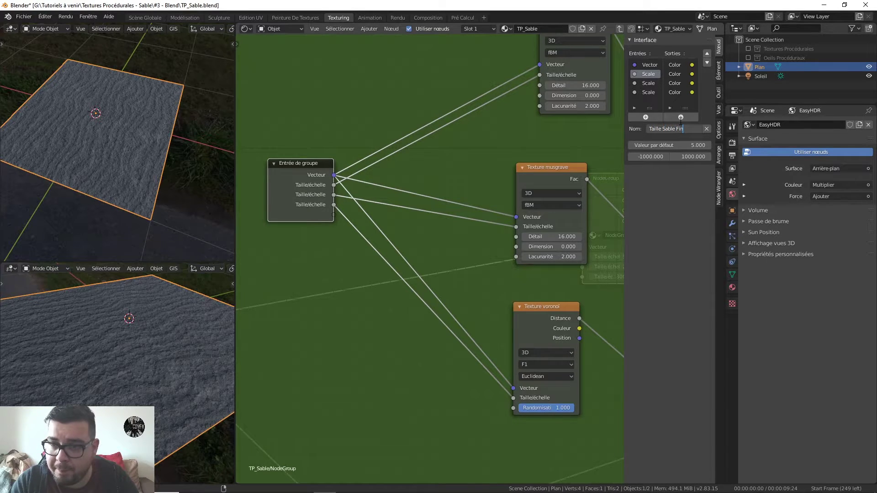
{"action": "key", "text": "Return"}
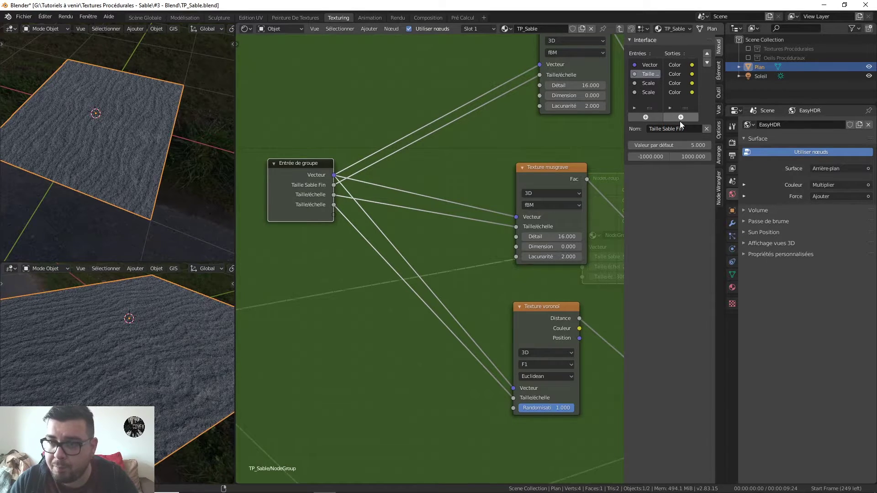
- Rename the Scale input feeding the second Musgrave texture as Taille Sable Gros
{"action": "left_click", "coordinate": [651, 83]}
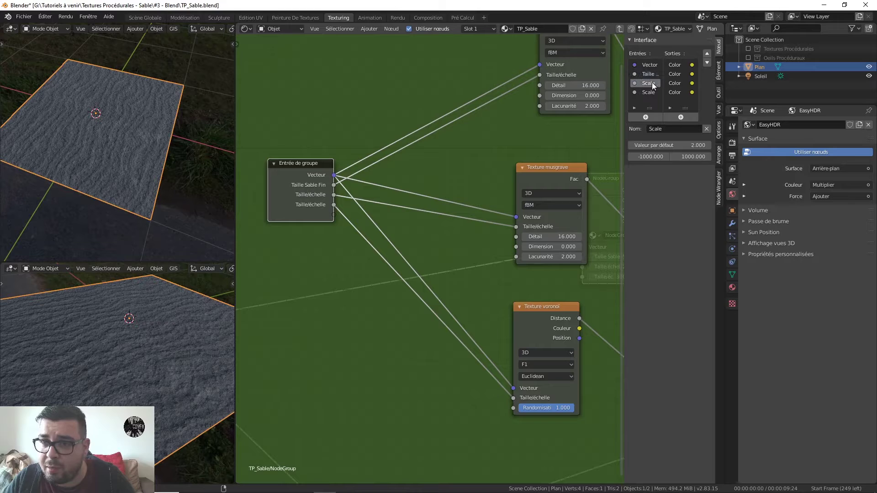
{"action": "left_click", "coordinate": [672, 130]}
{"action": "type", "text": "Tai"}
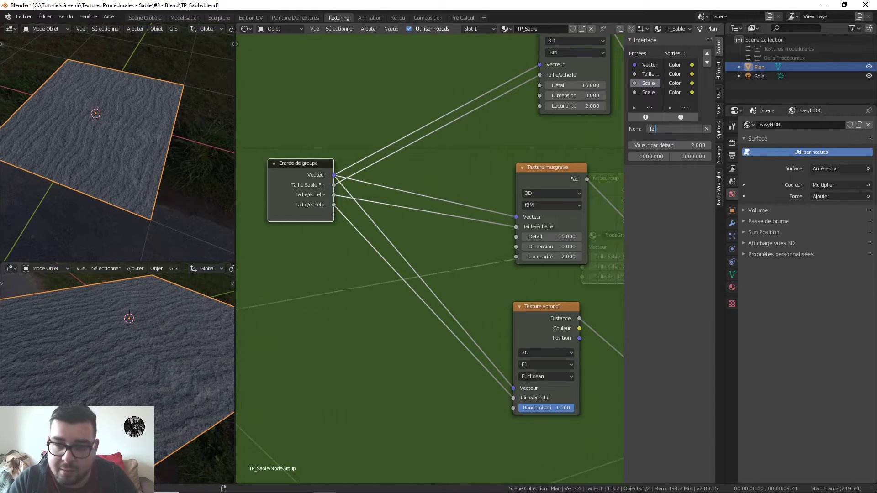
{"action": "type", "text": "lle S"}
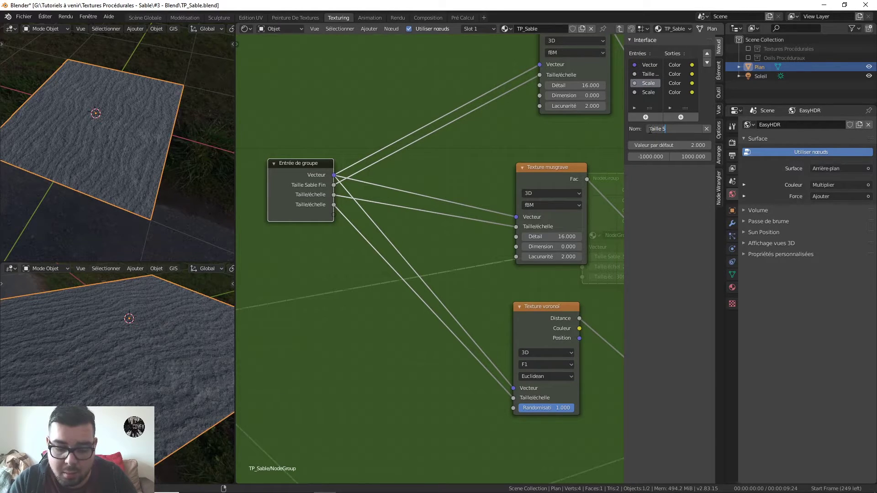
{"action": "type", "text": "able G"}
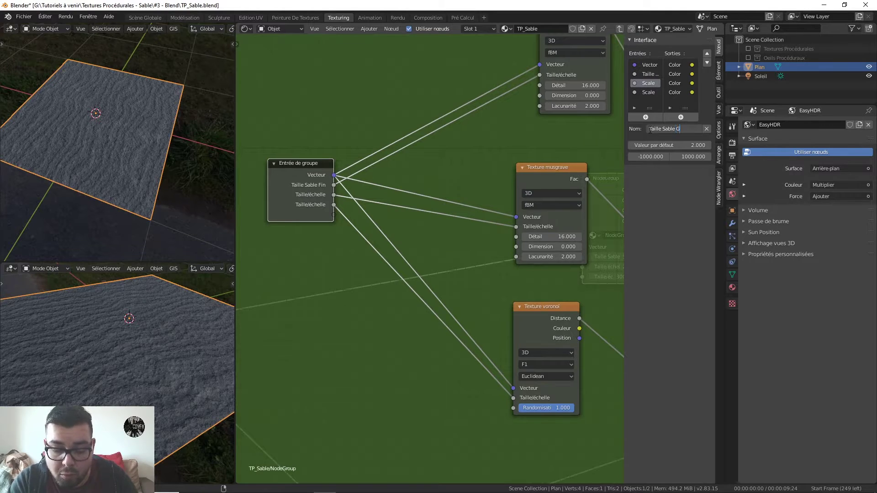
{"action": "type", "text": "ros"}
{"action": "key", "text": "Return"}
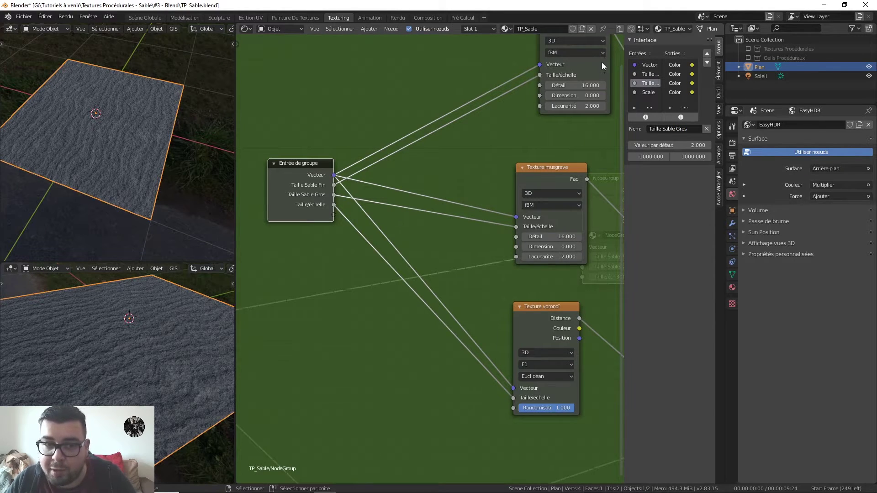
- Rename the Scale input feeding the Voronoi texture as Taille Pierres
{"action": "left_click", "coordinate": [643, 92]}
{"action": "left_click", "coordinate": [662, 128]}
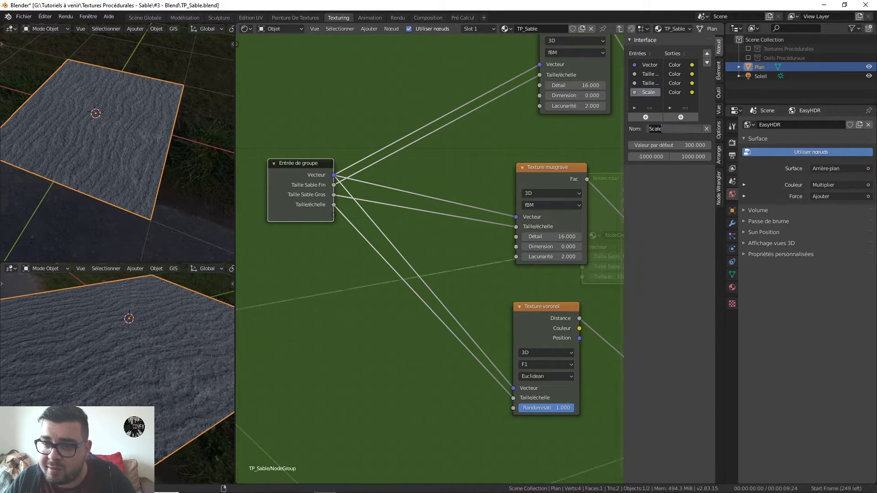
{"action": "type", "text": "Taille P"}
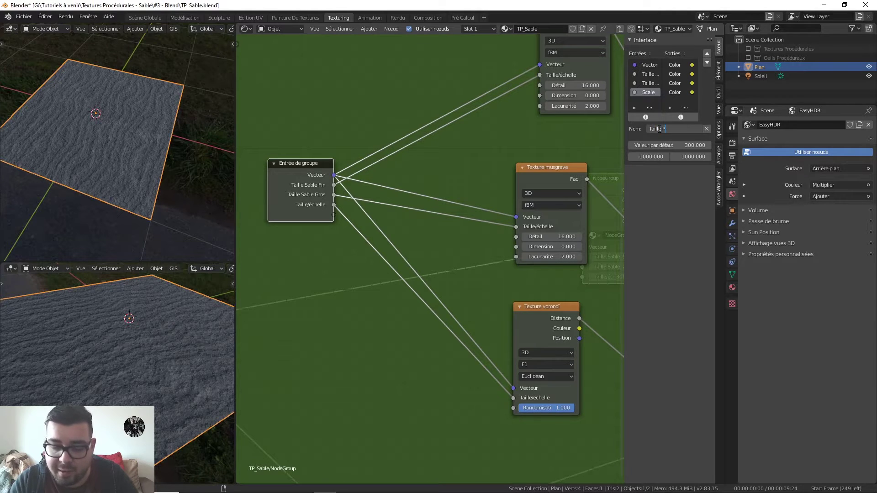
{"action": "type", "text": "ierres"}
{"action": "key", "text": "Return"}
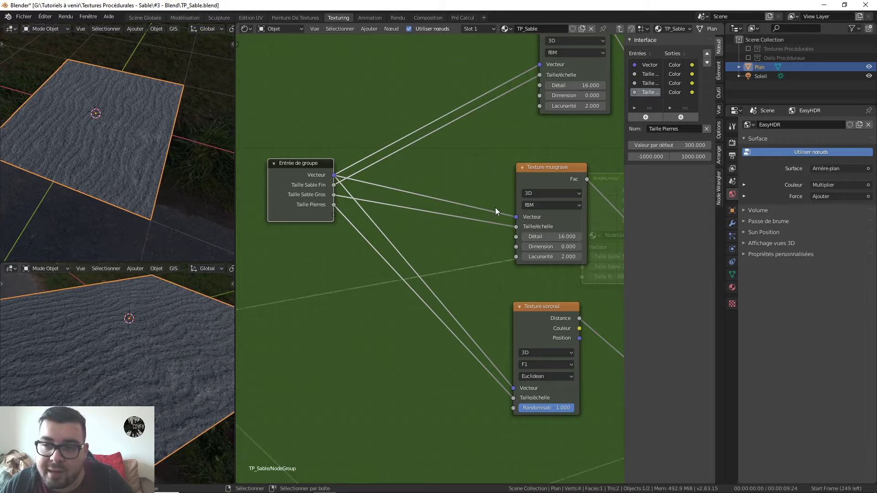
- Move the Entrée de groupe node higher and slightly farther away from the texture nodes
{"action": "middle_click_drag", "start_coordinate": [495, 209], "coordinate": [484, 215]}
{"action": "middle_click_drag", "start_coordinate": [421, 207], "coordinate": [400, 234]}
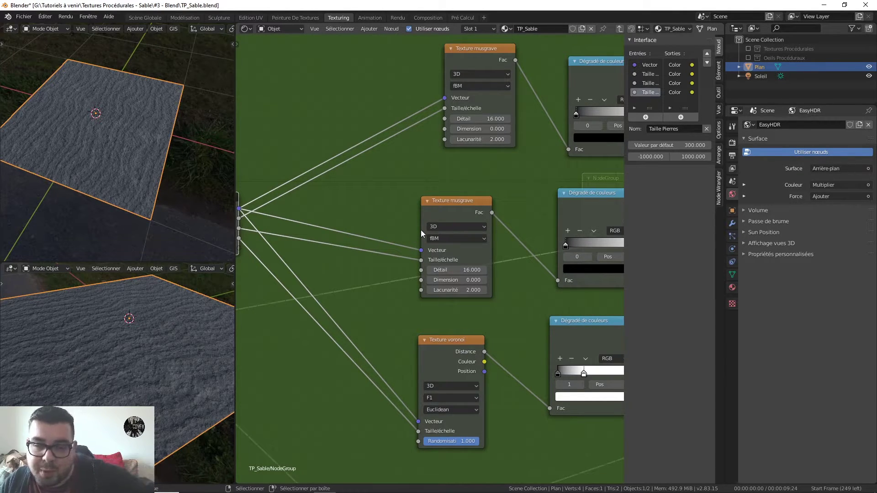
{"action": "scroll", "coordinate": [496, 216], "scroll_direction": "down", "scroll_amount": 2}
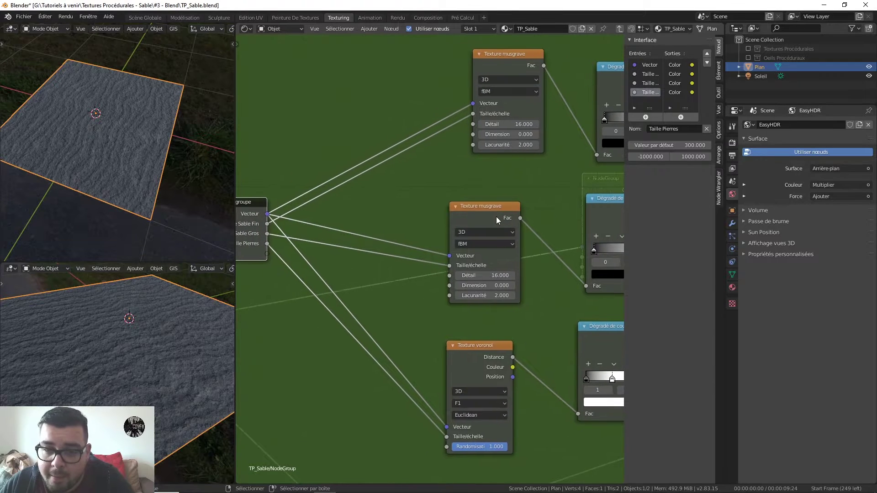
{"action": "middle_click_drag", "start_coordinate": [497, 185], "coordinate": [523, 223]}
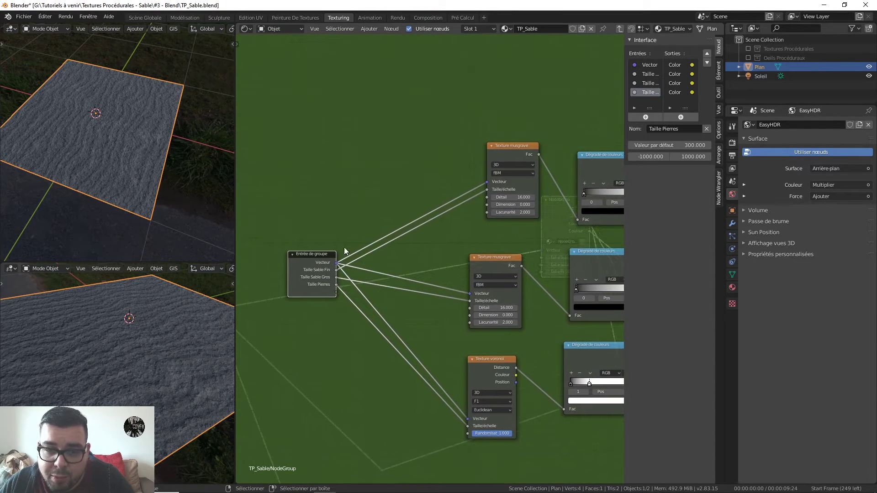
{"action": "left_click_drag", "start_coordinate": [313, 252], "coordinate": [298, 202]}
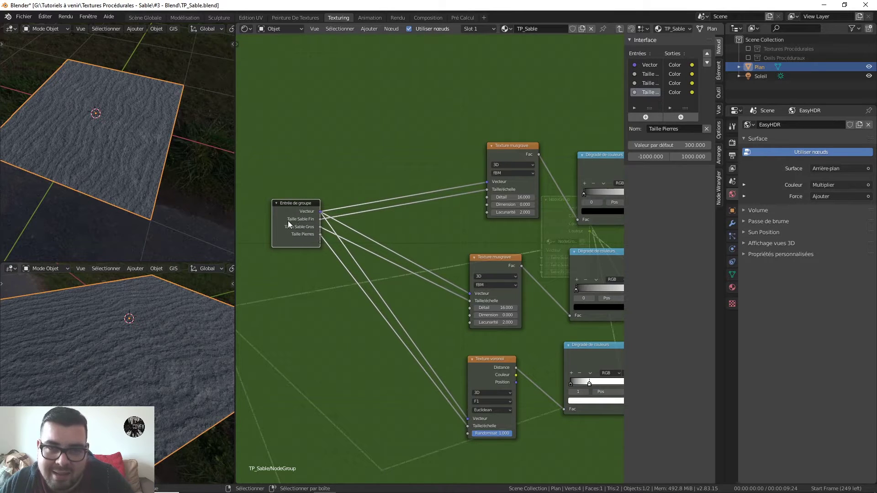
- Expose the Détail sockets of both Musgrave textures as two separate inputs of the group
{"action": "scroll", "coordinate": [501, 196], "scroll_direction": "up", "scroll_amount": 1}
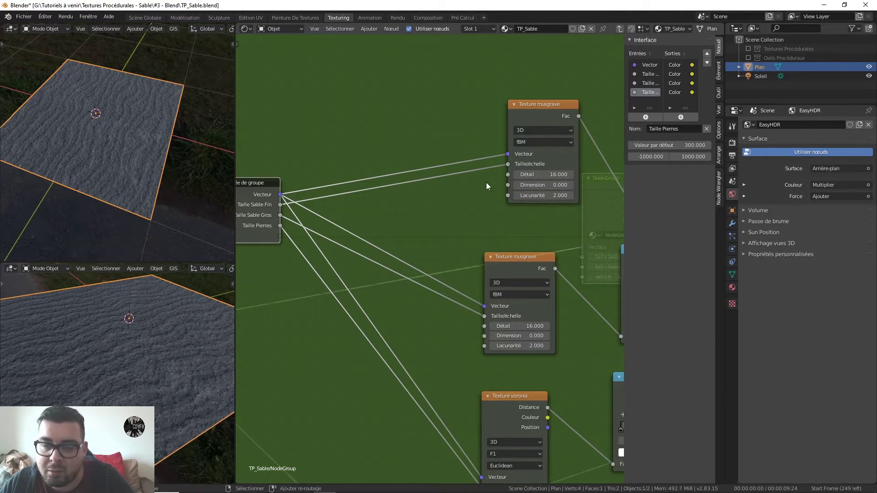
{"action": "scroll", "coordinate": [486, 182], "scroll_direction": "up", "scroll_amount": 1}
{"action": "left_click_drag", "start_coordinate": [542, 178], "coordinate": [313, 241]}
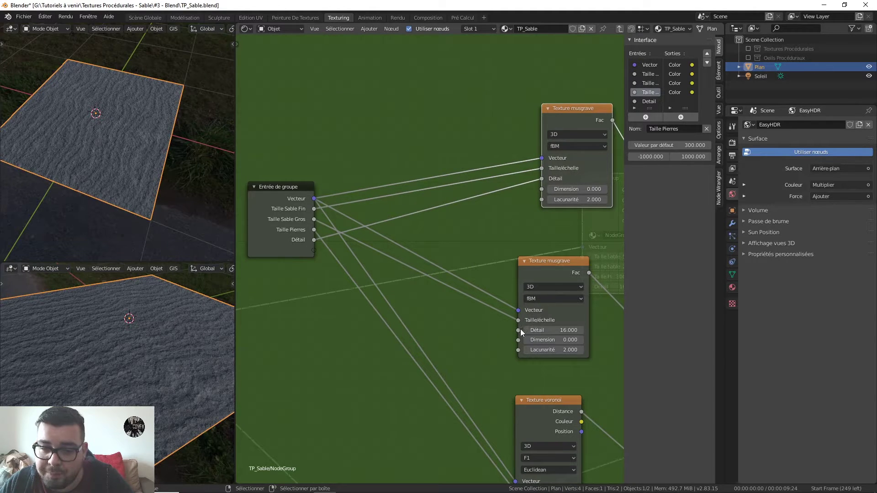
{"action": "left_click_drag", "start_coordinate": [518, 330], "coordinate": [314, 250]}
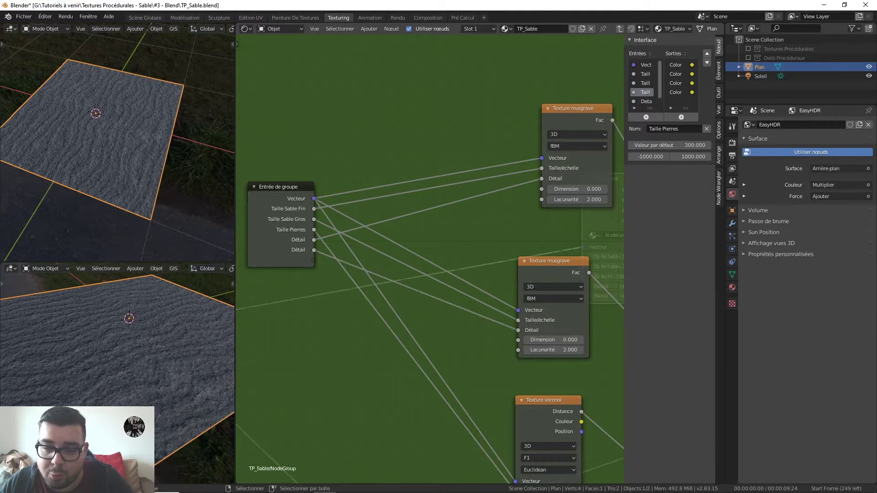
- Rename the group's Detail input that feeds the first Musgrave texture as Detail Sable Fin
{"action": "middle_click_drag", "start_coordinate": [528, 404], "coordinate": [534, 325]}
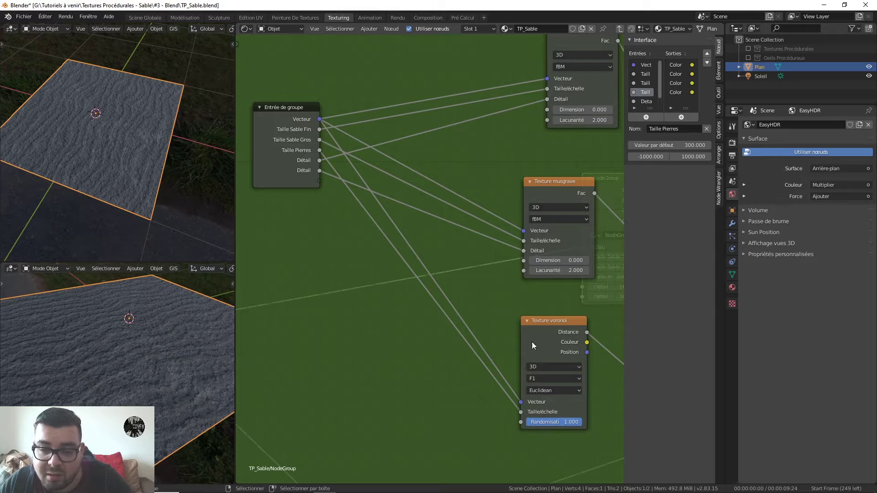
{"action": "middle_click_drag", "start_coordinate": [492, 325], "coordinate": [556, 420]}
{"action": "middle_click_drag", "start_coordinate": [397, 257], "coordinate": [379, 261]}
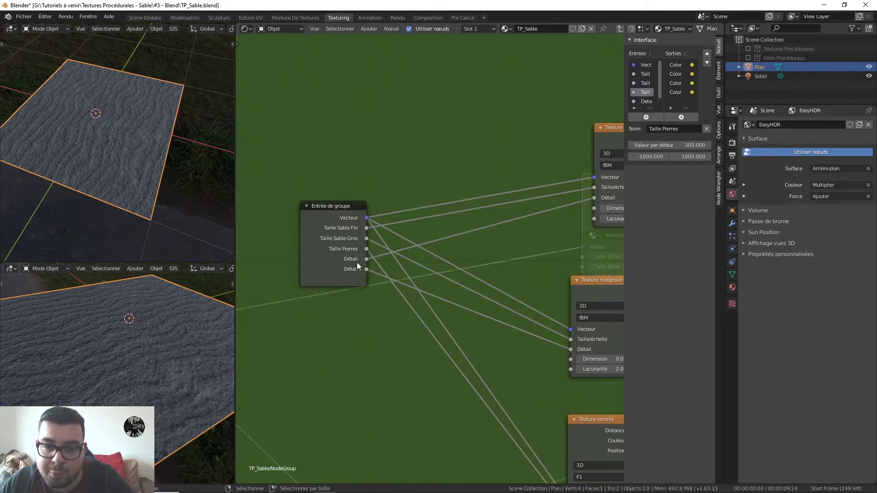
{"action": "left_click", "coordinate": [357, 262]}
{"action": "left_click", "coordinate": [646, 100]}
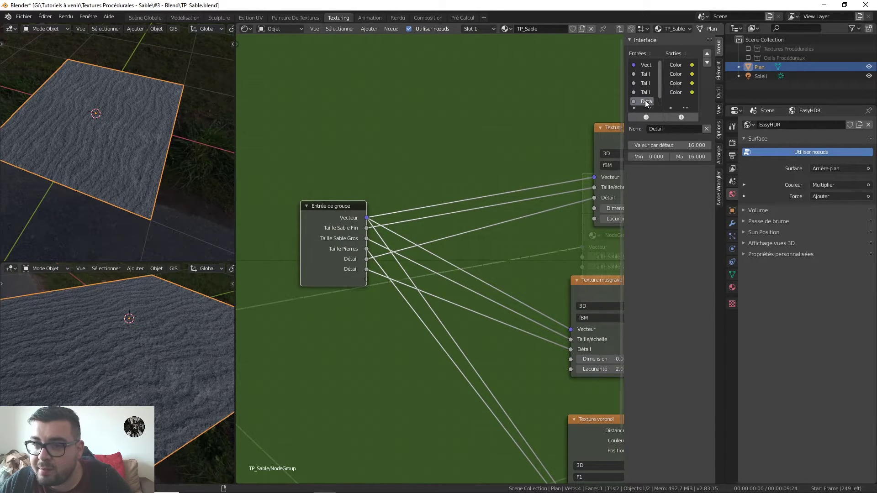
{"action": "left_click", "coordinate": [694, 130]}
{"action": "type", "text": "Sable Fin"}
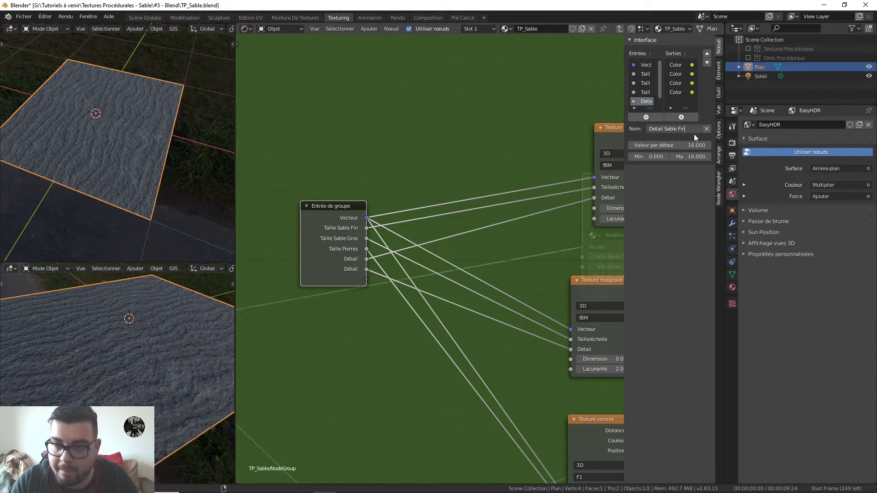
{"action": "key", "text": "Return"}
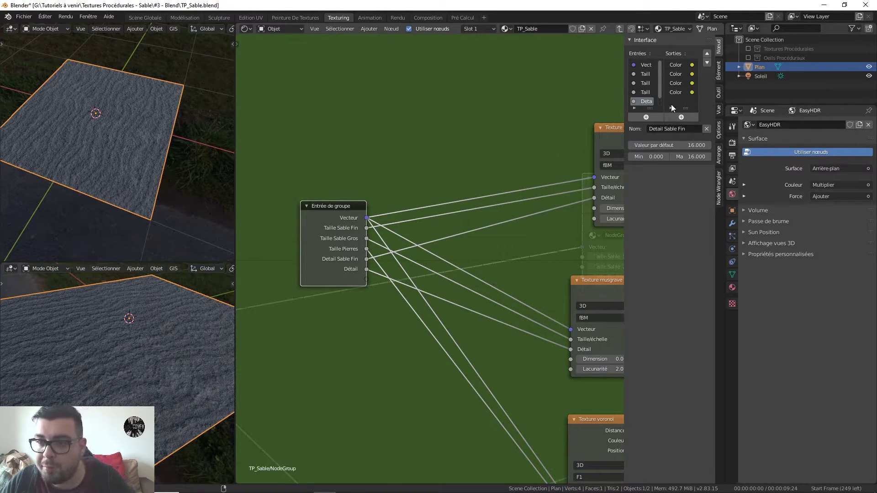
- Rename the group's Detail input that feeds the second Musgrave texture as Detail Sable Gros
{"action": "scroll", "coordinate": [648, 100], "scroll_direction": "down", "scroll_amount": 1}
{"action": "left_click", "coordinate": [648, 101]}
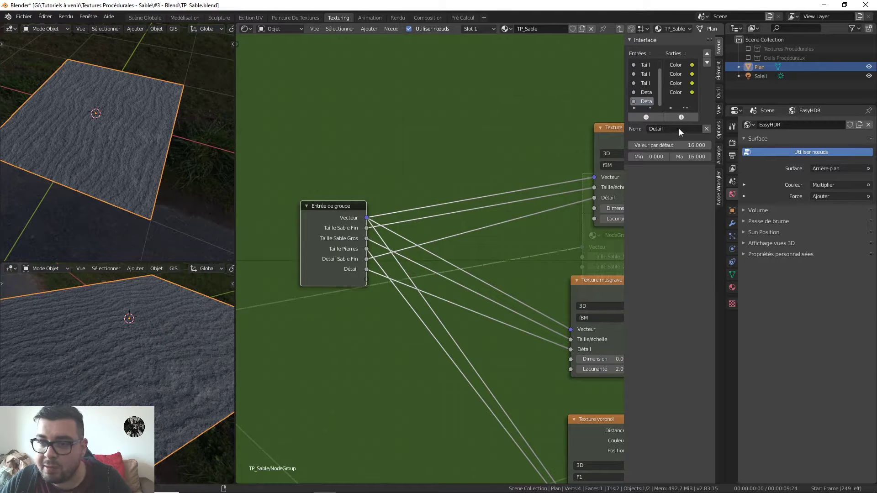
{"action": "left_click", "coordinate": [679, 128]}
{"action": "type", "text": "Detail"}
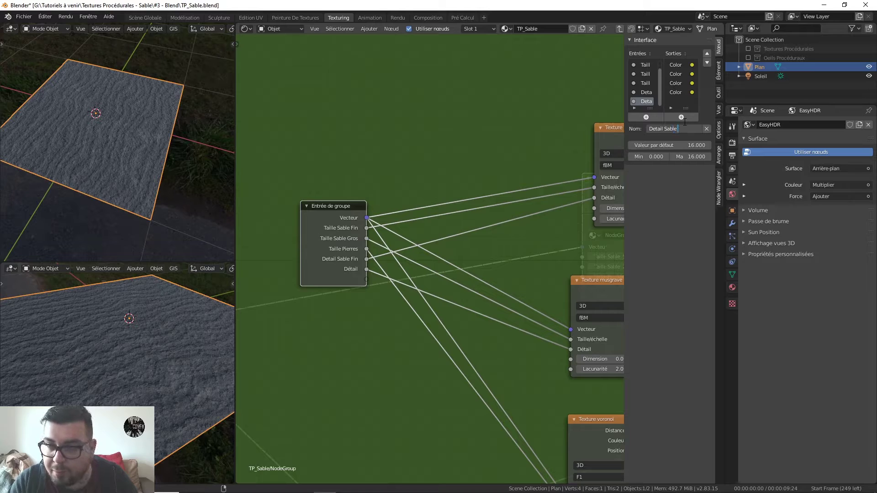
{"action": "key", "text": "Return"}
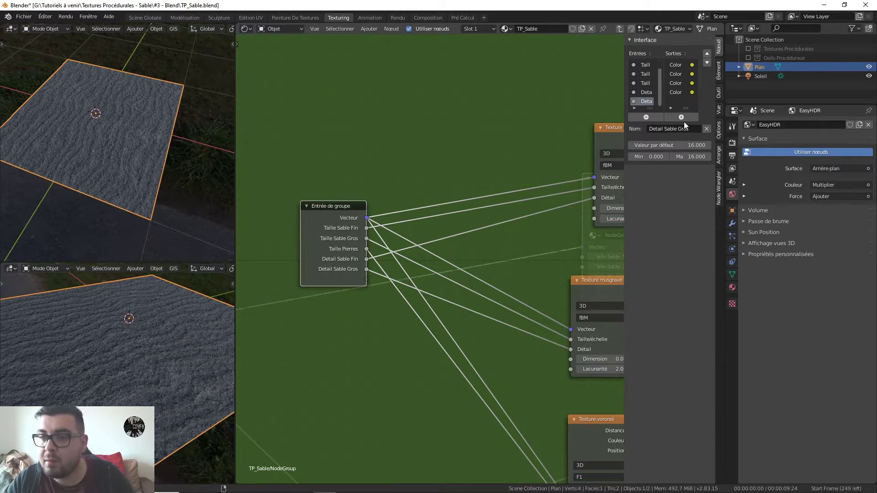
- Leave the node group and move its NodeGroup node closer to the mapping node, away from the nodes it feeds
{"action": "middle_click_drag", "start_coordinate": [448, 237], "coordinate": [404, 199]}
{"action": "scroll", "coordinate": [503, 212], "scroll_direction": "down", "scroll_amount": 2}
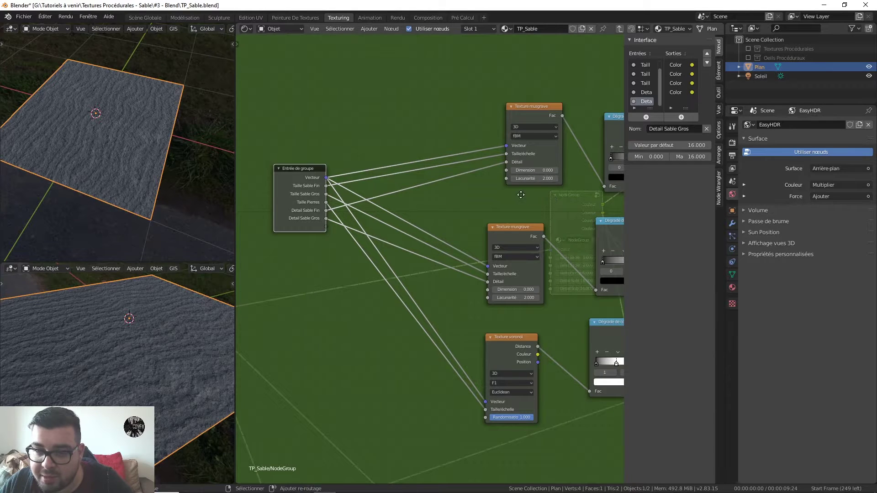
{"action": "middle_click_drag", "start_coordinate": [523, 192], "coordinate": [568, 199]}
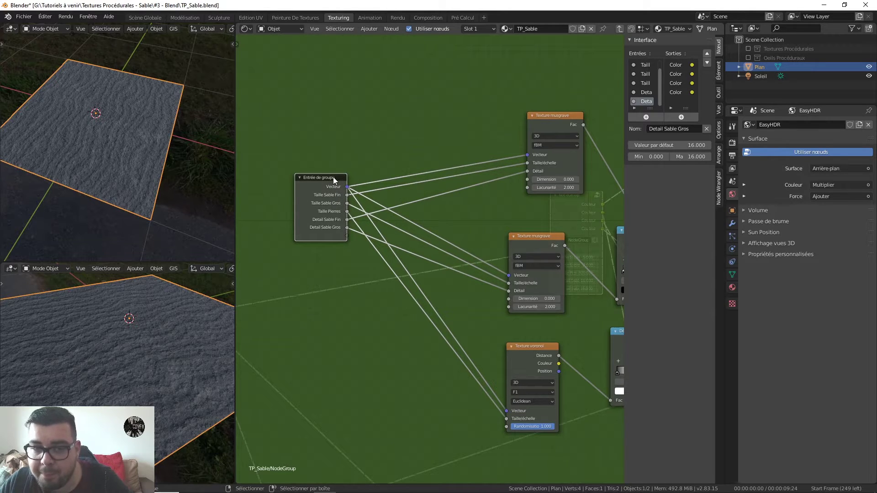
{"action": "key", "text": "Tab"}
{"action": "scroll", "coordinate": [495, 250], "scroll_direction": "down", "scroll_amount": 4}
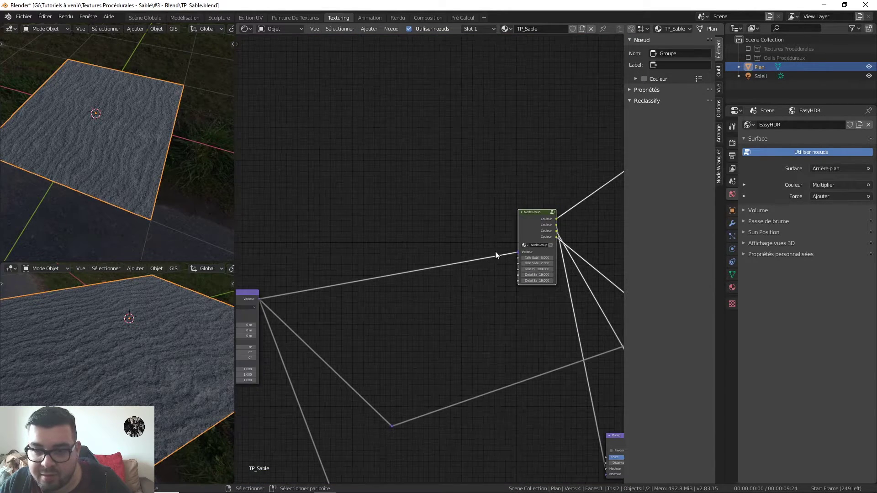
{"action": "middle_click_drag", "start_coordinate": [496, 253], "coordinate": [404, 235]}
{"action": "left_click_drag", "start_coordinate": [450, 197], "coordinate": [394, 205]}
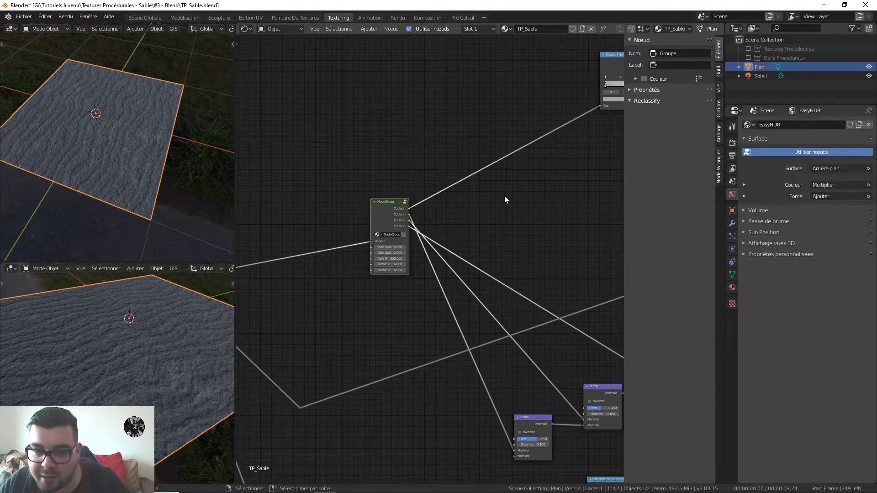
{"action": "scroll", "coordinate": [460, 222], "scroll_direction": "up", "scroll_amount": 3}
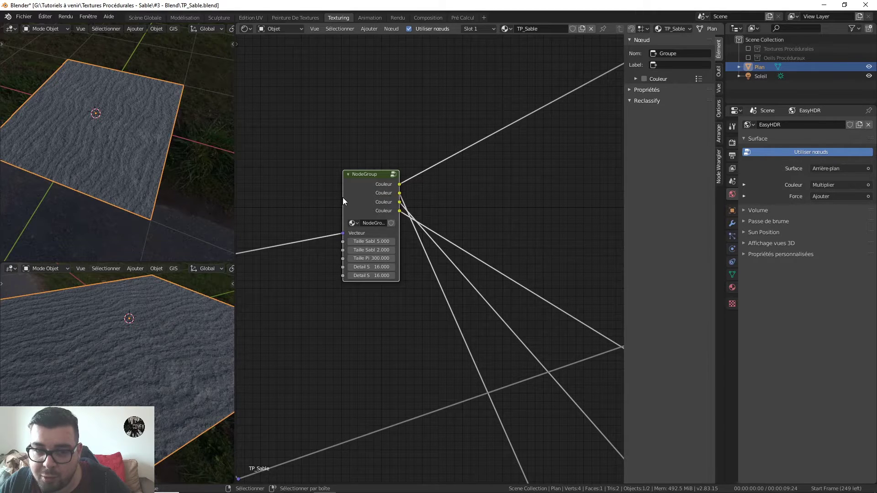
- Try other Taille Sable Fin, Taille Sable Gros and Taille Pierres values on the widened NodeGroup node and undo these changes
{"action": "left_click_drag", "start_coordinate": [343, 198], "coordinate": [286, 199]}
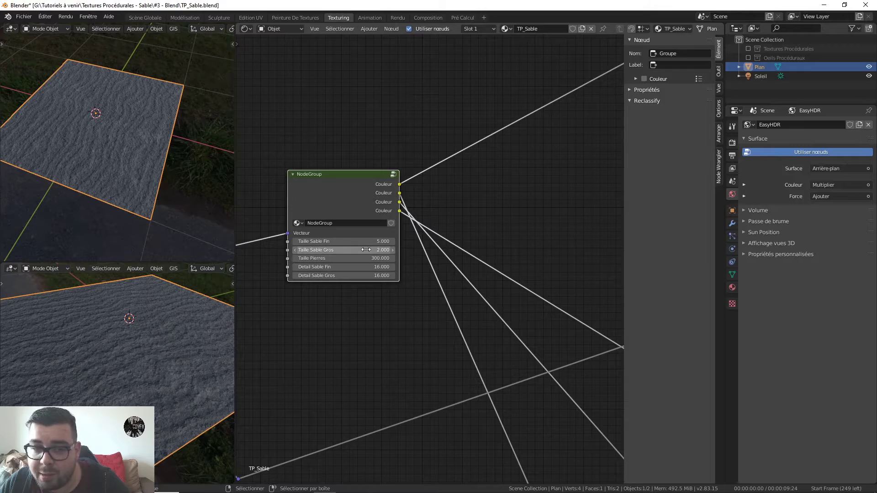
{"action": "left_click_drag", "start_coordinate": [327, 242], "coordinate": [536, 241]}
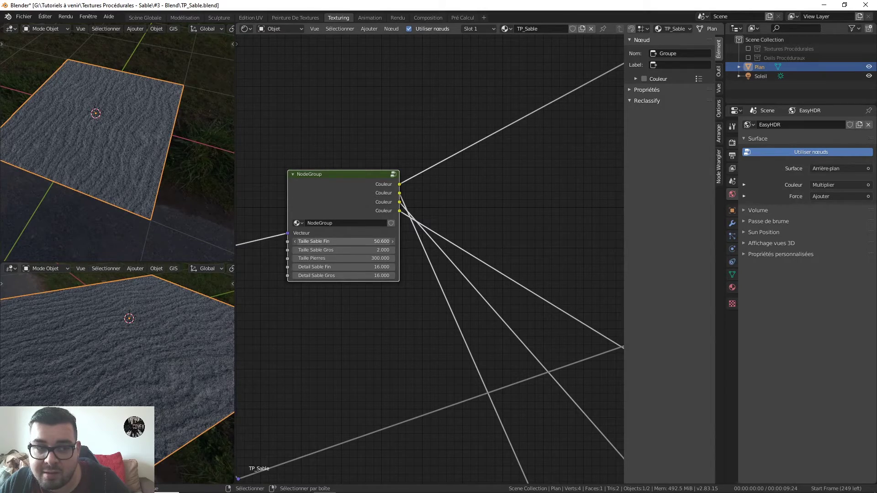
{"action": "left_click_drag", "start_coordinate": [218, 241], "coordinate": [233, 242]}
{"action": "left_click_drag", "start_coordinate": [326, 250], "coordinate": [574, 250]}
{"action": "left_click_drag", "start_coordinate": [311, 250], "coordinate": [212, 250]}
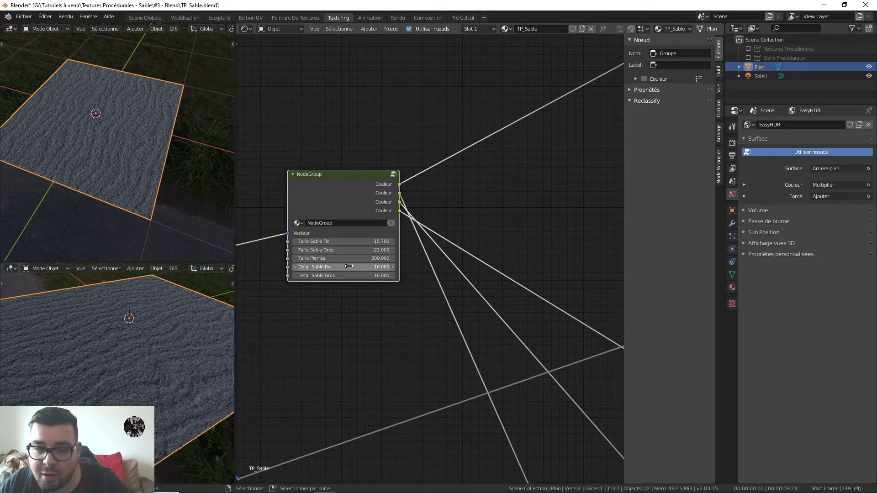
{"action": "left_click_drag", "start_coordinate": [330, 259], "coordinate": [425, 259]}
{"action": "left_click_drag", "start_coordinate": [525, 259], "coordinate": [343, 259]}
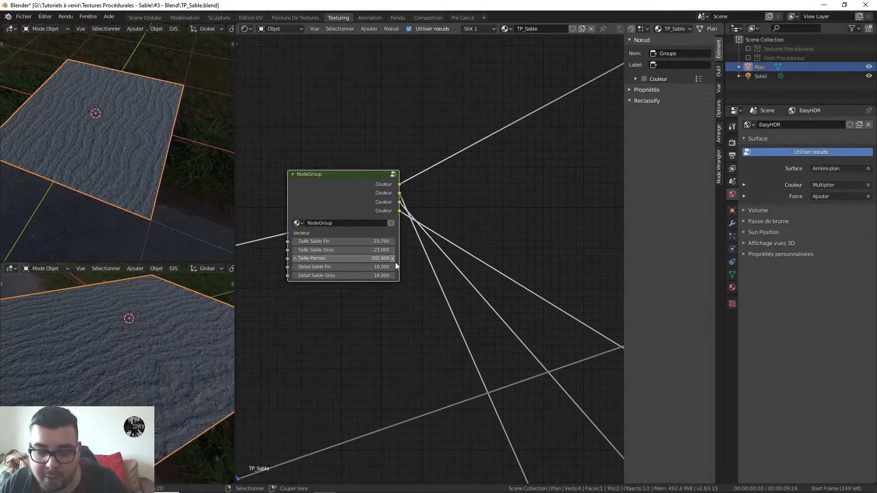
{"action": "key", "text": "BackSpace"}
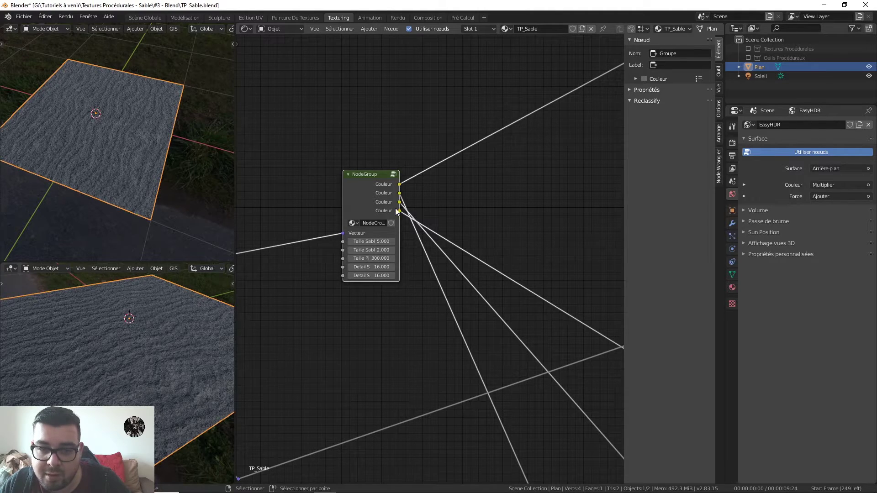
- Widen the NodeGroup node enough to fit its full input names
{"action": "left_click_drag", "start_coordinate": [343, 203], "coordinate": [295, 203]}
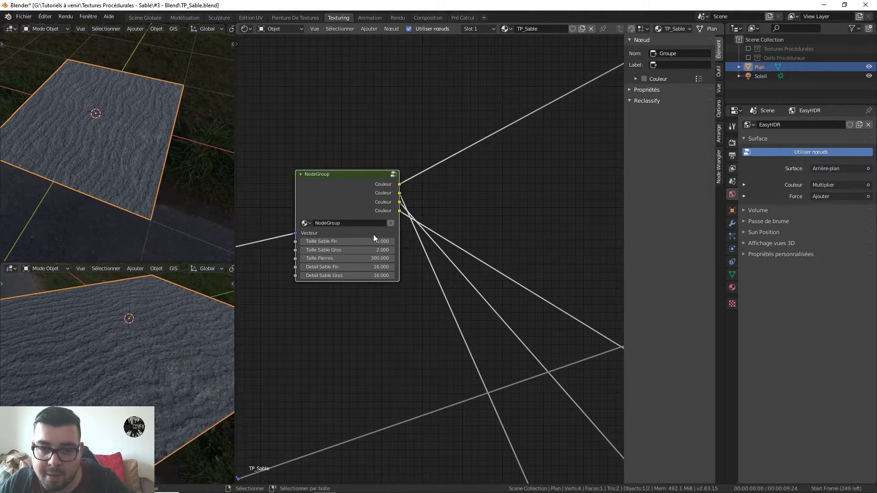
- Connect the last Bump node's Normale output to the Normale inputs of the Fresnel and ambient occlusion nodes
{"action": "scroll", "coordinate": [421, 240], "scroll_direction": "down", "scroll_amount": 3}
{"action": "scroll", "coordinate": [396, 232], "scroll_direction": "down", "scroll_amount": 5}
{"action": "middle_click_drag", "start_coordinate": [468, 244], "coordinate": [305, 264]}
{"action": "scroll", "coordinate": [507, 224], "scroll_direction": "up", "scroll_amount": 2}
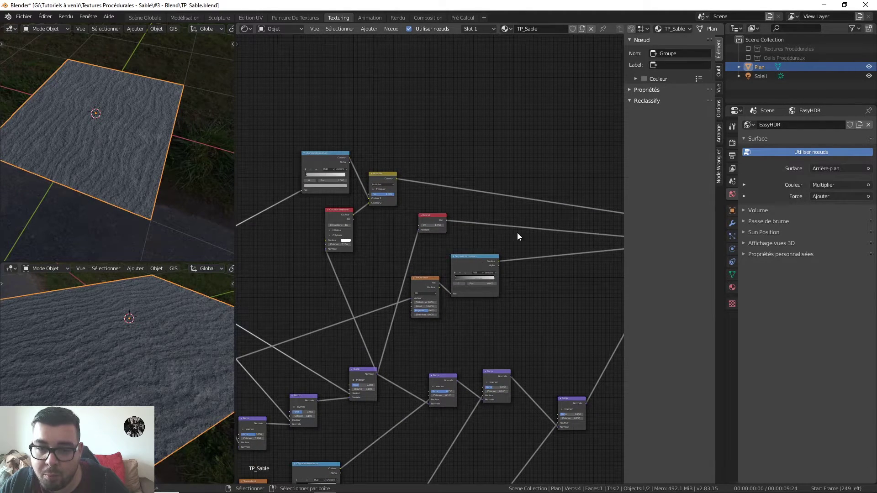
{"action": "middle_click_drag", "start_coordinate": [472, 248], "coordinate": [457, 158]}
{"action": "scroll", "coordinate": [462, 187], "scroll_direction": "down", "scroll_amount": 4}
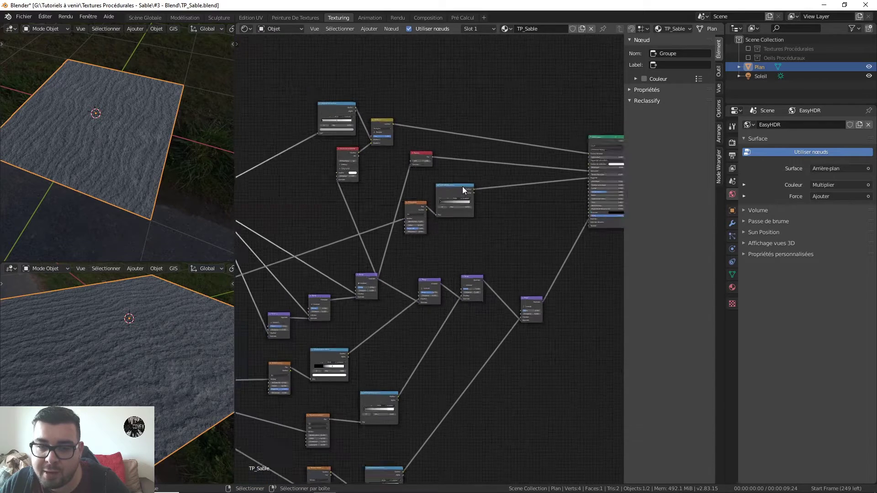
{"action": "middle_click_drag", "start_coordinate": [484, 212], "coordinate": [502, 174]}
{"action": "middle_click_drag", "start_coordinate": [422, 164], "coordinate": [470, 172]}
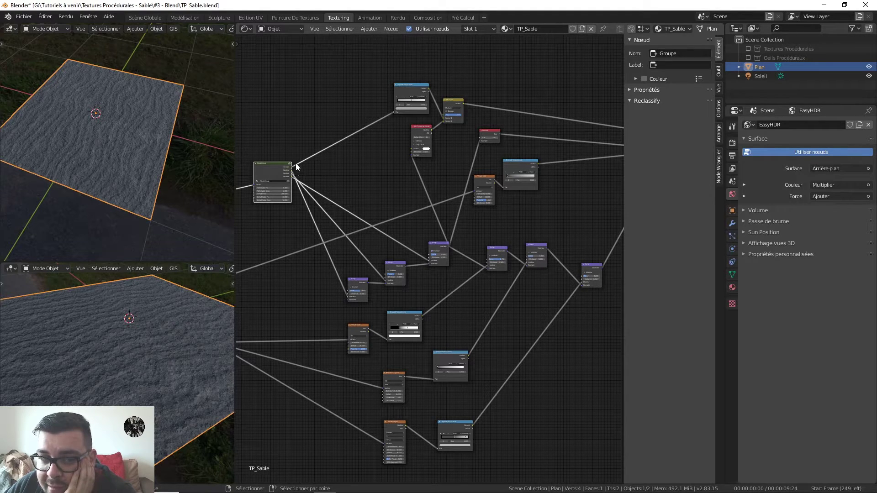
{"action": "middle_click_drag", "start_coordinate": [580, 270], "coordinate": [537, 256]}
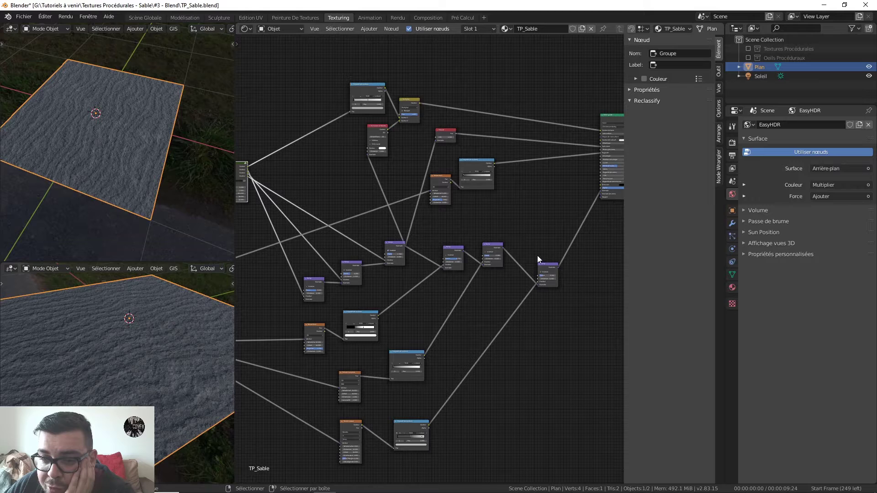
{"action": "left_click", "coordinate": [558, 267]}
{"action": "left_click_drag", "start_coordinate": [560, 268], "coordinate": [489, 183]}
{"action": "left_click_drag", "start_coordinate": [559, 268], "coordinate": [437, 141]}
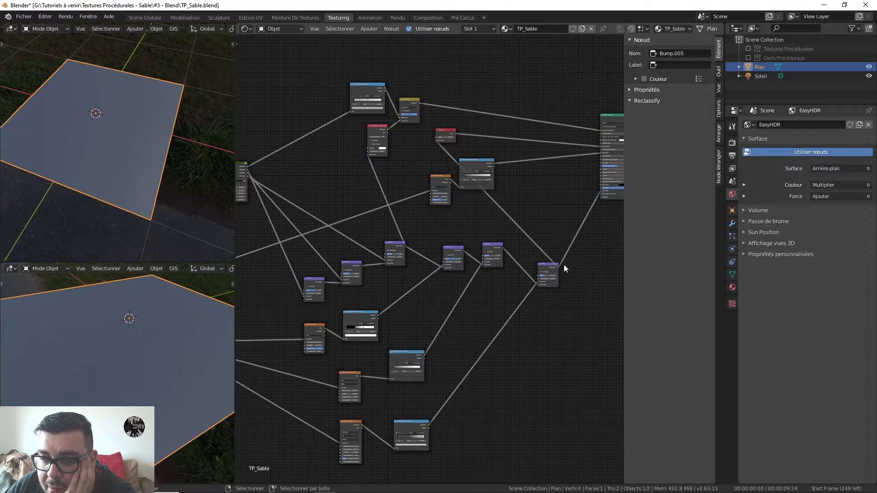
{"action": "left_click_drag", "start_coordinate": [558, 270], "coordinate": [368, 154]}
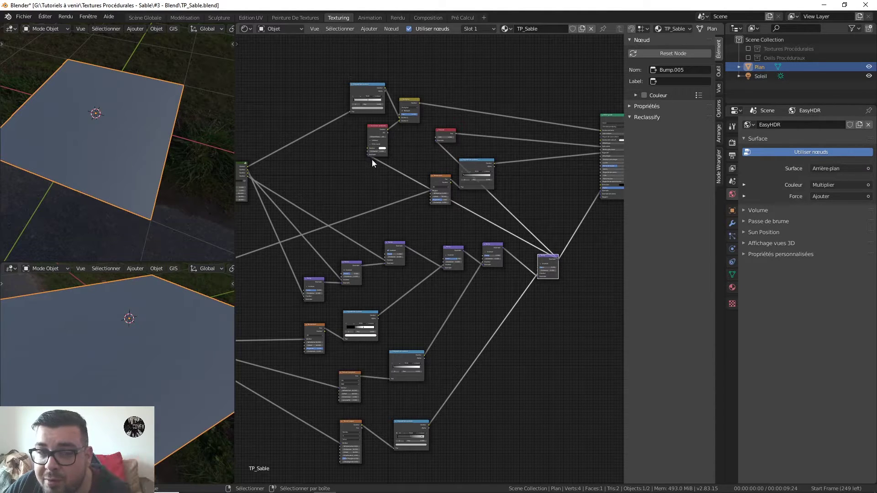
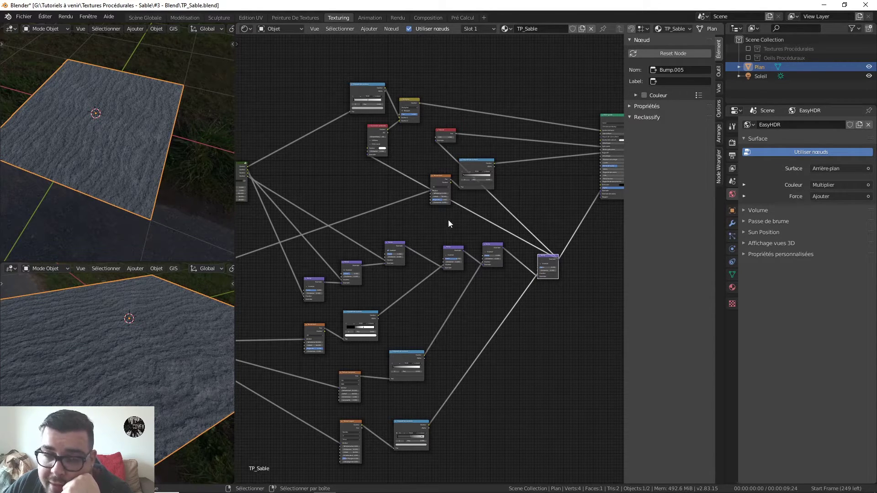
- Move the noise texture and the color ramp it feeds apart to clear the space below the Fresnel node
{"action": "left_click_drag", "start_coordinate": [479, 163], "coordinate": [545, 162]}
{"action": "left_click_drag", "start_coordinate": [442, 176], "coordinate": [404, 192]}
{"action": "scroll", "coordinate": [407, 155], "scroll_direction": "up", "scroll_amount": 5}
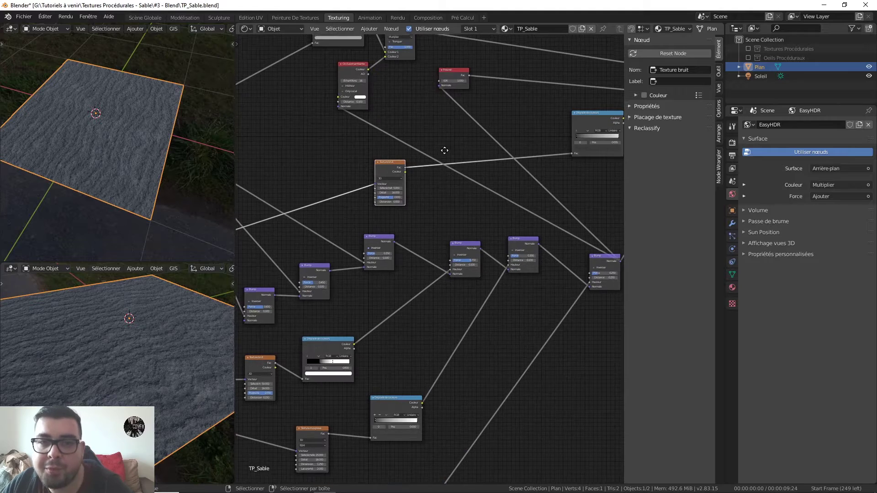
- Group the upper color ramp, Multiplier, ambient occlusion and Fresnel nodes into a new node group
{"action": "middle_click_drag", "start_coordinate": [445, 151], "coordinate": [456, 245]}
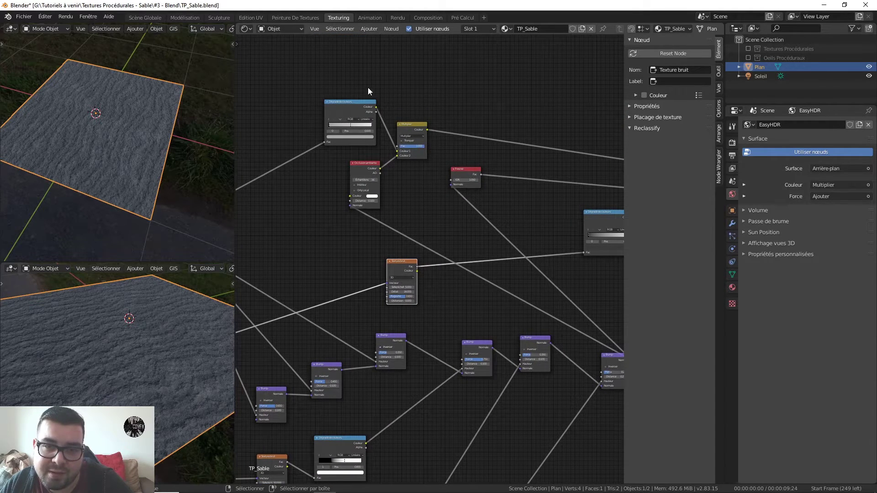
{"action": "middle_click_drag", "start_coordinate": [412, 172], "coordinate": [386, 189]}
{"action": "scroll", "coordinate": [395, 191], "scroll_direction": "down", "scroll_amount": 4}
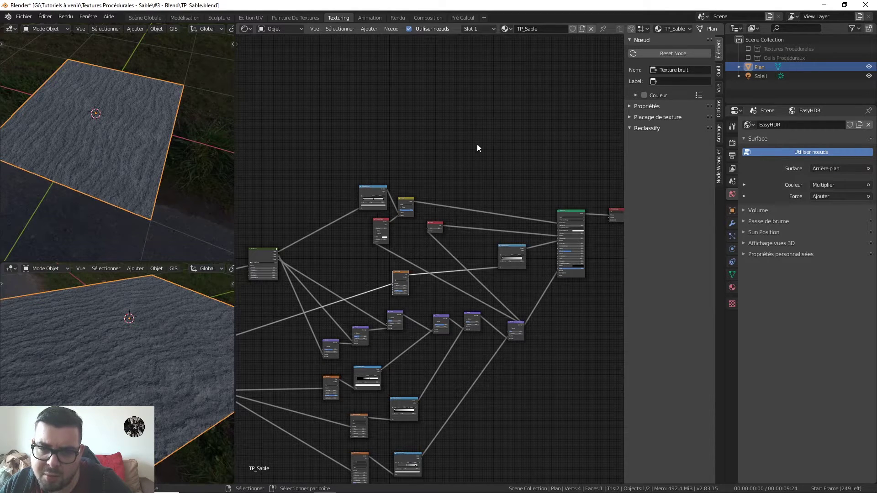
{"action": "left_click_drag", "start_coordinate": [478, 144], "coordinate": [344, 246]}
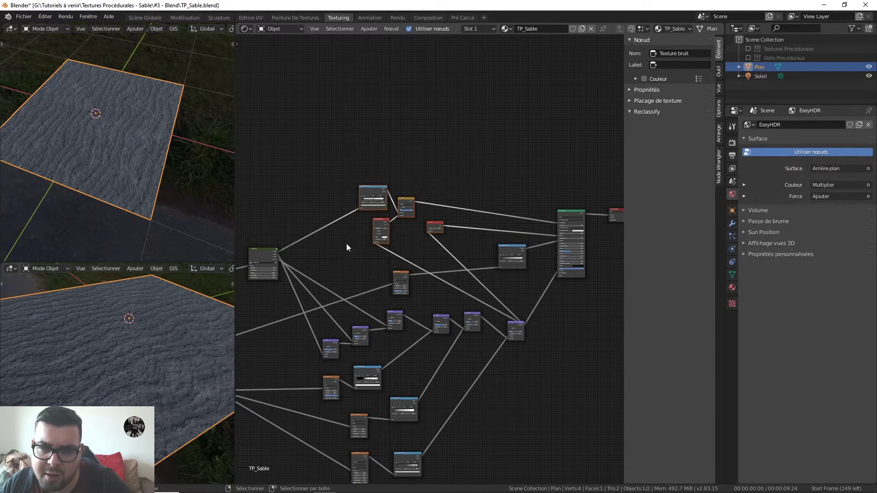
{"action": "key", "text": "ctrl+g"}
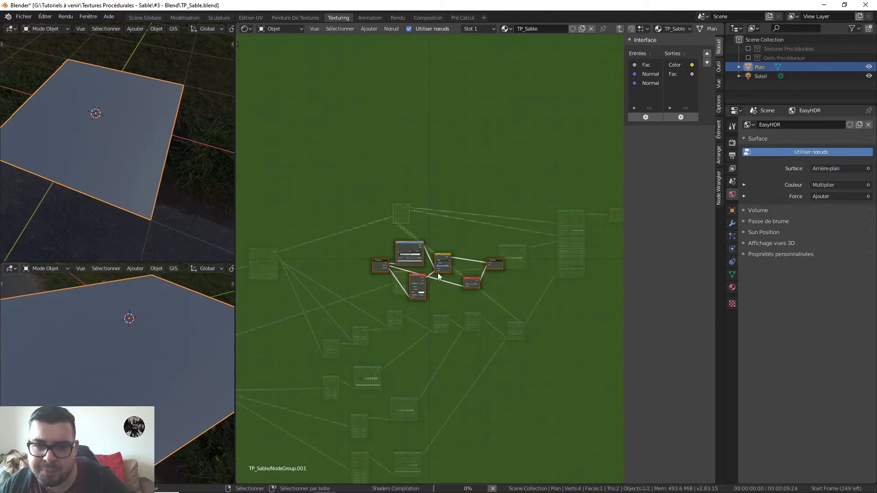
- Move the new group's Entrée de groupe node farther from its color ramp and ambient occlusion nodes, and leave the group
{"action": "scroll", "coordinate": [437, 289], "scroll_direction": "up", "scroll_amount": 5}
{"action": "middle_click_drag", "start_coordinate": [437, 289], "coordinate": [538, 271]}
{"action": "left_click_drag", "start_coordinate": [425, 230], "coordinate": [335, 247]}
{"action": "left_click", "coordinate": [461, 239]}
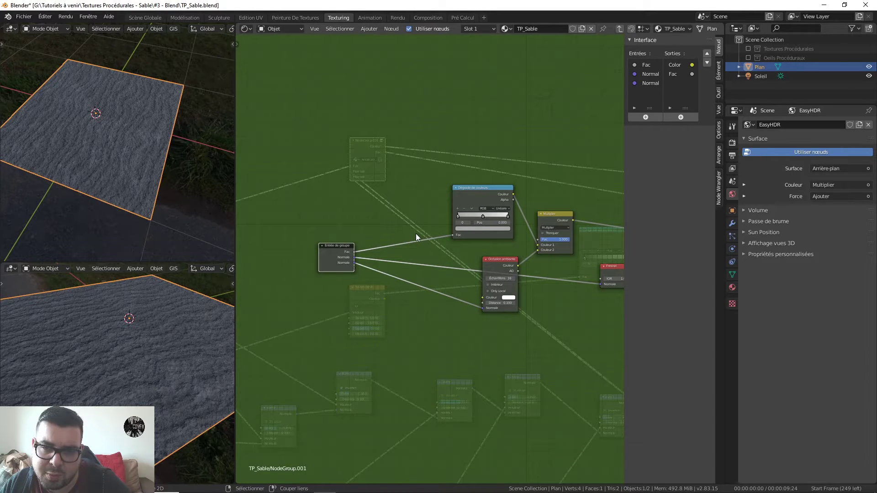
{"action": "key", "text": "ctrl+Tab"}
- Inside the first NodeGroup, move the Sortie de groupe node lower and farther from the mix nodes, and leave the group
{"action": "middle_click_drag", "start_coordinate": [433, 218], "coordinate": [278, 242]}
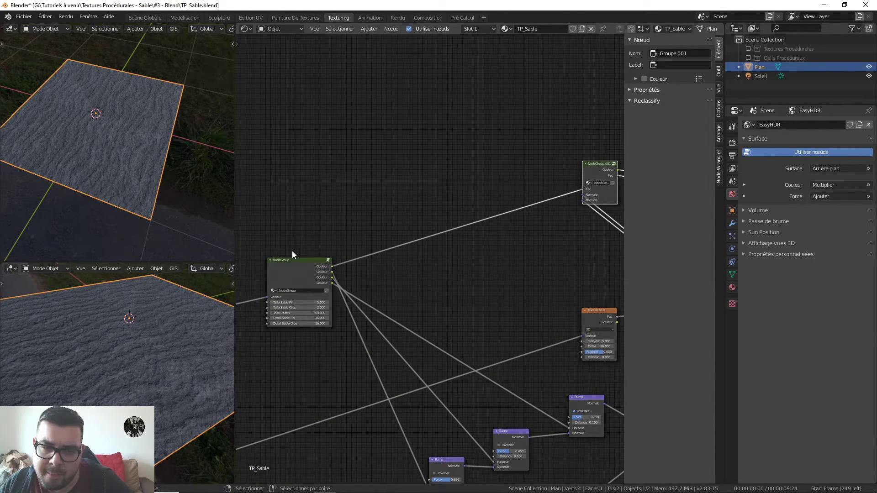
{"action": "left_click", "coordinate": [304, 261]}
{"action": "key", "text": "Tab"}
{"action": "middle_click_drag", "start_coordinate": [475, 283], "coordinate": [258, 296], "text": "shift"}
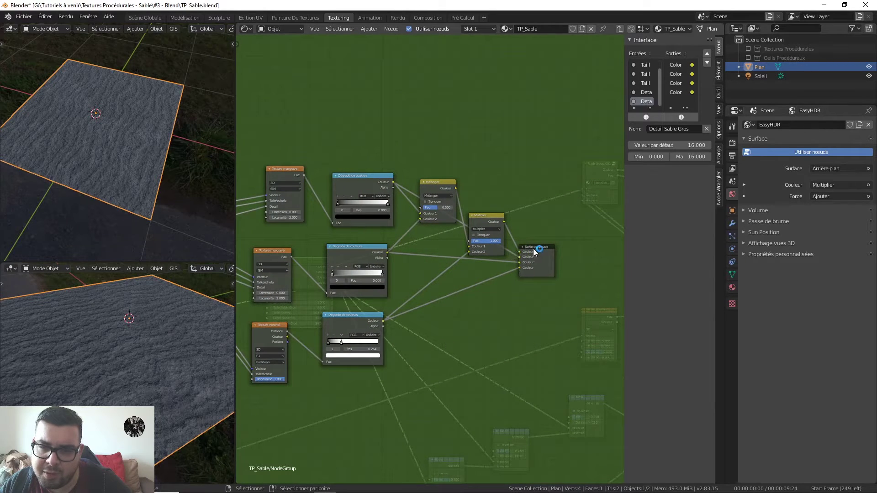
{"action": "left_click_drag", "start_coordinate": [534, 251], "coordinate": [577, 345]}
{"action": "key", "text": "Tab"}
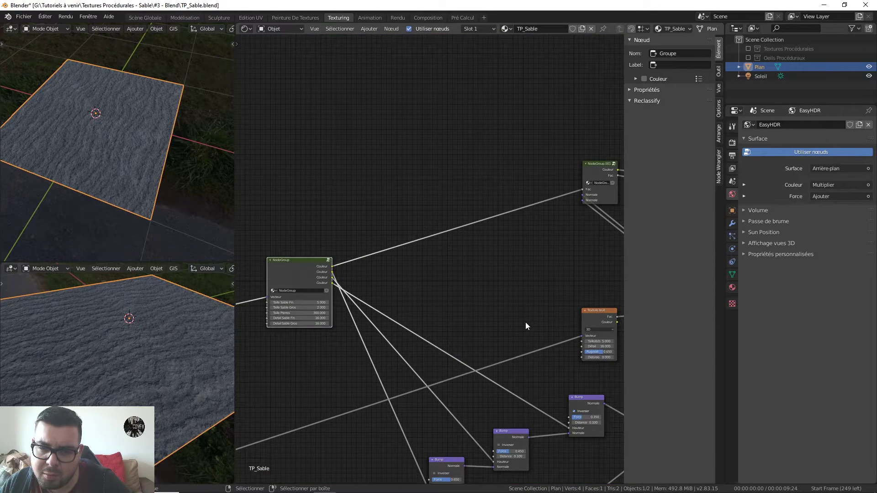
- Reopen the first NodeGroup and select the first Color socket in its list of outputs
{"action": "middle_click_drag", "start_coordinate": [526, 323], "coordinate": [442, 295]}
{"action": "left_click", "coordinate": [276, 248]}
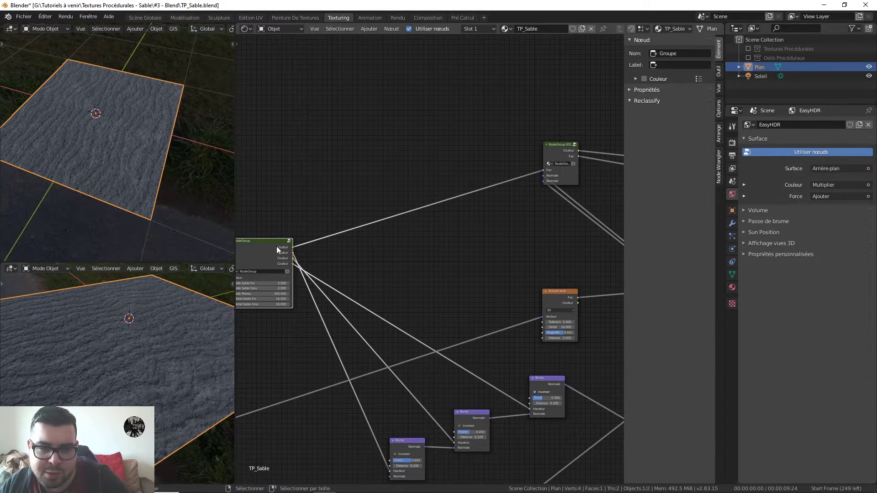
{"action": "middle_click_drag", "start_coordinate": [276, 247], "coordinate": [407, 234]}
{"action": "key", "text": "Tab"}
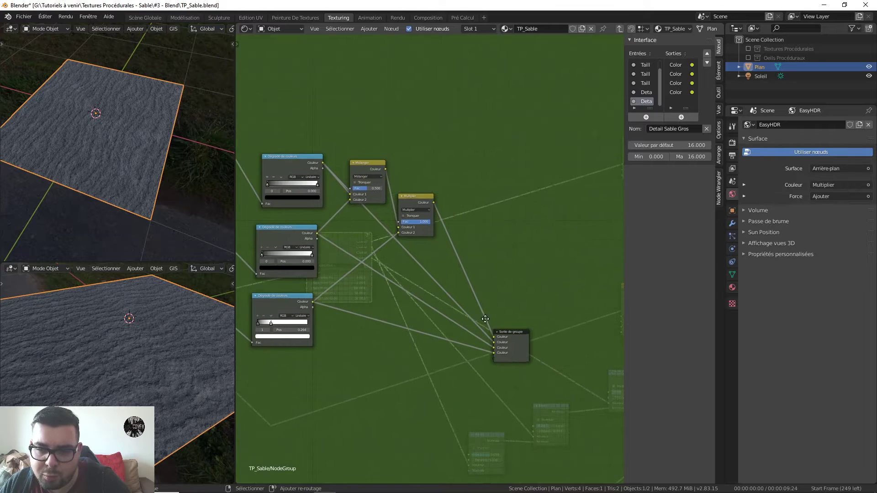
{"action": "middle_click_drag", "start_coordinate": [554, 352], "coordinate": [484, 332]}
{"action": "left_click", "coordinate": [678, 64]}
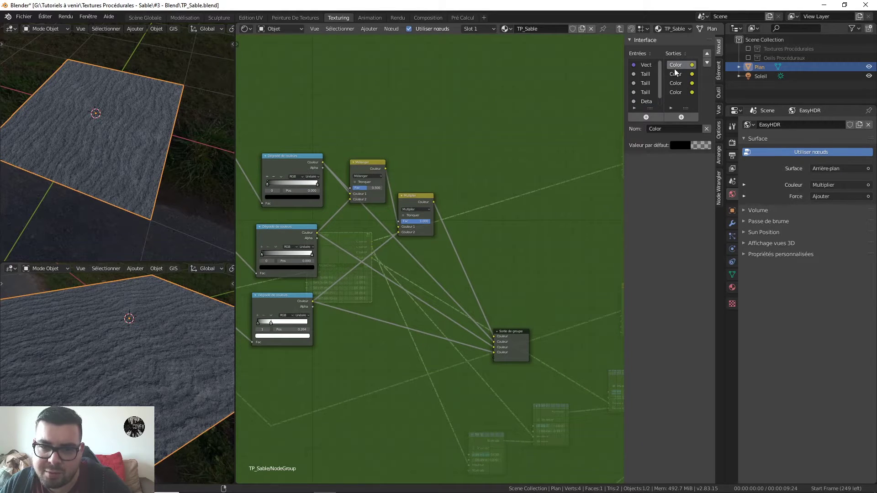
- Spread the Multiplier and Mélanger nodes higher and farther from the color ramps to untangle their links
{"action": "left_click_drag", "start_coordinate": [417, 196], "coordinate": [464, 173]}
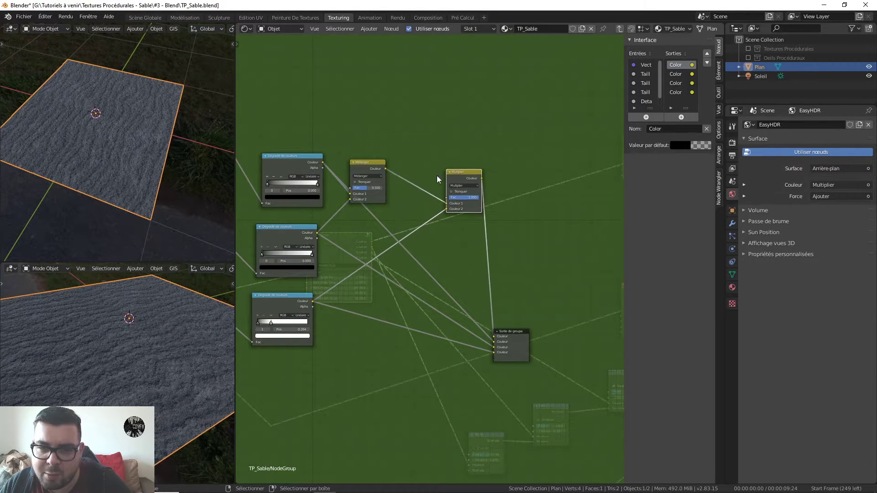
{"action": "left_click_drag", "start_coordinate": [369, 160], "coordinate": [384, 115]}
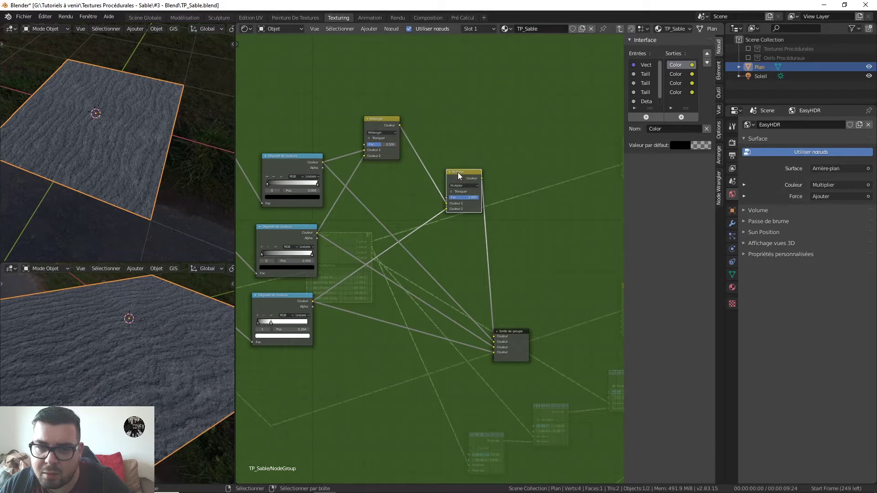
- Move the Multiplier node slightly higher and rename the group's first Color output to Mélanges Textures
{"action": "left_click_drag", "start_coordinate": [458, 172], "coordinate": [455, 149]}
{"action": "middle_click_drag", "start_coordinate": [574, 143], "coordinate": [531, 158], "text": "shift"}
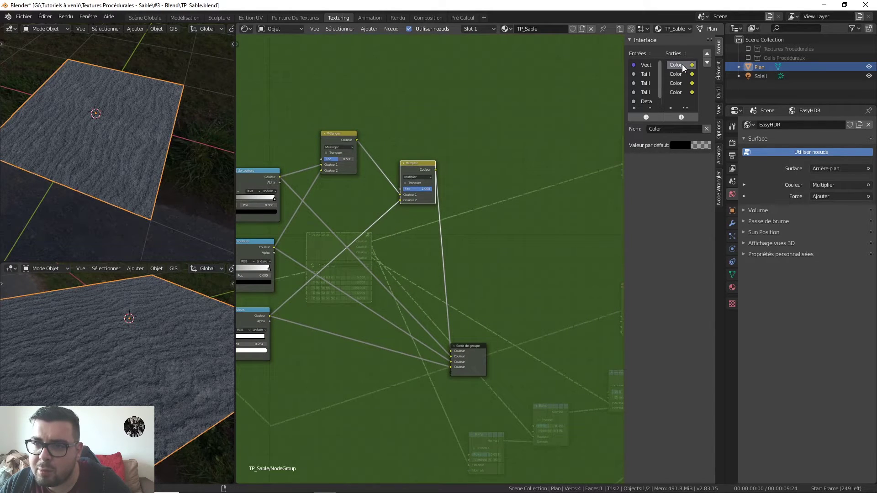
{"action": "left_click", "coordinate": [659, 127]}
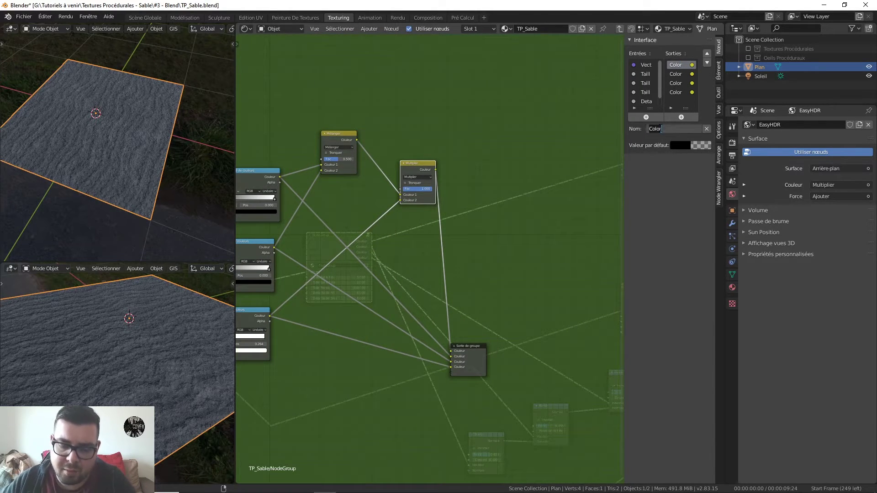
{"action": "type", "text": "Mélanges"}
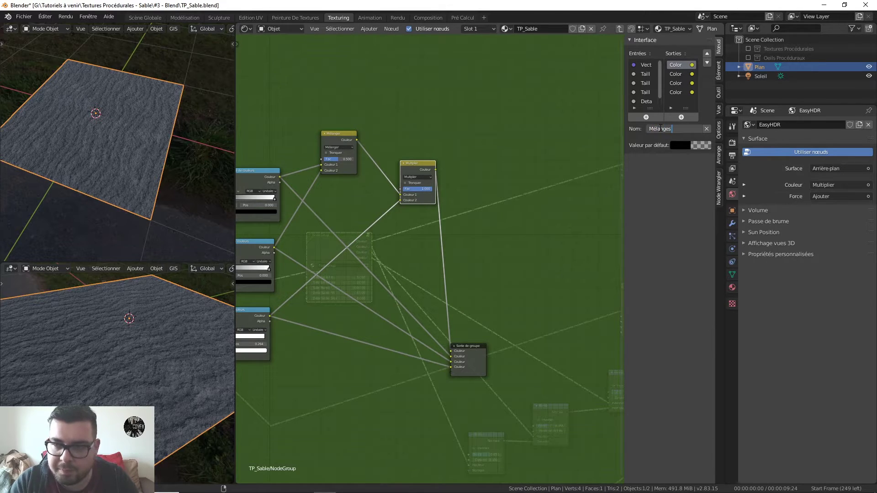
{"action": "type", "text": " Textures$"}
{"action": "key", "text": "Return"}
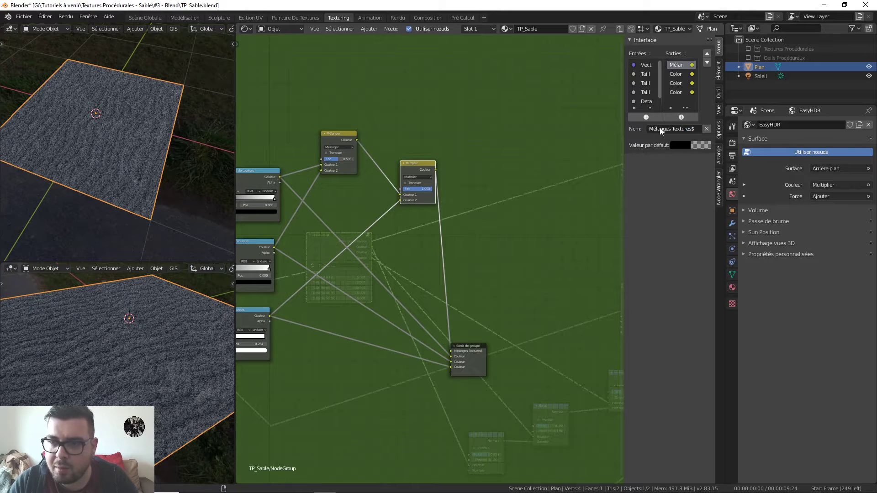
{"action": "left_click", "coordinate": [697, 130]}
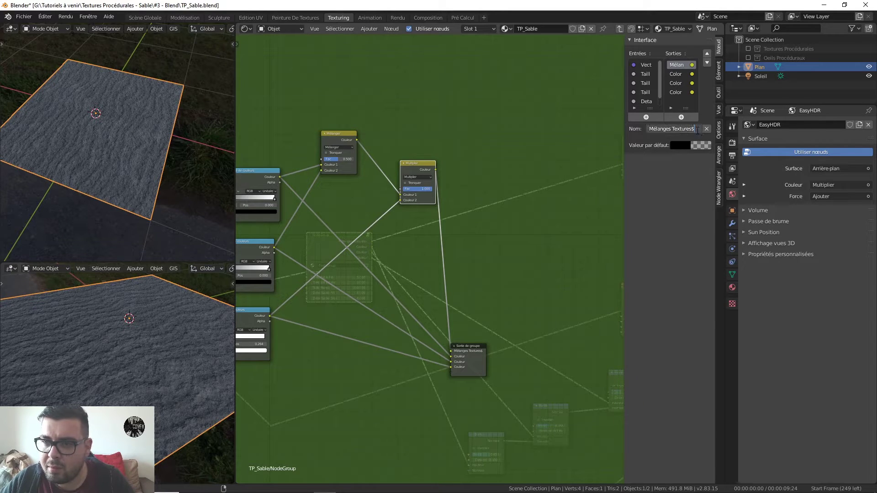
{"action": "key", "text": "Return"}
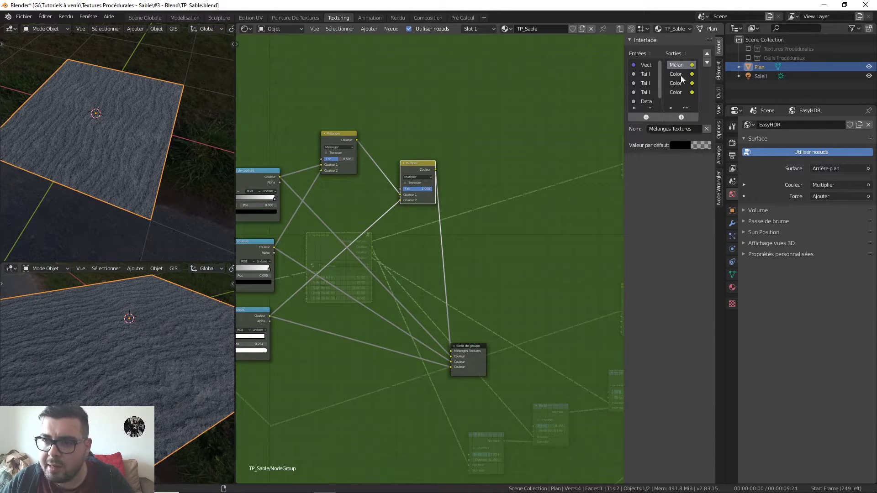
- Rename the second output of the group to Bump Sable Fin
{"action": "left_click", "coordinate": [681, 74]}
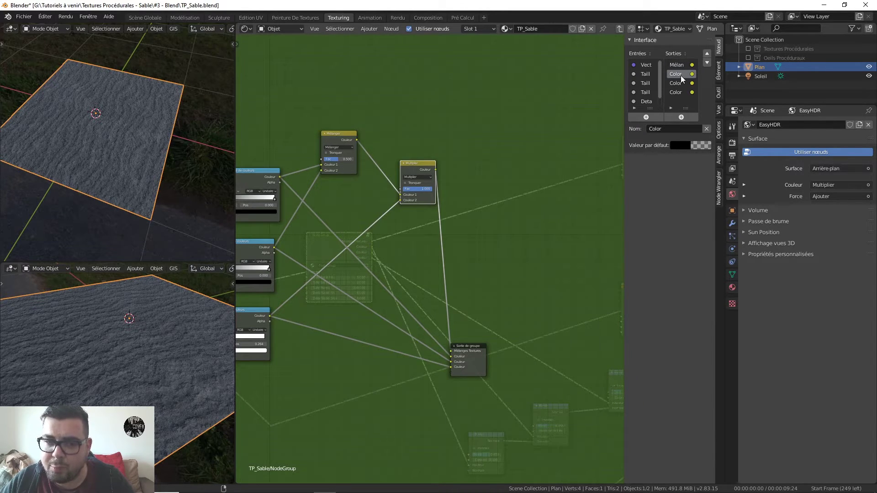
{"action": "left_click", "coordinate": [678, 128]}
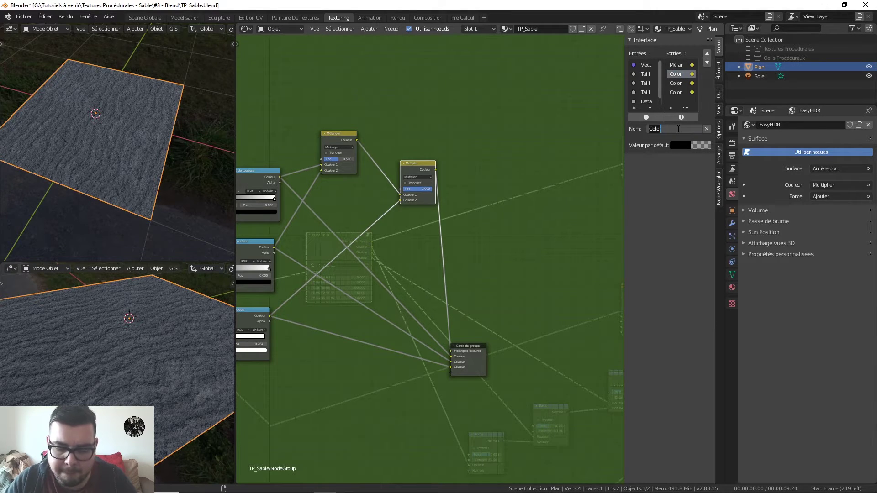
{"action": "type", "text": "Bump Sa"}
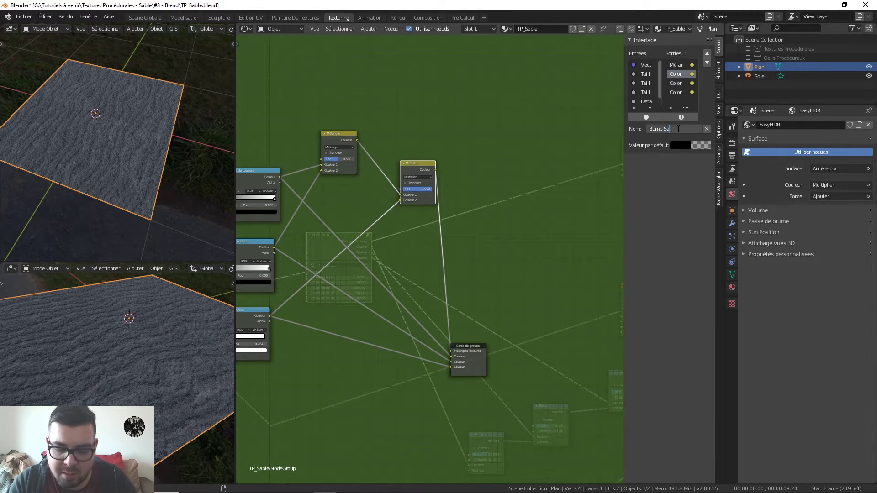
{"action": "type", "text": "ble Fi"}
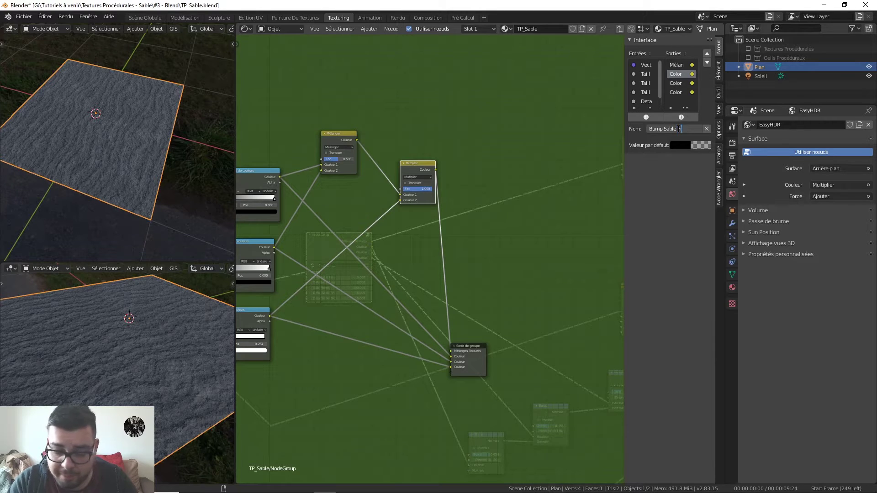
{"action": "type", "text": "n"}
{"action": "key", "text": "Return"}
- Rename the third output of the group to Bump Sable Gros
{"action": "left_click", "coordinate": [676, 83]}
{"action": "left_click", "coordinate": [668, 130]}
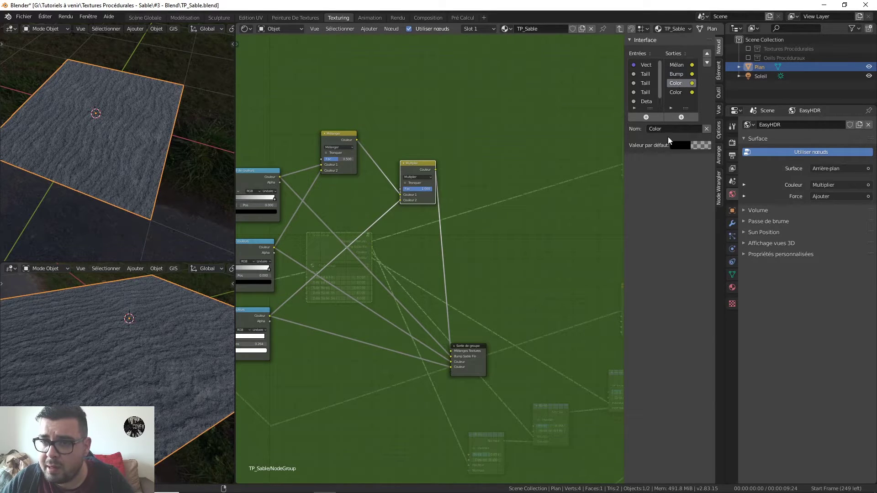
{"action": "type", "text": "Bu"}
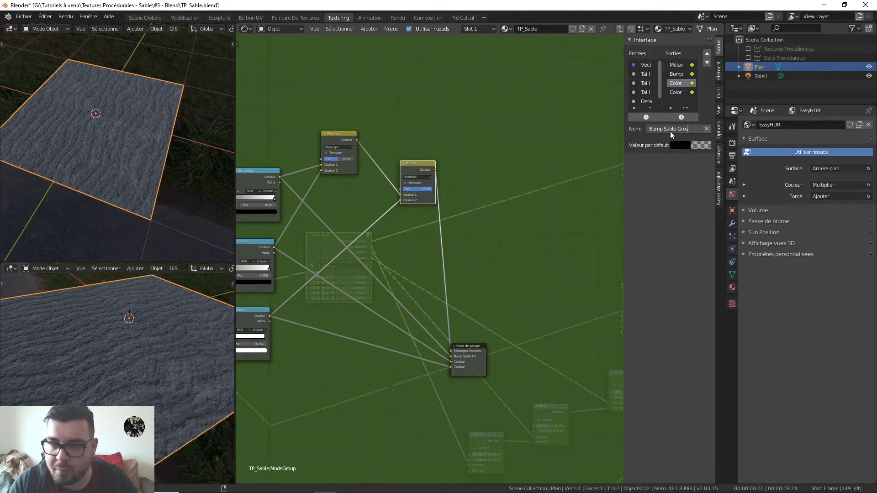
{"action": "type", "text": "mp Sable Gros"}
{"action": "key", "text": "Return"}
- Rename the fourth output of the group to Bump Pierres, and leave the group
{"action": "left_click", "coordinate": [683, 92]}
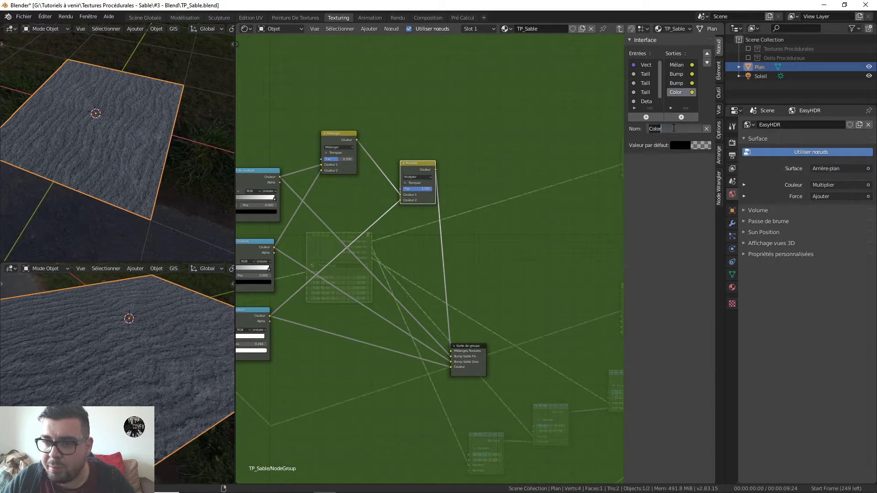
{"action": "type", "text": "Bump P"}
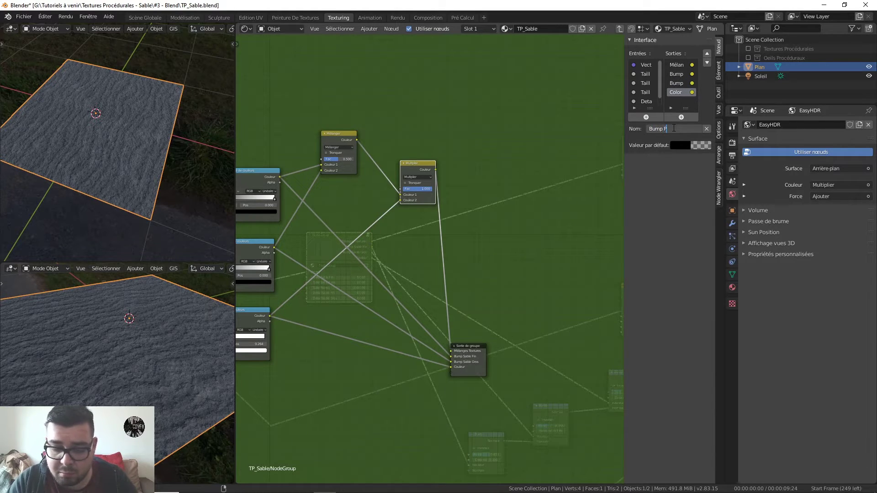
{"action": "type", "text": "ierres"}
{"action": "key", "text": "Return"}
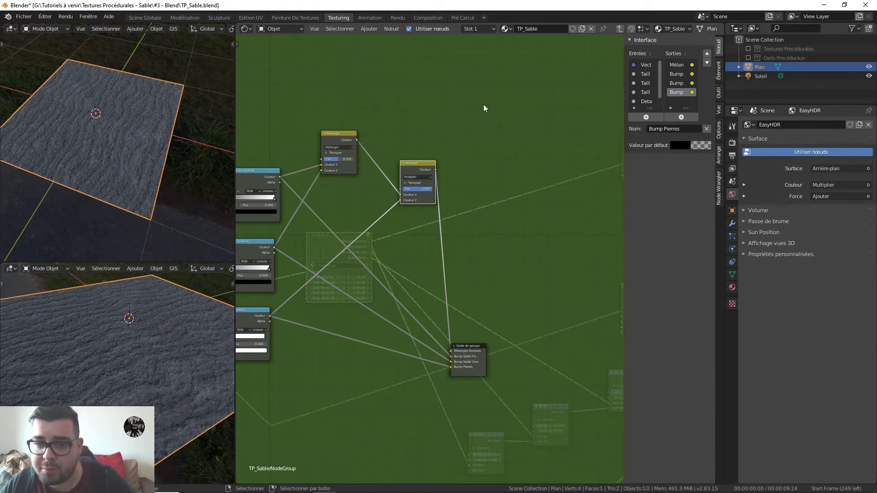
{"action": "middle_click_drag", "start_coordinate": [372, 341], "coordinate": [472, 299]}
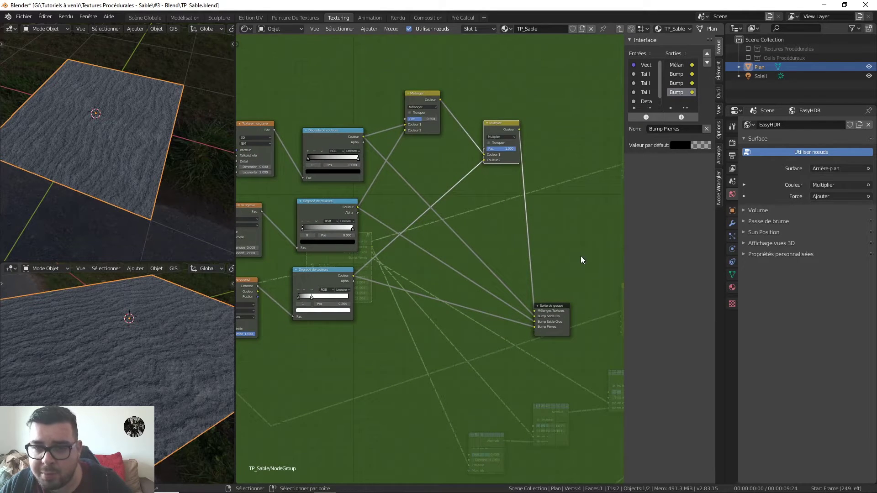
{"action": "key", "text": "Tab"}
- Spread the first two Bump nodes of the chain apart, raising the first one slightly above the second
{"action": "middle_click_drag", "start_coordinate": [580, 260], "coordinate": [460, 205]}
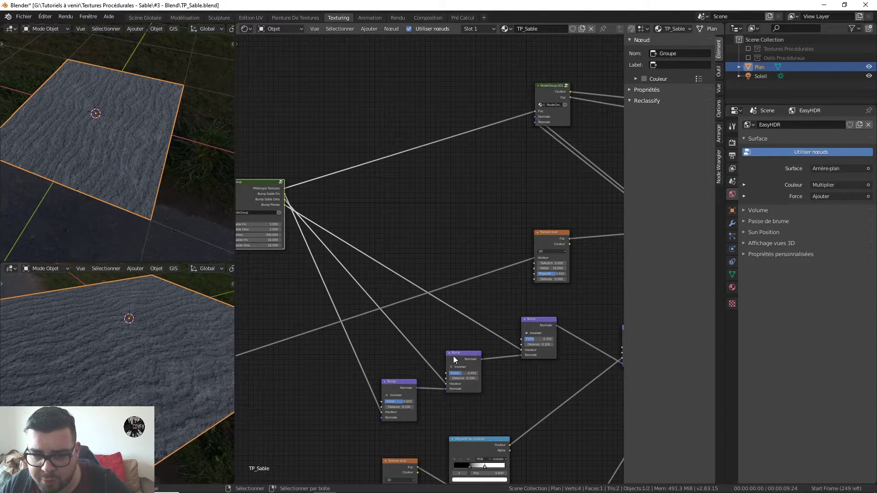
{"action": "mouse_move", "coordinate": [454, 355]}
{"action": "left_mouse_down"}
{"action": "mouse_move", "coordinate": [419, 304]}
{"action": "mouse_move", "coordinate": [461, 249]}
{"action": "mouse_move", "coordinate": [463, 363]}
{"action": "left_mouse_up"}
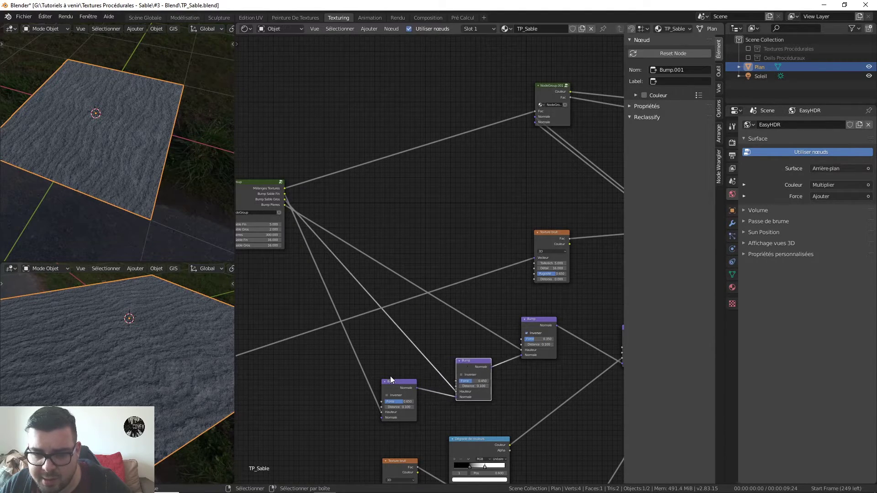
{"action": "left_click_drag", "start_coordinate": [390, 379], "coordinate": [383, 351]}
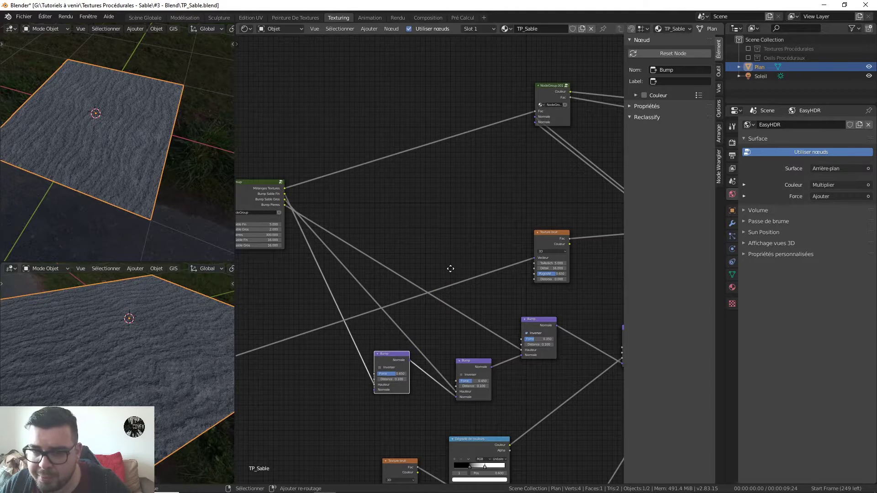
- Select the NodeGroup.001 node and open the group for editing
{"action": "middle_click_drag", "start_coordinate": [450, 269], "coordinate": [335, 301]}
{"action": "scroll", "coordinate": [441, 234], "scroll_direction": "up", "scroll_amount": 3}
{"action": "middle_click_drag", "start_coordinate": [449, 253], "coordinate": [403, 309]}
{"action": "middle_click_drag", "start_coordinate": [402, 208], "coordinate": [329, 225]}
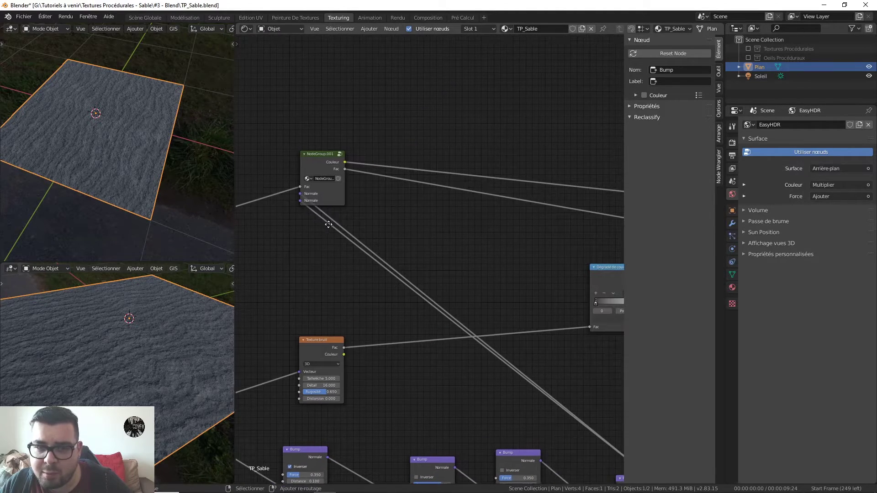
{"action": "middle_click_drag", "start_coordinate": [257, 220], "coordinate": [547, 209]}
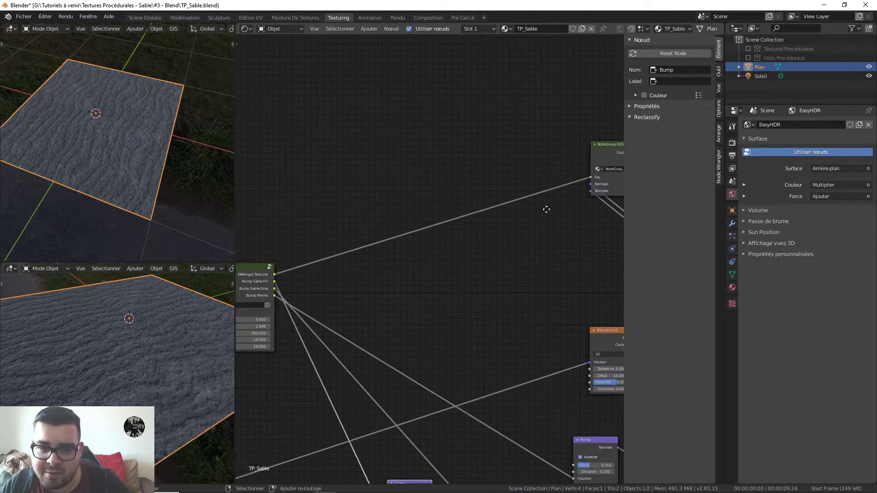
{"action": "left_click", "coordinate": [579, 154]}
{"action": "key", "text": "Tab"}
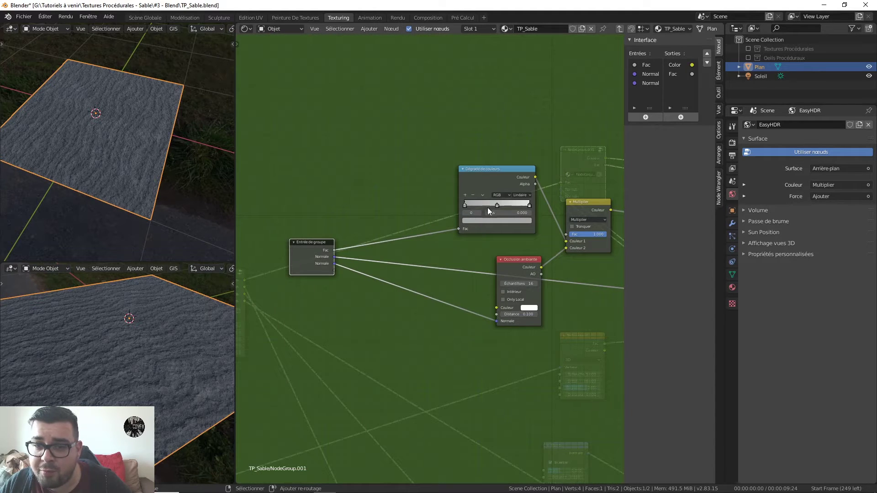
- Rename the Fac input of NodeGroup.001 to Mélange De Sable
{"action": "left_click", "coordinate": [650, 65]}
{"action": "left_click", "coordinate": [667, 129]}
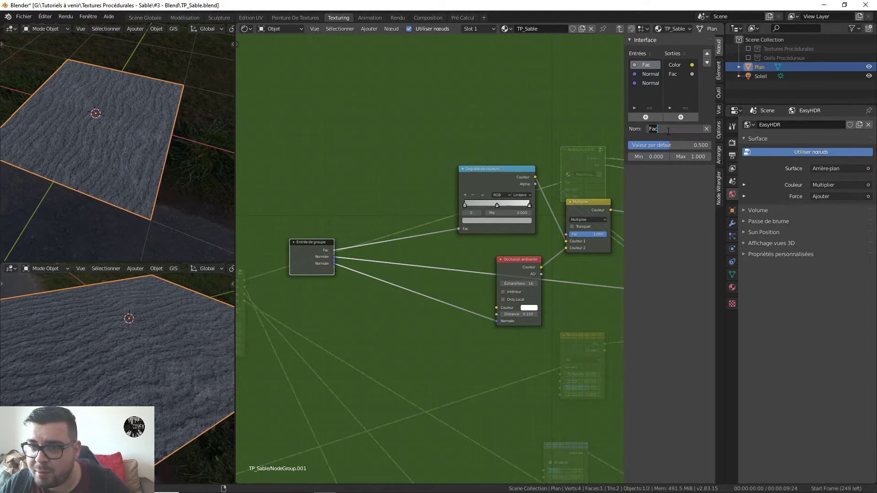
{"action": "type", "text": "Mélage"}
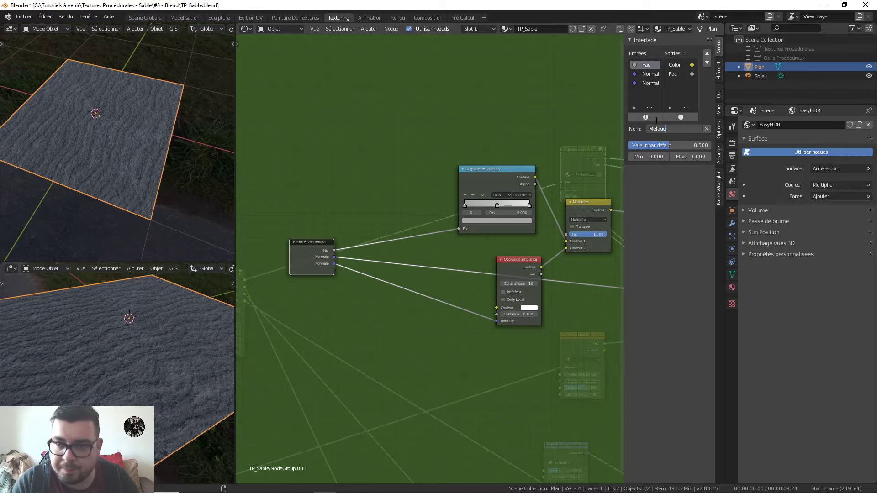
{"action": "key", "text": "BackSpace"}
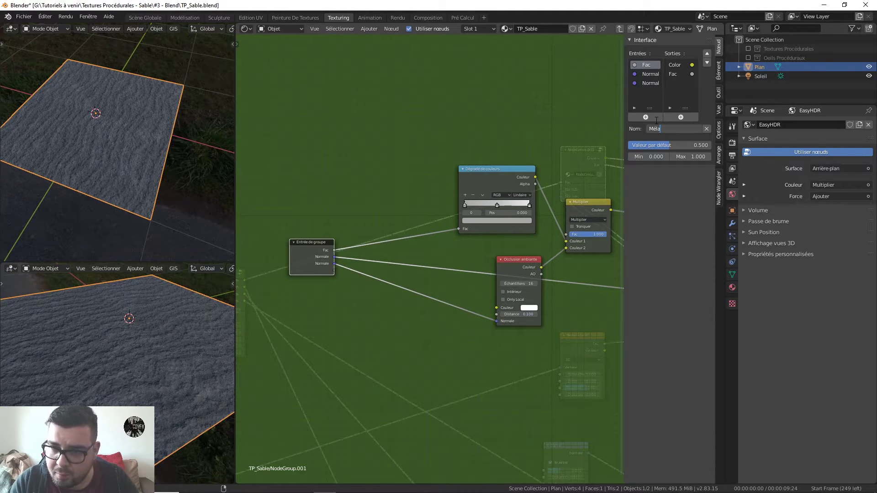
{"action": "type", "text": "ge D"}
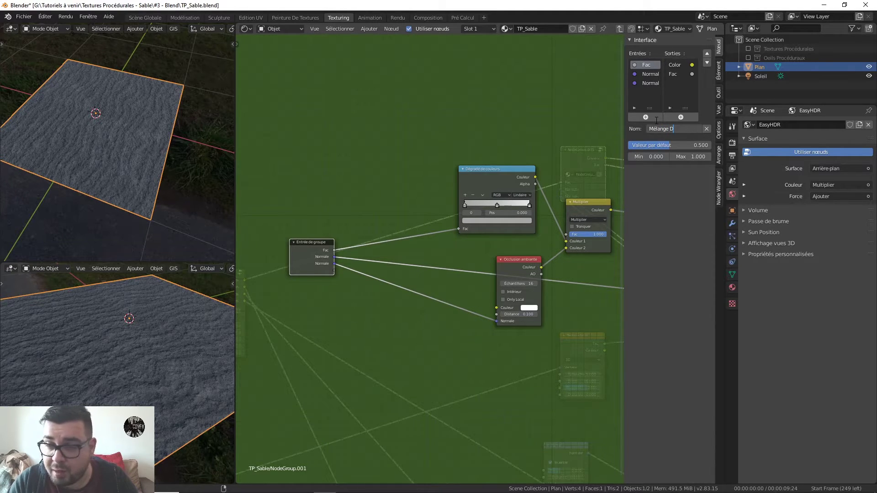
{"action": "type", "text": "e S"}
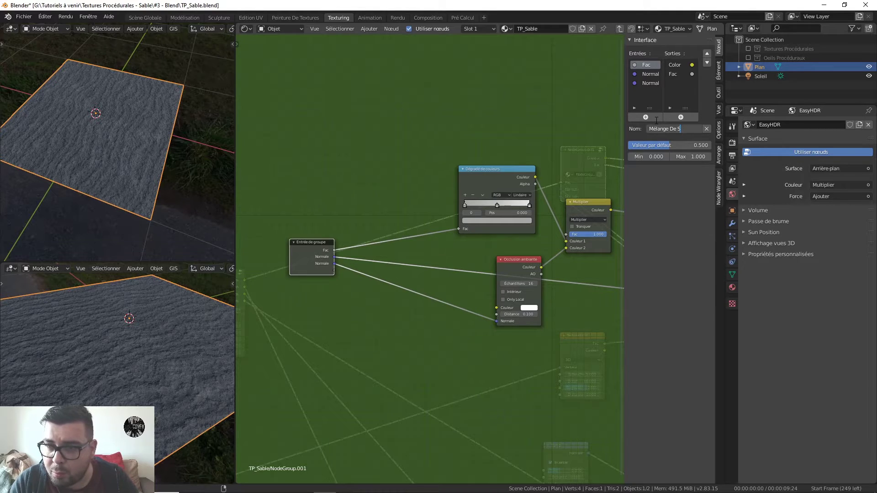
{"action": "type", "text": "Able"}
{"action": "key", "text": "Return"}
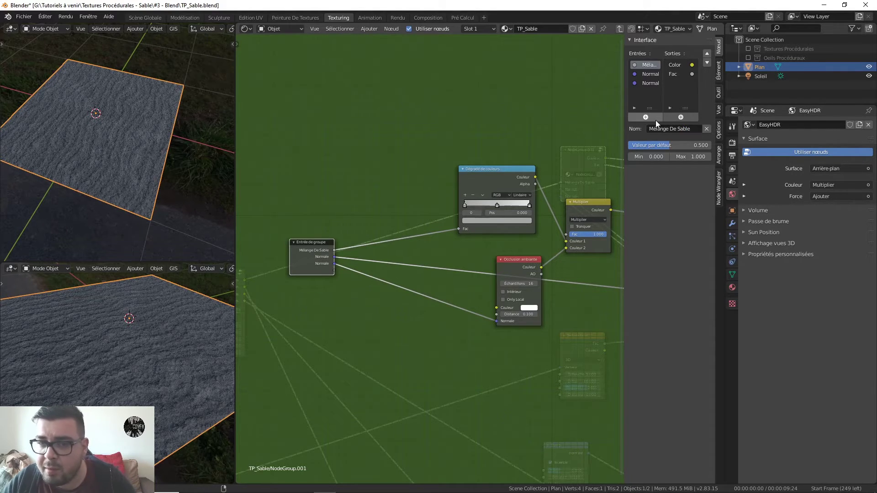
- Rename the first Normal input of NodeGroup.001 to Relief Globale
{"action": "middle_click_drag", "start_coordinate": [560, 185], "coordinate": [545, 190]}
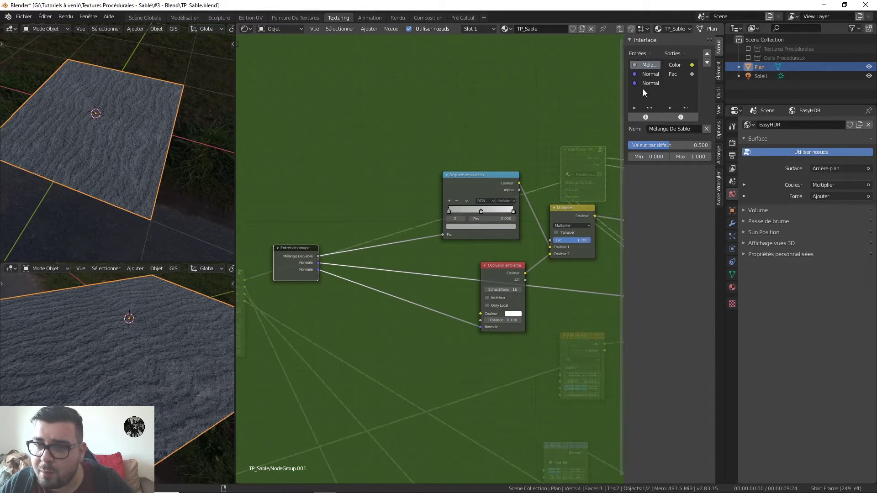
{"action": "left_click", "coordinate": [651, 74]}
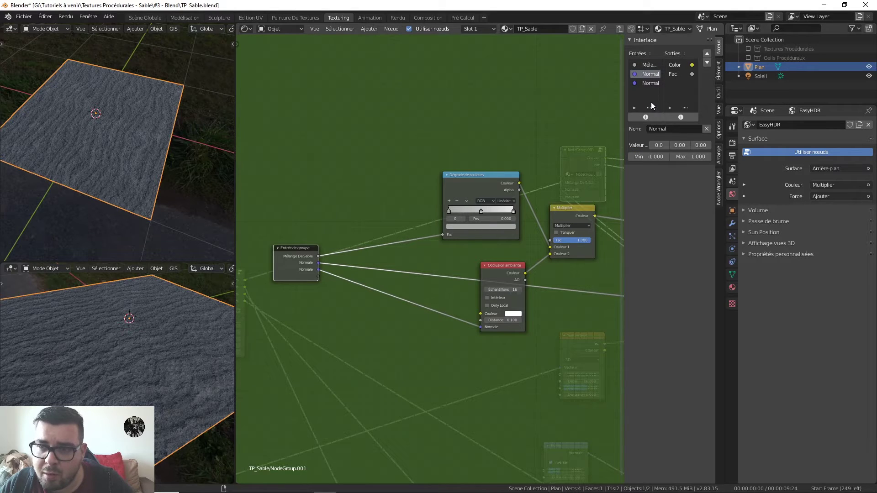
{"action": "left_click", "coordinate": [671, 129]}
{"action": "type", "text": "Reli"}
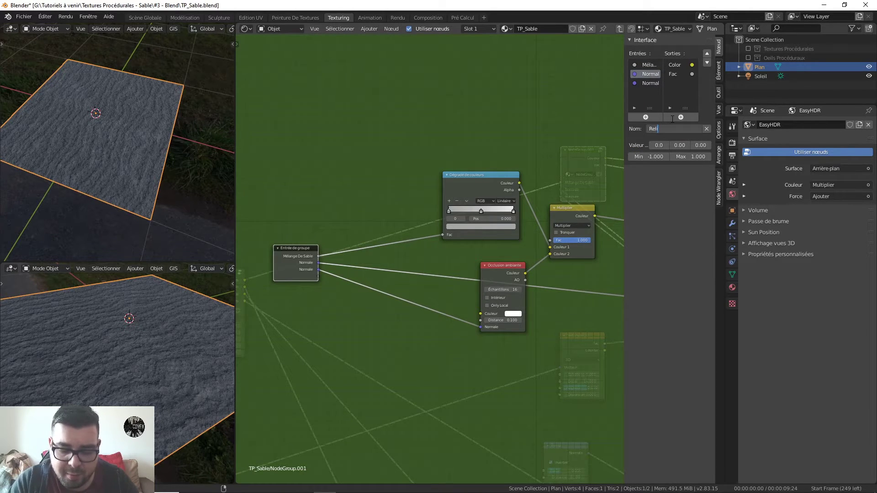
{"action": "type", "text": "ef Globale"}
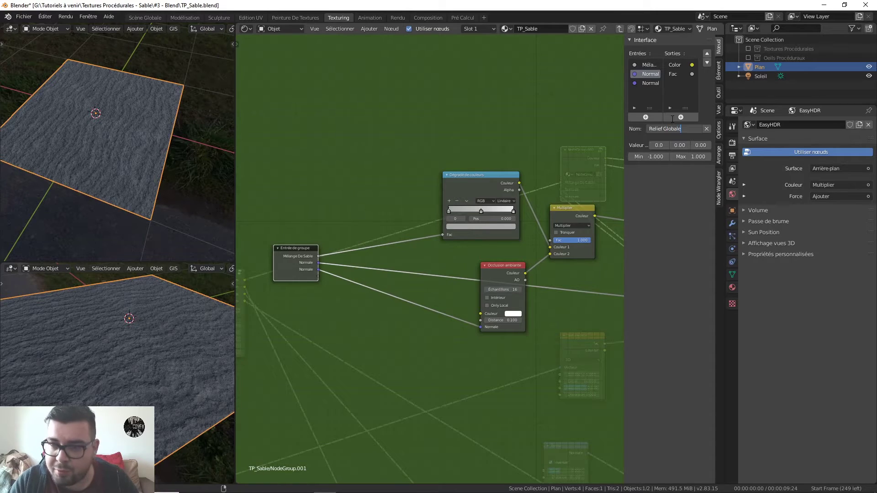
{"action": "key", "text": "Return"}
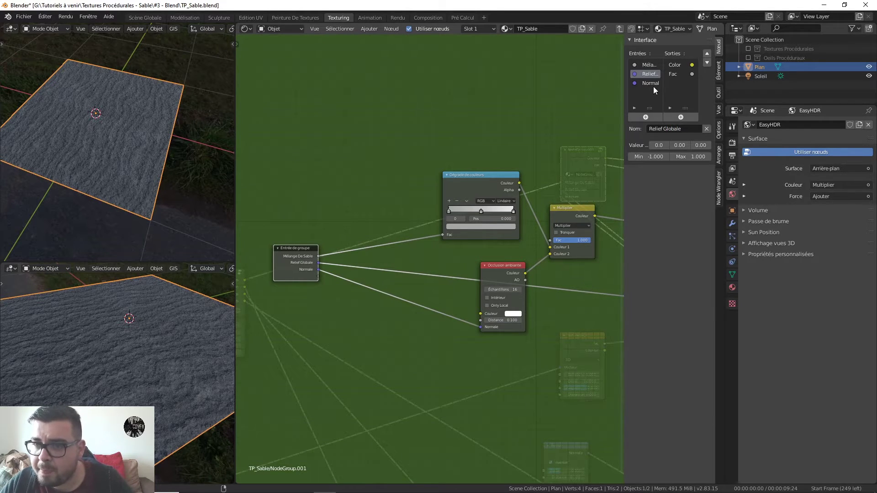
- Rename the remaining Normal input of NodeGroup.001, linked to the ambient occlusion node, to Reli
{"action": "left_click", "coordinate": [652, 84]}
{"action": "left_click", "coordinate": [671, 129]}
{"action": "type", "text": "Reli"}
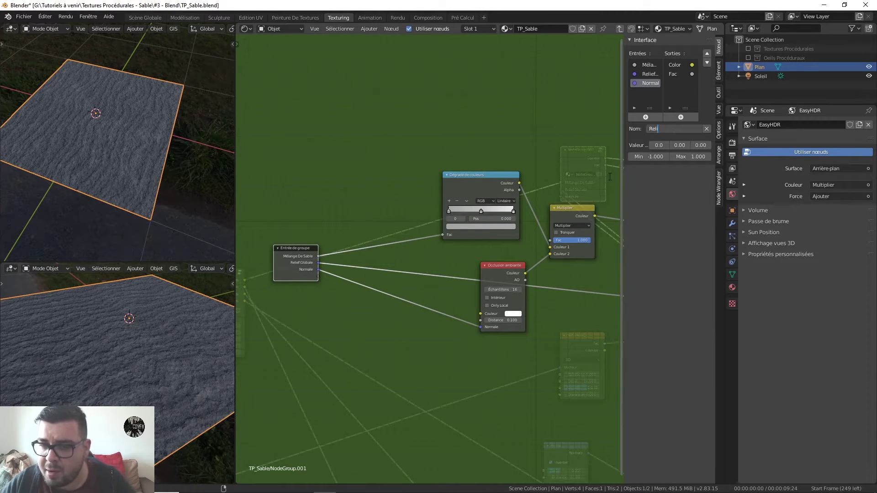
{"action": "key", "text": "Return"}
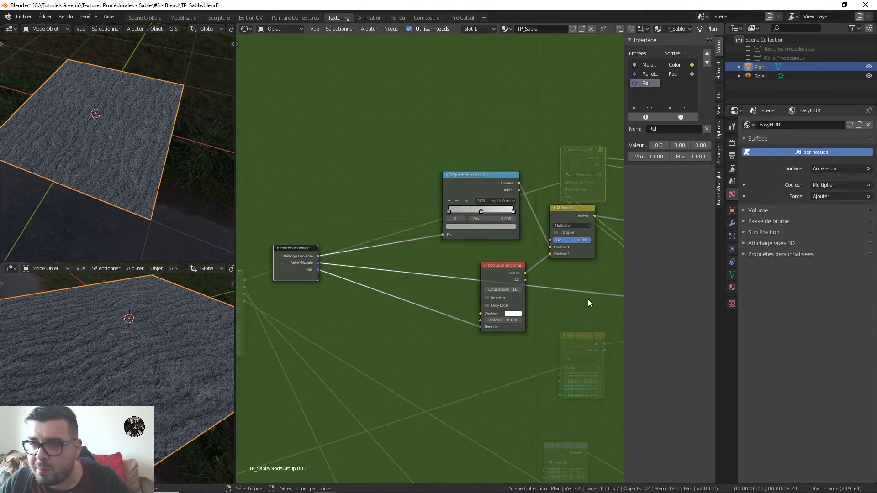
- Remove the Reli group input and connect the ambient occlusion node's Normale to the Relief Globale input
{"action": "left_click", "coordinate": [707, 129]}
{"action": "middle_click_drag", "start_coordinate": [600, 278], "coordinate": [553, 264]}
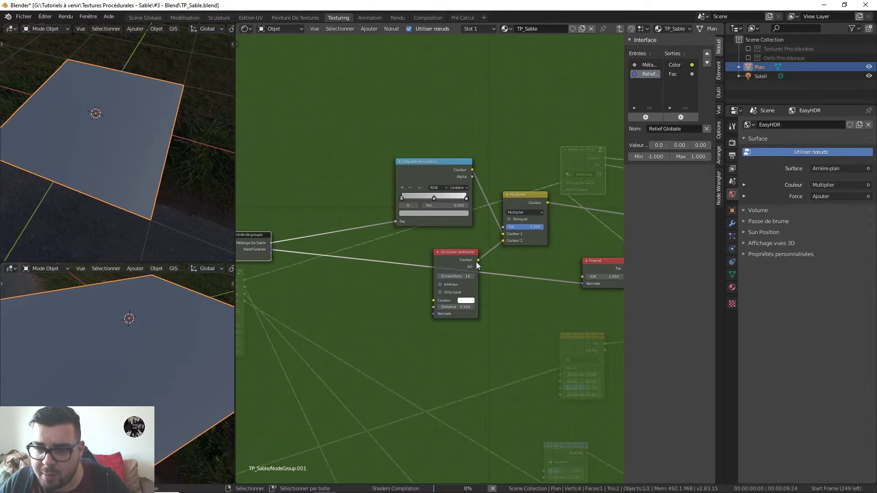
{"action": "left_click_drag", "start_coordinate": [433, 313], "coordinate": [268, 249]}
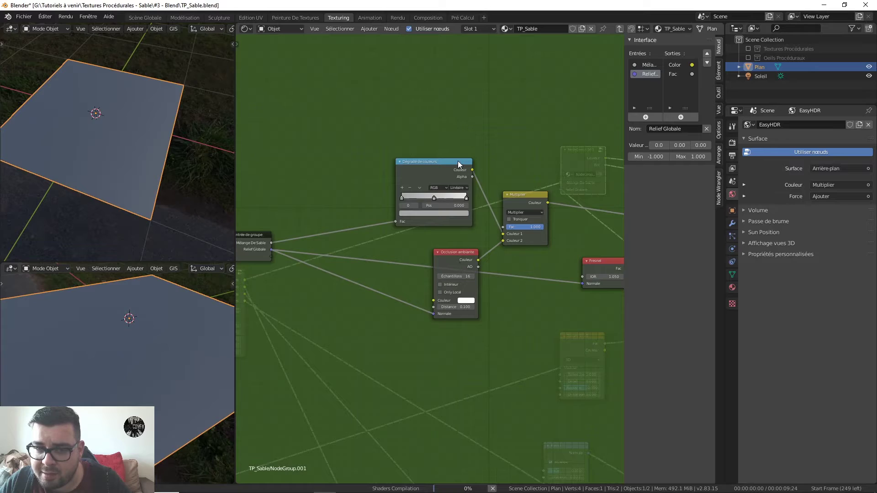
- Move the colour ramp, Multiplier and ambient occlusion nodes higher to space out the group layout
{"action": "left_click_drag", "start_coordinate": [447, 164], "coordinate": [439, 81]}
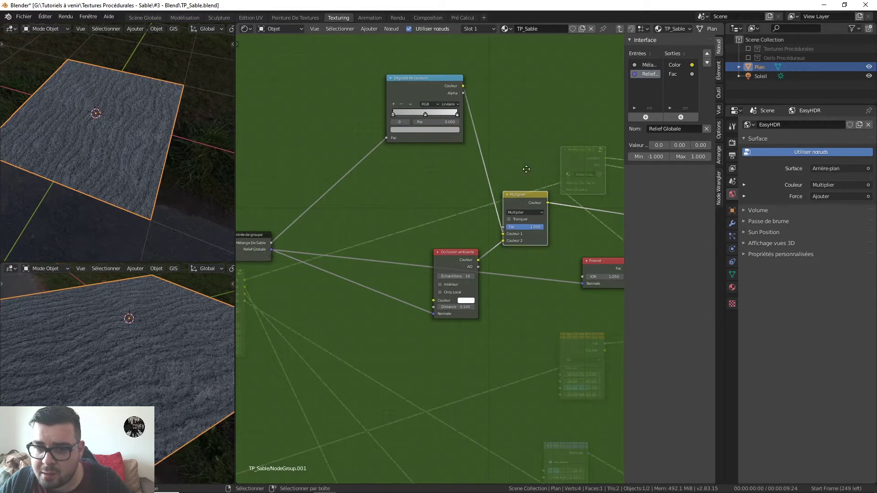
{"action": "left_click_drag", "start_coordinate": [526, 169], "coordinate": [538, 104]}
{"action": "left_click_drag", "start_coordinate": [454, 261], "coordinate": [463, 174]}
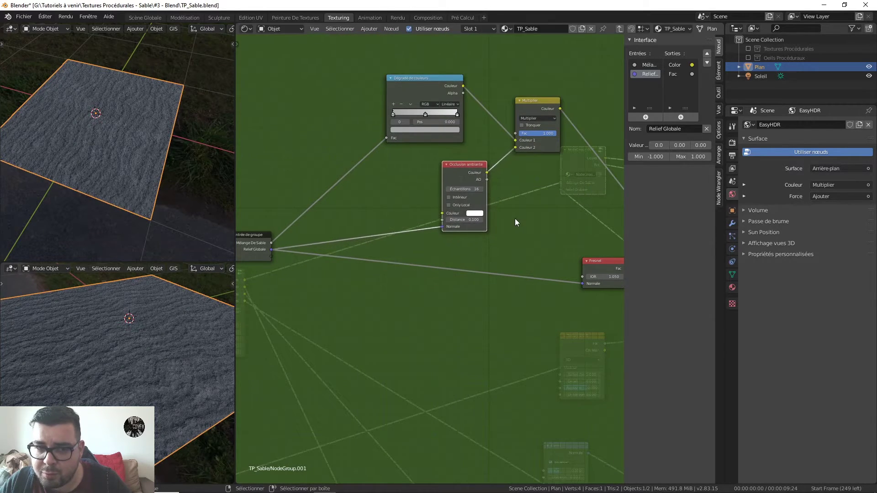
- Expose the ambient occlusion node's Distance as a new input of the group
{"action": "middle_click_drag", "start_coordinate": [514, 219], "coordinate": [482, 205]}
{"action": "scroll", "coordinate": [490, 206], "scroll_direction": "down", "scroll_amount": 1}
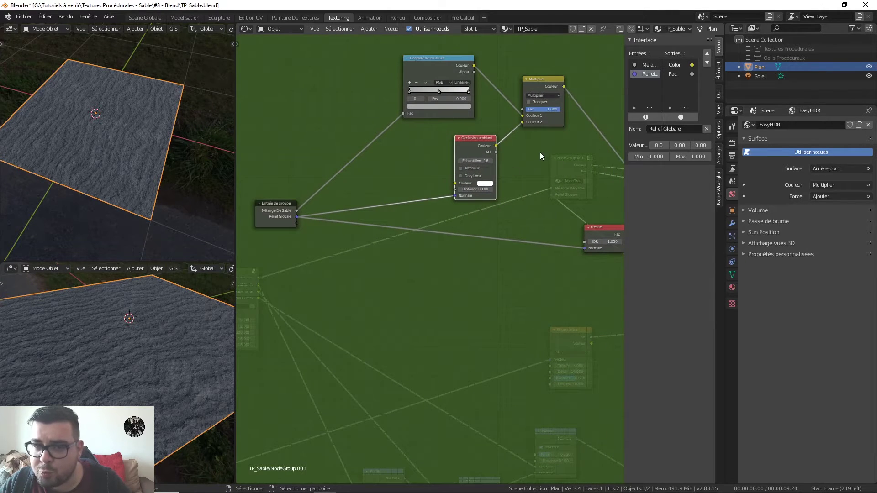
{"action": "middle_click_drag", "start_coordinate": [518, 164], "coordinate": [490, 200], "text": "shift"}
{"action": "middle_click_drag", "start_coordinate": [426, 190], "coordinate": [470, 189], "text": "shift"}
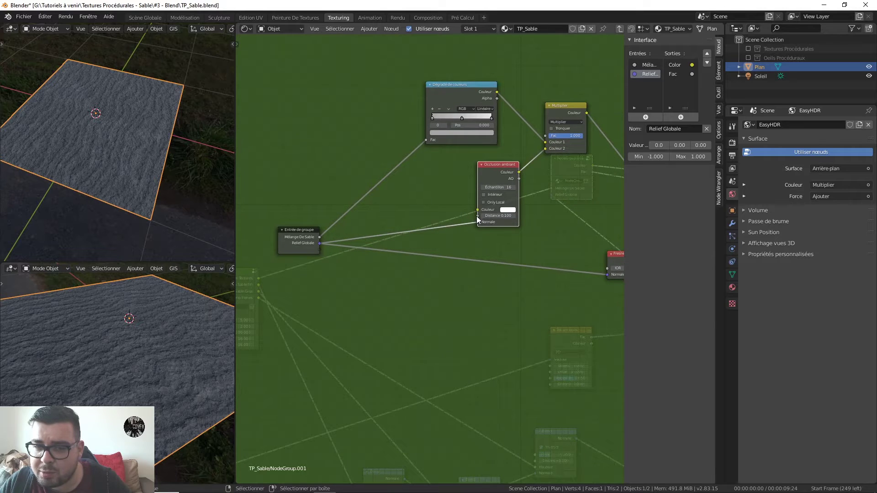
{"action": "left_click_drag", "start_coordinate": [477, 216], "coordinate": [321, 250]}
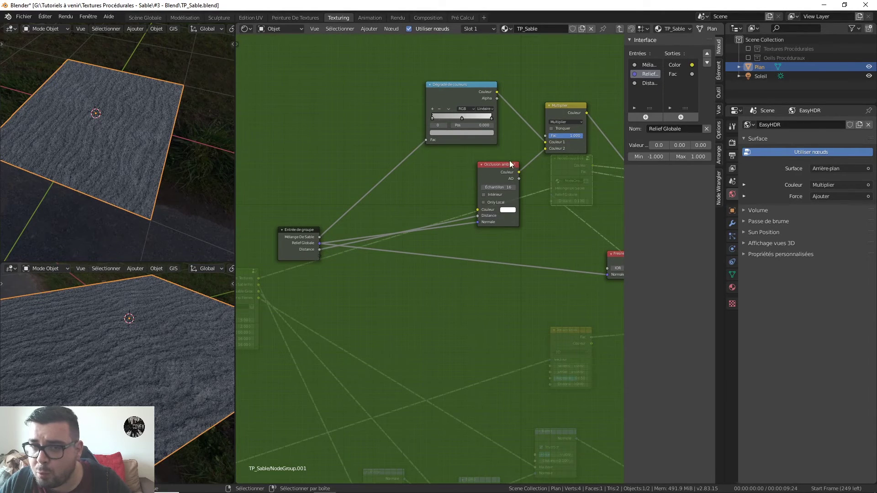
- Move the colour ramp node farther from the Multiplier node to free space between them
{"action": "middle_click_drag", "start_coordinate": [445, 180], "coordinate": [413, 193], "text": "shift"}
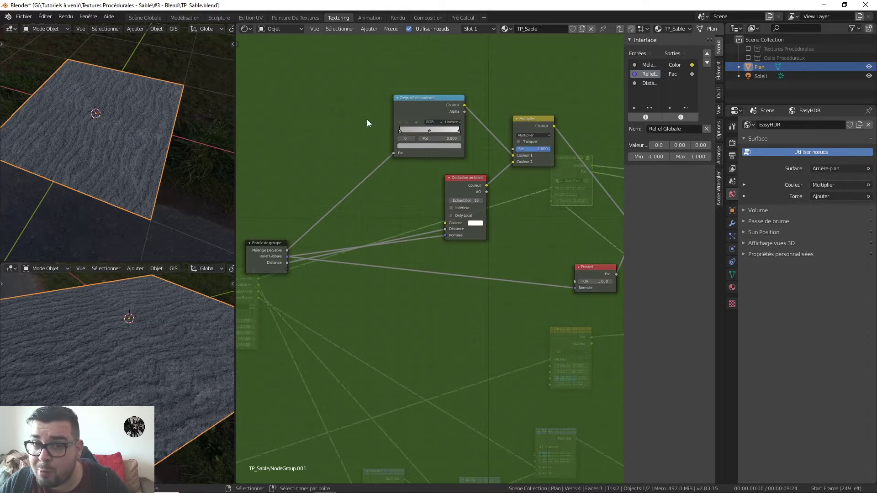
{"action": "left_click_drag", "start_coordinate": [441, 101], "coordinate": [384, 87]}
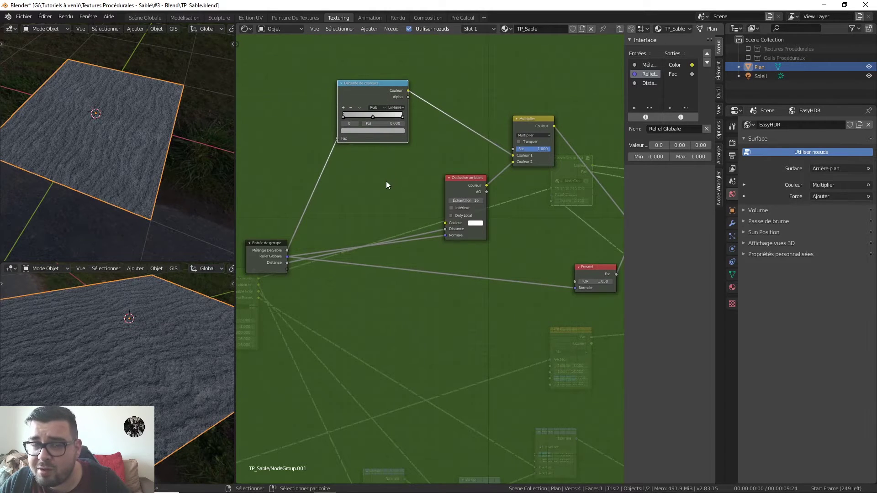
{"action": "middle_click_drag", "start_coordinate": [386, 184], "coordinate": [442, 189]}
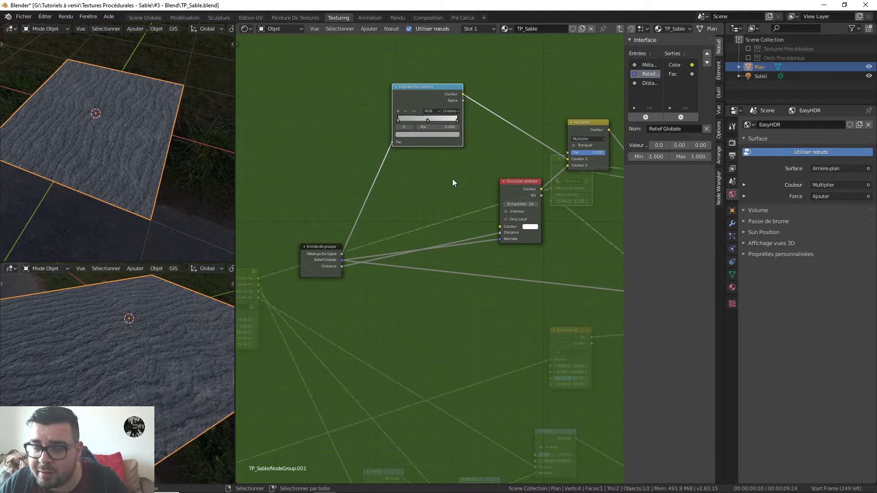
{"action": "key", "text": "shift+a"}
{"action": "mouse_move", "coordinate": [448, 168]}
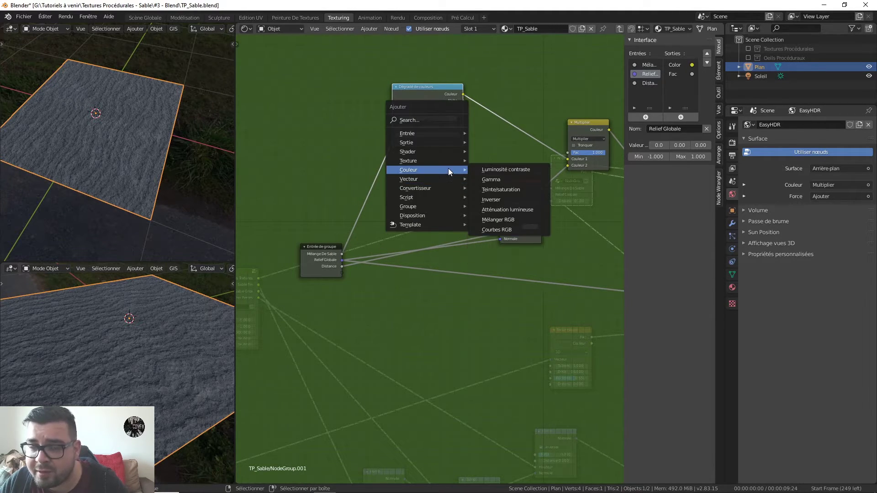
{"action": "key", "text": "Escape"}
- Insert a Mélanger RGB node on the link between the colour ramp and the Multiplier node
{"action": "key", "text": "shift+a"}
{"action": "mouse_move", "coordinate": [402, 196]}
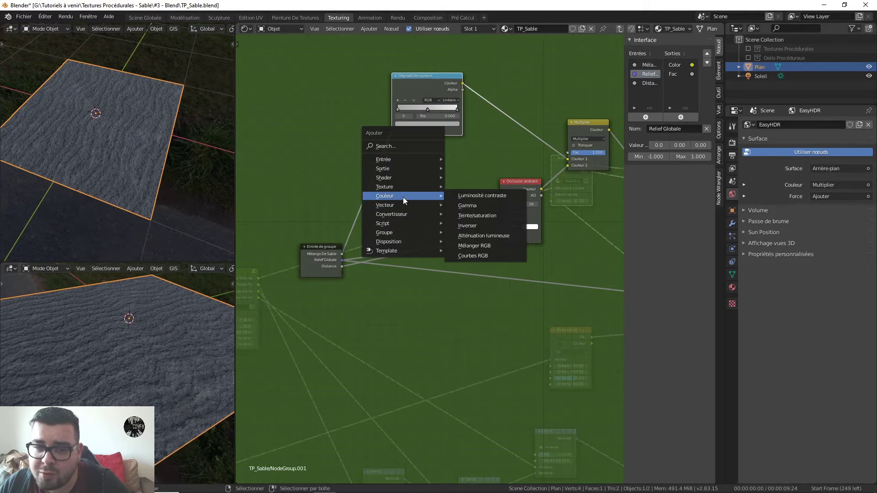
{"action": "left_click", "coordinate": [474, 246]}
{"action": "left_click", "coordinate": [495, 130]}
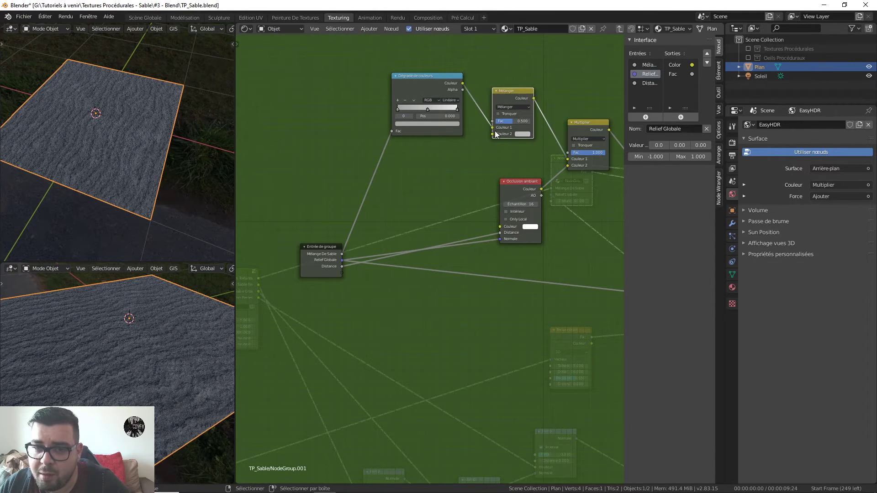
- Expose the new mix node's Couleur 2 as a group input and name it Couleur Sable
{"action": "left_click_drag", "start_coordinate": [493, 133], "coordinate": [341, 273]}
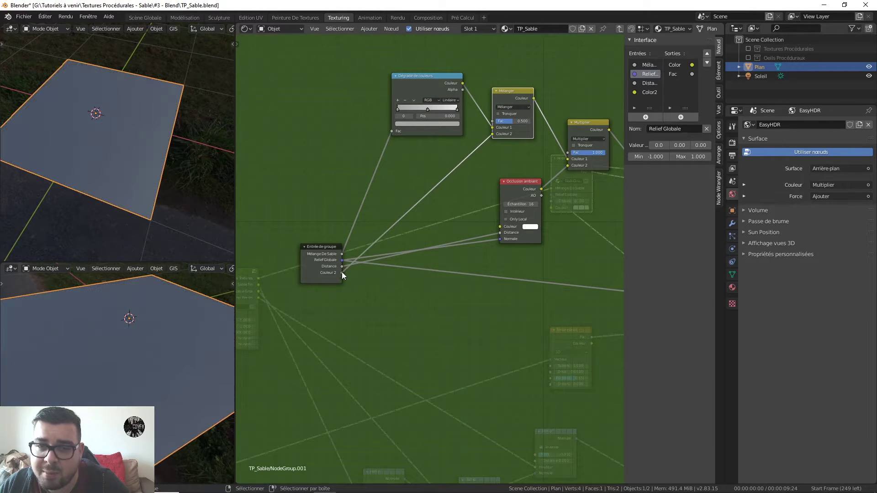
{"action": "left_click", "coordinate": [646, 92]}
{"action": "left_click", "coordinate": [672, 130]}
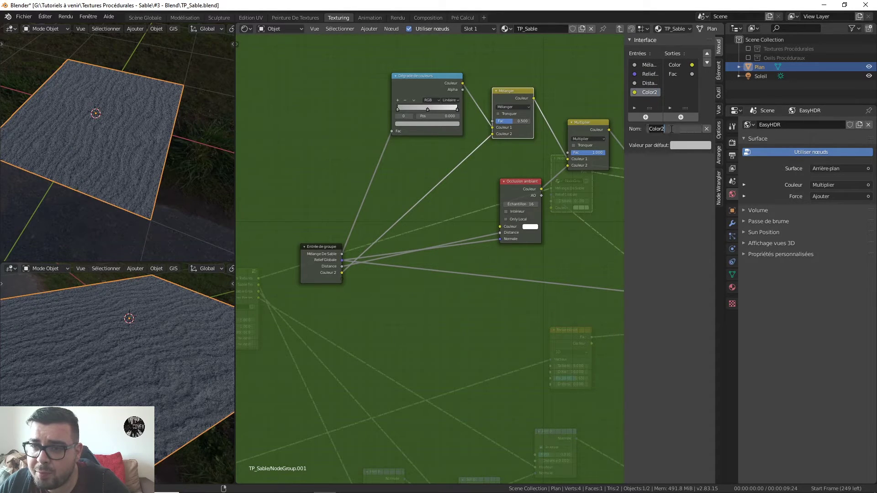
{"action": "type", "text": "Couleurs"}
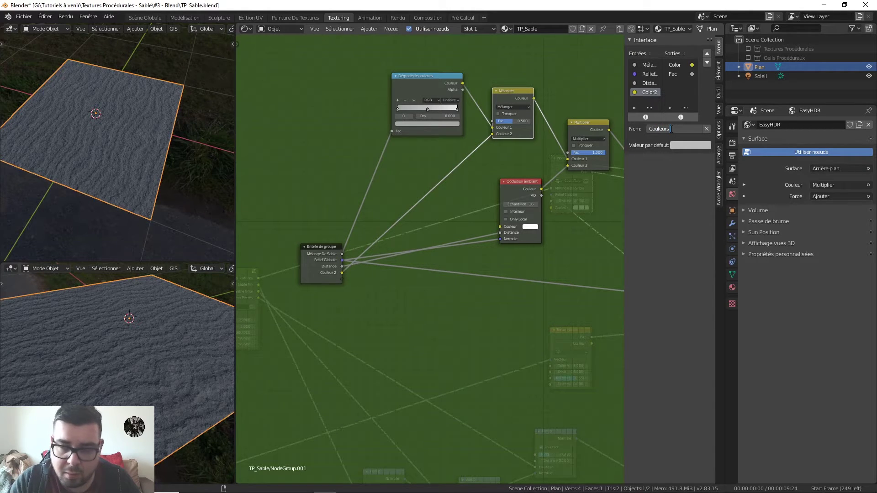
{"action": "key", "text": "BackSpace"}
{"action": "type", "text": "Sable"}
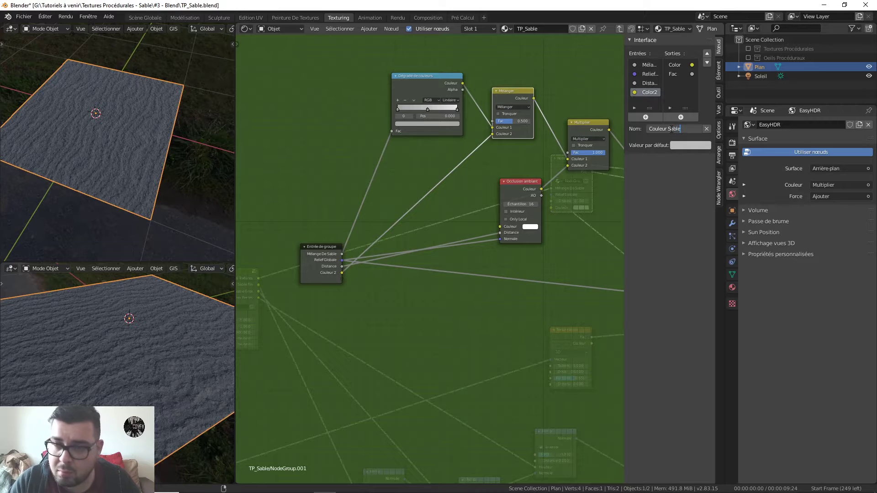
{"action": "key", "text": "Return"}
- Rename the group's Distance input to Distance AO
{"action": "left_click", "coordinate": [650, 84]}
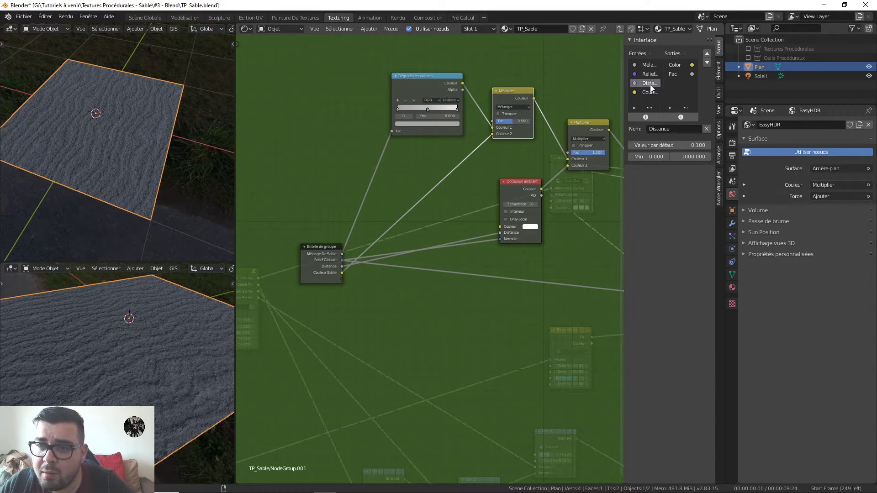
{"action": "left_click", "coordinate": [674, 128]}
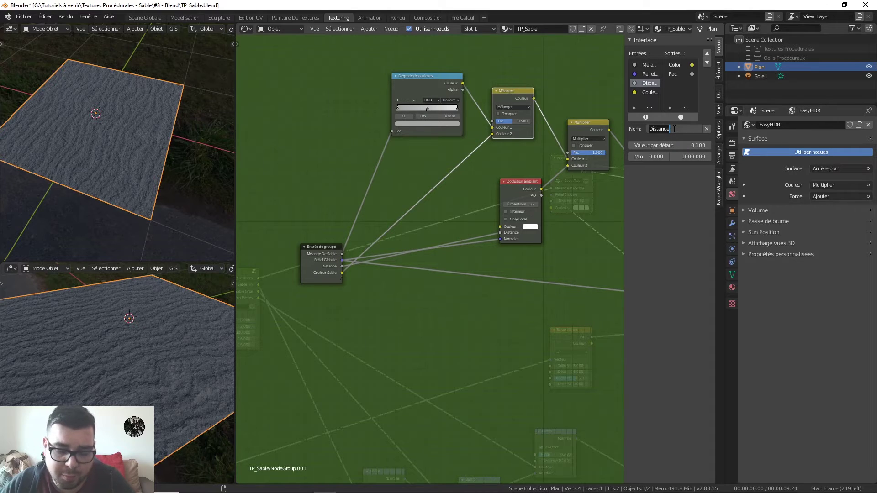
{"action": "left_click", "coordinate": [674, 128]}
{"action": "type", "text": "AO"}
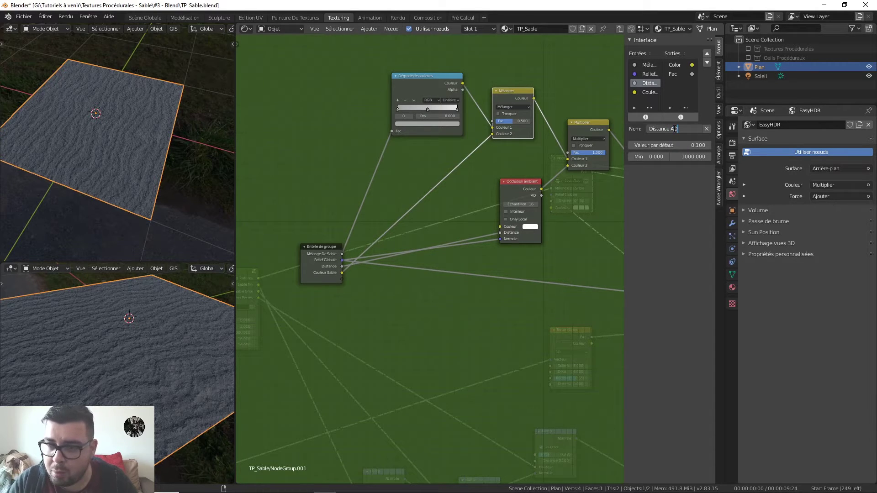
{"action": "key", "text": "Return"}
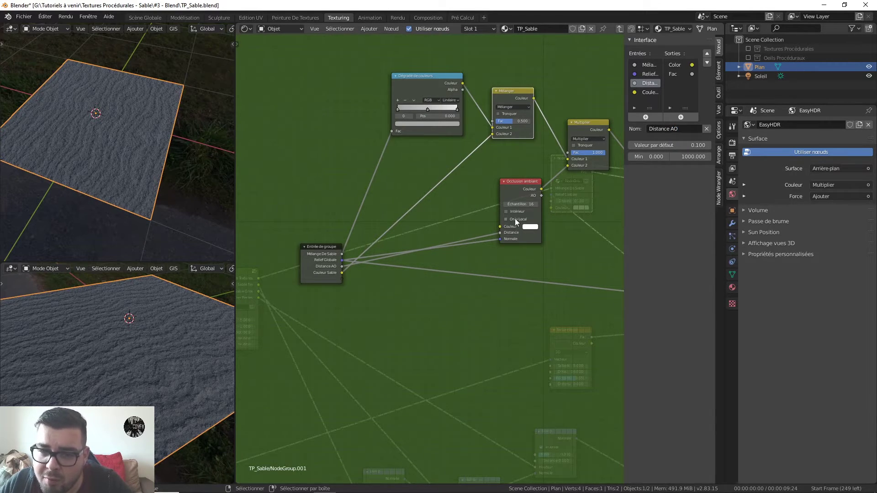
- Set the new mix node's blend mode to Écran and its factor to 1.000, and unlink its Couleur 2
{"action": "middle_click_drag", "start_coordinate": [539, 224], "coordinate": [517, 233]}
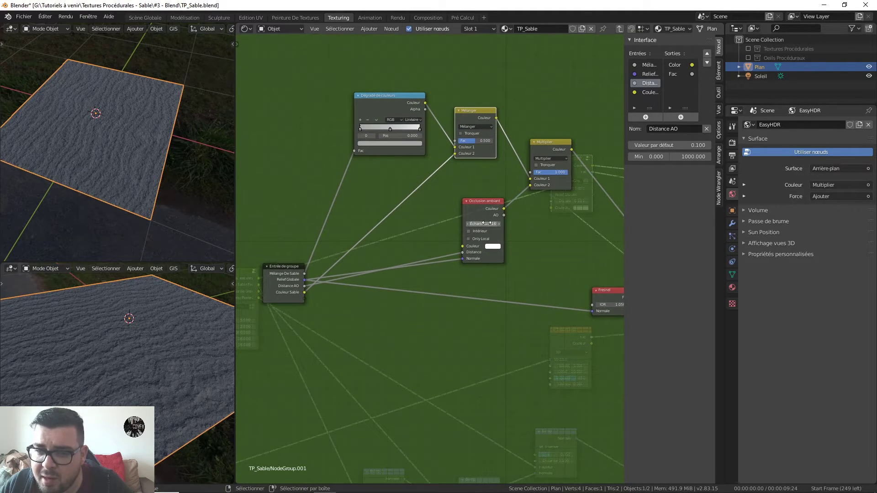
{"action": "middle_click_drag", "start_coordinate": [551, 199], "coordinate": [549, 211]}
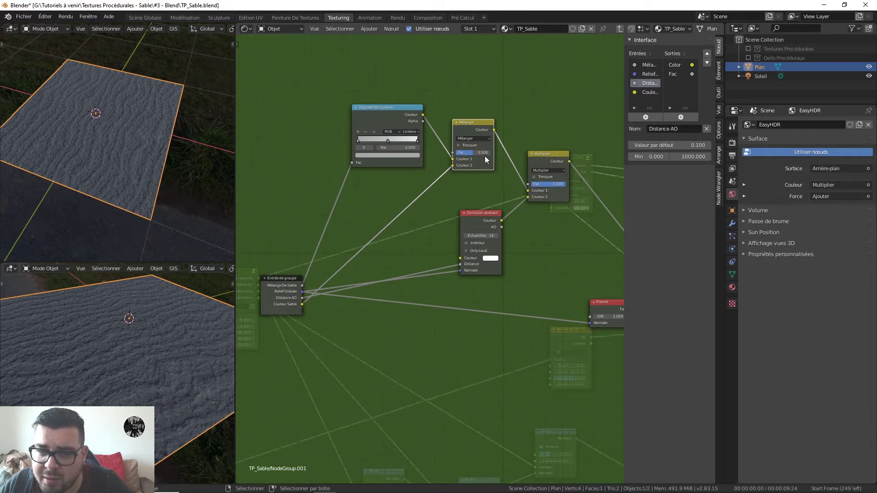
{"action": "left_click", "coordinate": [481, 139]}
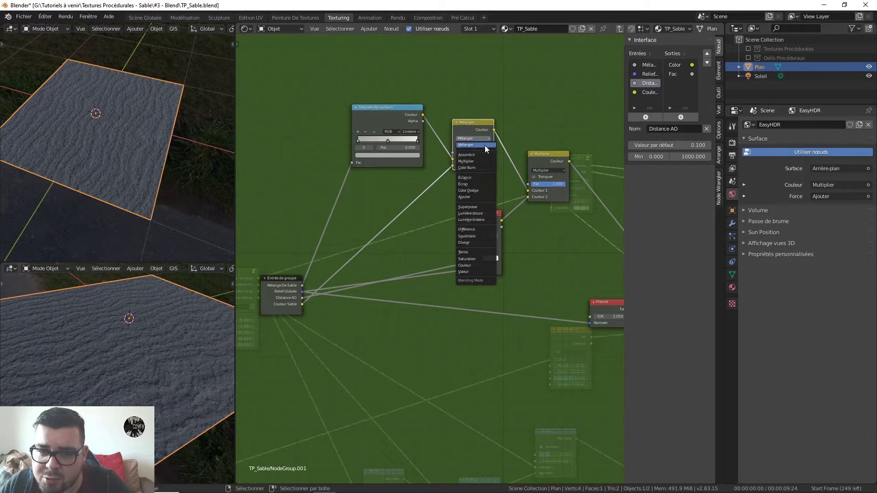
{"action": "left_click", "coordinate": [479, 183]}
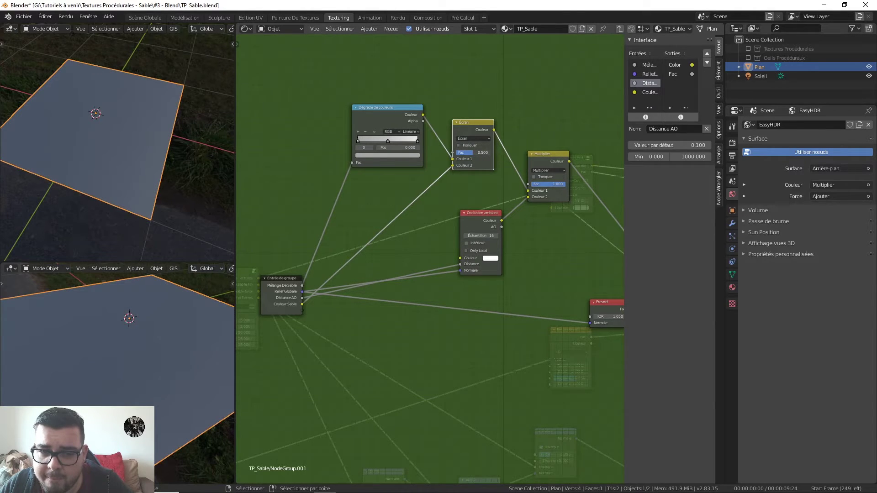
{"action": "left_click_drag", "start_coordinate": [475, 153], "coordinate": [440, 172]}
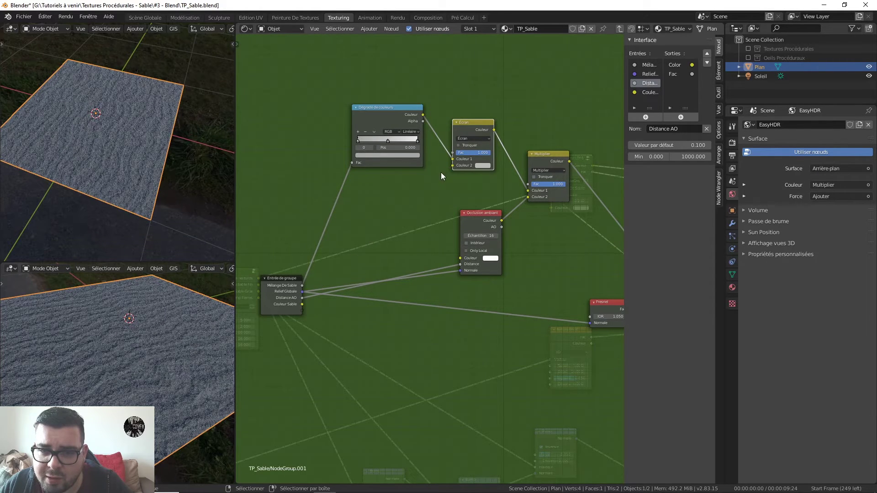
- Try a yellow-orange Couleur 2 on the Écran node and reconnect that socket to the Couleur Sable input
{"action": "left_click", "coordinate": [482, 165]}
{"action": "left_click_drag", "start_coordinate": [500, 102], "coordinate": [483, 117]}
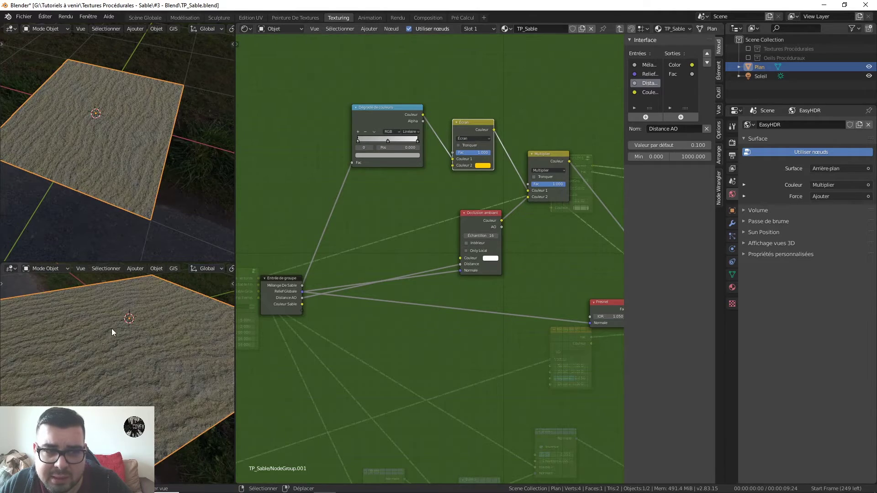
{"action": "left_click_drag", "start_coordinate": [452, 166], "coordinate": [302, 304]}
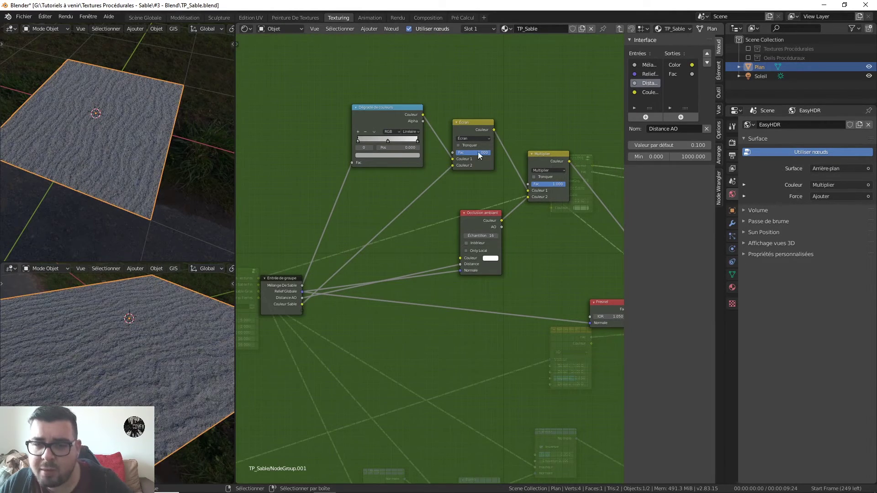
- Move the Fresnel node up and away from the group output node to tidy the layout
{"action": "middle_click_drag", "start_coordinate": [557, 188], "coordinate": [478, 166], "text": "shift"}
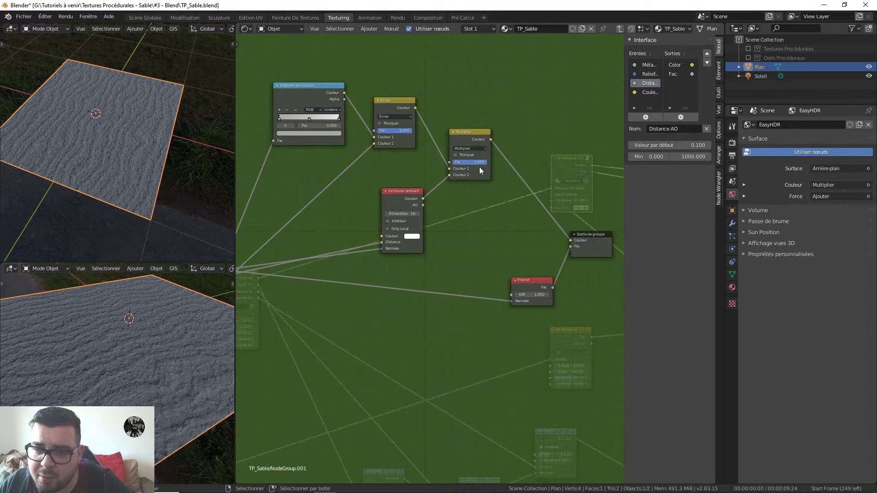
{"action": "middle_click_drag", "start_coordinate": [577, 232], "coordinate": [529, 169], "text": "shift"}
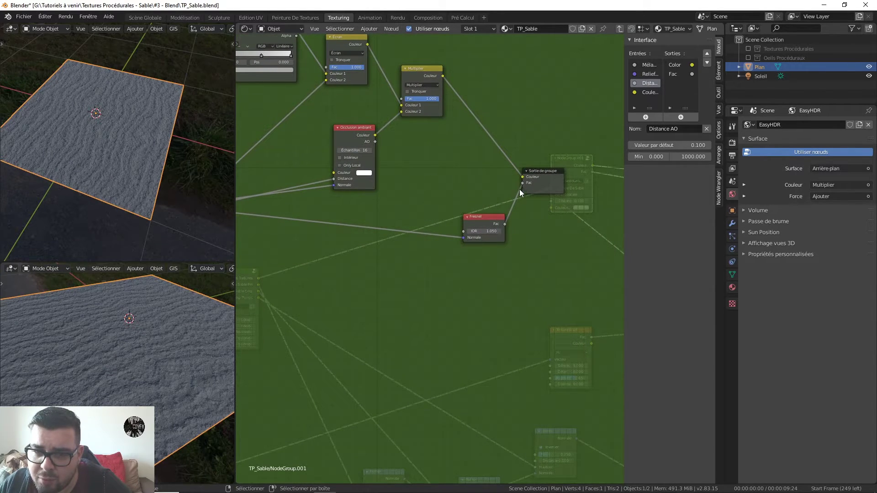
{"action": "left_click_drag", "start_coordinate": [492, 219], "coordinate": [466, 198]}
- Rename the group's Fac output to Spécularité
{"action": "left_click", "coordinate": [558, 170]}
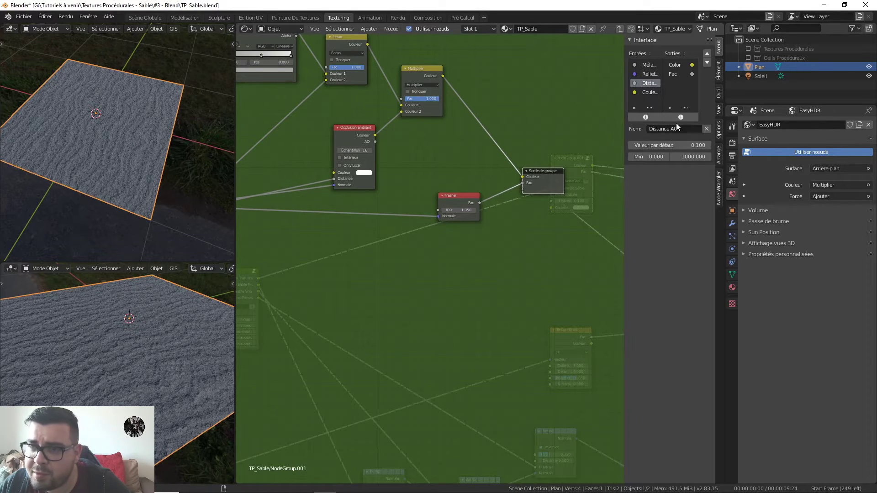
{"action": "left_click", "coordinate": [680, 74]}
{"action": "type", "text": "Spé"}
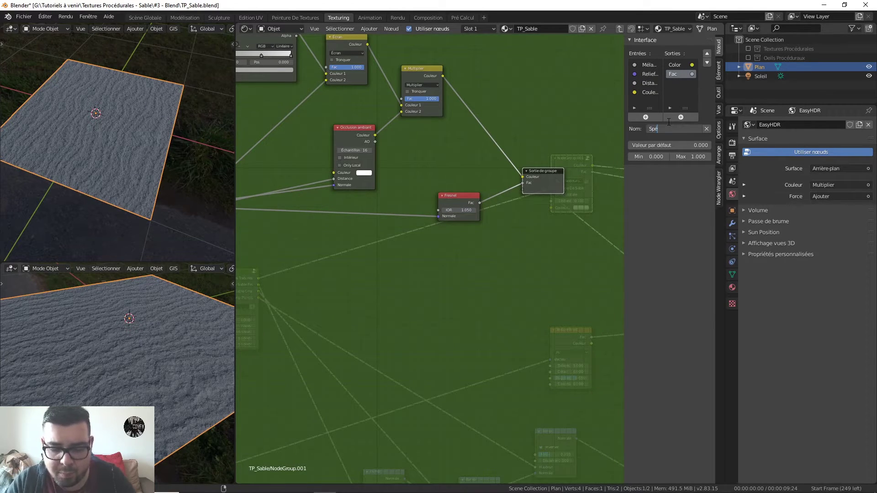
{"action": "type", "text": "cularité"}
{"action": "key", "text": "Return"}
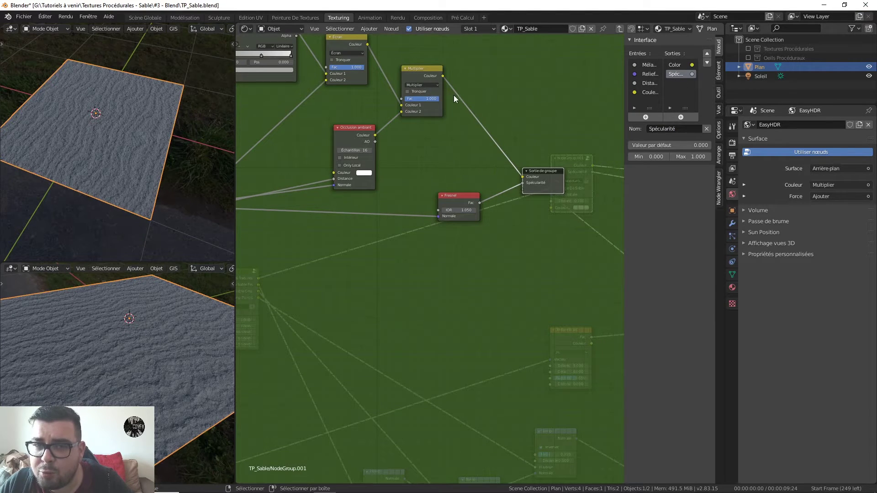
- Rename the group's Color output to Couleur and leave the group
{"action": "left_click", "coordinate": [675, 64]}
{"action": "left_click", "coordinate": [664, 128]}
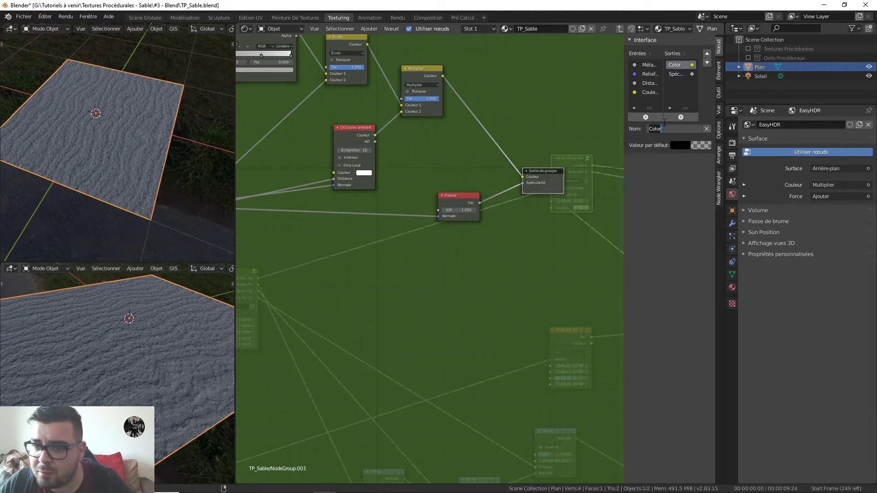
{"action": "type", "text": "Couleur"}
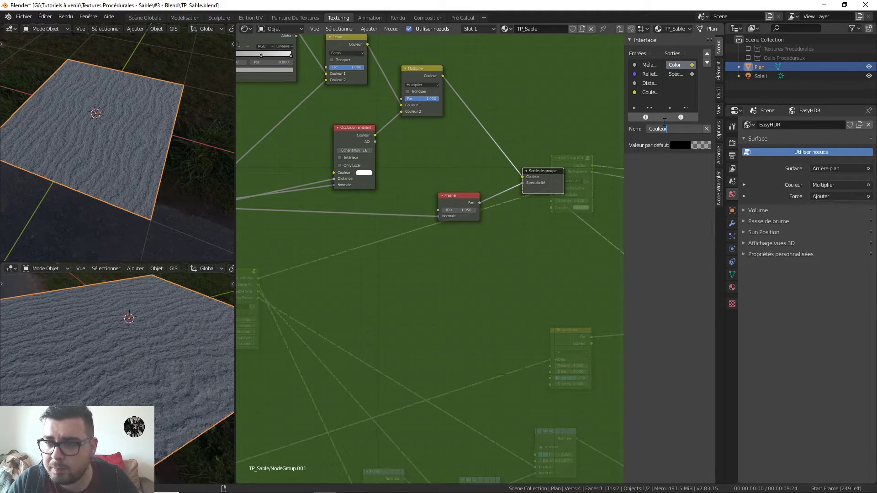
{"action": "key", "text": "Return"}
{"action": "key", "text": "Tab"}
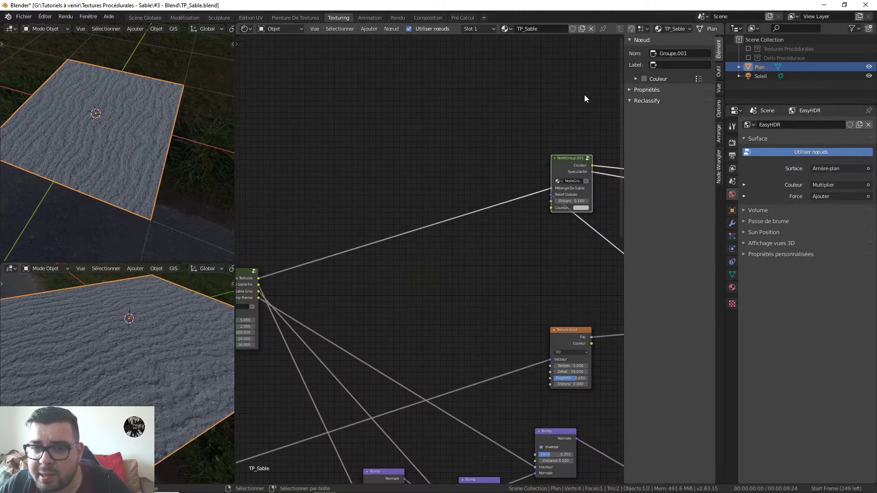
- Rename the NodeGroup.001 group as Couleur et Spécul and move its node up and closer to the shader
{"action": "scroll", "coordinate": [584, 101], "scroll_direction": "down", "scroll_amount": 4}
{"action": "middle_click_drag", "start_coordinate": [548, 139], "coordinate": [289, 142]}
{"action": "middle_click_drag", "start_coordinate": [411, 171], "coordinate": [372, 160]}
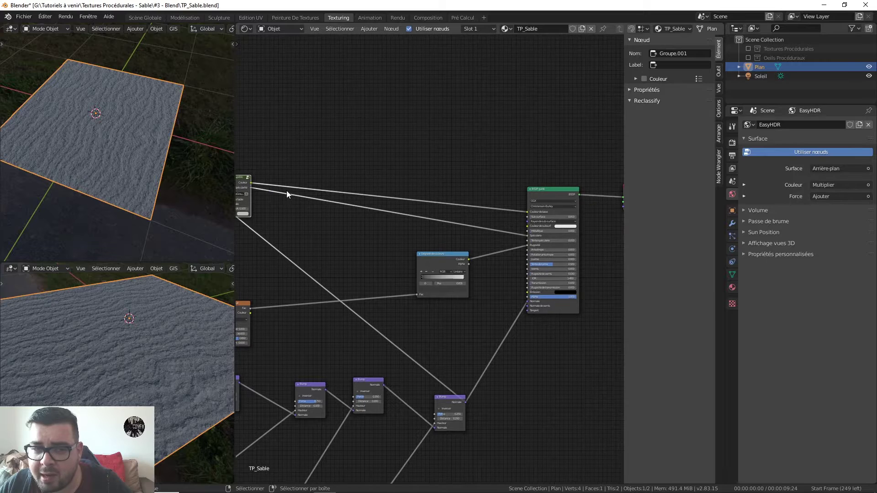
{"action": "middle_click_drag", "start_coordinate": [424, 193], "coordinate": [478, 191]}
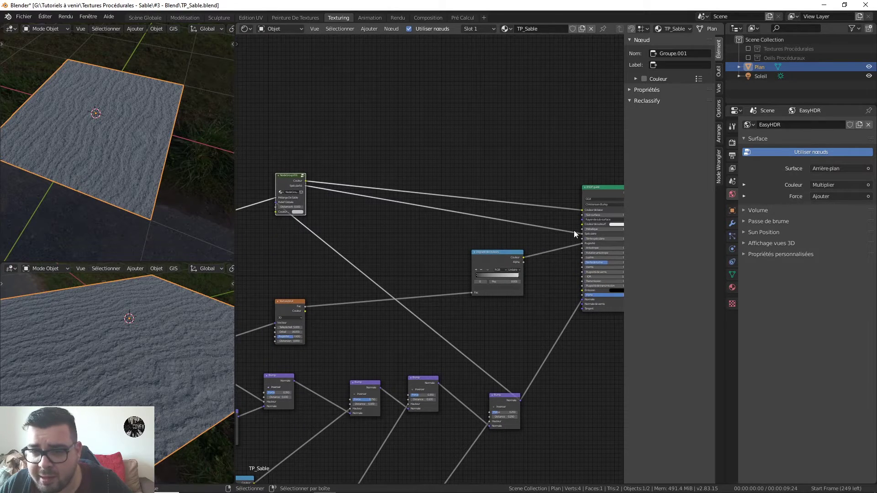
{"action": "left_click_drag", "start_coordinate": [281, 172], "coordinate": [334, 171]}
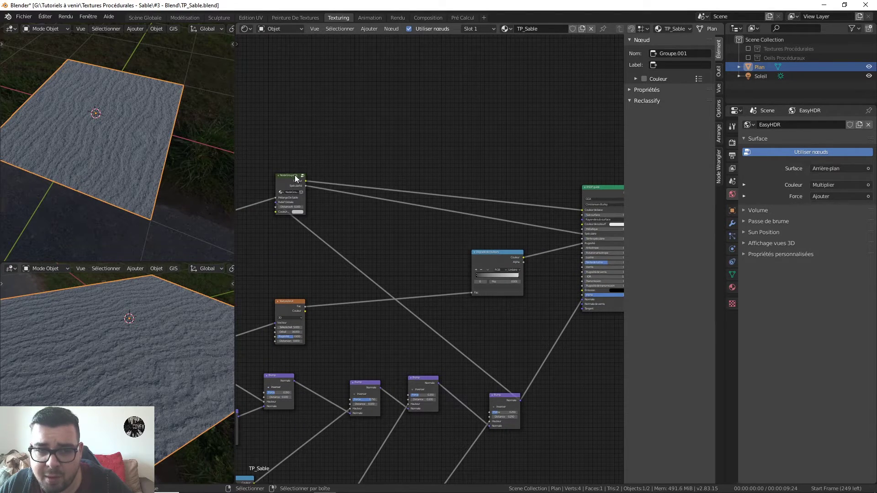
{"action": "left_click", "coordinate": [295, 175]}
{"action": "type", "text": "Couleur et Spécul"}
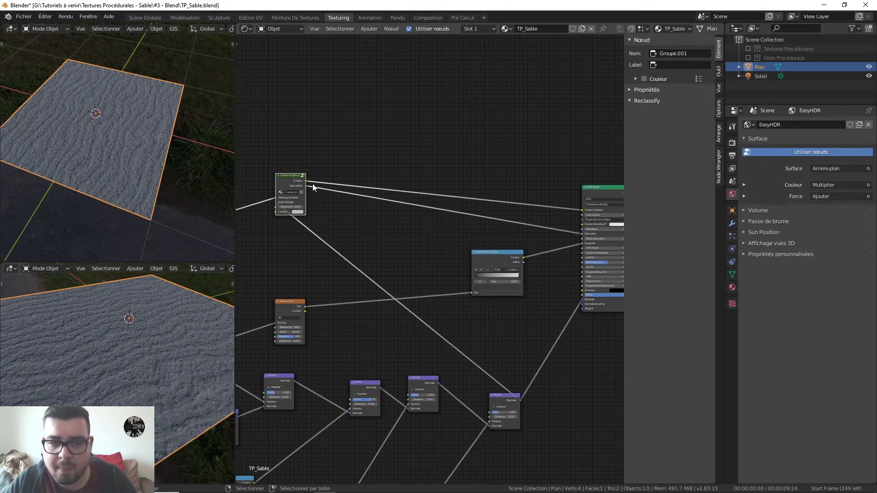
{"action": "middle_click_drag", "start_coordinate": [287, 175], "coordinate": [383, 173], "text": "shift"}
{"action": "left_click_drag", "start_coordinate": [384, 174], "coordinate": [467, 133]}
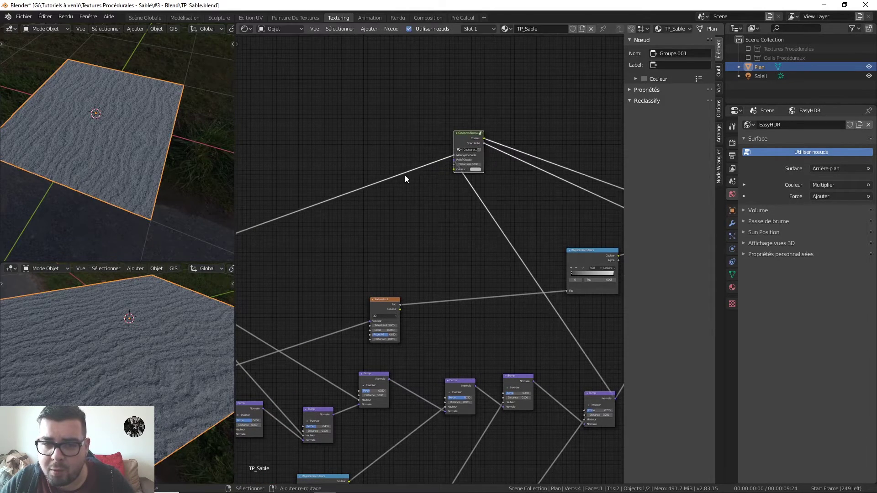
- Rename the texture-mixing NodeGroup as Groupe Sable
{"action": "middle_click_drag", "start_coordinate": [405, 175], "coordinate": [603, 169], "text": "shift"}
{"action": "left_click", "coordinate": [333, 252]}
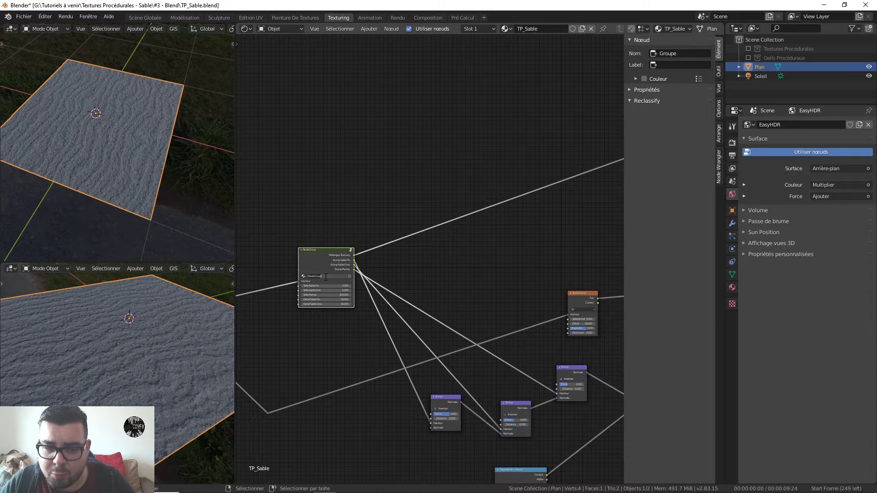
{"action": "type", "text": "G"}
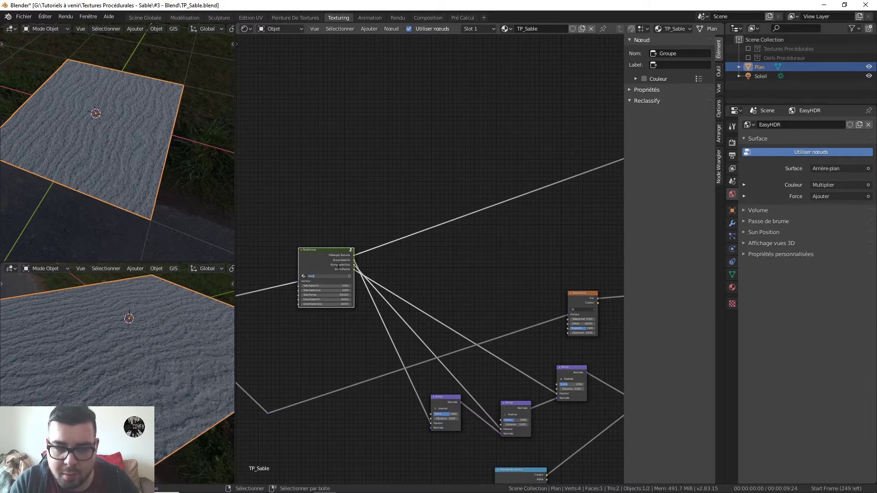
{"action": "type", "text": "roupeSable"}
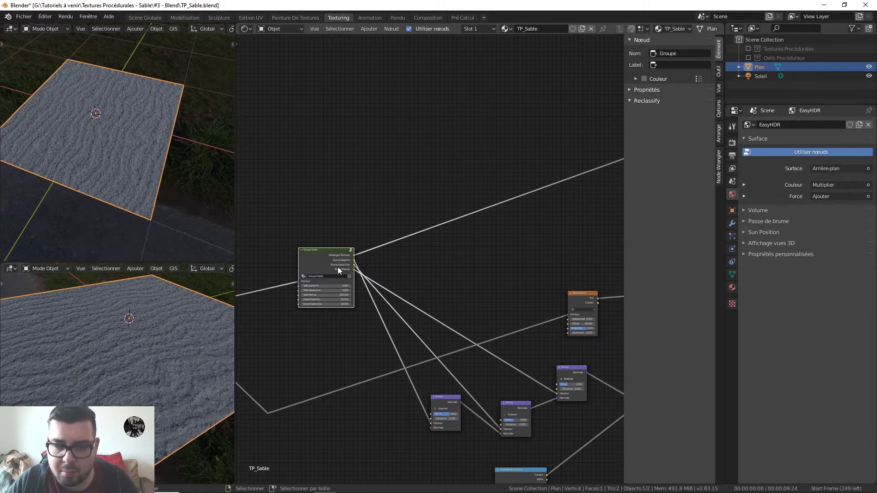
{"action": "key", "text": "Return"}
- Move the color ramp that feeds the shader's roughness back beside its noise texture node
{"action": "key", "text": "Tab"}
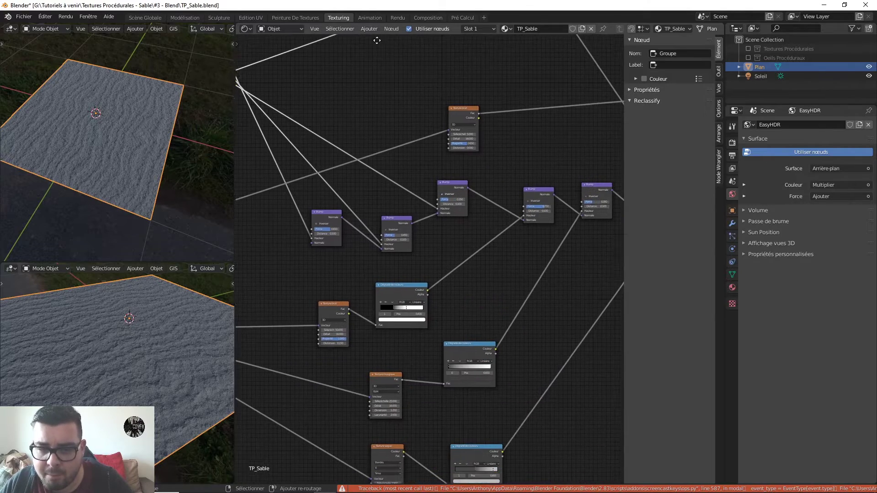
{"action": "key", "text": "Tab"}
{"action": "scroll", "coordinate": [313, 207], "scroll_direction": "up", "scroll_amount": 2}
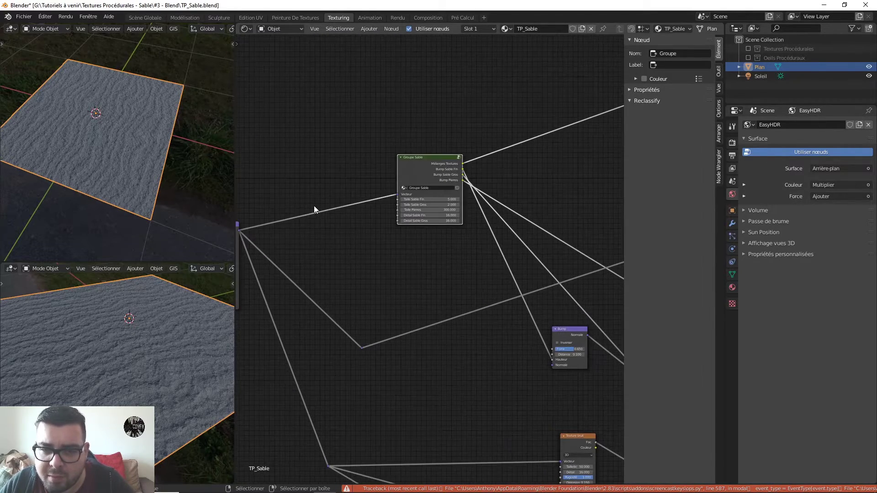
{"action": "middle_click_drag", "start_coordinate": [452, 226], "coordinate": [91, 222], "text": "shift"}
{"action": "middle_click_drag", "start_coordinate": [587, 222], "coordinate": [463, 245], "text": "shift"}
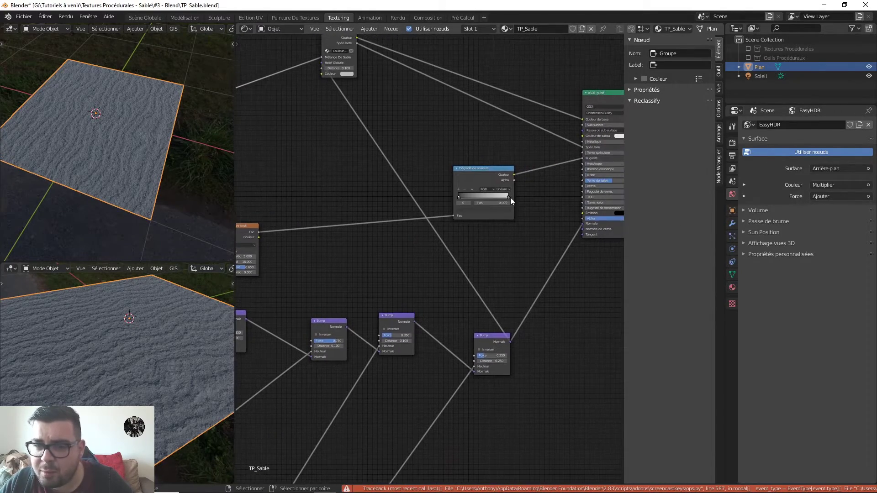
{"action": "scroll", "coordinate": [511, 197], "scroll_direction": "up", "scroll_amount": 2}
{"action": "scroll", "coordinate": [453, 158], "scroll_direction": "down", "scroll_amount": 7}
{"action": "left_click_drag", "start_coordinate": [471, 203], "coordinate": [369, 212]}
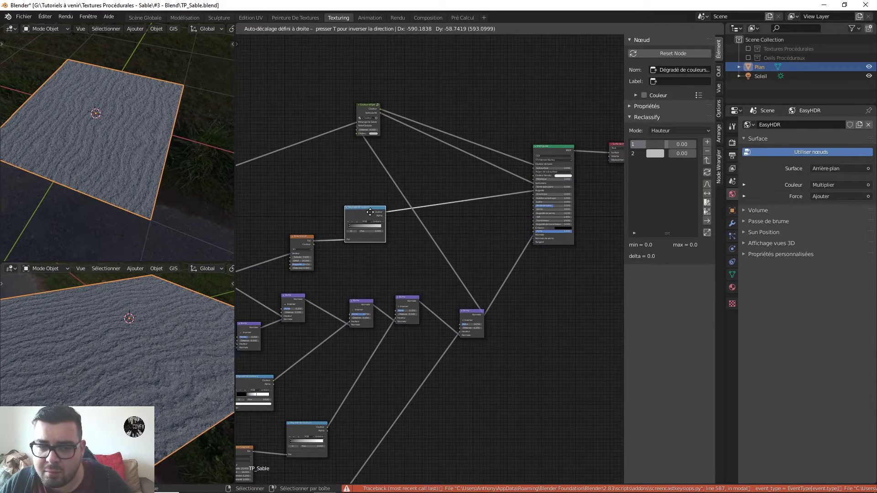
- Group the roughness noise texture with its color ramp and move the group input node away from the noise texture
{"action": "middle_click_drag", "start_coordinate": [386, 232], "coordinate": [431, 219]}
{"action": "left_click_drag", "start_coordinate": [417, 173], "coordinate": [355, 240]}
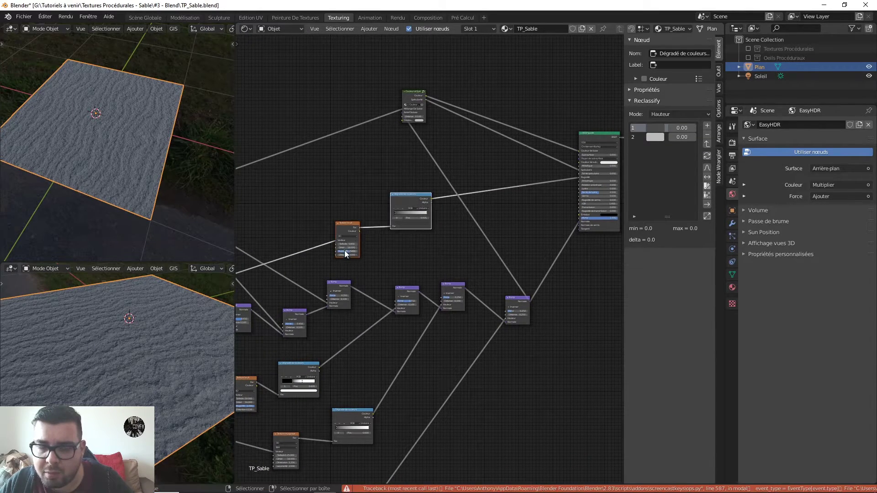
{"action": "middle_click_drag", "start_coordinate": [356, 241], "coordinate": [467, 172]}
{"action": "key", "text": "ctrl+g"}
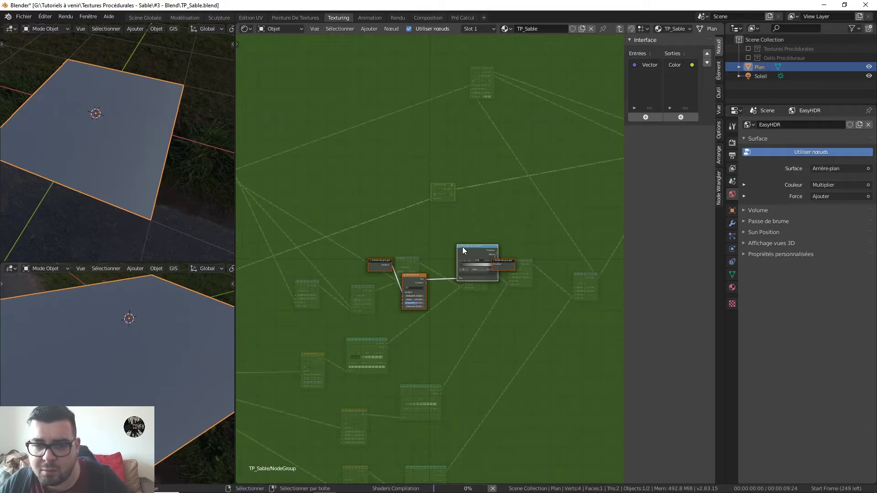
{"action": "scroll", "coordinate": [462, 246], "scroll_direction": "up", "scroll_amount": 4}
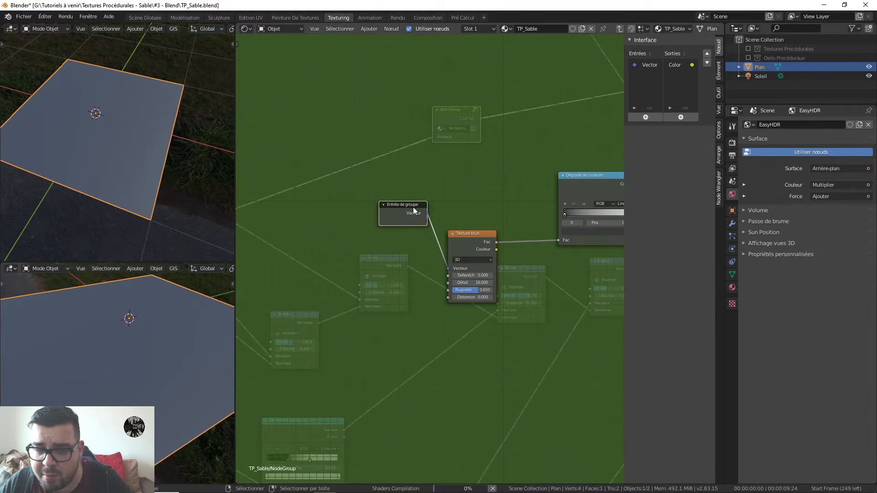
{"action": "left_click_drag", "start_coordinate": [414, 211], "coordinate": [340, 237]}
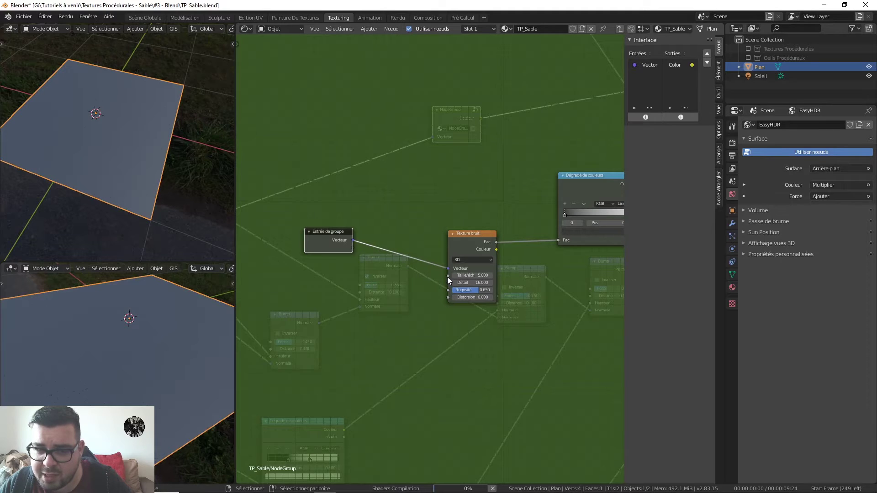
- Expose the noise texture's Taille/échelle as a group input named Taille Rugosité
{"action": "left_click_drag", "start_coordinate": [448, 276], "coordinate": [350, 249]}
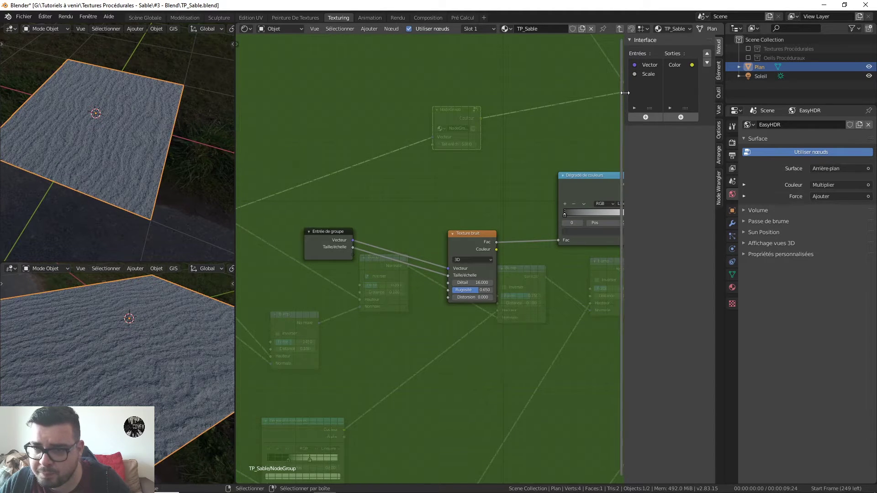
{"action": "left_click", "coordinate": [648, 73]}
{"action": "type", "text": "t"}
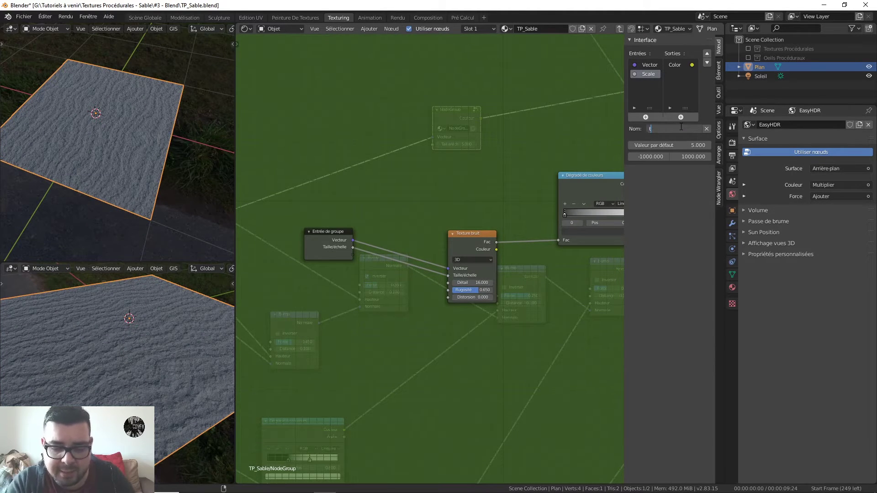
{"action": "type", "text": "AILE"}
{"action": "key", "text": "BackSpace"}
{"action": "key", "text": "BackSpace"}
{"action": "key", "text": "BackSpace"}
{"action": "key", "text": "BackSpace"}
{"action": "key", "text": "BackSpace"}
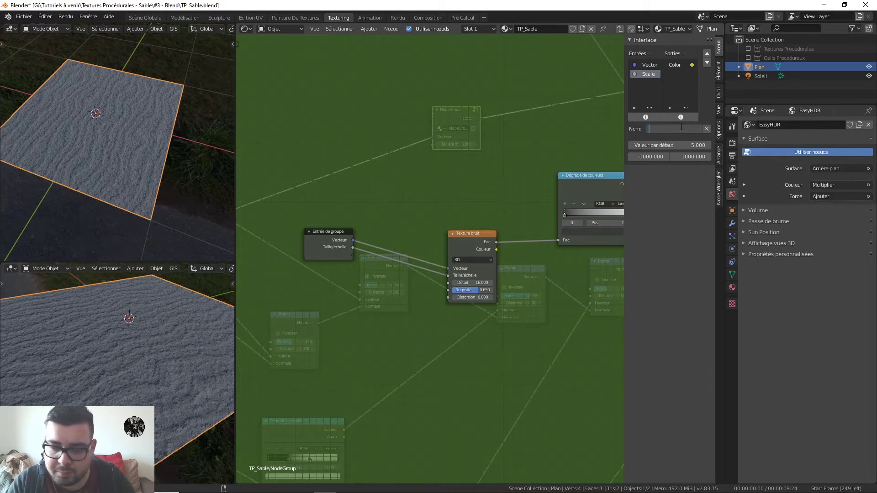
{"action": "type", "text": "Taille R"}
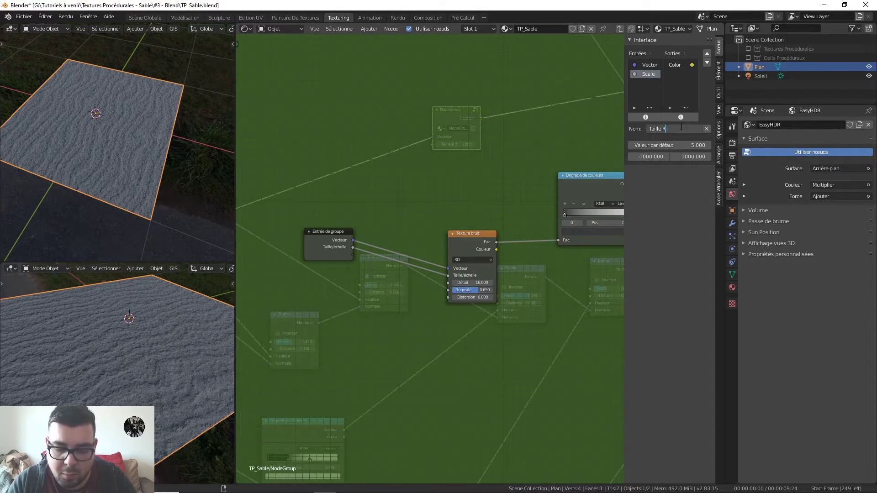
{"action": "type", "text": "ugosité"}
{"action": "key", "text": "Return"}
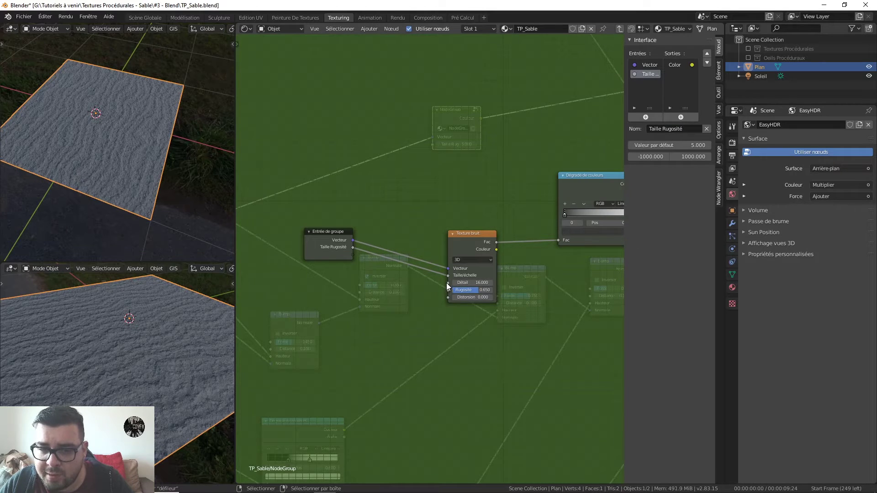
- Expose the noise texture's Détail as a group input and rename the Taille Rugosité input to Détail Rugosité
{"action": "left_click_drag", "start_coordinate": [448, 283], "coordinate": [351, 255]}
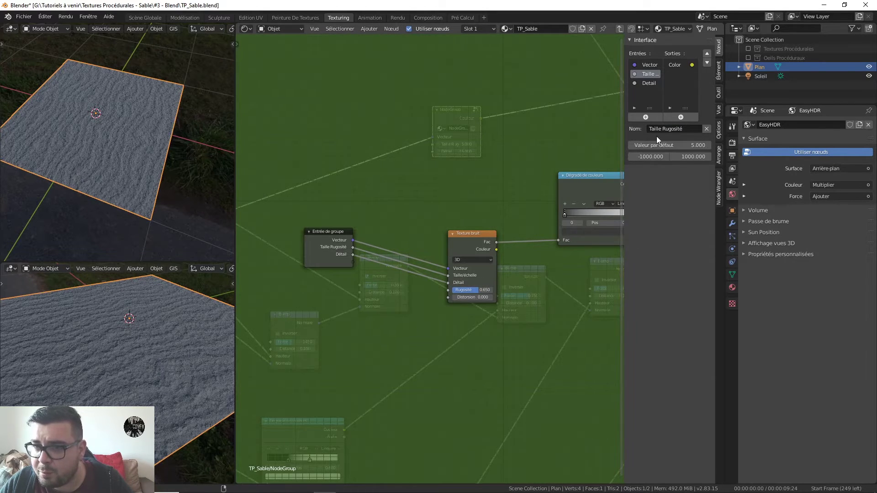
{"action": "left_click", "coordinate": [666, 130]}
{"action": "left_click", "coordinate": [646, 130]}
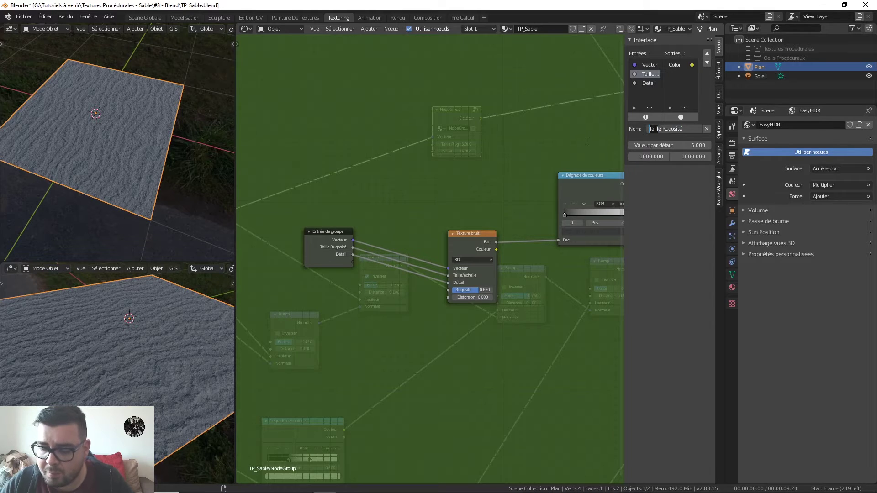
{"action": "key", "text": "Delete"}
{"action": "key", "text": "Delete"}
{"action": "key", "text": "Delete"}
{"action": "key", "text": "Delete"}
{"action": "key", "text": "Delete"}
{"action": "key", "text": "Delete"}
{"action": "type", "text": "De"}
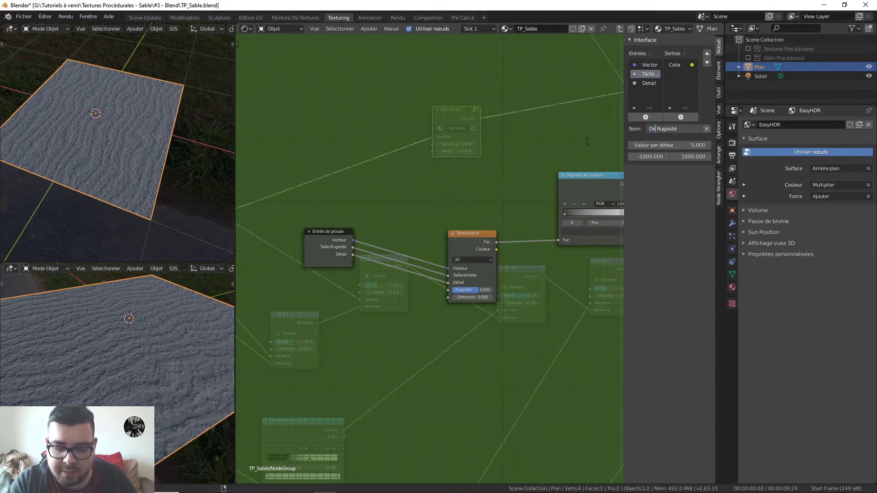
{"action": "type", "text": "tail"}
{"action": "key", "text": "Return"}
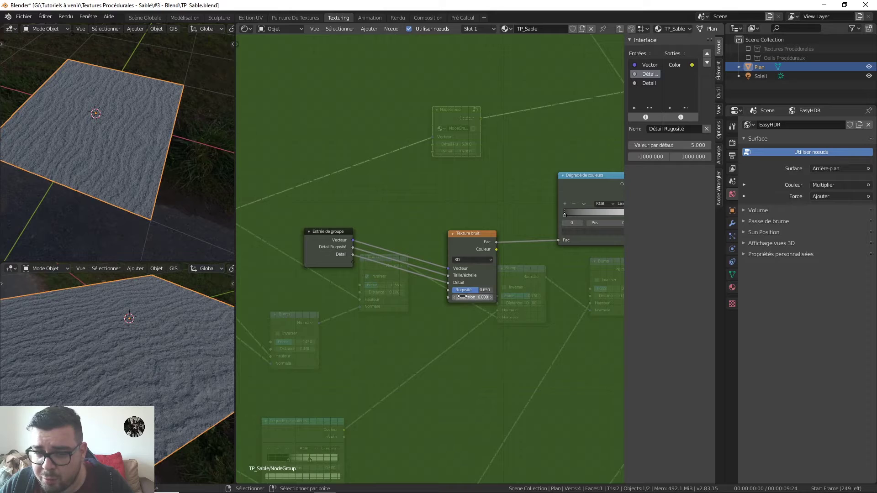
- Expose the noise texture's distortion as a group input named Distortion Rugosité
{"action": "left_click_drag", "start_coordinate": [448, 298], "coordinate": [352, 262]}
{"action": "left_click", "coordinate": [653, 92]}
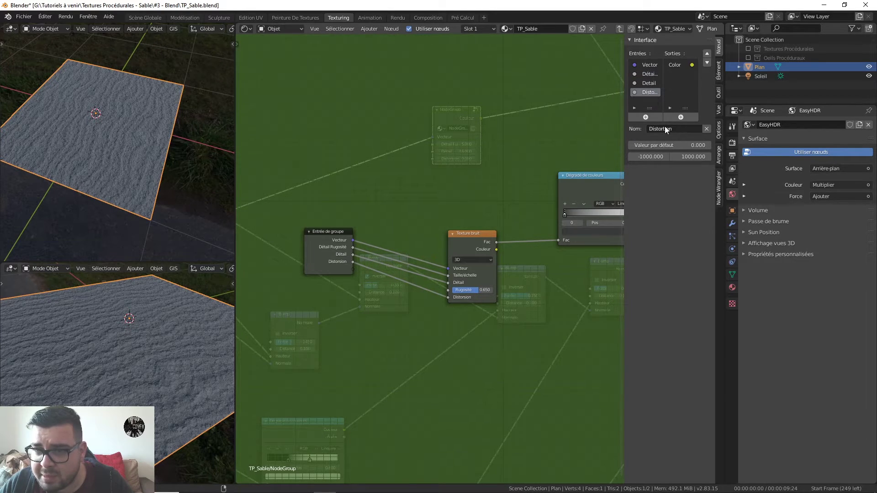
{"action": "left_click", "coordinate": [679, 129]}
{"action": "left_click", "coordinate": [680, 128]}
{"action": "type", "text": "R"}
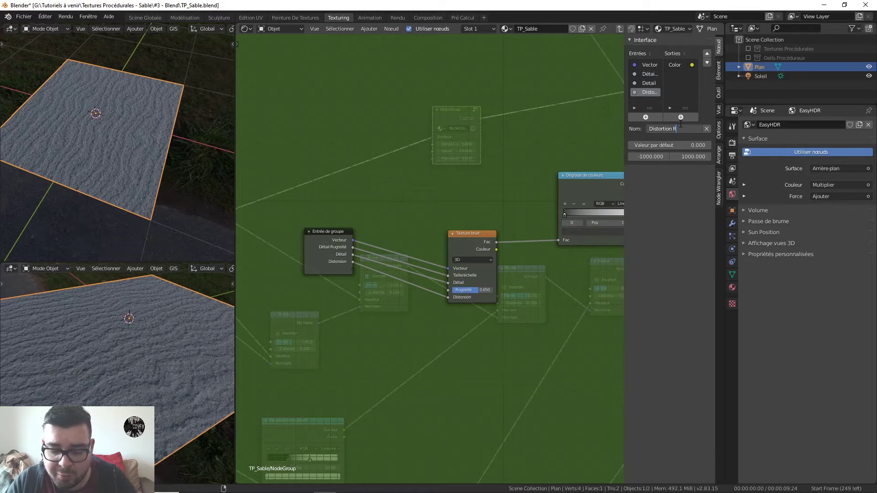
{"action": "type", "text": "ugosité"}
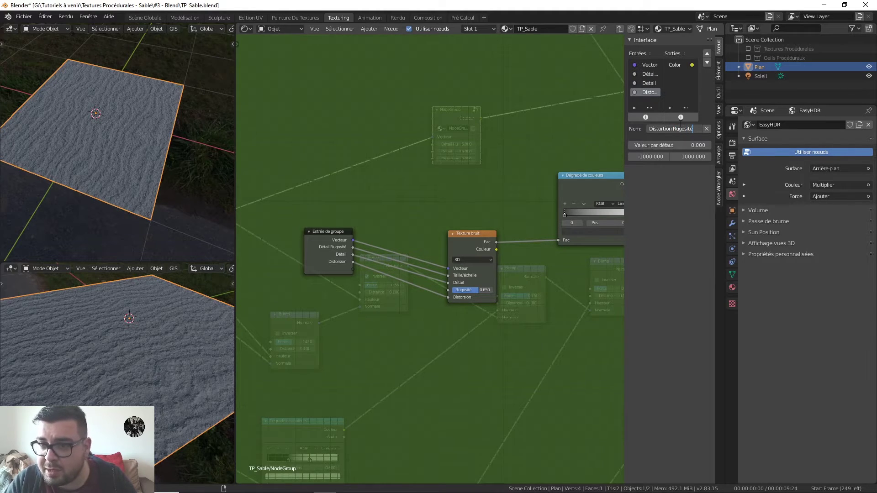
{"action": "key", "text": "Return"}
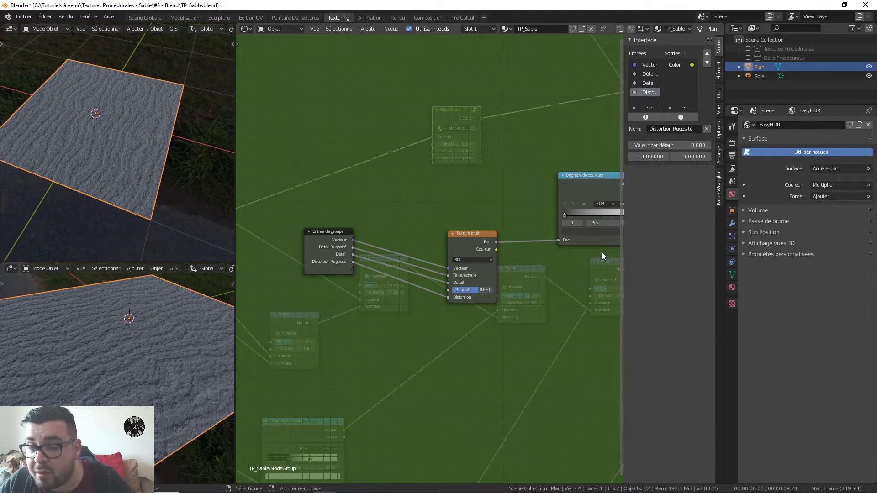
- Move the group output node clear of the color ramp to tidy the layout
{"action": "middle_click_drag", "start_coordinate": [602, 252], "coordinate": [485, 259]}
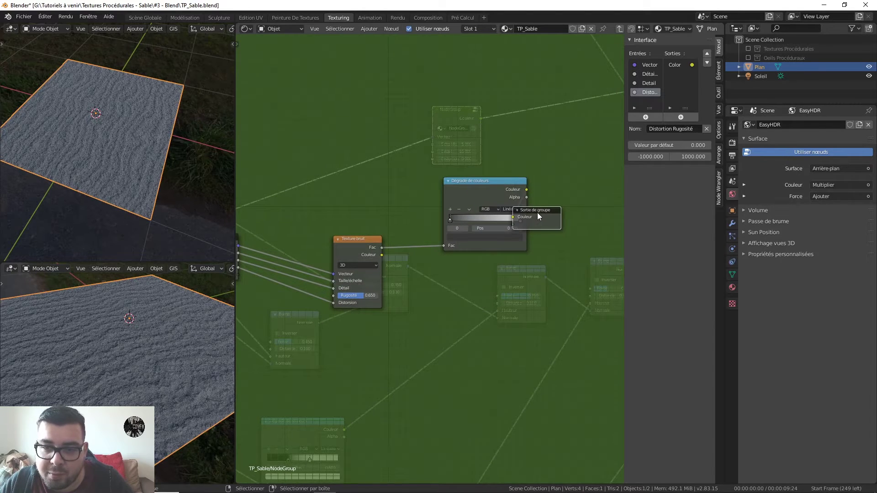
{"action": "left_click_drag", "start_coordinate": [538, 214], "coordinate": [603, 191]}
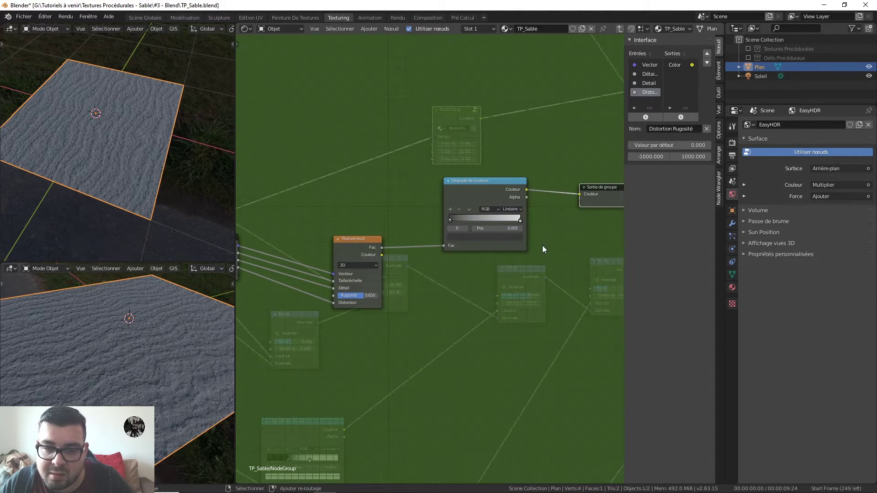
{"action": "middle_click_drag", "start_coordinate": [542, 249], "coordinate": [529, 254]}
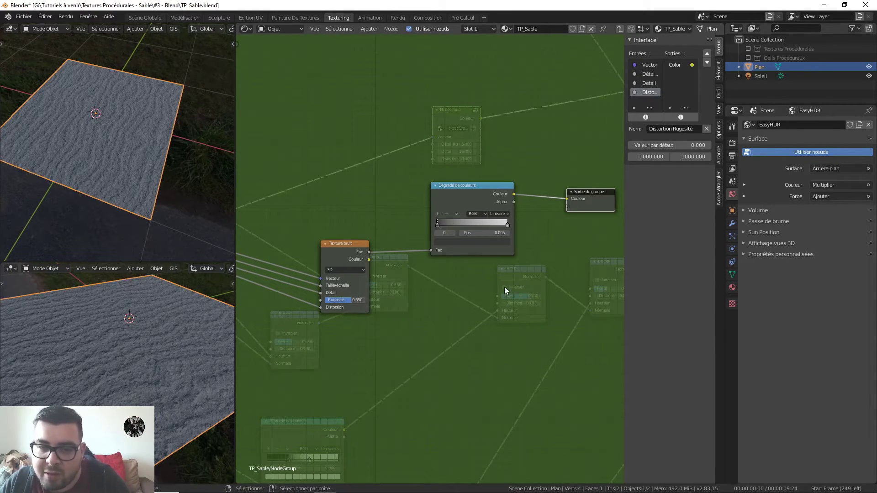
{"action": "scroll", "coordinate": [505, 287], "scroll_direction": "up", "scroll_amount": 3}
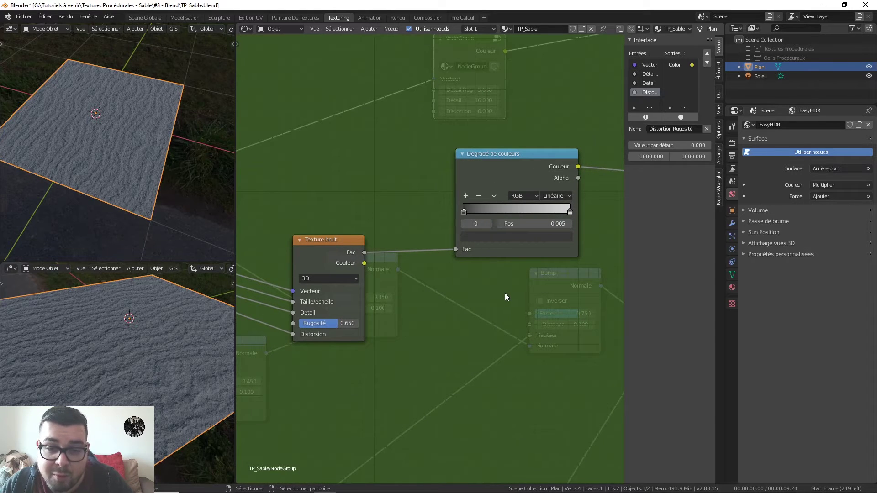
{"action": "key", "text": "Tab"}
{"action": "scroll", "coordinate": [517, 289], "scroll_direction": "up", "scroll_amount": 3}
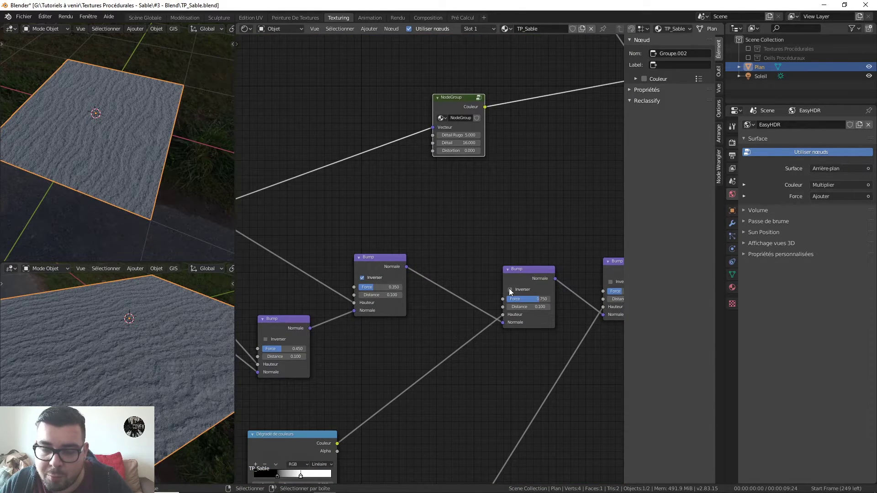
{"action": "scroll", "coordinate": [482, 248], "scroll_direction": "down", "scroll_amount": 1}
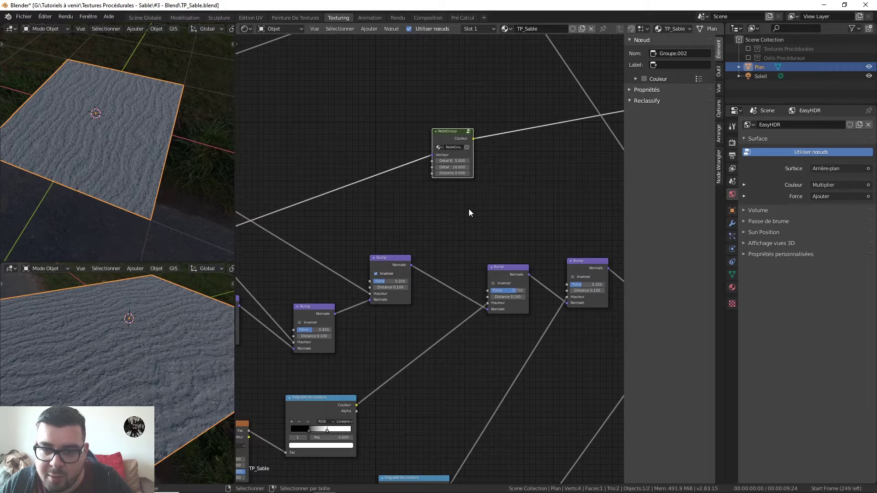
{"action": "middle_click_drag", "start_coordinate": [470, 213], "coordinate": [446, 243]}
{"action": "key", "text": "Tab"}
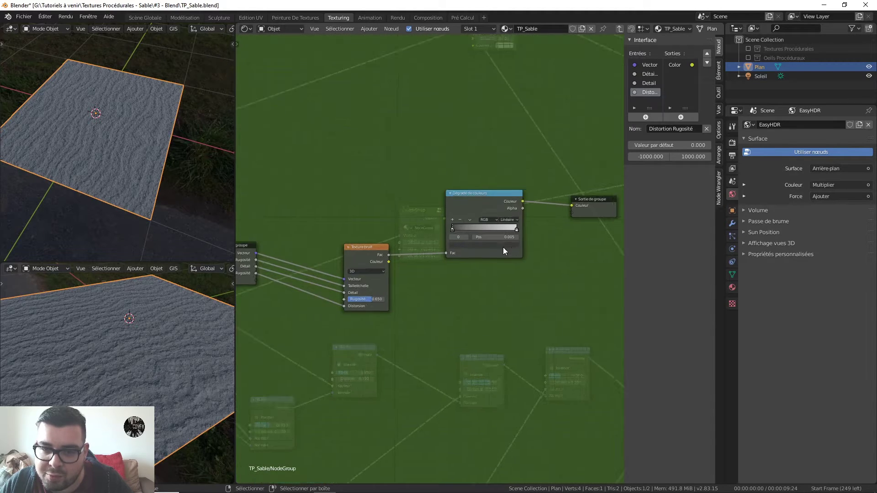
- Move the color ramp closer to the noise texture inside the node group
{"action": "scroll", "coordinate": [503, 247], "scroll_direction": "up", "scroll_amount": 1}
{"action": "left_click_drag", "start_coordinate": [497, 183], "coordinate": [455, 184]}
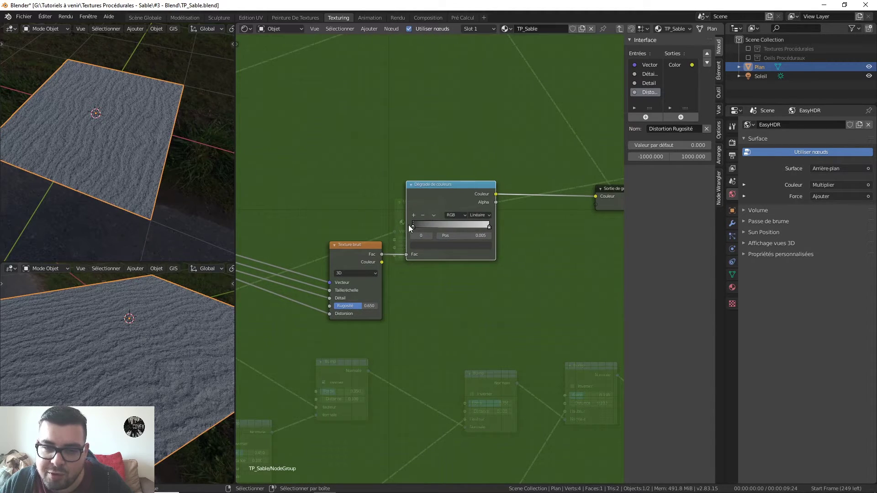
{"action": "middle_click_drag", "start_coordinate": [565, 240], "coordinate": [499, 239]}
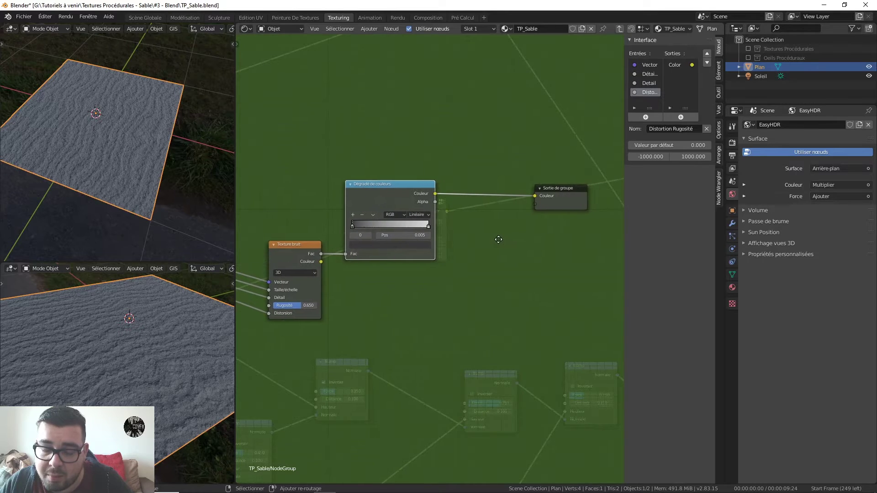
{"action": "key", "text": "shift+a"}
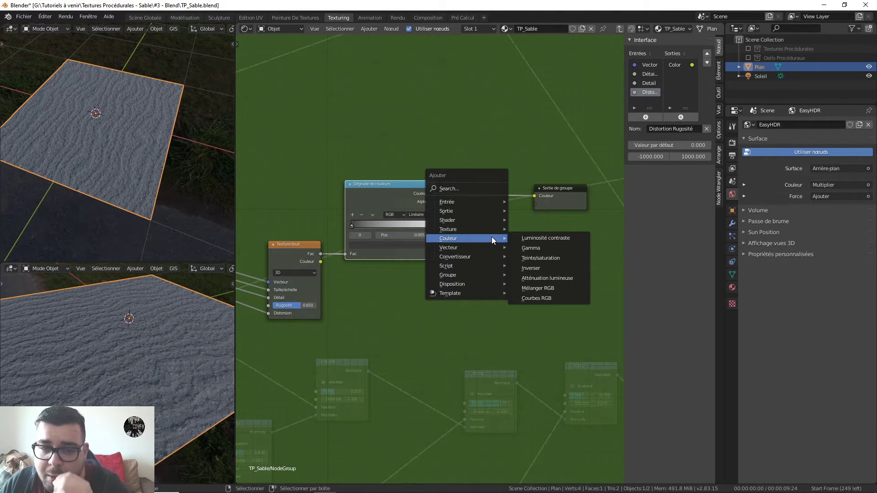
{"action": "mouse_move", "coordinate": [492, 232]}
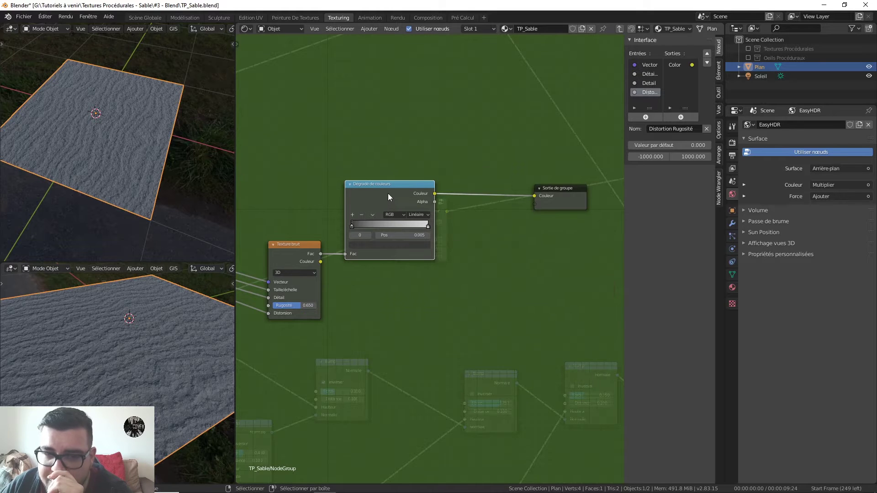
- Replace the color ramp with a Mélanger RGB node and connect the noise texture's Fac output to its Fac input
{"action": "key", "text": "x"}
{"action": "key", "text": "shift+a"}
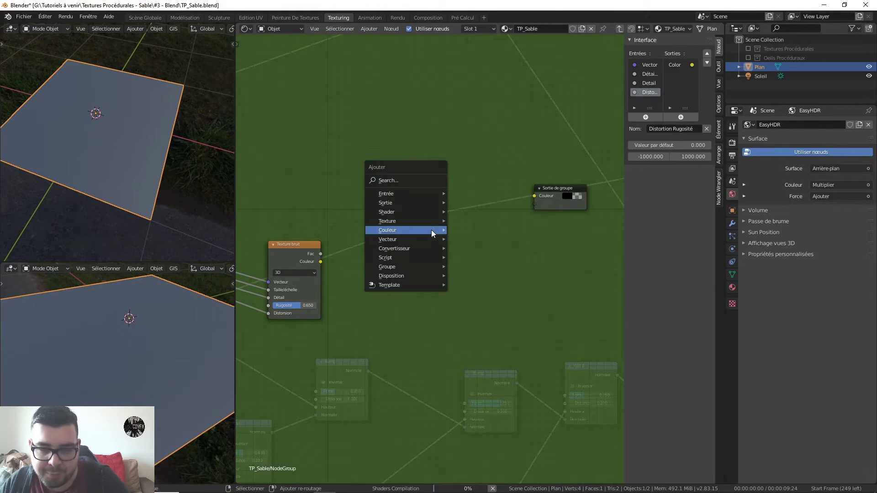
{"action": "mouse_move", "coordinate": [428, 229]}
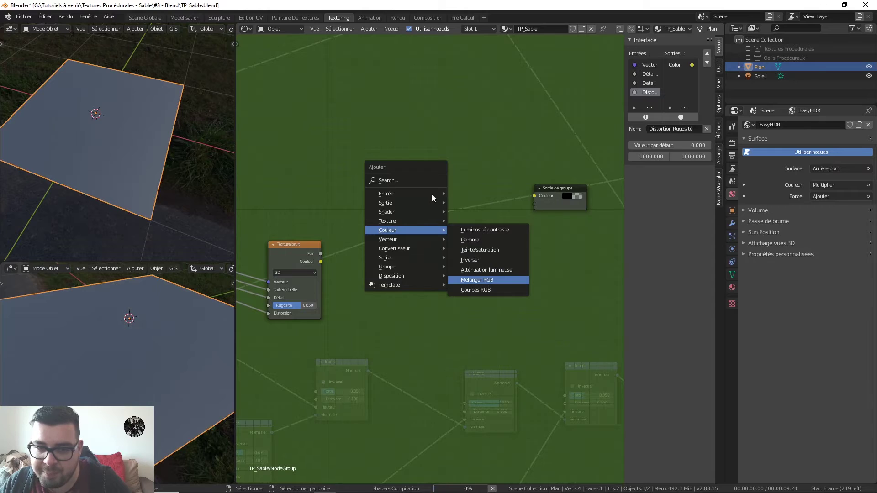
{"action": "left_click", "coordinate": [427, 168]}
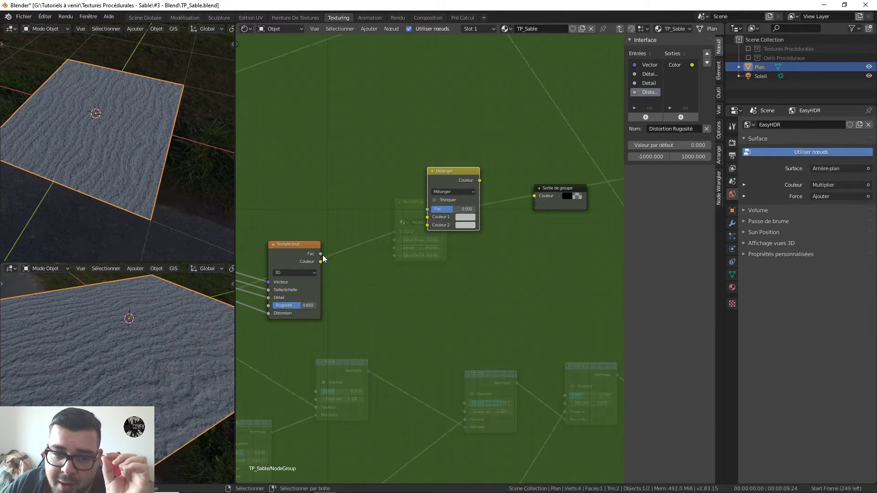
{"action": "left_click_drag", "start_coordinate": [321, 254], "coordinate": [427, 210]}
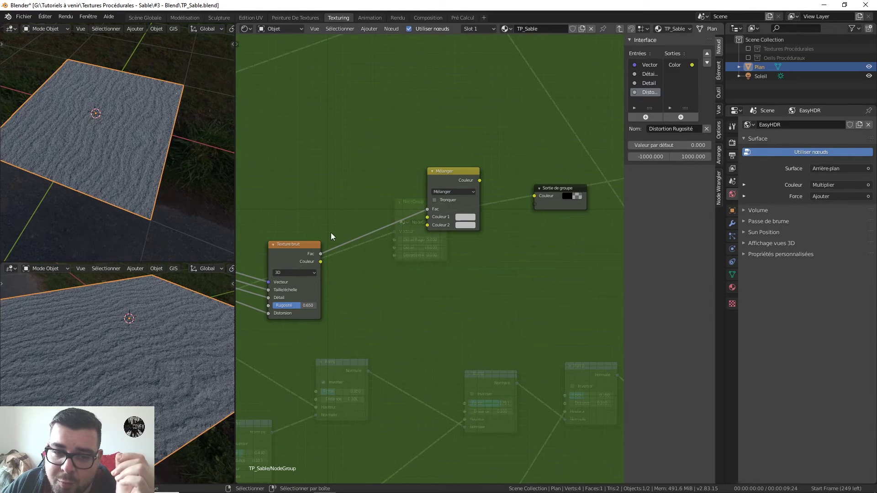
- Set the Mélanger node's Couleur 1 to dark grey with value 0.180 and Couleur 2 to a light grey
{"action": "left_click", "coordinate": [474, 223]}
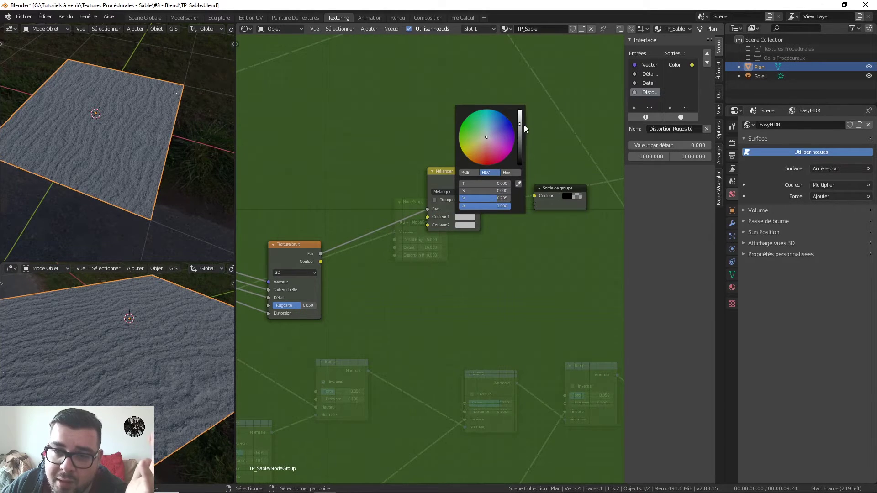
{"action": "left_click_drag", "start_coordinate": [521, 126], "coordinate": [522, 155]}
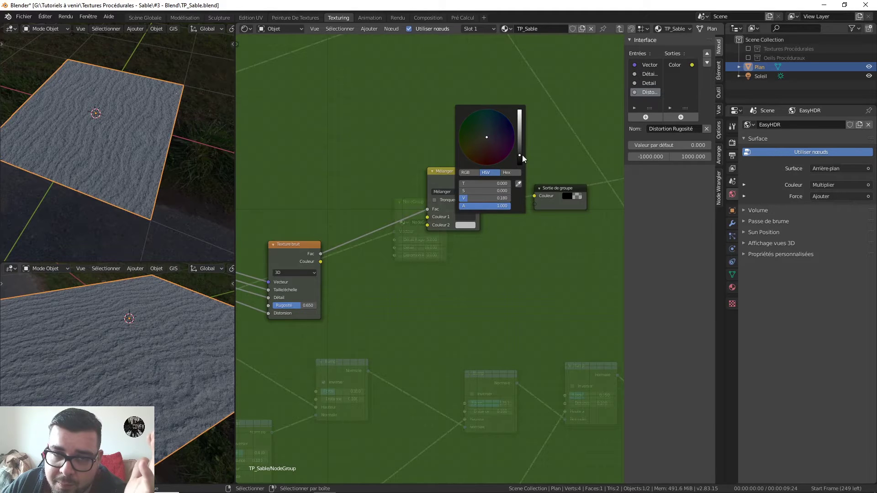
{"action": "left_click", "coordinate": [472, 226]}
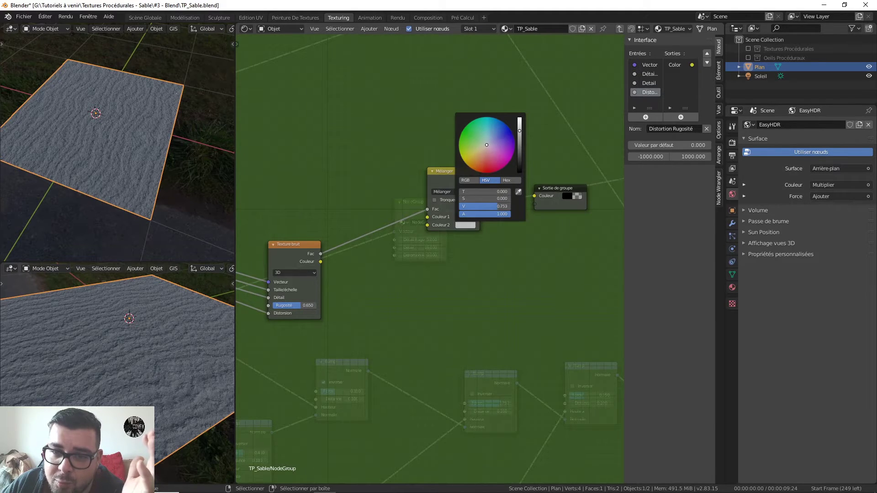
{"action": "left_click_drag", "start_coordinate": [519, 131], "coordinate": [520, 124]}
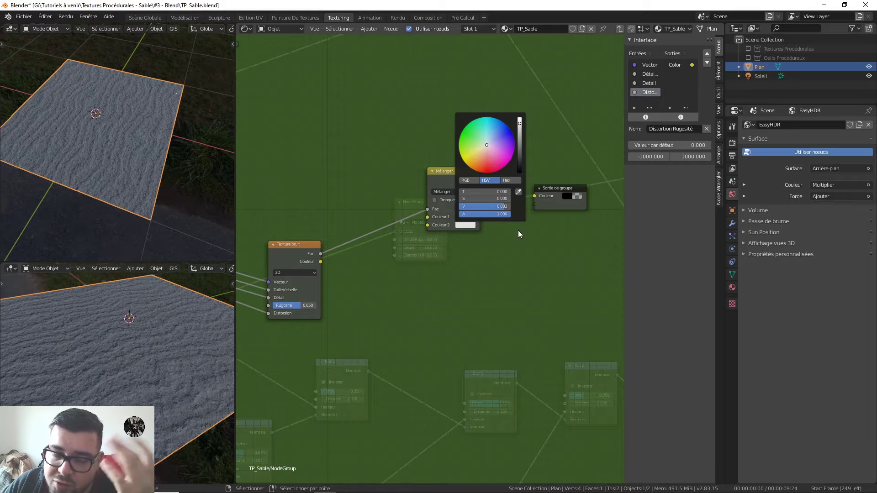
- Connect the Mélanger node's Couleur to the group output and move the noise texture above the group input's level
{"action": "left_click_drag", "start_coordinate": [479, 181], "coordinate": [535, 196]}
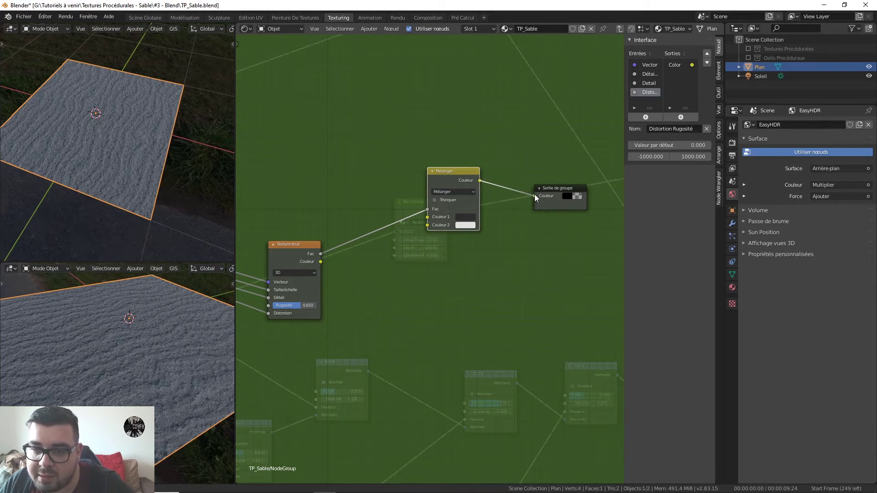
{"action": "middle_click_drag", "start_coordinate": [463, 247], "coordinate": [528, 222]}
{"action": "middle_click_drag", "start_coordinate": [517, 253], "coordinate": [545, 223], "text": "shift"}
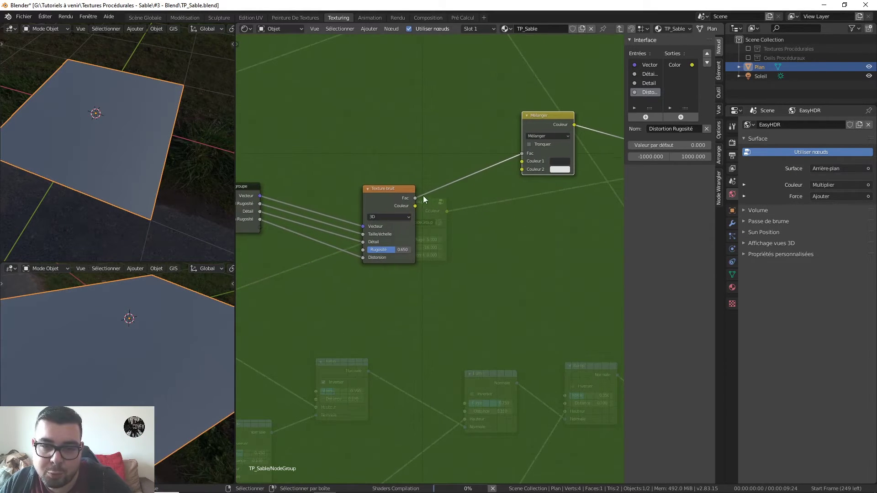
{"action": "left_click_drag", "start_coordinate": [398, 189], "coordinate": [426, 51]}
{"action": "middle_click_drag", "start_coordinate": [471, 166], "coordinate": [510, 186], "text": "shift"}
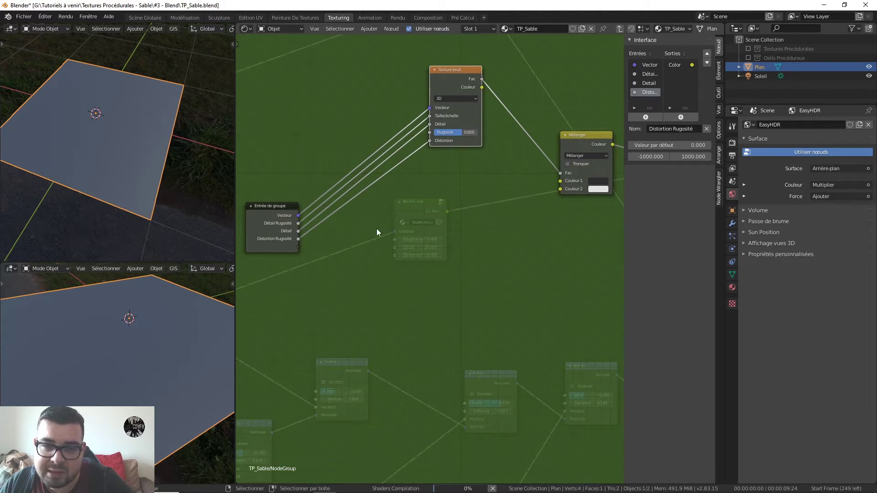
- Expose the Mélanger node's Couleur 1 as a group input named Tons Brillants
{"action": "left_click_drag", "start_coordinate": [561, 181], "coordinate": [298, 246]}
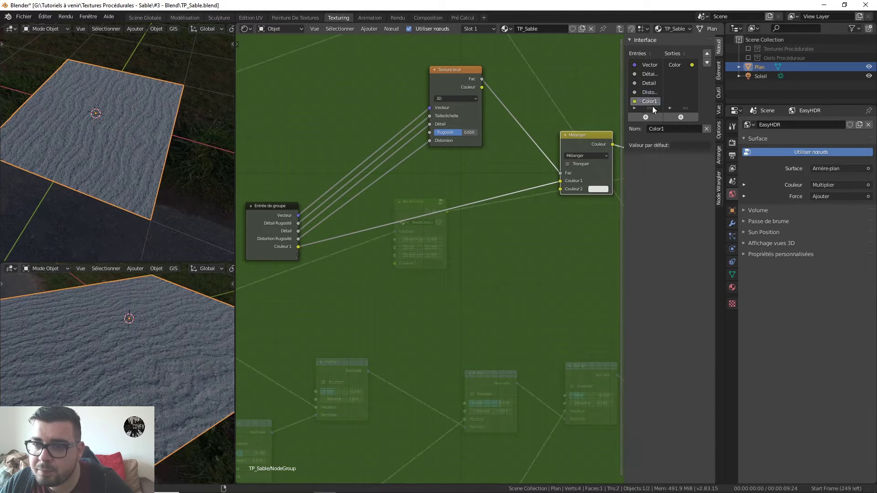
{"action": "left_click", "coordinate": [667, 130]}
{"action": "key", "text": "BackSpace"}
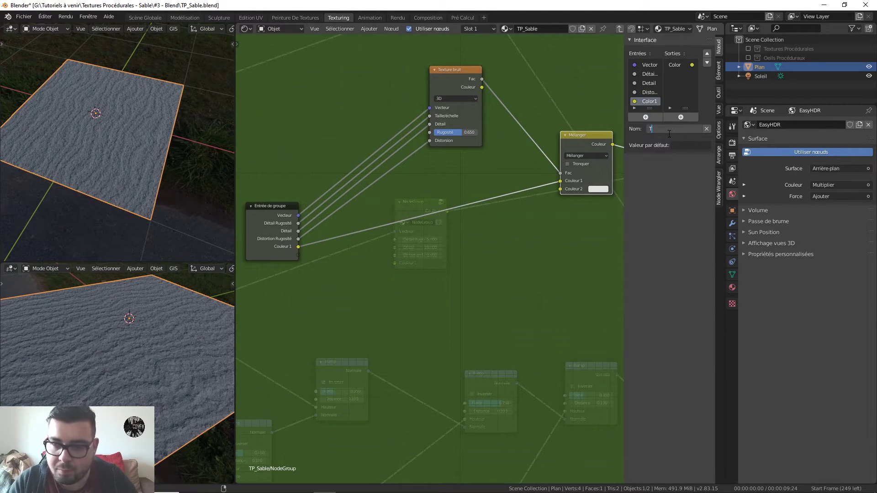
{"action": "type", "text": "Tons Brillants"}
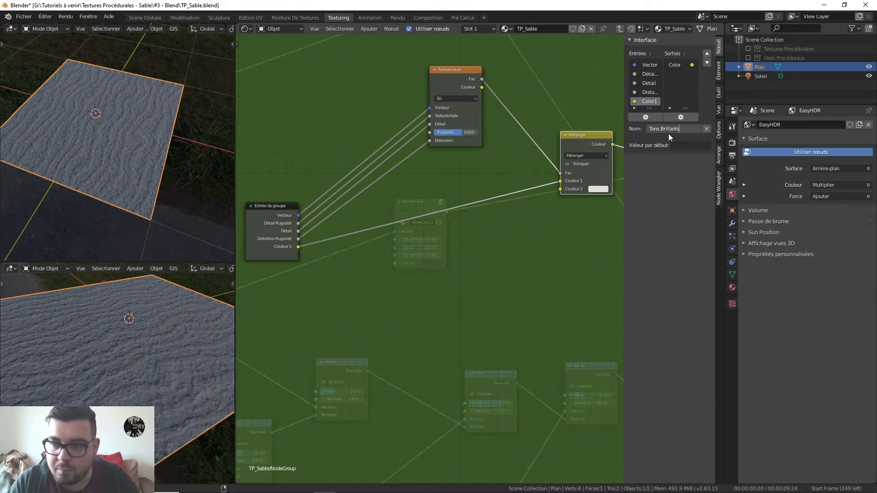
{"action": "key", "text": "Return"}
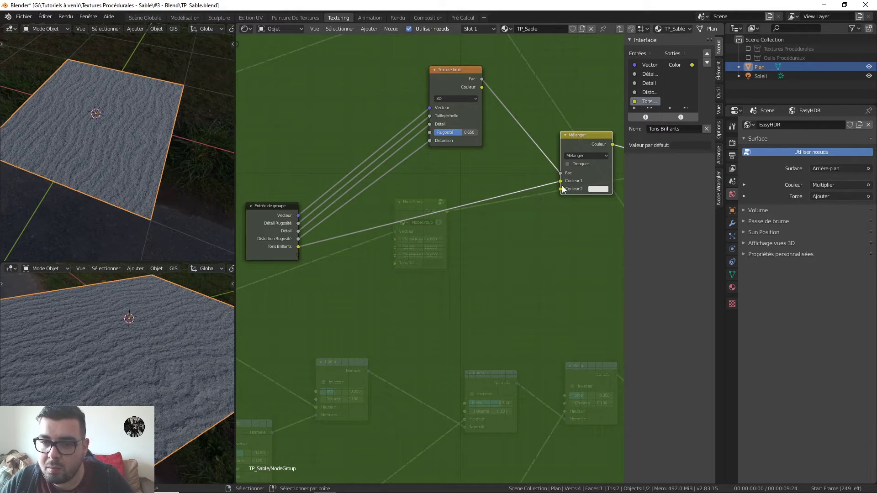
- Expose the Mélanger node's Couleur 2 as a group input named Tons Non Brillants
{"action": "left_click_drag", "start_coordinate": [563, 189], "coordinate": [284, 255]}
{"action": "left_click", "coordinate": [671, 130]}
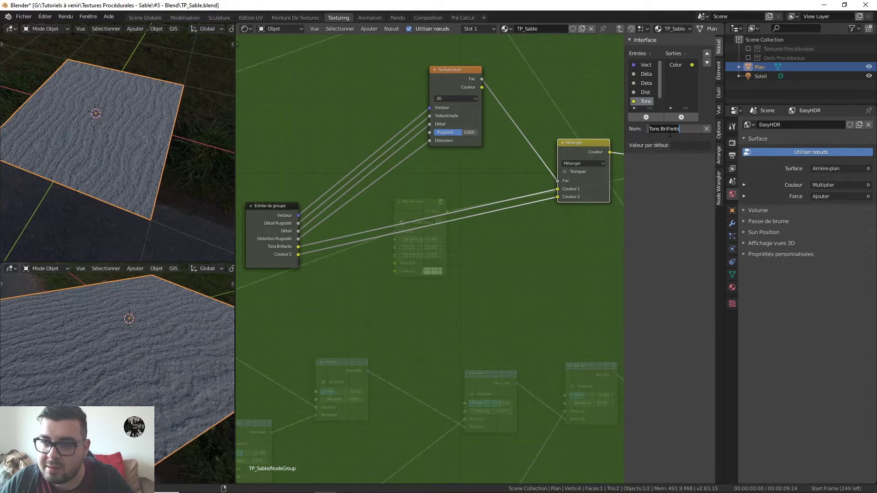
{"action": "left_click", "coordinate": [659, 130]}
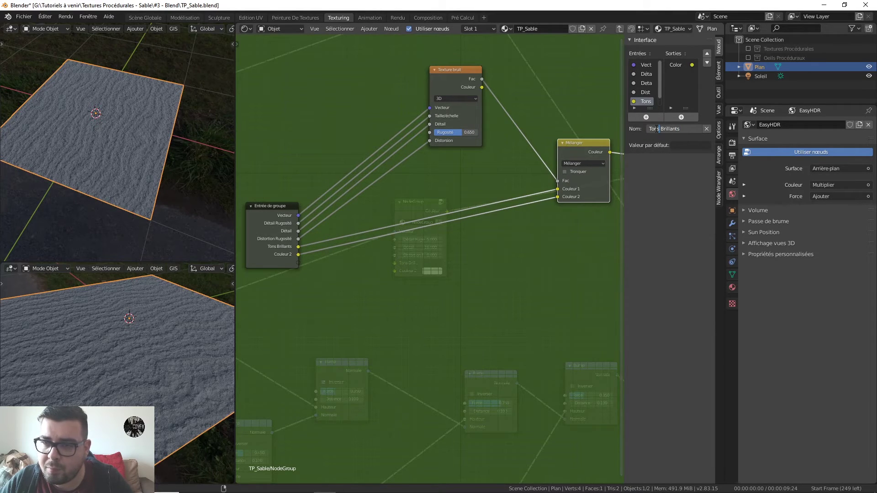
{"action": "scroll", "coordinate": [644, 92], "scroll_direction": "down", "scroll_amount": 1}
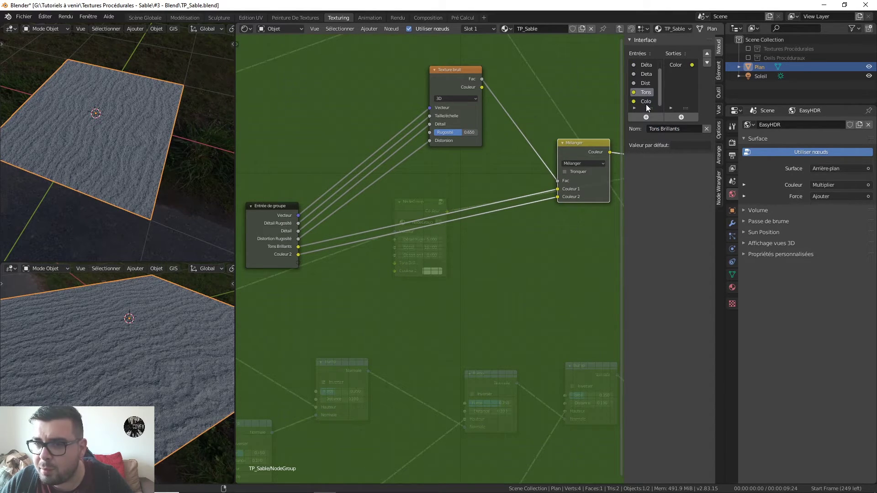
{"action": "left_click", "coordinate": [646, 102]}
{"action": "left_click", "coordinate": [677, 129]}
{"action": "type", "text": "To"}
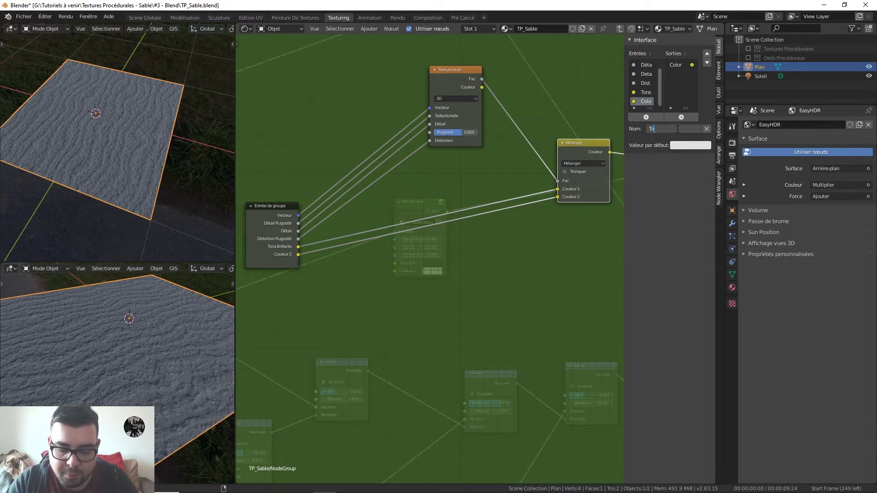
{"action": "type", "text": "ns Non Br"}
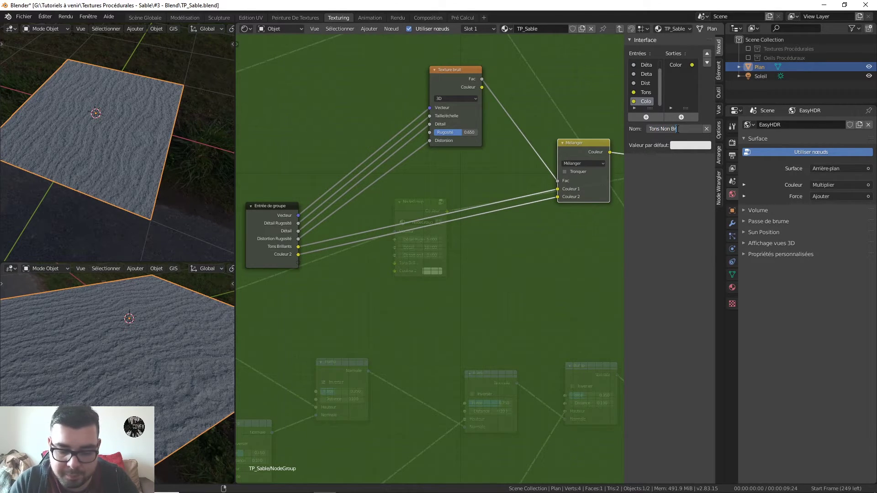
{"action": "type", "text": "illants"}
{"action": "key", "text": "Return"}
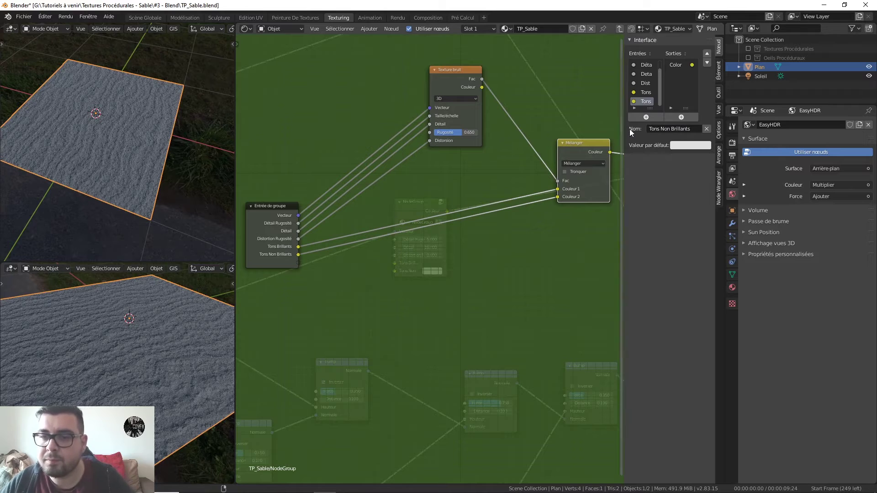
- Return to the main TP_Sable node tree and rename the new node group Rugosité
{"action": "middle_click_drag", "start_coordinate": [517, 238], "coordinate": [466, 252]}
{"action": "key", "text": "Tab"}
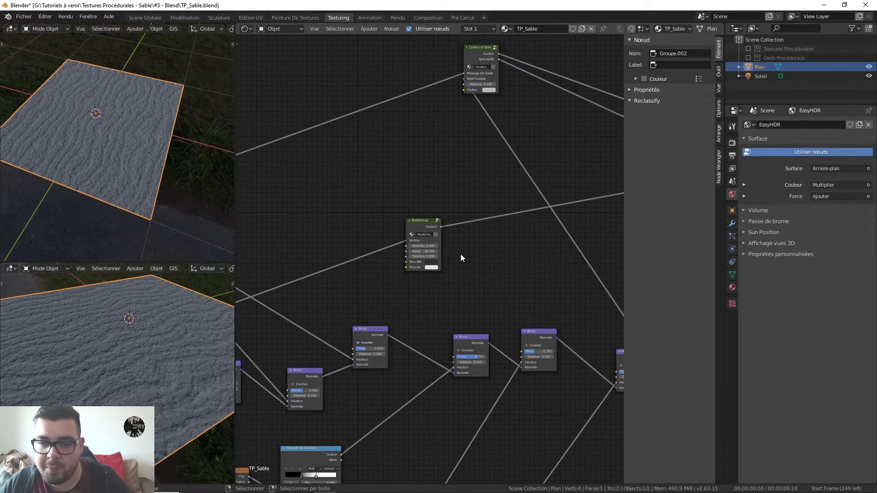
{"action": "type", "text": "R"}
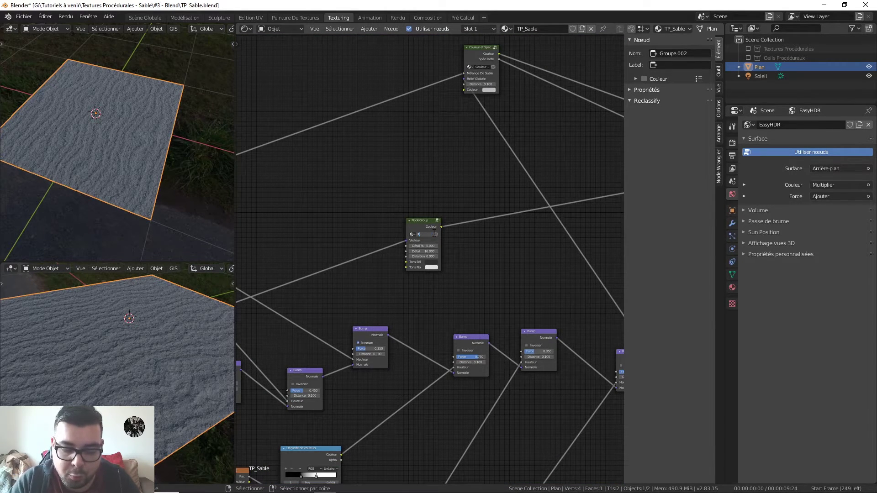
{"action": "type", "text": "ugosité"}
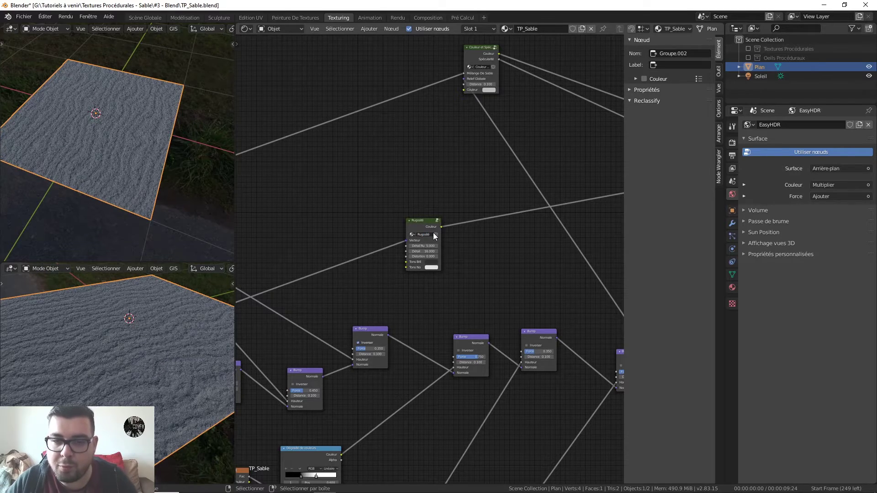
{"action": "key", "text": "Return"}
- Move the Rugosité group node up to just below the color and specularity group node
{"action": "middle_click_drag", "start_coordinate": [452, 243], "coordinate": [459, 210]}
{"action": "key", "text": "Tab"}
{"action": "key", "text": "Tab"}
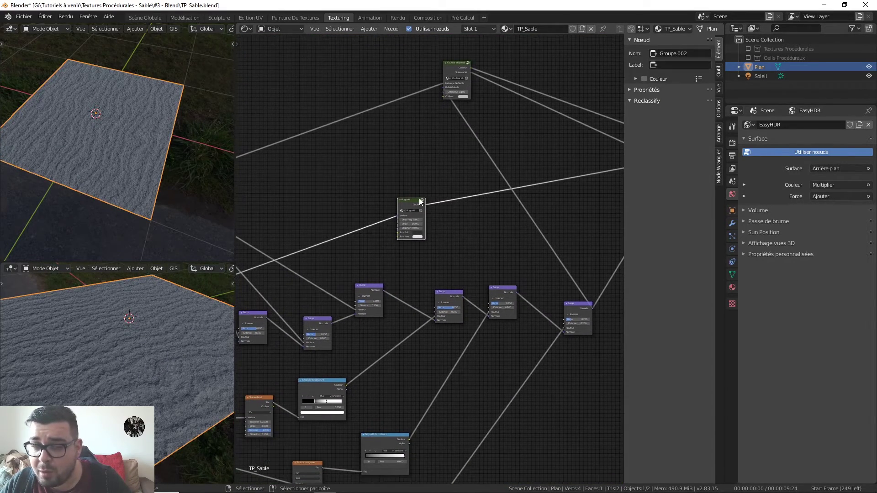
{"action": "left_click_drag", "start_coordinate": [404, 199], "coordinate": [424, 163]}
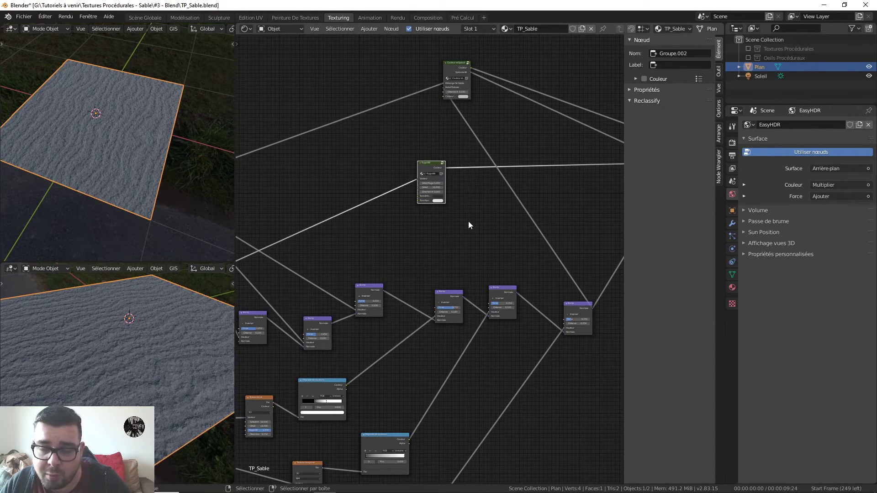
{"action": "scroll", "coordinate": [468, 221], "scroll_direction": "down", "scroll_amount": 2}
{"action": "middle_click_drag", "start_coordinate": [484, 260], "coordinate": [495, 196]}
{"action": "scroll", "coordinate": [505, 194], "scroll_direction": "up", "scroll_amount": 2}
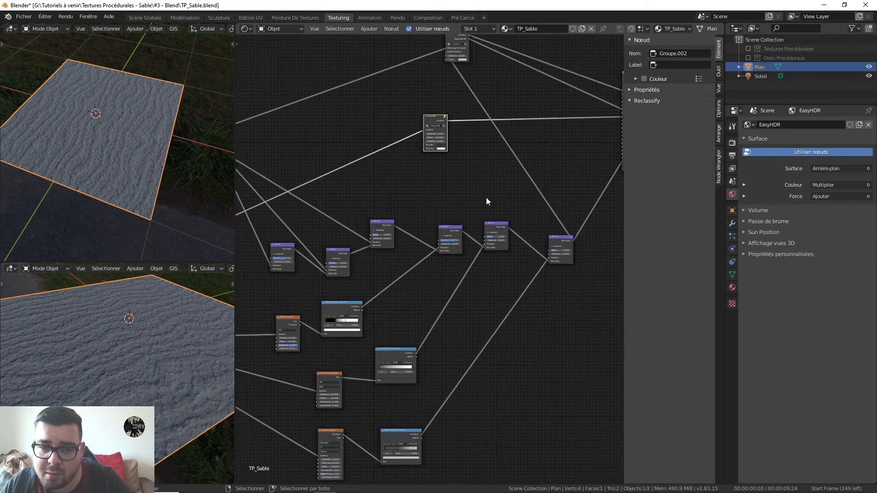
- Group all the Bump, texture and color ramp nodes feeding the normal into a new node group
{"action": "scroll", "coordinate": [487, 197], "scroll_direction": "up", "scroll_amount": 4}
{"action": "scroll", "coordinate": [488, 197], "scroll_direction": "down", "scroll_amount": 4}
{"action": "scroll", "coordinate": [492, 203], "scroll_direction": "down", "scroll_amount": 3}
{"action": "middle_click_drag", "start_coordinate": [489, 204], "coordinate": [520, 162]}
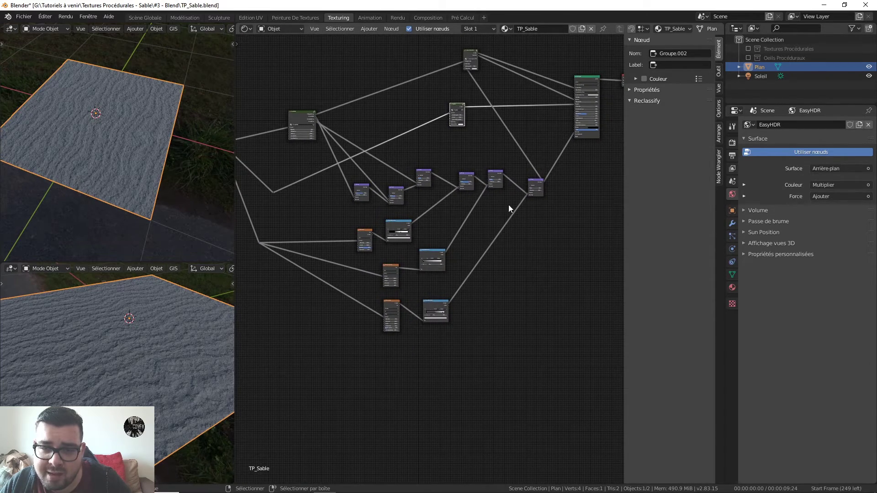
{"action": "scroll", "coordinate": [481, 180], "scroll_direction": "up", "scroll_amount": 2}
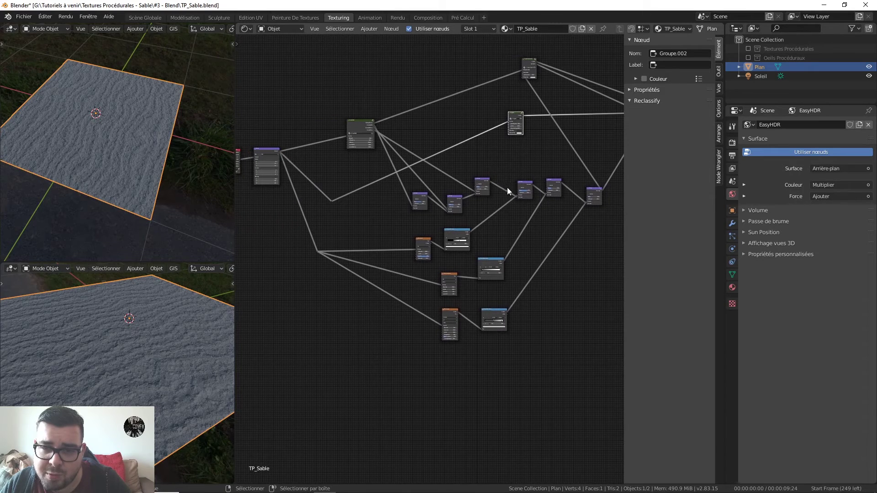
{"action": "scroll", "coordinate": [507, 188], "scroll_direction": "up", "scroll_amount": 1}
{"action": "scroll", "coordinate": [407, 188], "scroll_direction": "down", "scroll_amount": 3}
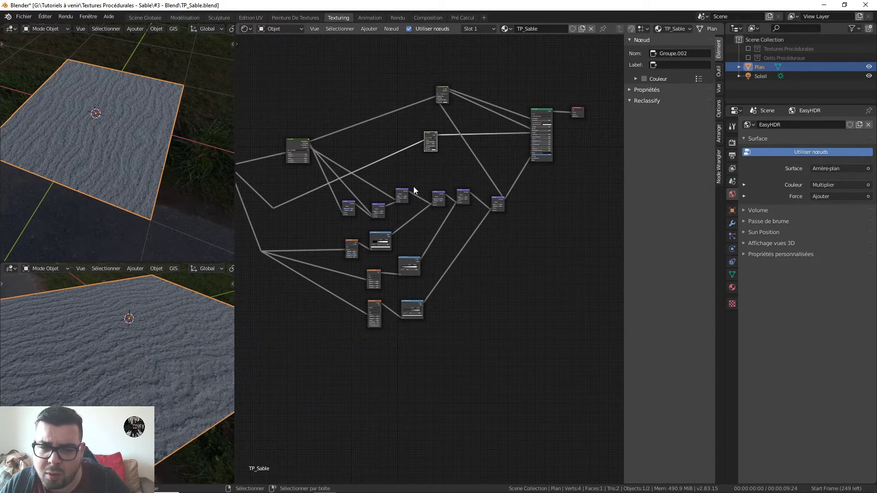
{"action": "left_click_drag", "start_coordinate": [515, 171], "coordinate": [311, 384]}
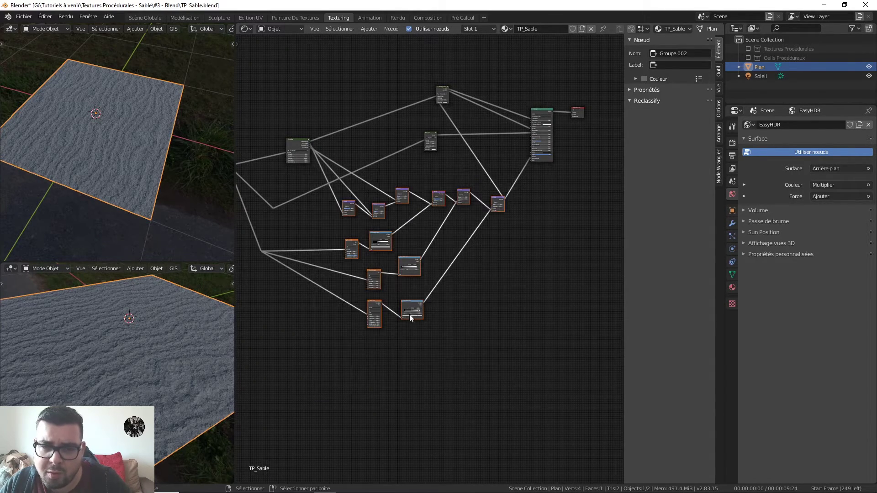
{"action": "key", "text": "ctrl+g"}
{"action": "scroll", "coordinate": [436, 275], "scroll_direction": "up", "scroll_amount": 5}
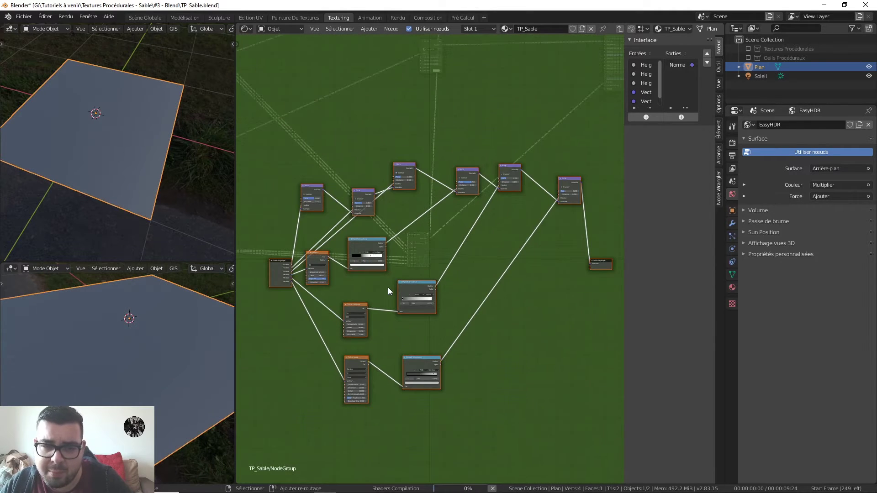
- Move the group input node away from the grouped nodes, and check the new group's incoming links in the main TP_Sable tree
{"action": "left_click", "coordinate": [399, 256]}
{"action": "left_click_drag", "start_coordinate": [379, 254], "coordinate": [324, 253]}
{"action": "scroll", "coordinate": [325, 251], "scroll_direction": "up", "scroll_amount": 3}
{"action": "middle_click_drag", "start_coordinate": [325, 251], "coordinate": [369, 258]}
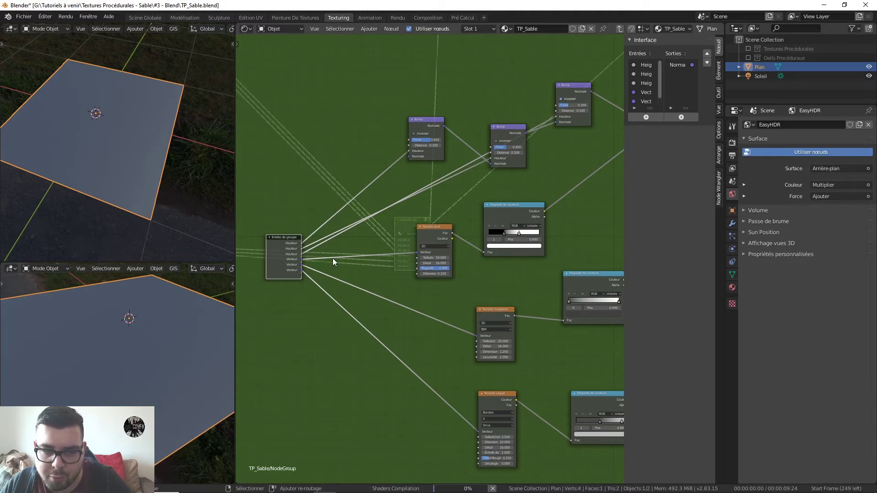
{"action": "key", "text": "Tab"}
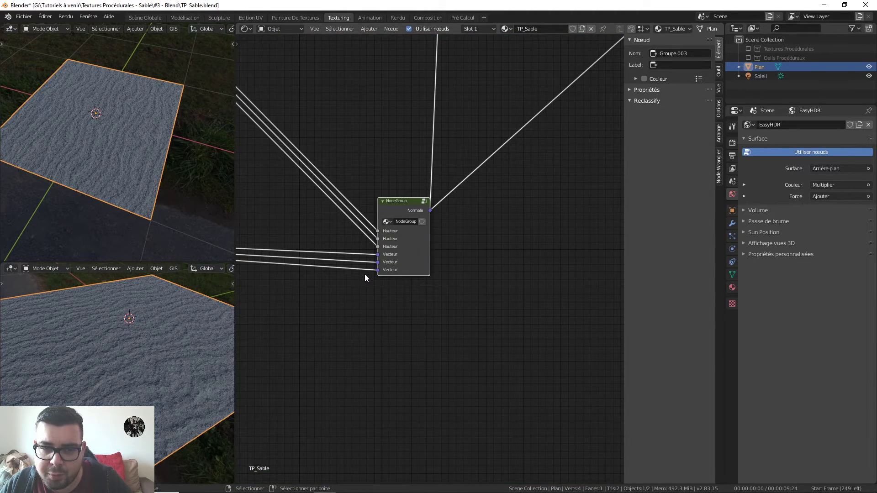
{"action": "scroll", "coordinate": [365, 275], "scroll_direction": "down", "scroll_amount": 5}
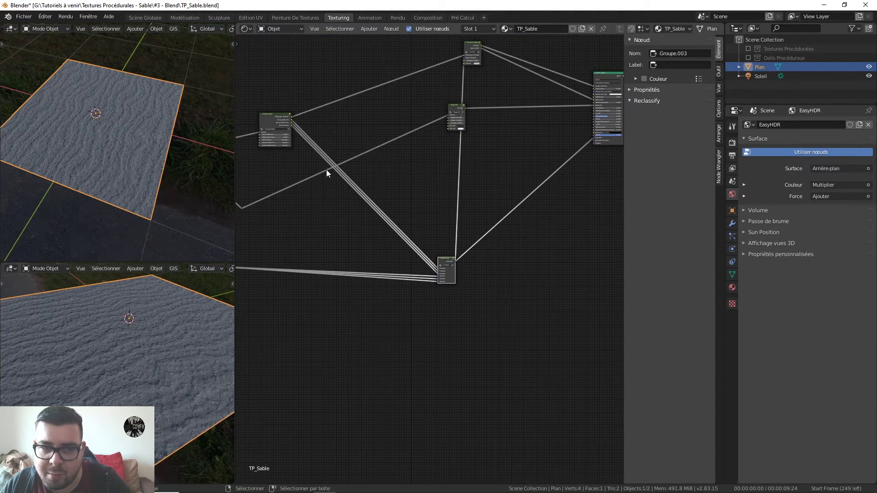
{"action": "key", "text": "Tab"}
{"action": "scroll", "coordinate": [361, 257], "scroll_direction": "up", "scroll_amount": 4}
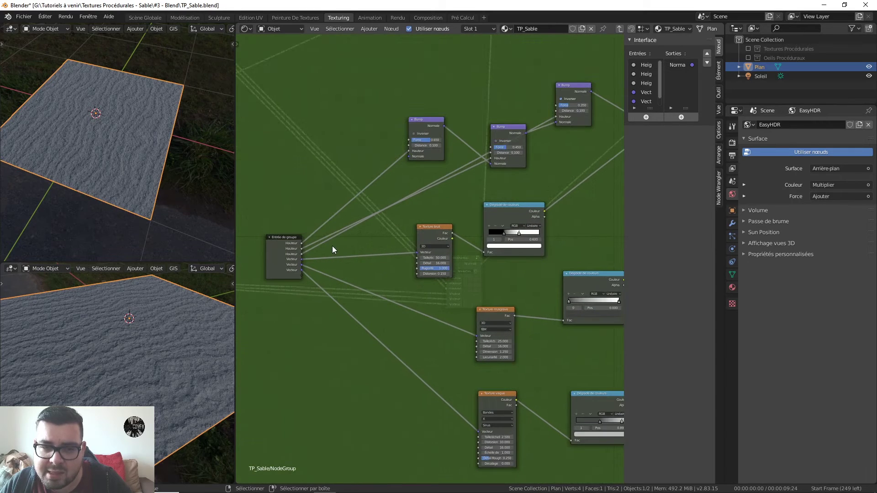
- Rename the first Height group input as Bump Sable Fin
{"action": "left_click", "coordinate": [642, 64]}
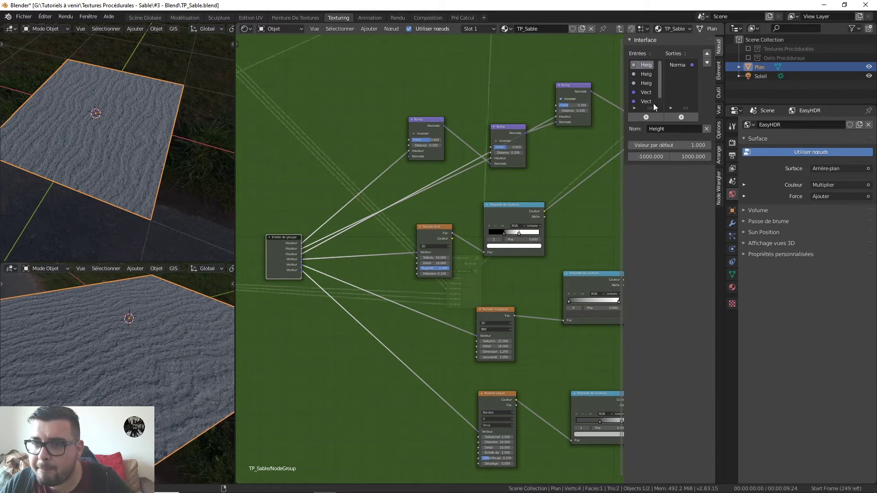
{"action": "type", "text": "Ha"}
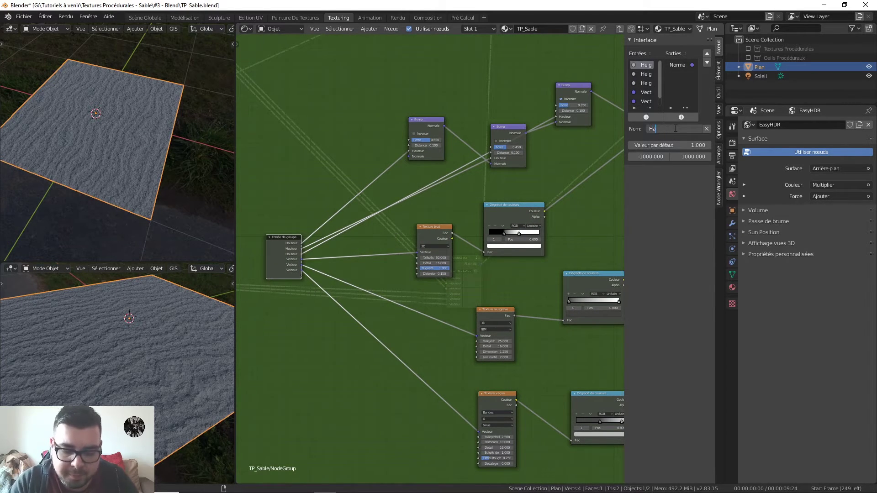
{"action": "type", "text": "uteur Sable Fin"}
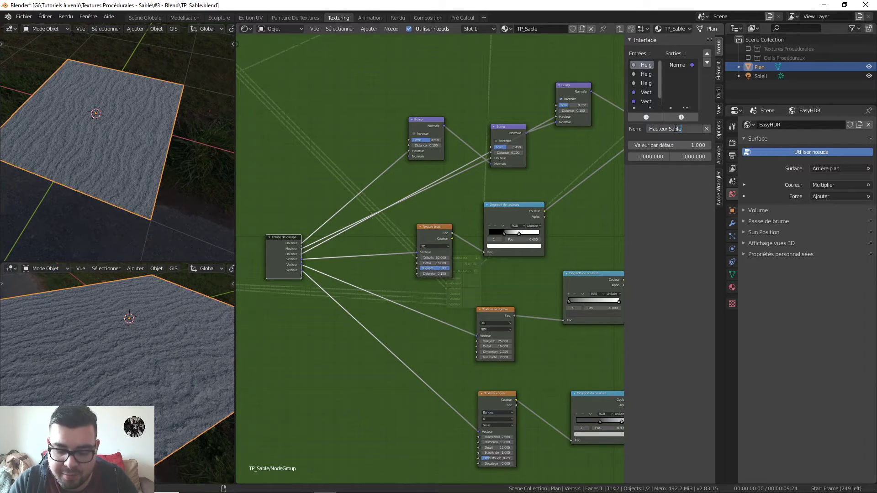
{"action": "key", "text": "BackSpace"}
{"action": "key", "text": "BackSpace"}
{"action": "key", "text": "BackSpace"}
{"action": "key", "text": "BackSpace"}
{"action": "key", "text": "BackSpace"}
{"action": "key", "text": "BackSpace"}
{"action": "key", "text": "BackSpace"}
{"action": "key", "text": "BackSpace"}
{"action": "key", "text": "BackSpace"}
{"action": "key", "text": "BackSpace"}
{"action": "key", "text": "BackSpace"}
{"action": "key", "text": "BackSpace"}
{"action": "key", "text": "BackSpace"}
{"action": "key", "text": "BackSpace"}
{"action": "key", "text": "BackSpace"}
{"action": "key", "text": "BackSpace"}
{"action": "key", "text": "BackSpace"}
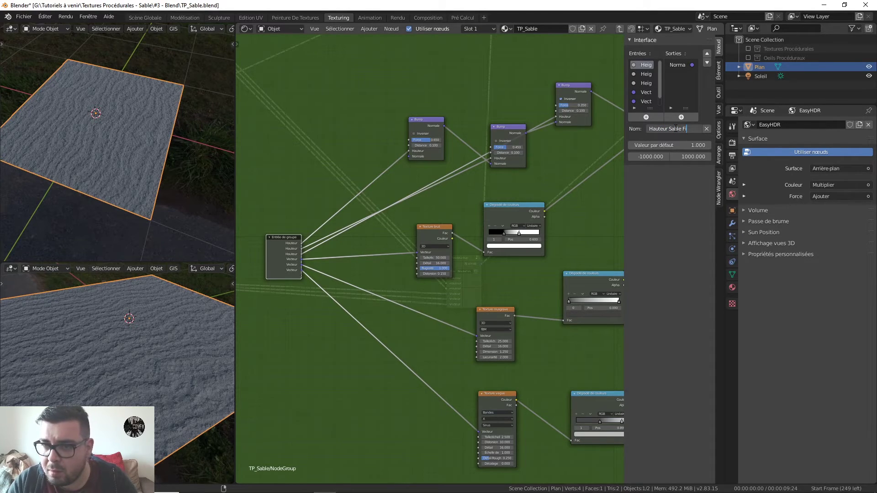
{"action": "type", "text": "Bum"}
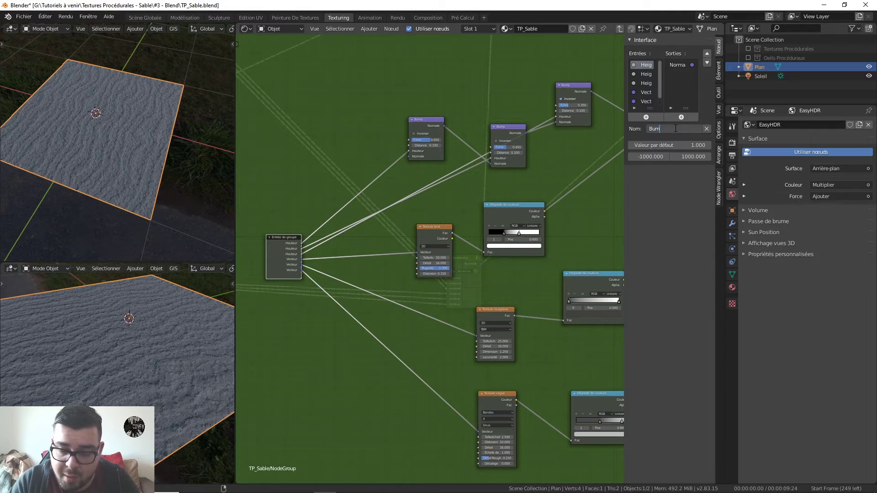
{"action": "type", "text": "p Sable Fin"}
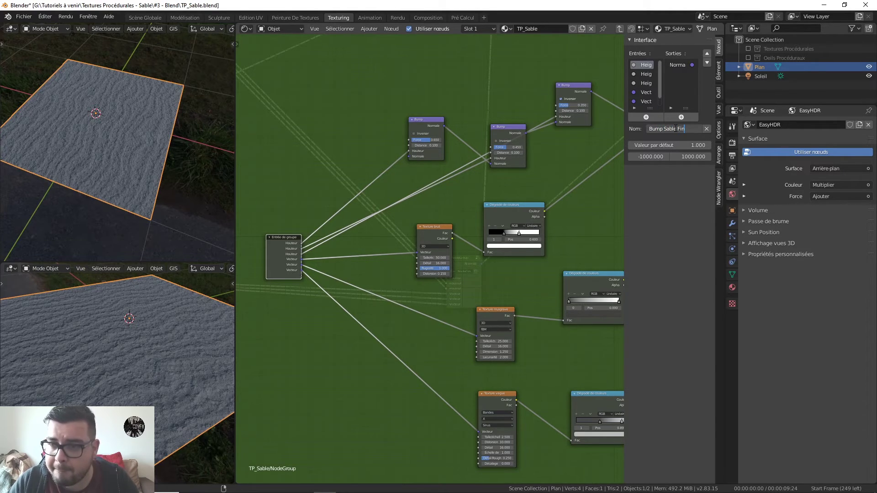
{"action": "key", "text": "Return"}
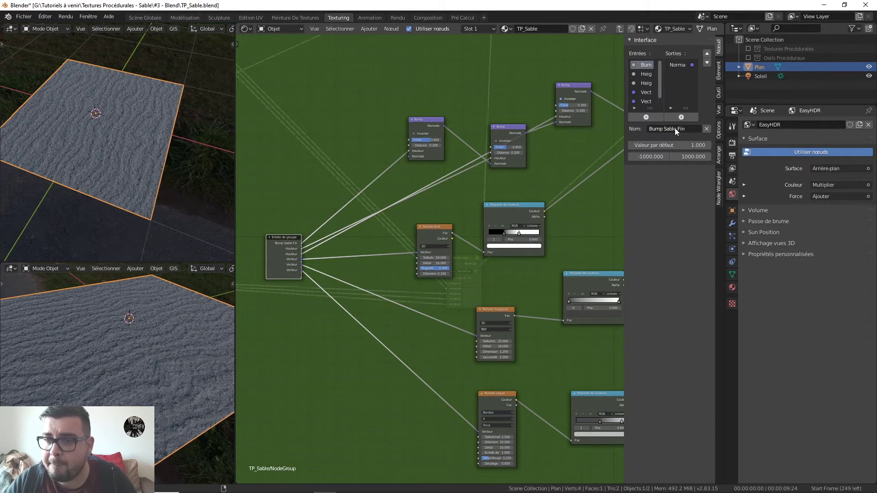
- Rename the second Height group input as Bump Sable Gros
{"action": "left_click", "coordinate": [648, 74]}
{"action": "left_click", "coordinate": [678, 129]}
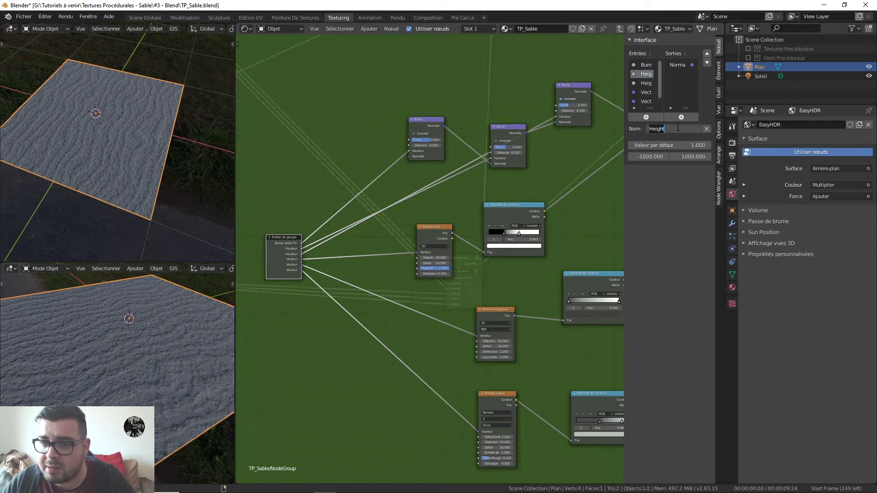
{"action": "type", "text": "Bump"}
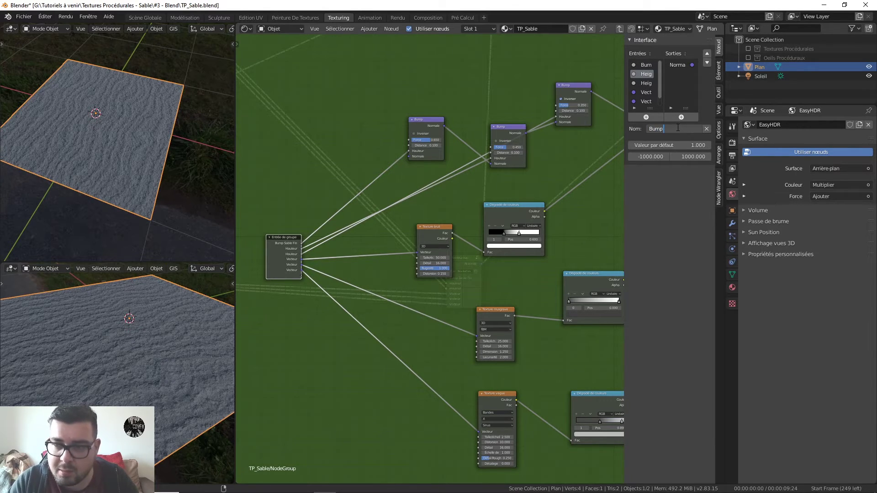
{"action": "type", "text": " Sable Gri"}
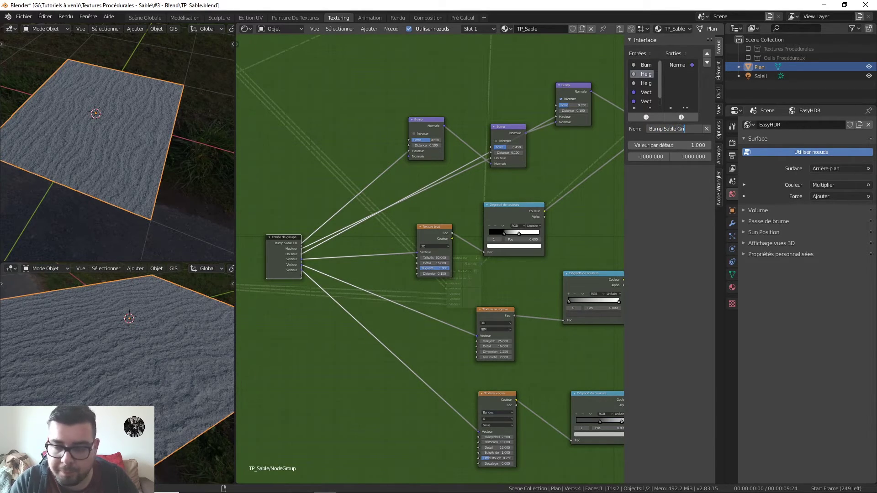
{"action": "type", "text": "os"}
{"action": "key", "text": "Return"}
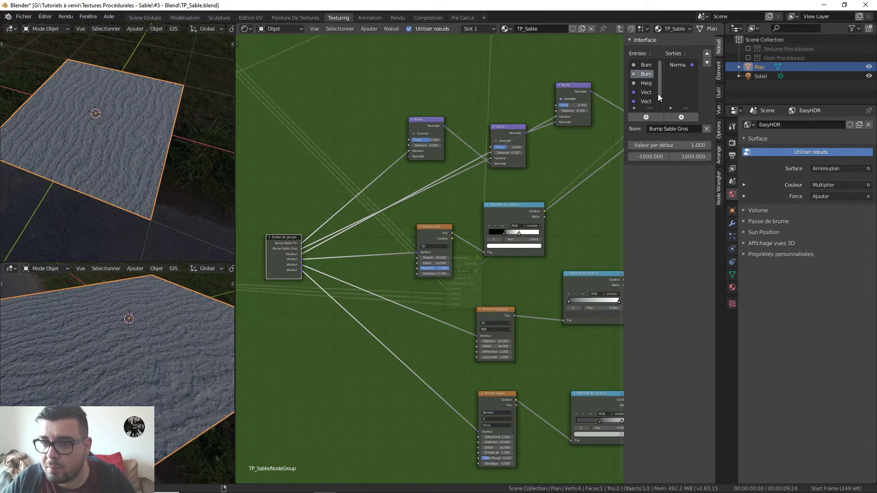
- Rename the third Height group input as Bump Pierres
{"action": "left_click", "coordinate": [646, 84]}
{"action": "left_click", "coordinate": [666, 130]}
{"action": "type", "text": "B"}
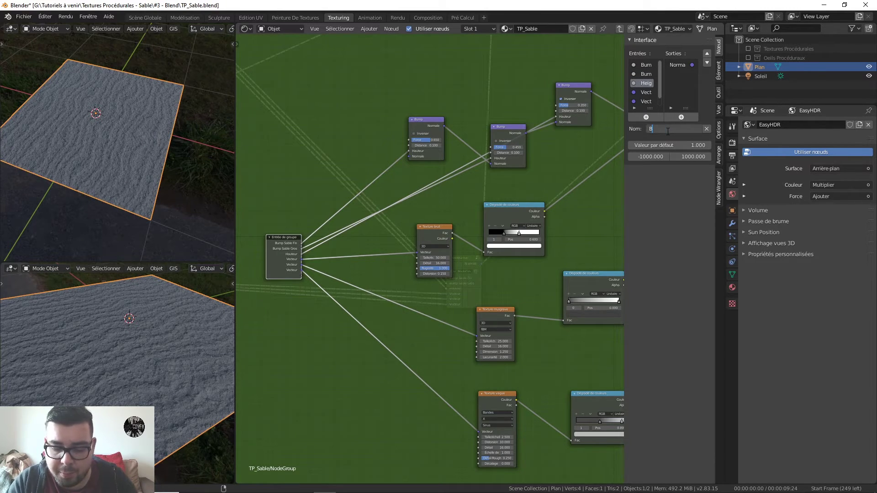
{"action": "type", "text": "ump Pierres"}
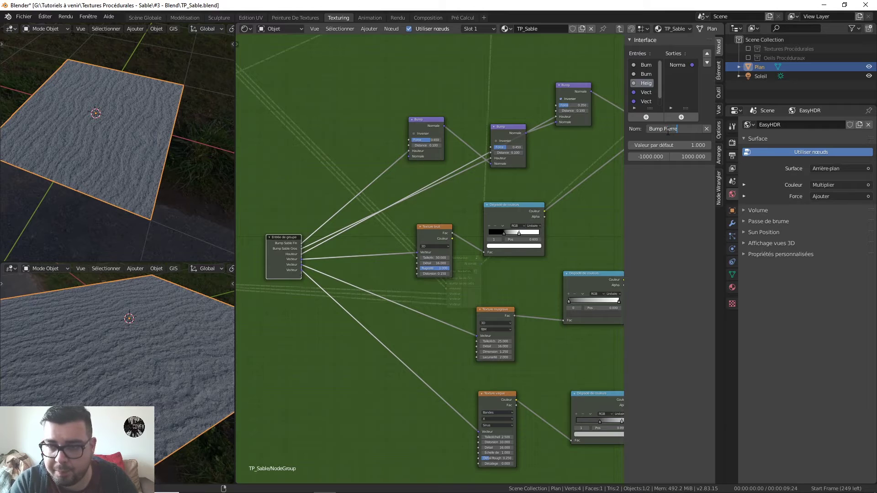
{"action": "key", "text": "Return"}
- Remove the two duplicate Vector inputs from the group interface, keeping a single Vector input
{"action": "left_click", "coordinate": [648, 94]}
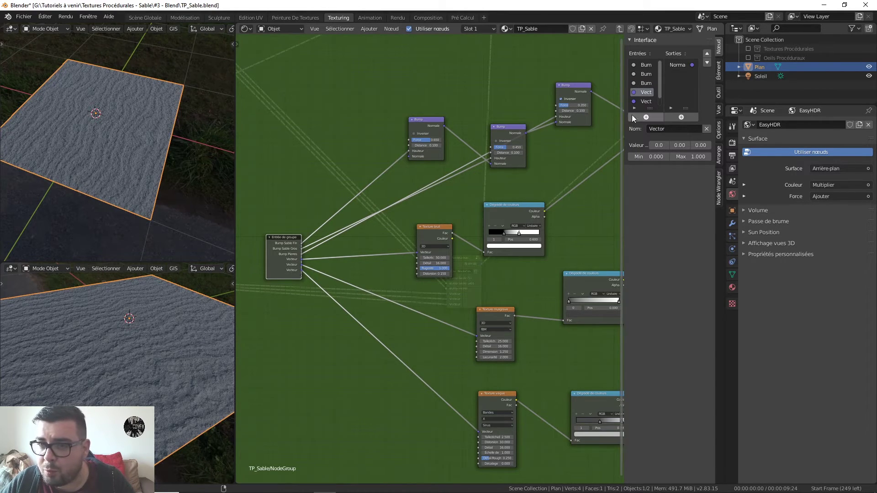
{"action": "scroll", "coordinate": [646, 95], "scroll_direction": "down", "scroll_amount": 1}
{"action": "left_click", "coordinate": [646, 101]}
{"action": "left_click", "coordinate": [707, 129]}
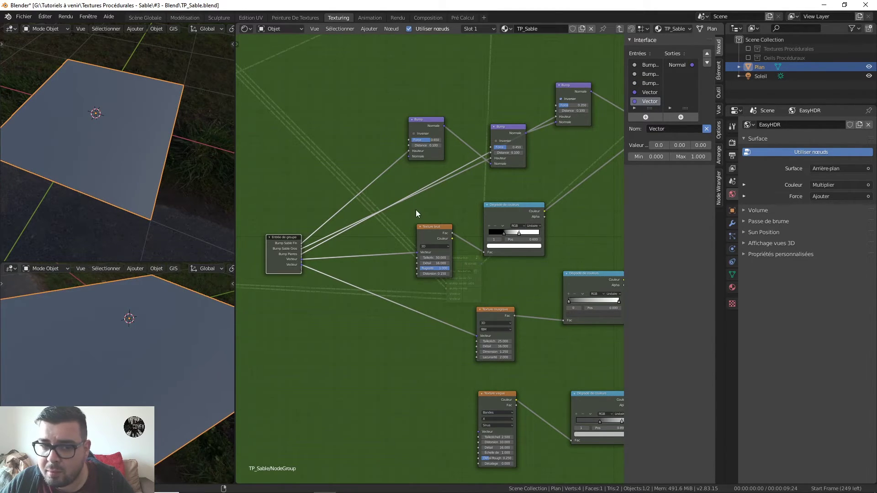
{"action": "double_click", "coordinate": [644, 92]}
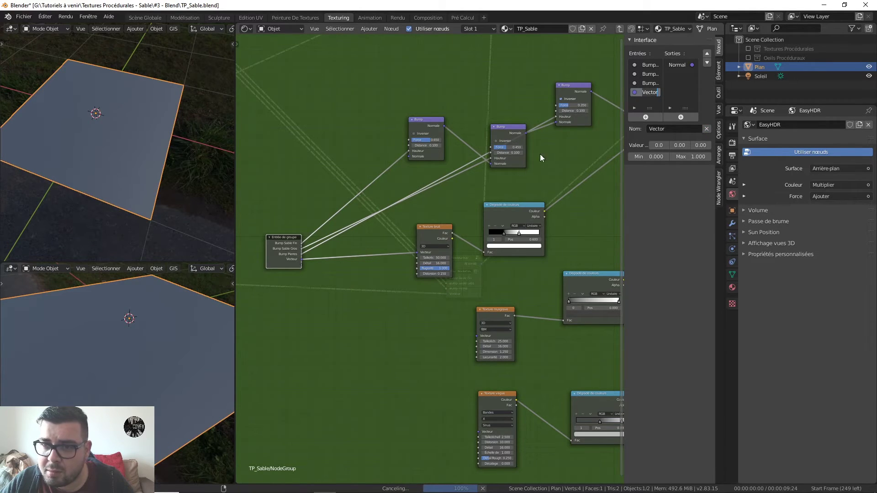
{"action": "left_click", "coordinate": [369, 278]}
- Link the group's Vecteur input to the Vecteur sockets of the Texture musgrave and Texture vague nodes
{"action": "scroll", "coordinate": [311, 272], "scroll_direction": "up", "scroll_amount": 2}
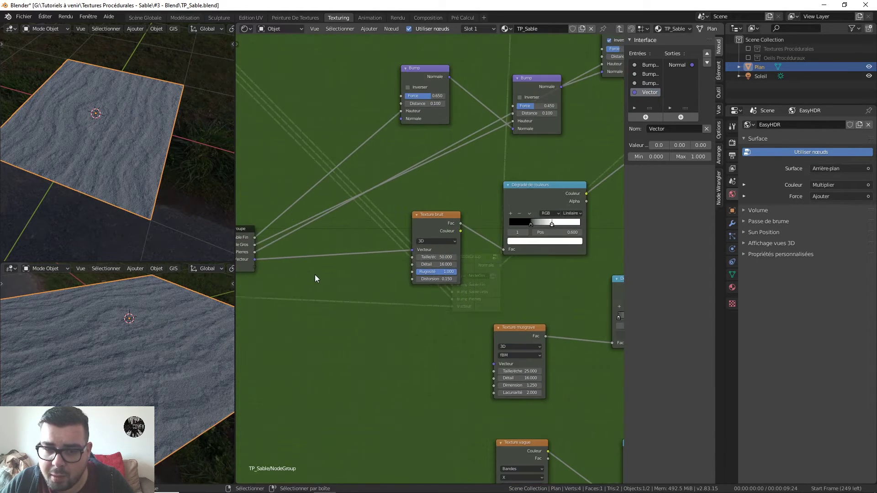
{"action": "left_click_drag", "start_coordinate": [303, 210], "coordinate": [540, 315]}
{"action": "scroll", "coordinate": [411, 284], "scroll_direction": "down", "scroll_amount": 2}
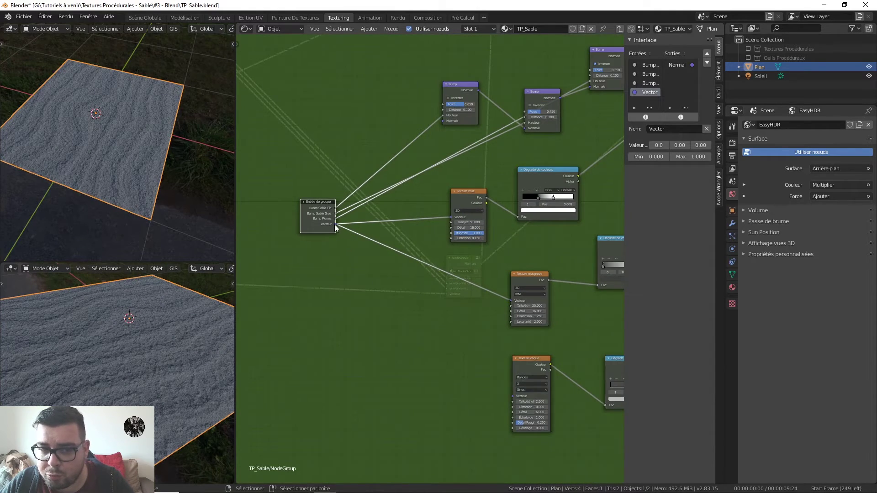
{"action": "left_click_drag", "start_coordinate": [336, 224], "coordinate": [512, 395]}
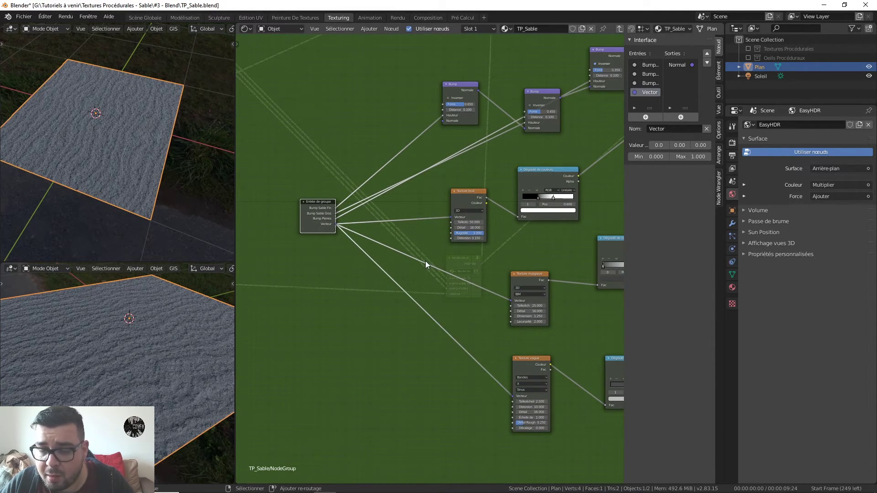
- Try placing the group input node higher, level with the Bump nodes, and move it back down
{"action": "middle_click_drag", "start_coordinate": [444, 229], "coordinate": [388, 269]}
{"action": "middle_click_drag", "start_coordinate": [411, 242], "coordinate": [445, 265]}
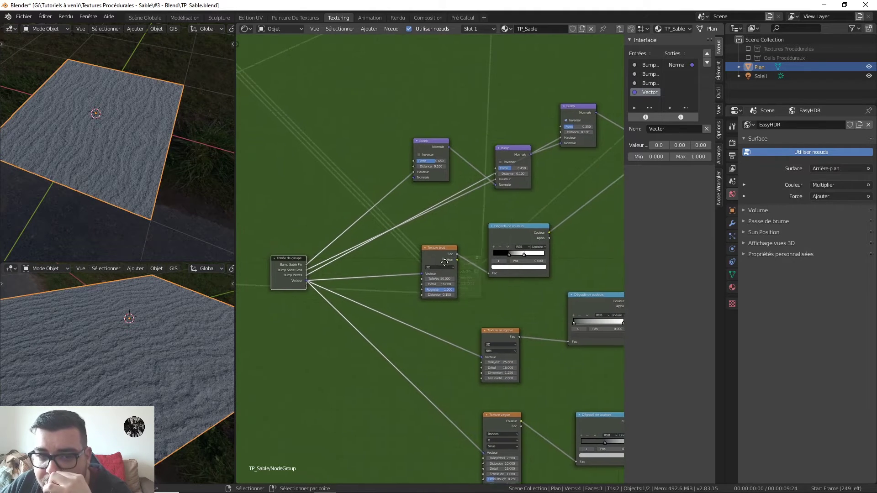
{"action": "left_click_drag", "start_coordinate": [295, 268], "coordinate": [330, 176]}
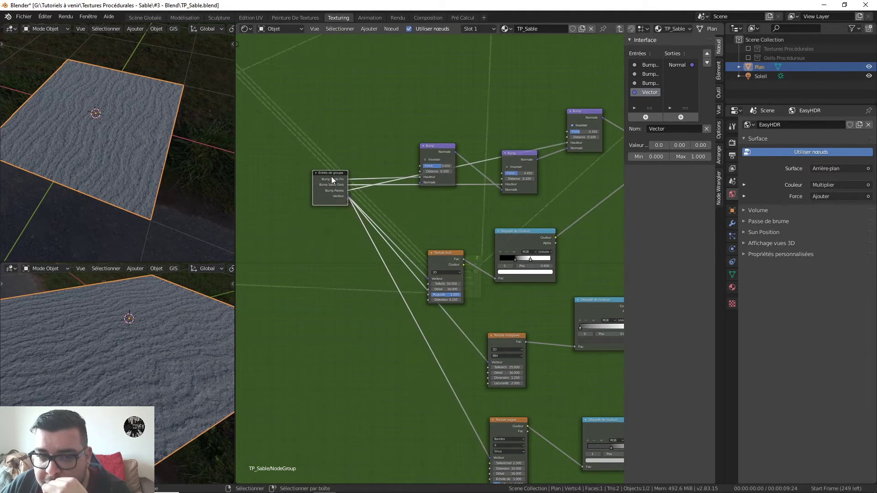
{"action": "scroll", "coordinate": [422, 182], "scroll_direction": "up", "scroll_amount": 2}
{"action": "scroll", "coordinate": [459, 222], "scroll_direction": "up", "scroll_amount": 2}
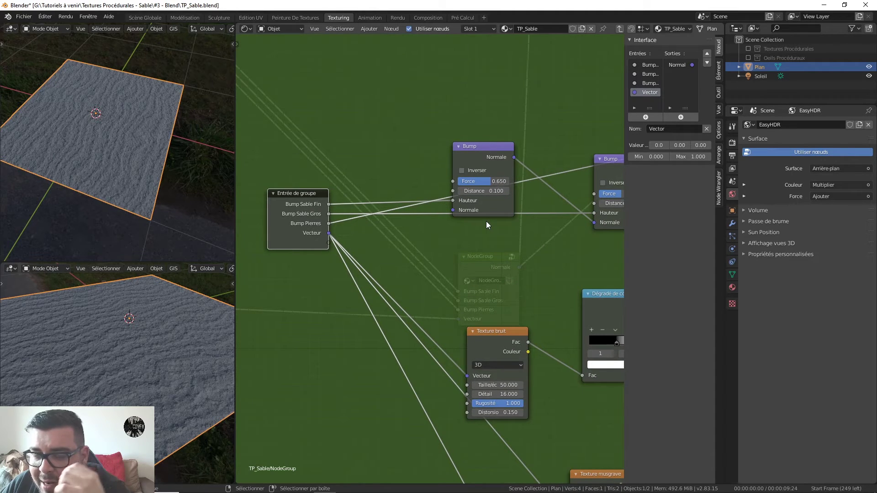
{"action": "scroll", "coordinate": [488, 228], "scroll_direction": "down", "scroll_amount": 3}
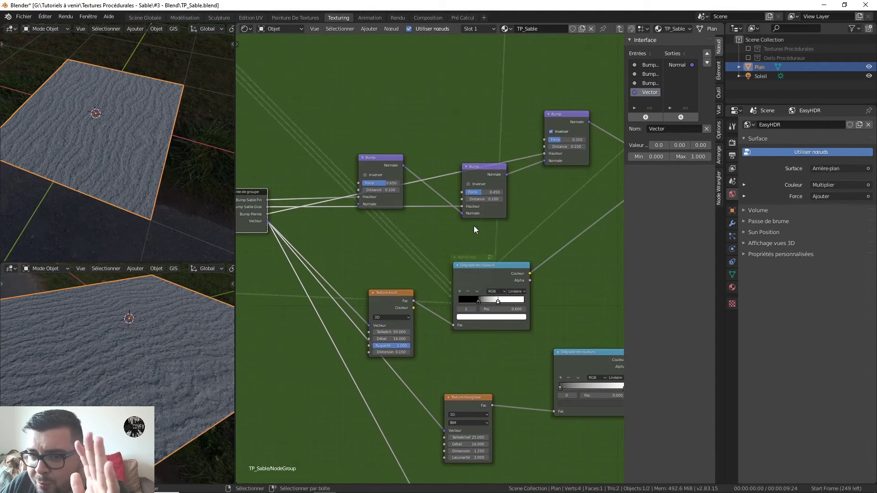
{"action": "scroll", "coordinate": [474, 227], "scroll_direction": "down", "scroll_amount": 1}
{"action": "middle_click_drag", "start_coordinate": [444, 238], "coordinate": [507, 193]}
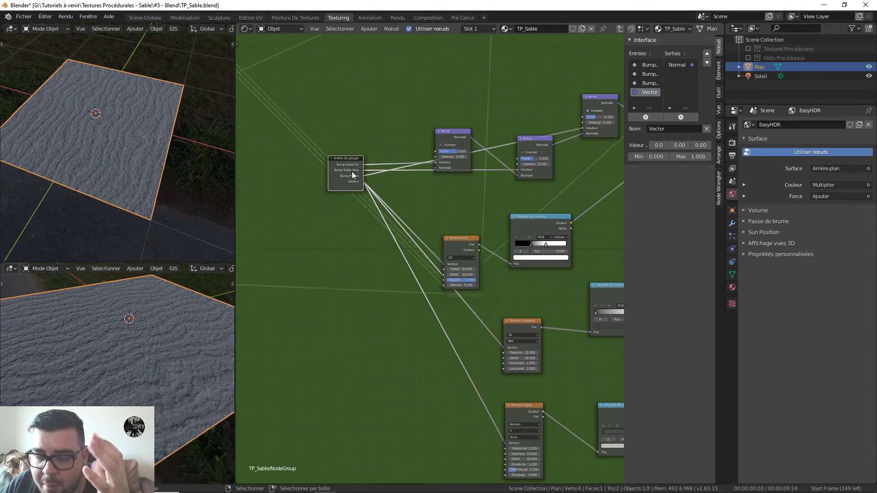
{"action": "left_click_drag", "start_coordinate": [352, 161], "coordinate": [316, 254]}
- Expose the Texture bruit node's Taille/échelle as a group input and rename it Détails Du Sable
{"action": "middle_click_drag", "start_coordinate": [378, 276], "coordinate": [517, 225]}
{"action": "scroll", "coordinate": [415, 257], "scroll_direction": "up", "scroll_amount": 3}
{"action": "scroll", "coordinate": [369, 218], "scroll_direction": "down", "scroll_amount": 5}
{"action": "scroll", "coordinate": [438, 242], "scroll_direction": "up", "scroll_amount": 4}
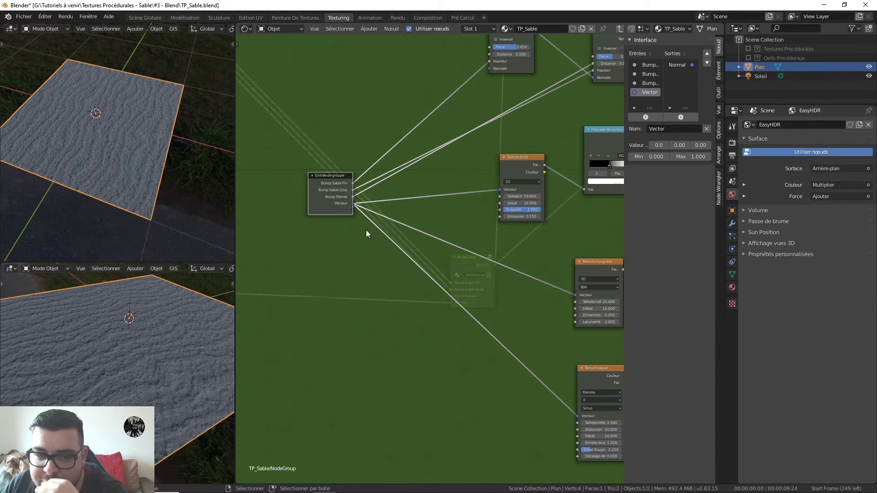
{"action": "left_click_drag", "start_coordinate": [352, 212], "coordinate": [501, 196]}
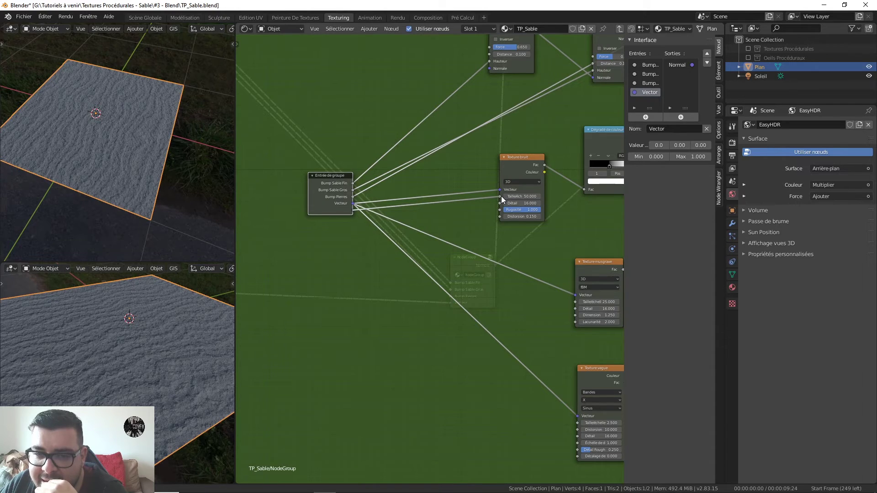
{"action": "left_click", "coordinate": [654, 101]}
{"action": "left_click", "coordinate": [664, 127]}
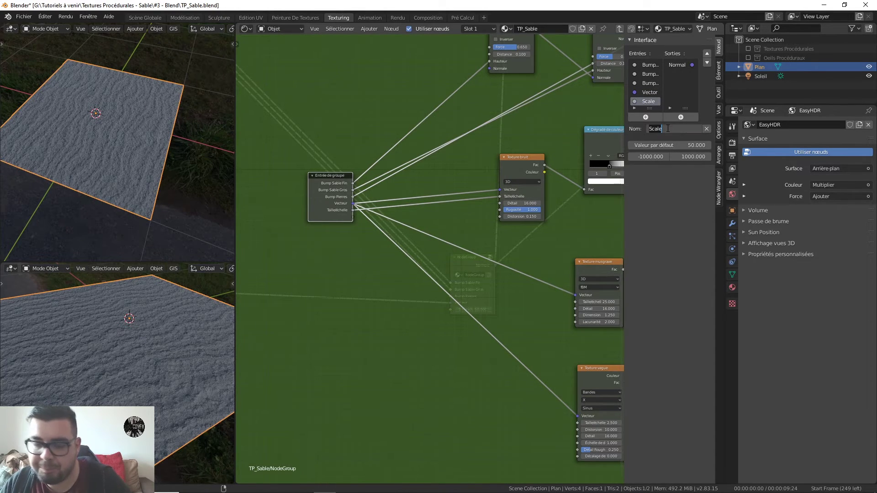
{"action": "type", "text": "Détails"}
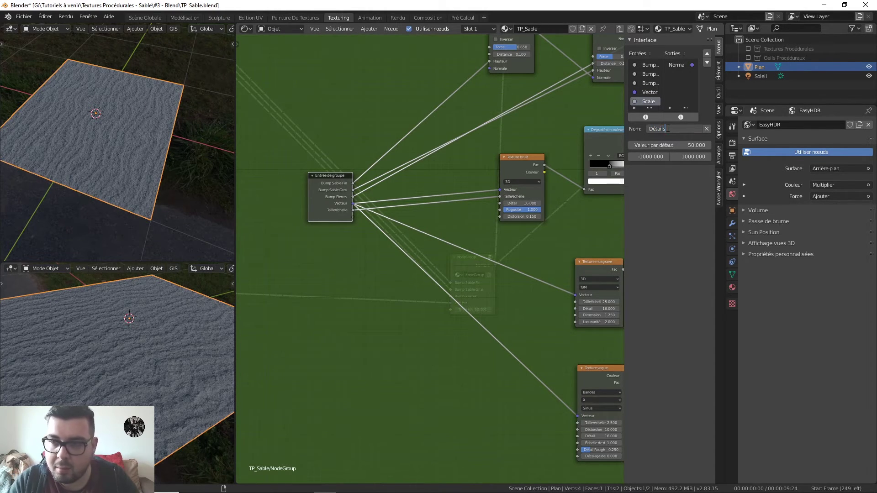
{"action": "type", "text": " Du Sable"}
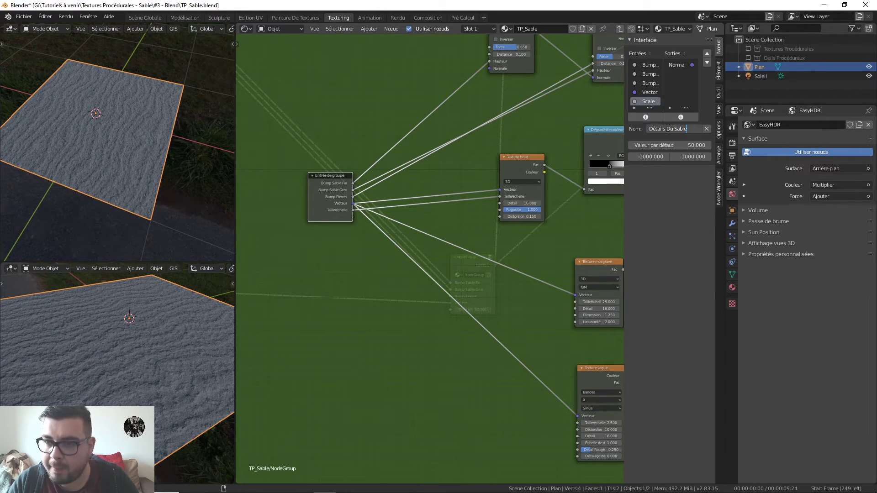
{"action": "key", "text": "Return"}
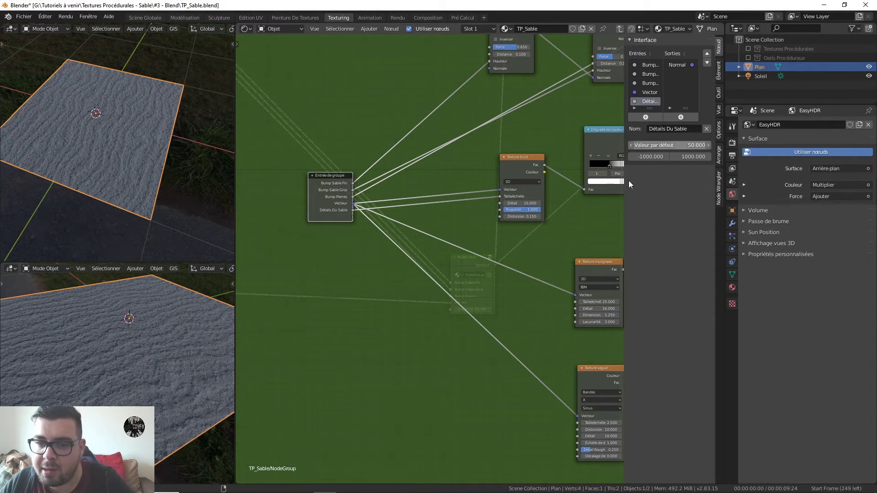
- Expose the Texture bruit node's Rugosité and Distorsion as group inputs named Taille Du Détail and Distortion du détail
{"action": "left_click", "coordinate": [501, 203]}
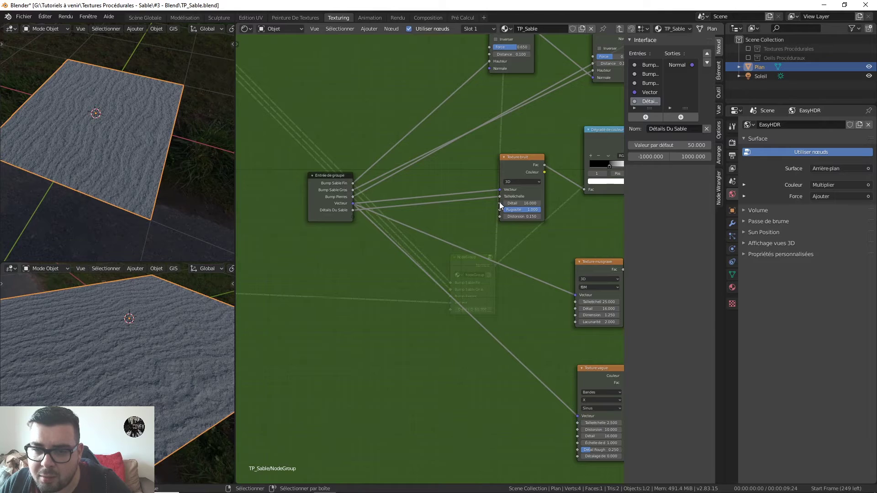
{"action": "middle_click_drag", "start_coordinate": [500, 206], "coordinate": [479, 211]}
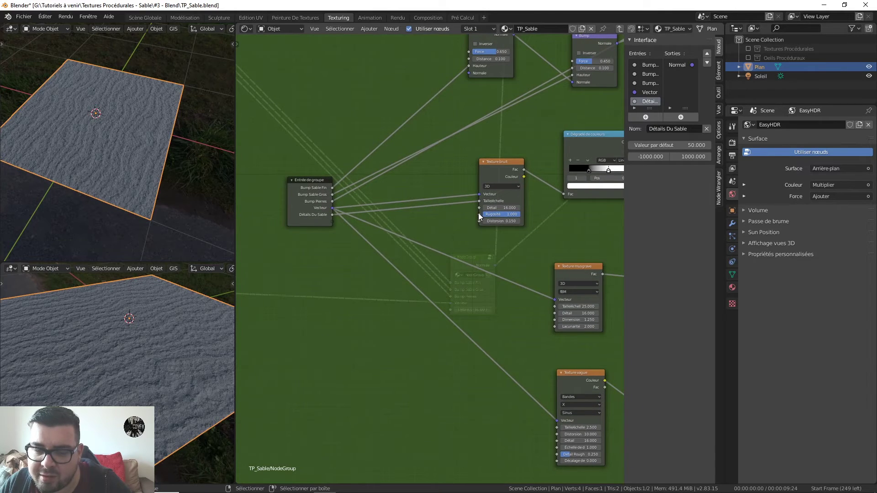
{"action": "left_click_drag", "start_coordinate": [480, 214], "coordinate": [332, 221]}
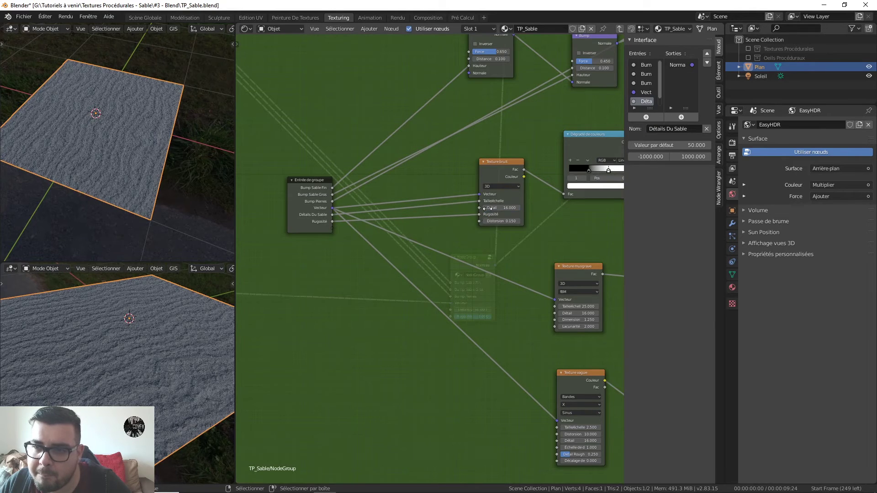
{"action": "scroll", "coordinate": [645, 103], "scroll_direction": "down", "scroll_amount": 1}
{"action": "left_click", "coordinate": [645, 102]}
{"action": "left_click", "coordinate": [673, 128]}
{"action": "type", "text": "Taille Du"}
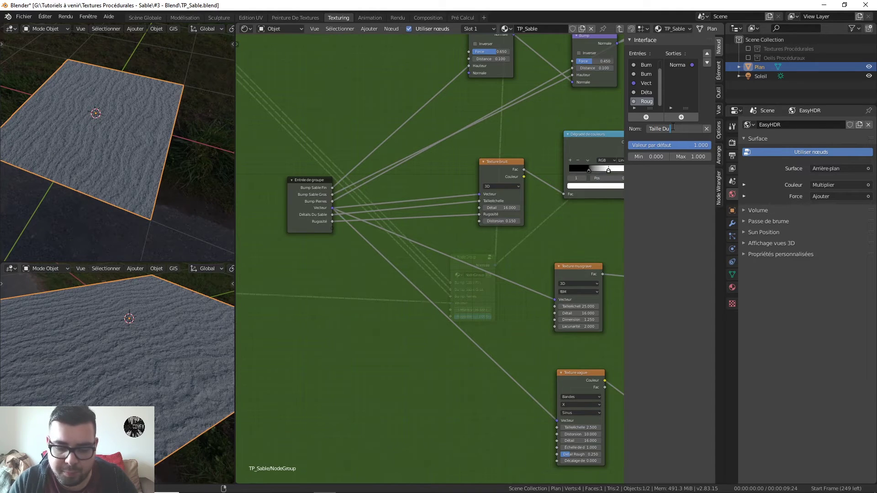
{"action": "type", "text": " Détail"}
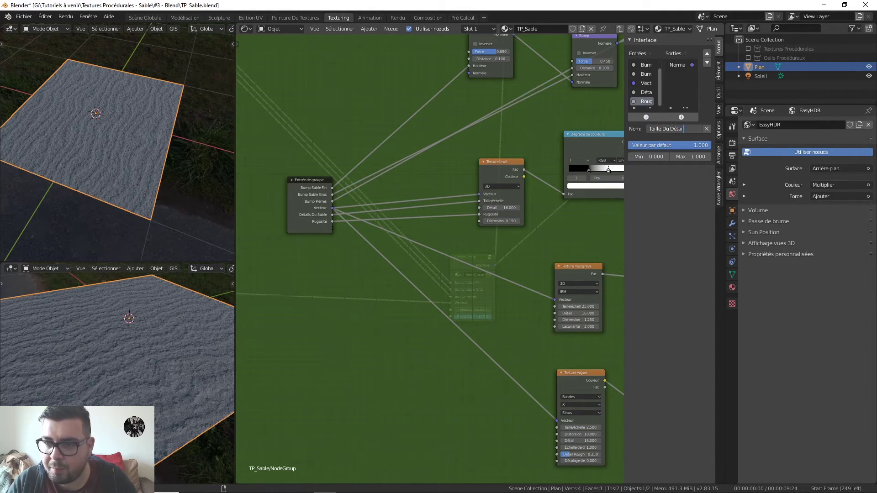
{"action": "type", "text": "s"}
{"action": "key", "text": "BackSpace"}
{"action": "key", "text": "Return"}
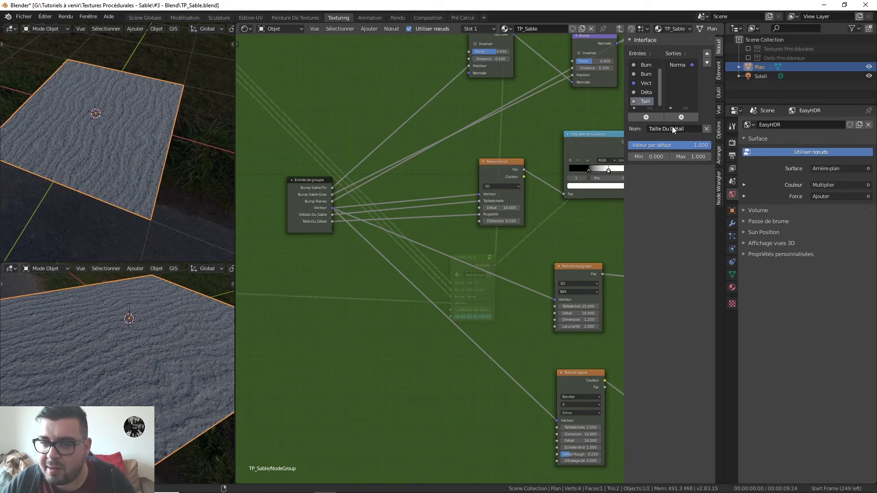
{"action": "left_click_drag", "start_coordinate": [479, 221], "coordinate": [332, 229]}
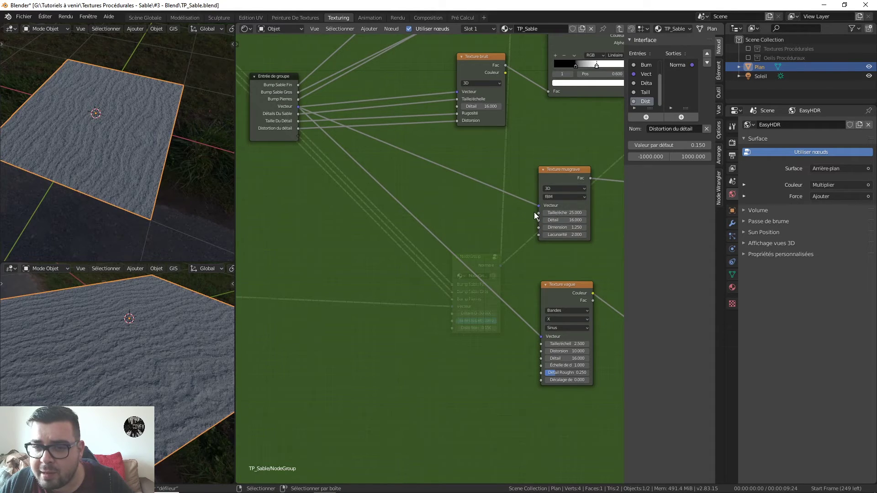
- Expose the Texture musgrave node's Taille/échelle as a group input and rename it Taille Dunes
{"action": "left_click_drag", "start_coordinate": [539, 213], "coordinate": [305, 136]}
{"action": "scroll", "coordinate": [645, 105], "scroll_direction": "down", "scroll_amount": 1}
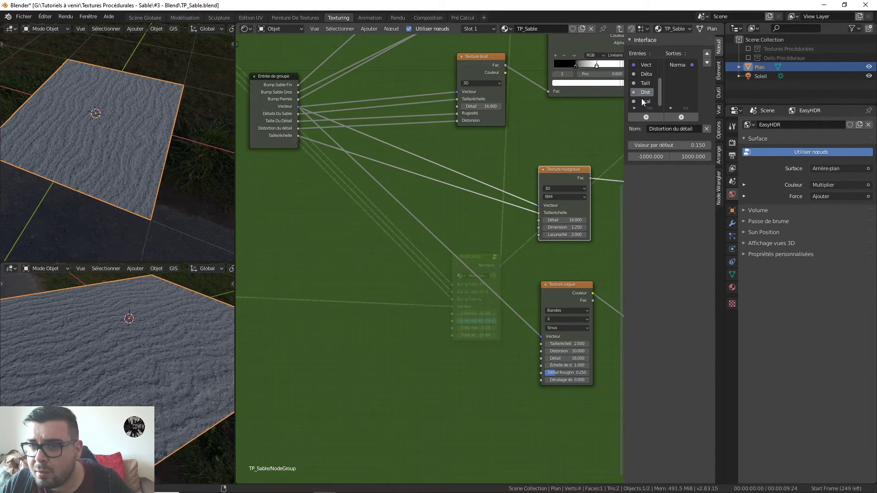
{"action": "left_click", "coordinate": [646, 101]}
{"action": "double_click", "coordinate": [671, 128]}
{"action": "type", "text": "T"}
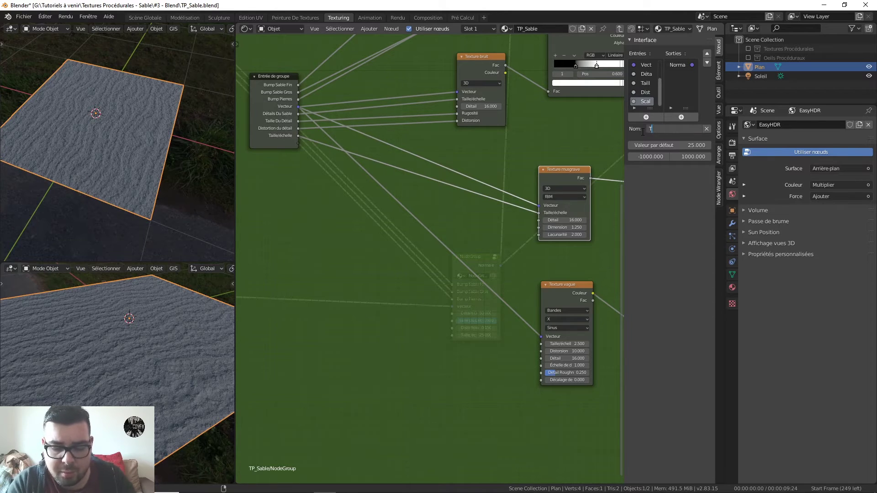
{"action": "type", "text": "aille D"}
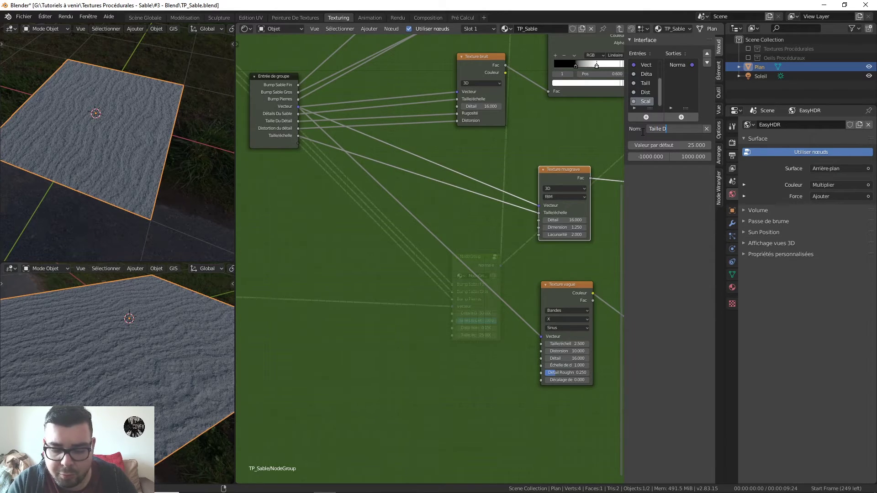
{"action": "type", "text": "ubnes"}
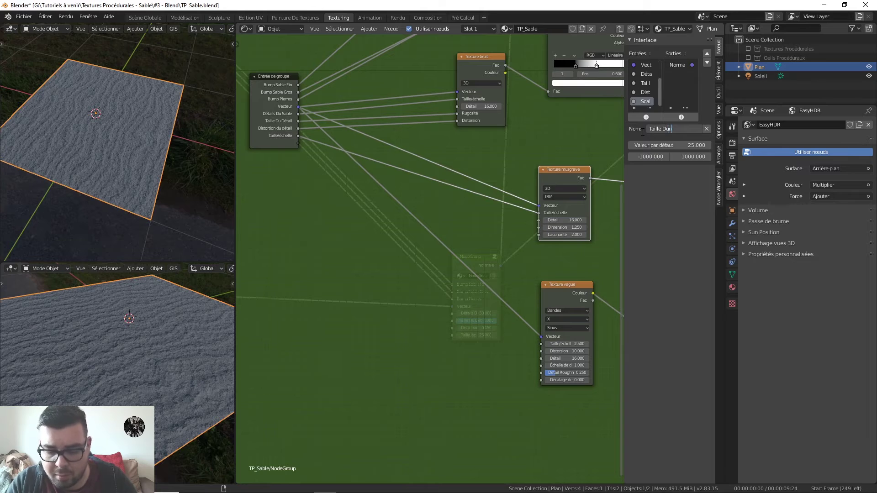
{"action": "type", "text": "es"}
{"action": "key", "text": "Return"}
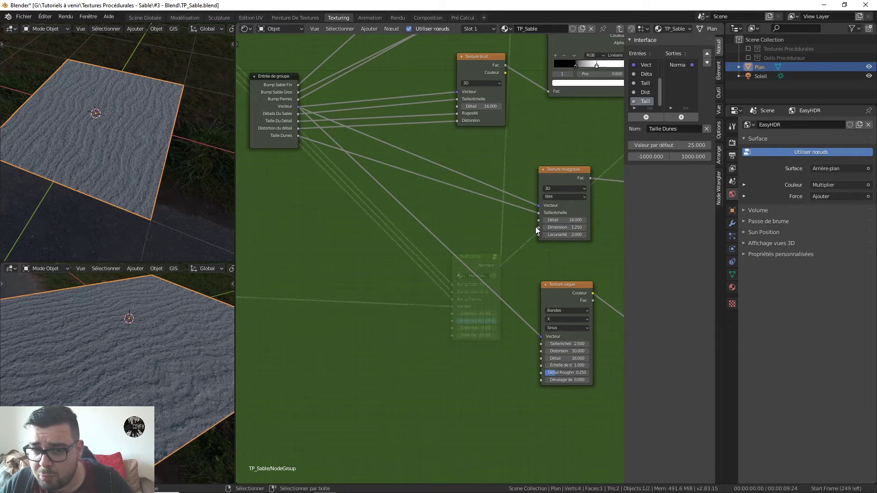
- Expose the Texture musgrave node's Dimension as a group input and rename it Dimension Des Dunes
{"action": "left_click_drag", "start_coordinate": [538, 228], "coordinate": [298, 146]}
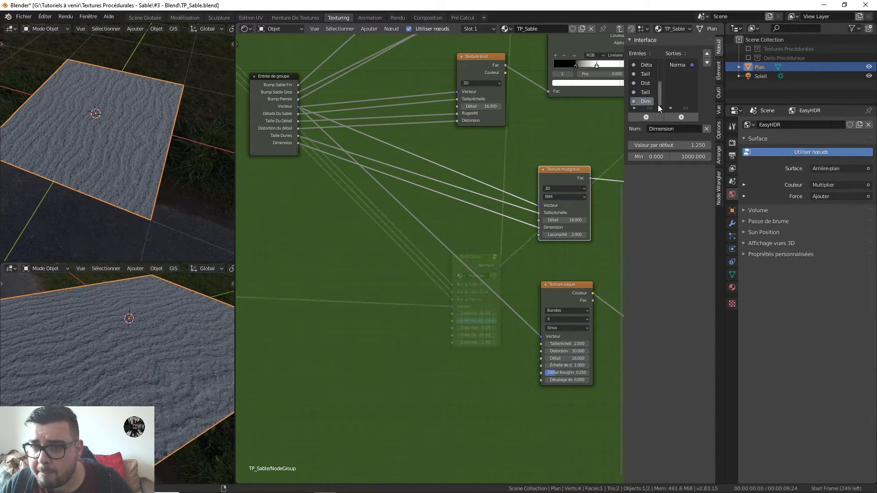
{"action": "left_click", "coordinate": [673, 128]}
{"action": "type", "text": "Tai"}
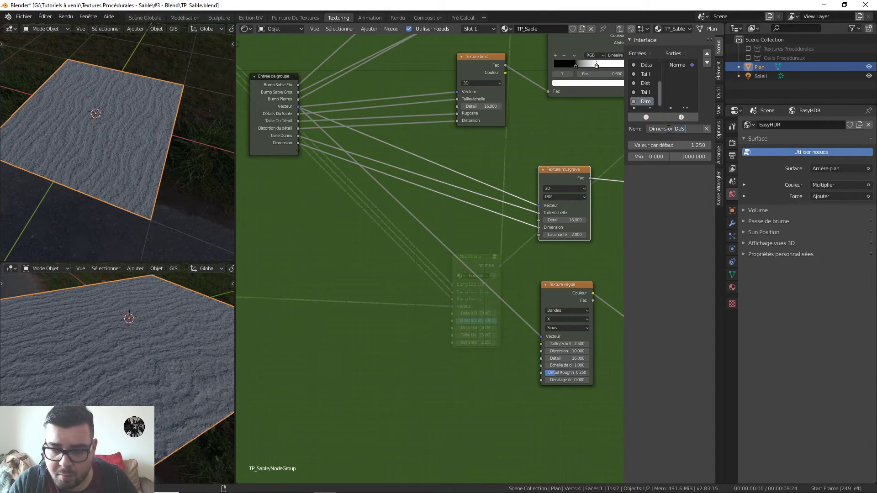
{"action": "key", "text": "BackSpace"}
{"action": "key", "text": "BackSpace"}
{"action": "type", "text": "s"}
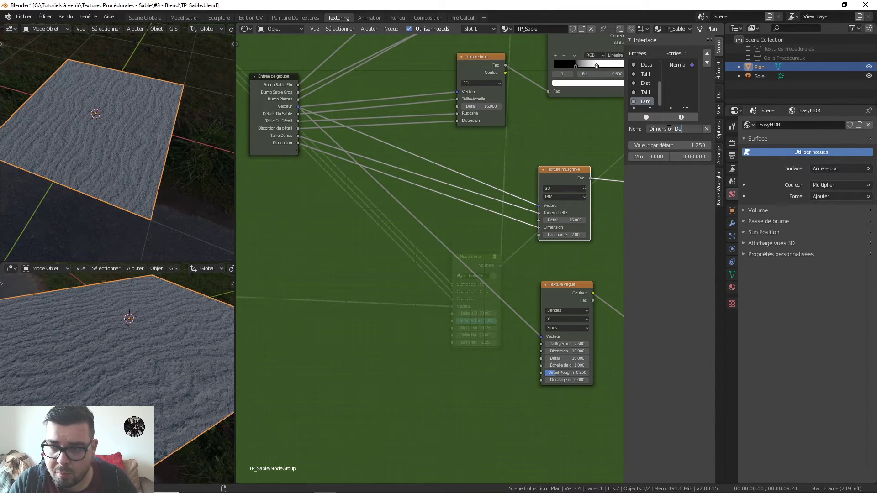
{"action": "key", "text": "BackSpace"}
{"action": "type", "text": "s Dun"}
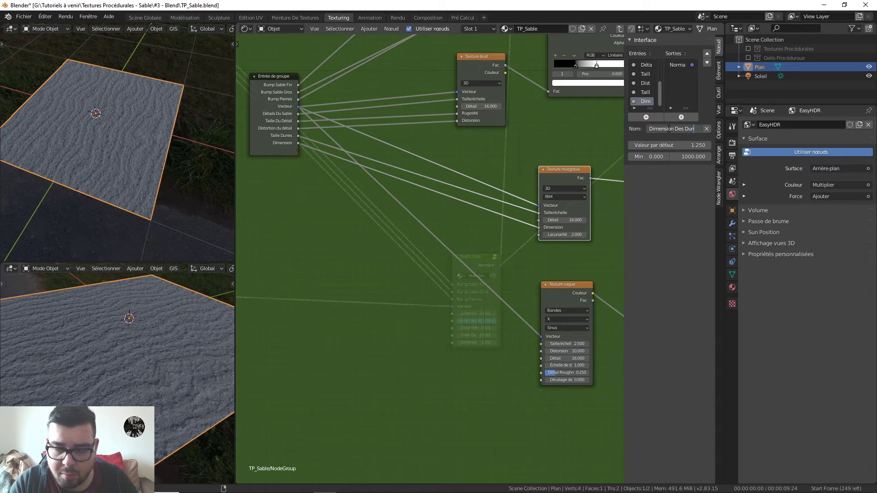
{"action": "type", "text": "es"}
{"action": "key", "text": "Return"}
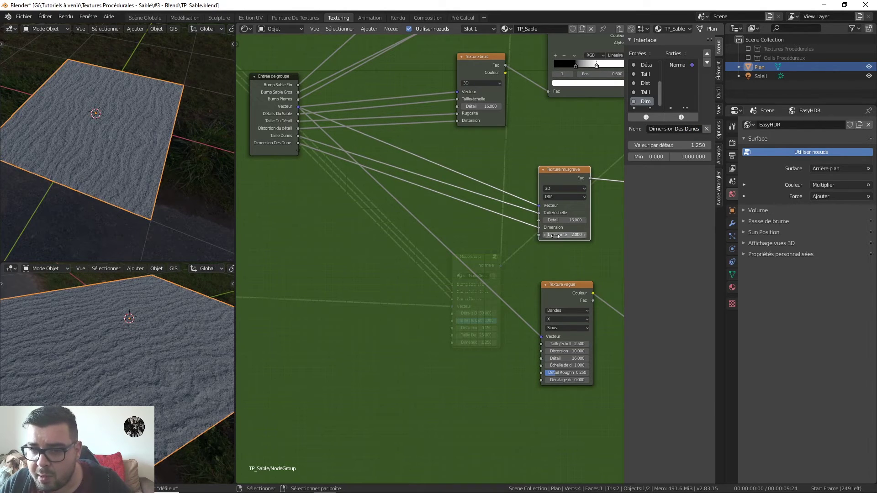
- Expose the Texture vague node's Taille/échelle as a group input and rename it Taille Des Vagues
{"action": "mouse_move", "coordinate": [555, 236]}
{"action": "middle_mouse_down", "text": "shift"}
{"action": "mouse_move", "coordinate": [475, 204]}
{"action": "mouse_move", "coordinate": [502, 178]}
{"action": "middle_mouse_up", "text": "shift"}
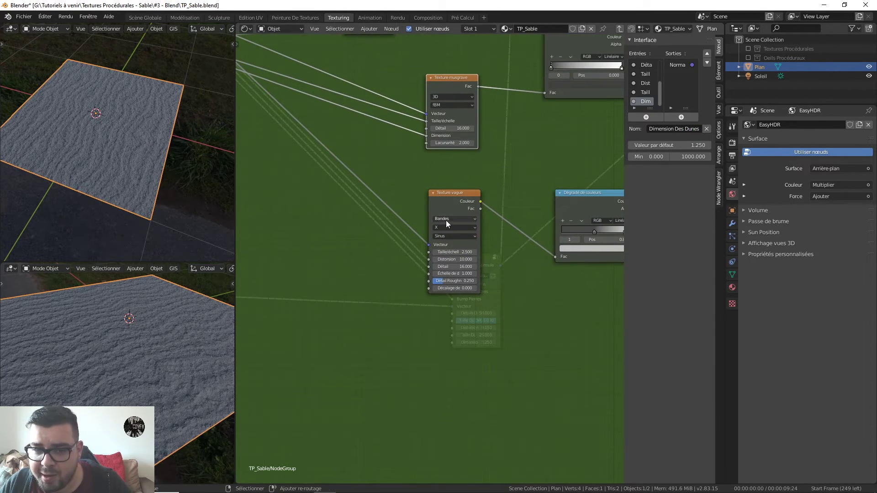
{"action": "middle_click_drag", "start_coordinate": [446, 220], "coordinate": [566, 214]}
{"action": "scroll", "coordinate": [441, 189], "scroll_direction": "down", "scroll_amount": 3}
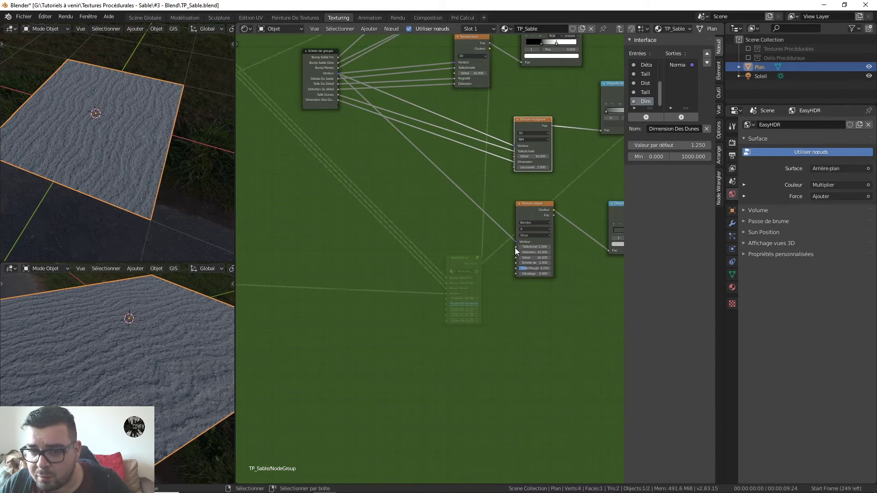
{"action": "left_click_drag", "start_coordinate": [515, 247], "coordinate": [337, 106]}
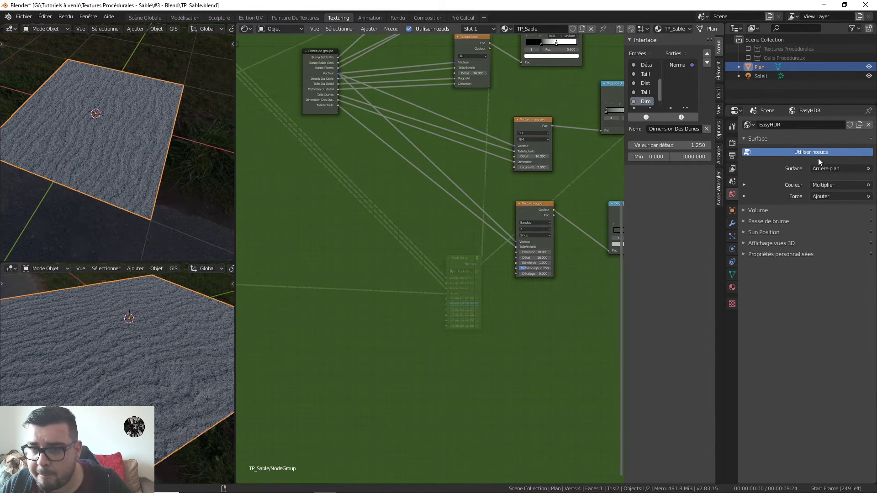
{"action": "left_click", "coordinate": [646, 101]}
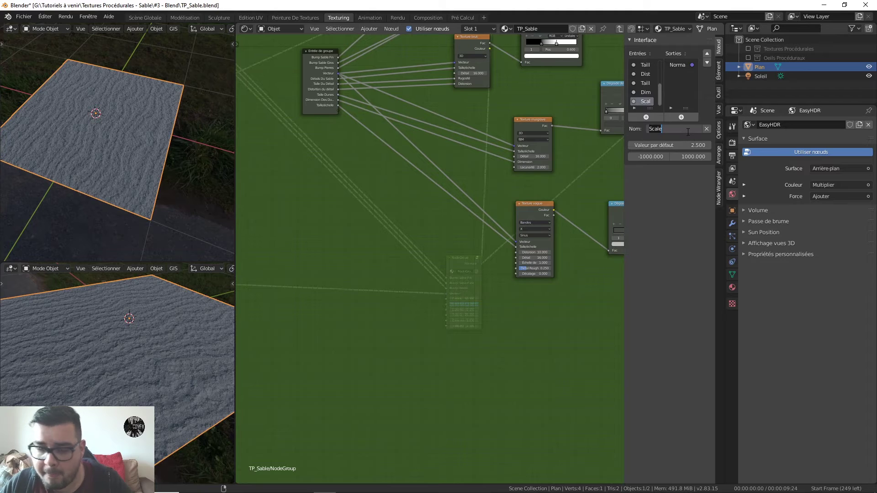
{"action": "type", "text": "Taille D"}
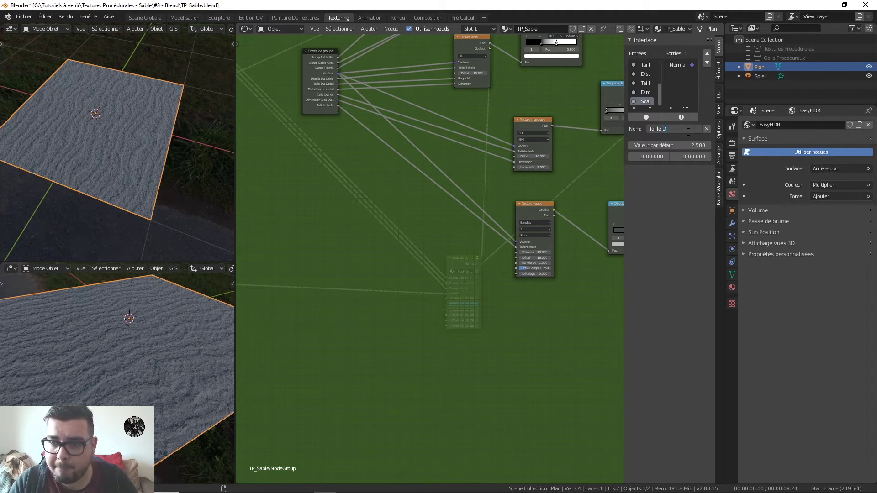
{"action": "type", "text": "es Vagues"}
{"action": "key", "text": "Return"}
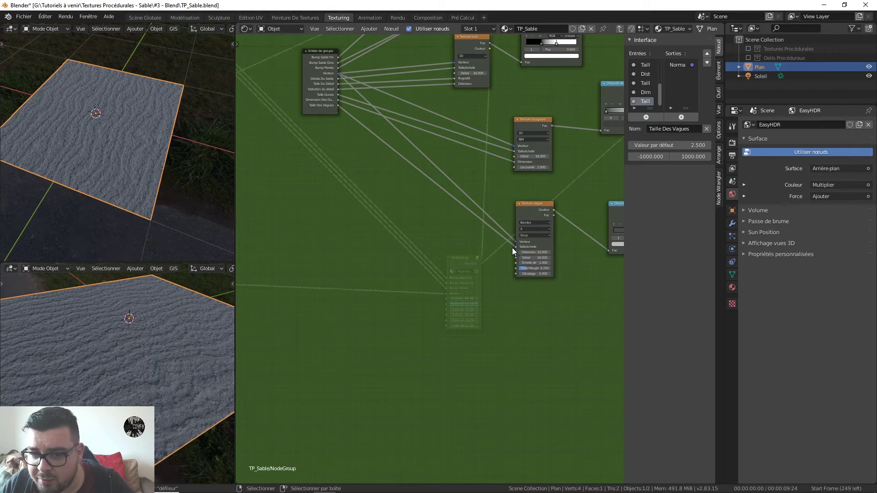
- Expose the Texture vague node's Distorsion as a group input and rename it Distortion Des Vagues
{"action": "left_click_drag", "start_coordinate": [514, 252], "coordinate": [338, 110]}
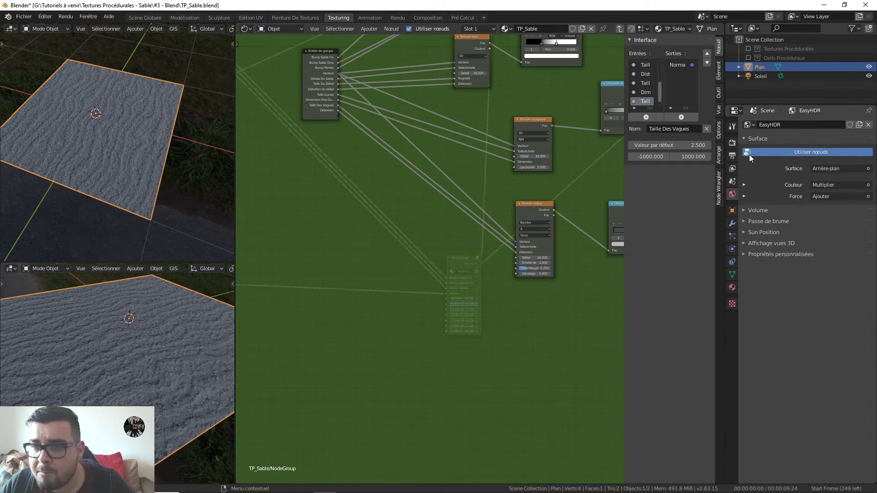
{"action": "scroll", "coordinate": [649, 108], "scroll_direction": "down", "scroll_amount": 1}
{"action": "left_click", "coordinate": [645, 100]}
{"action": "left_click", "coordinate": [682, 130]}
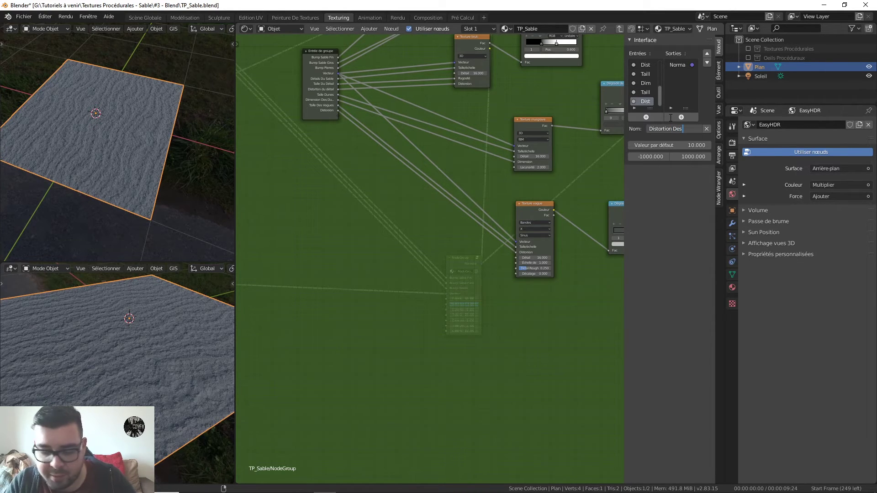
{"action": "type", "text": "Des Vagues"}
{"action": "key", "text": "Return"}
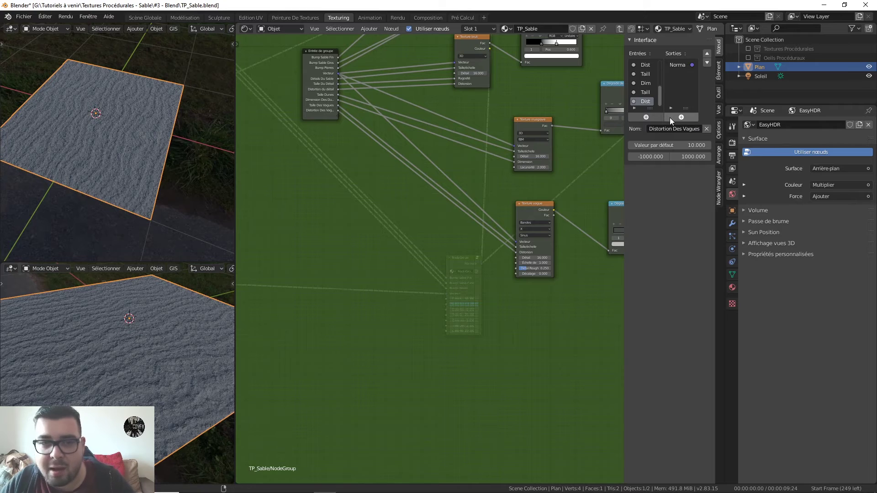
- Widen the Texture vague node so its full parameter names can be read
{"action": "scroll", "coordinate": [561, 280], "scroll_direction": "up", "scroll_amount": 4}
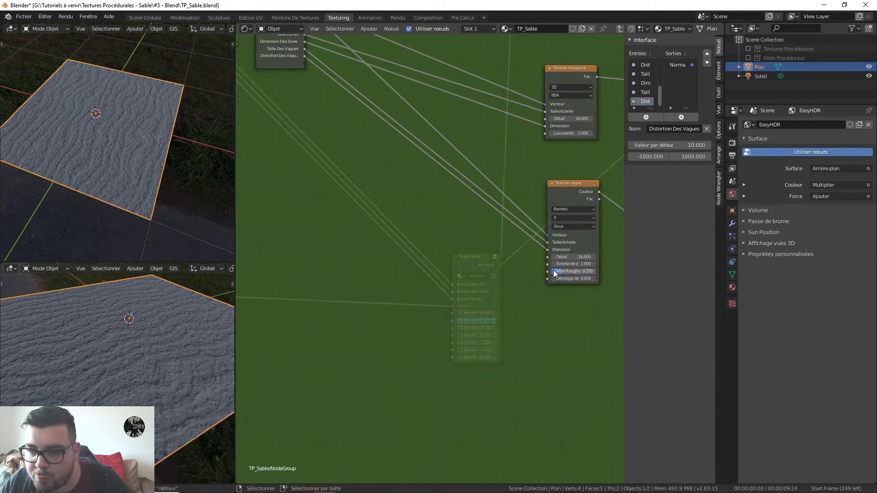
{"action": "middle_click_drag", "start_coordinate": [546, 268], "coordinate": [497, 266], "text": "shift"}
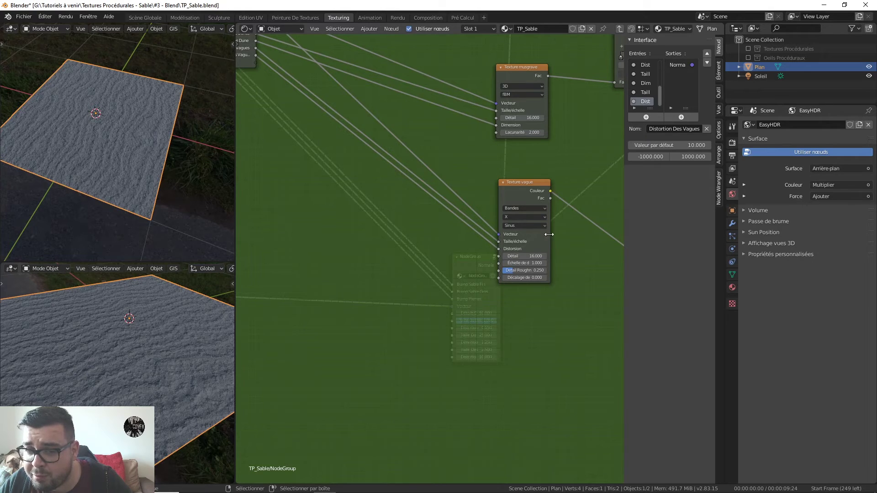
{"action": "left_click_drag", "start_coordinate": [548, 234], "coordinate": [591, 236]}
{"action": "middle_click_drag", "start_coordinate": [469, 258], "coordinate": [505, 275]}
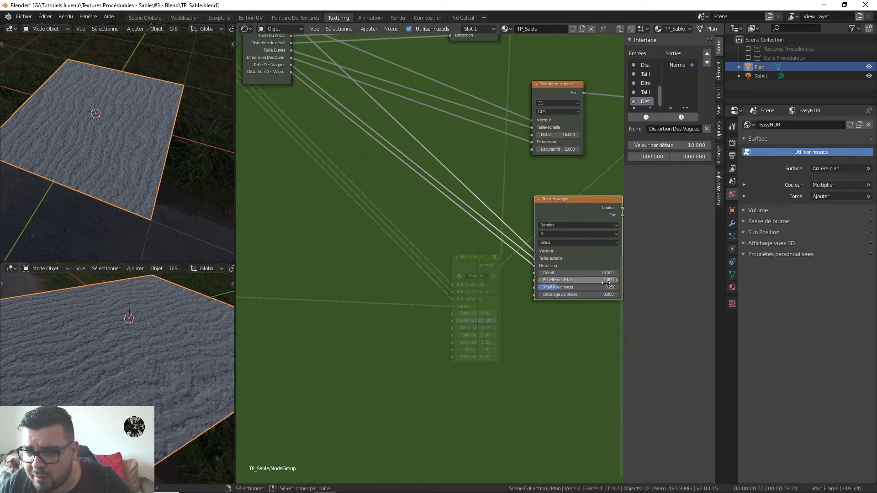
- Look over the texture, colour ramp and Bump nodes inside the group for parameters still worth exposing
{"action": "middle_click_drag", "start_coordinate": [588, 290], "coordinate": [554, 295]}
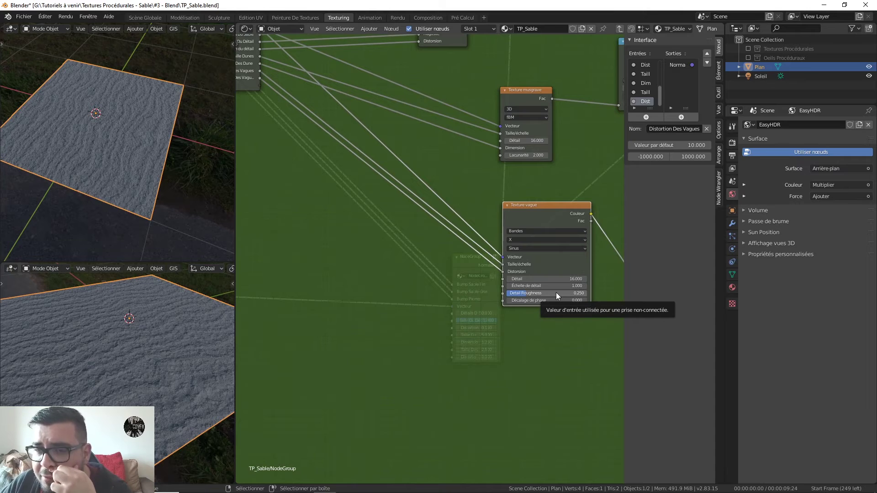
{"action": "middle_click_drag", "start_coordinate": [556, 307], "coordinate": [445, 331]}
{"action": "scroll", "coordinate": [543, 316], "scroll_direction": "down", "scroll_amount": 4}
{"action": "middle_click_drag", "start_coordinate": [545, 315], "coordinate": [292, 311]}
{"action": "scroll", "coordinate": [288, 303], "scroll_direction": "down", "scroll_amount": 4}
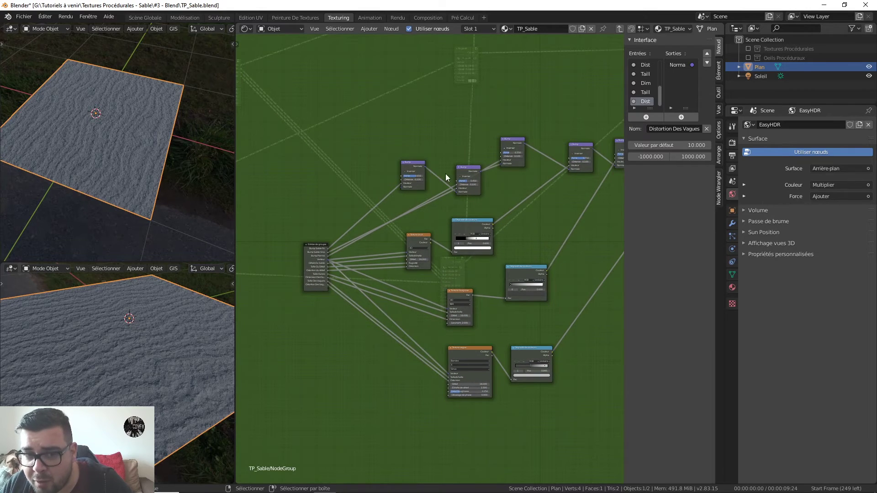
{"action": "scroll", "coordinate": [412, 183], "scroll_direction": "up", "scroll_amount": 4}
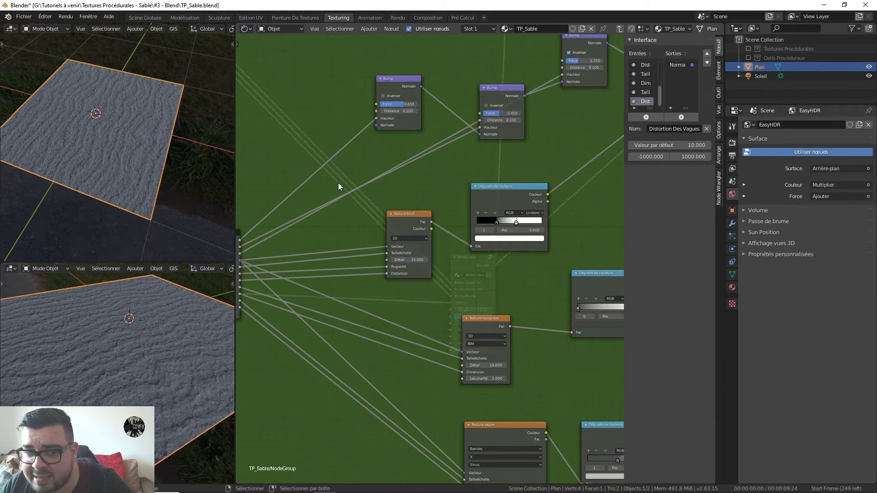
{"action": "middle_click_drag", "start_coordinate": [287, 204], "coordinate": [360, 197]}
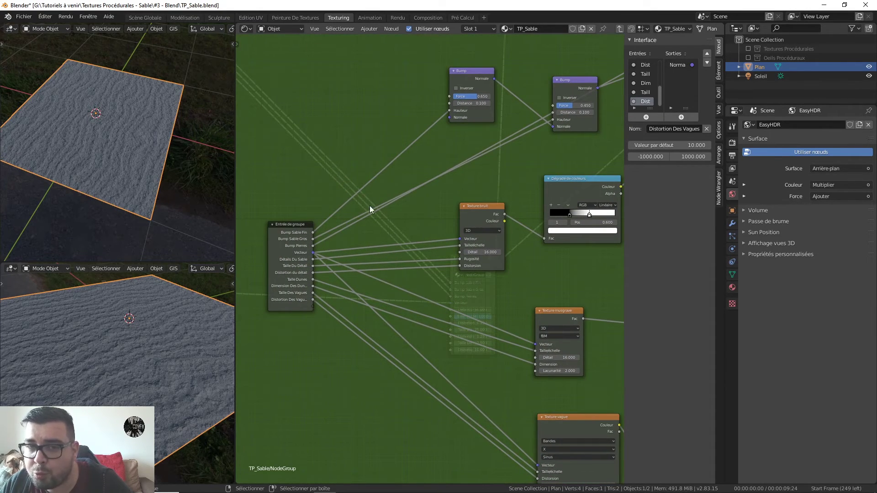
{"action": "middle_click_drag", "start_coordinate": [448, 133], "coordinate": [382, 155]}
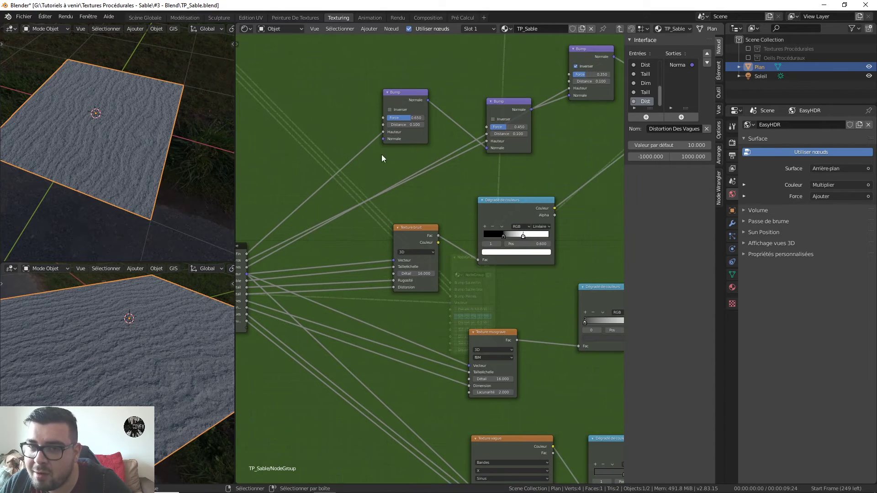
{"action": "middle_click_drag", "start_coordinate": [539, 61], "coordinate": [460, 70]}
{"action": "middle_click_drag", "start_coordinate": [616, 126], "coordinate": [550, 142]}
- Leave the group, widen its node so the full parameter names can be read, and rename it Bump et Détails
{"action": "key", "text": "Tab"}
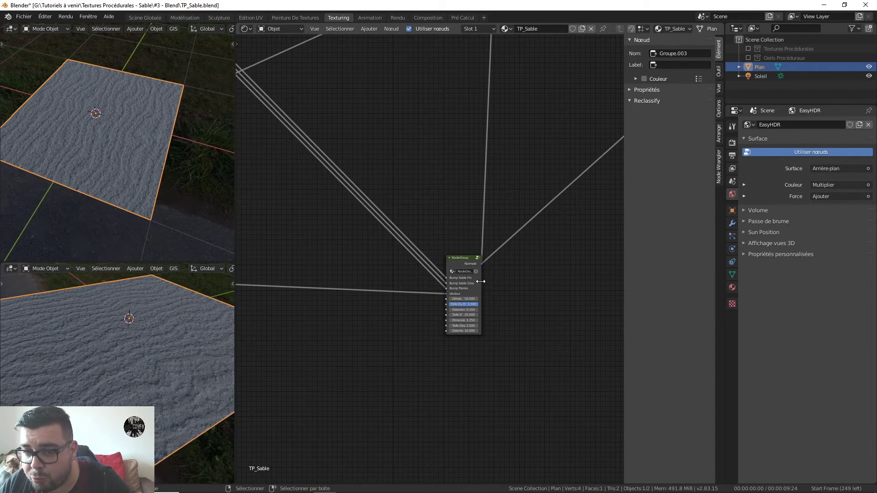
{"action": "left_click_drag", "start_coordinate": [481, 283], "coordinate": [520, 281]}
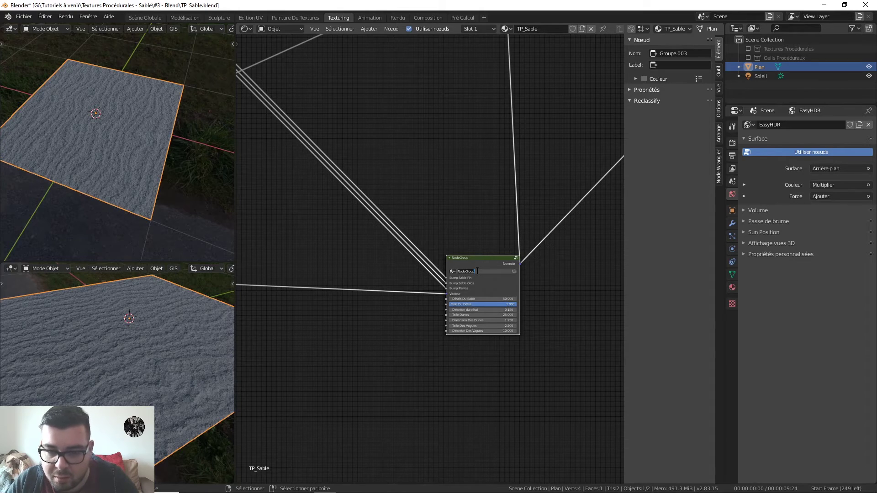
{"action": "type", "text": "S"}
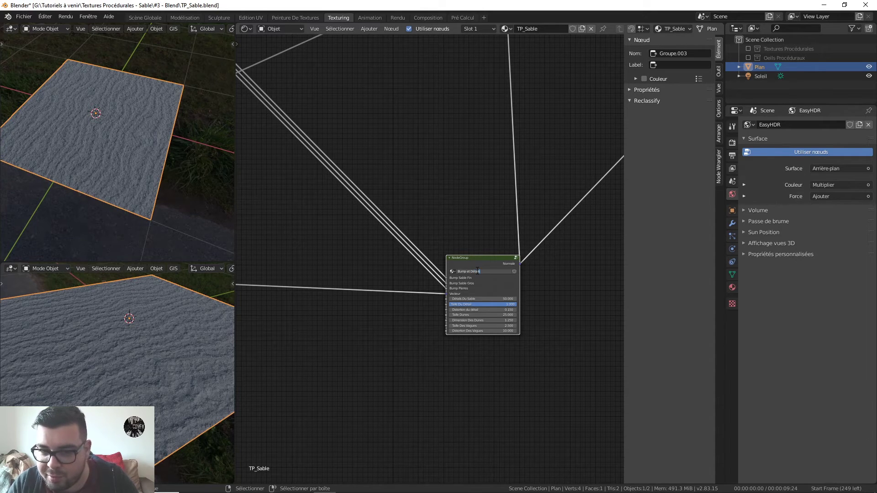
{"action": "key", "text": "Return"}
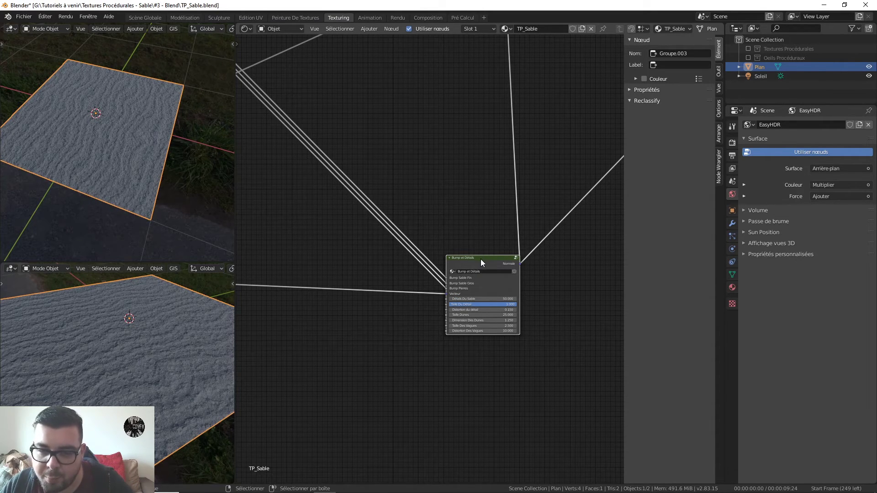
- Rearrange the Bump et Détails, Groupe Sable, Couleur et Spécularité and Rugosité group nodes into a more compact, readable layout
{"action": "left_click_drag", "start_coordinate": [480, 259], "coordinate": [442, 168]}
{"action": "middle_click_drag", "start_coordinate": [452, 205], "coordinate": [458, 319], "text": "shift"}
{"action": "scroll", "coordinate": [470, 303], "scroll_direction": "down", "scroll_amount": 9}
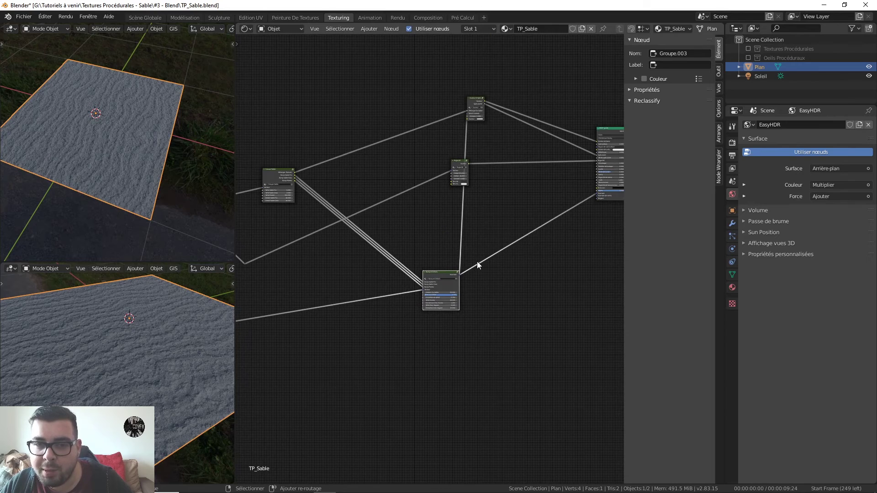
{"action": "middle_click_drag", "start_coordinate": [477, 261], "coordinate": [465, 284], "text": "shift"}
{"action": "left_click_drag", "start_coordinate": [431, 297], "coordinate": [389, 284]}
{"action": "middle_click_drag", "start_coordinate": [385, 260], "coordinate": [437, 283], "text": "shift"}
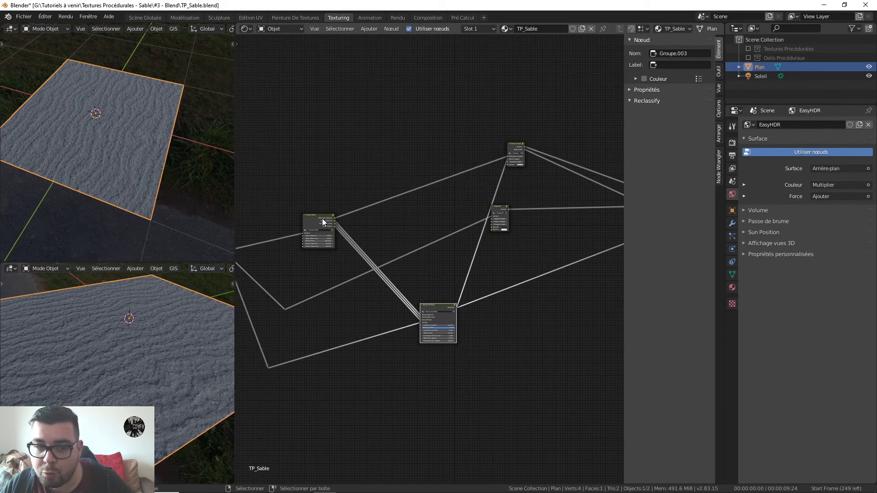
{"action": "left_click_drag", "start_coordinate": [322, 218], "coordinate": [349, 135]}
{"action": "middle_click_drag", "start_coordinate": [349, 135], "coordinate": [329, 155], "text": "shift"}
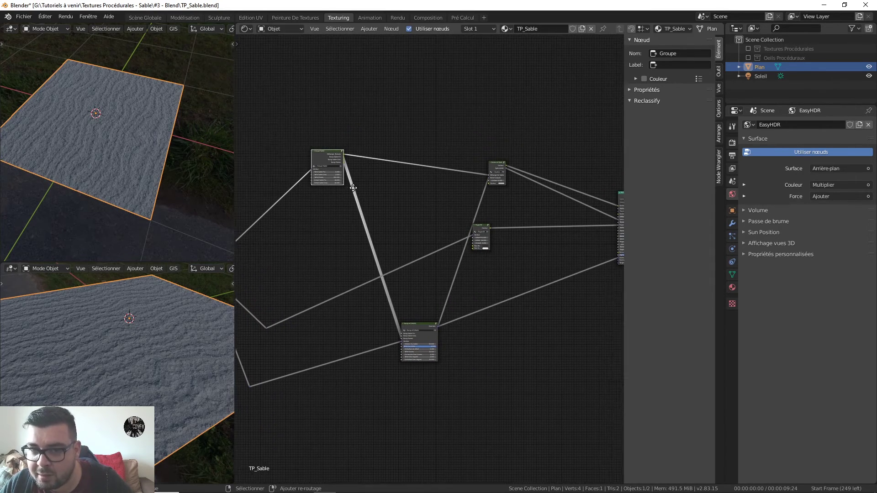
{"action": "left_click_drag", "start_coordinate": [495, 167], "coordinate": [486, 124]}
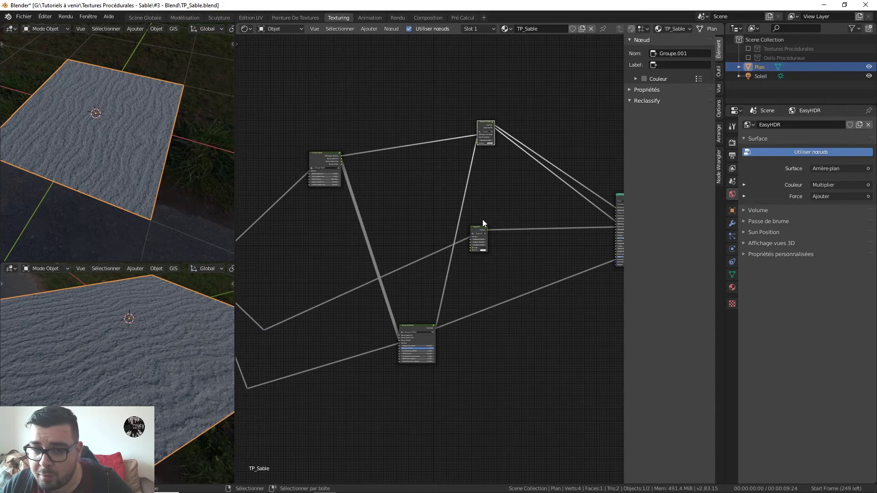
{"action": "left_click_drag", "start_coordinate": [478, 240], "coordinate": [512, 207]}
{"action": "left_click_drag", "start_coordinate": [415, 326], "coordinate": [433, 325]}
- Combine all of the material's nodes except the material output into one new node group
{"action": "middle_click_drag", "start_coordinate": [452, 284], "coordinate": [454, 305]}
{"action": "scroll", "coordinate": [461, 287], "scroll_direction": "down", "scroll_amount": 3}
{"action": "scroll", "coordinate": [462, 289], "scroll_direction": "down", "scroll_amount": 2}
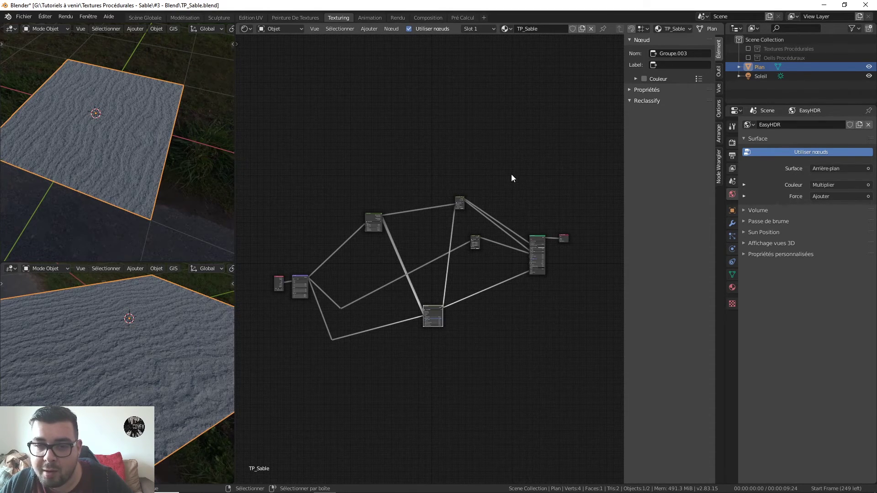
{"action": "left_click_drag", "start_coordinate": [511, 171], "coordinate": [281, 373]}
{"action": "left_click_drag", "start_coordinate": [555, 179], "coordinate": [286, 389]}
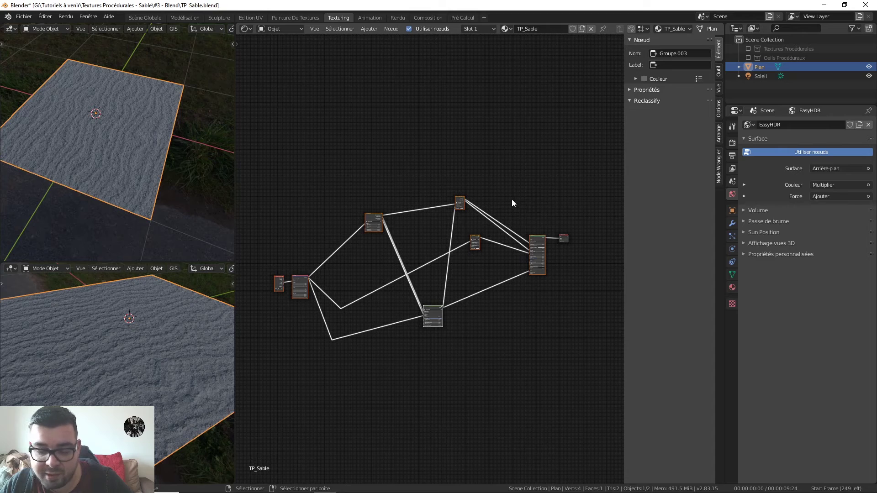
{"action": "key", "text": "ctrl+g"}
- Place the new group's Entrée de groupe node beside the Groupe Sable node and expand it
{"action": "scroll", "coordinate": [532, 221], "scroll_direction": "up", "scroll_amount": 2}
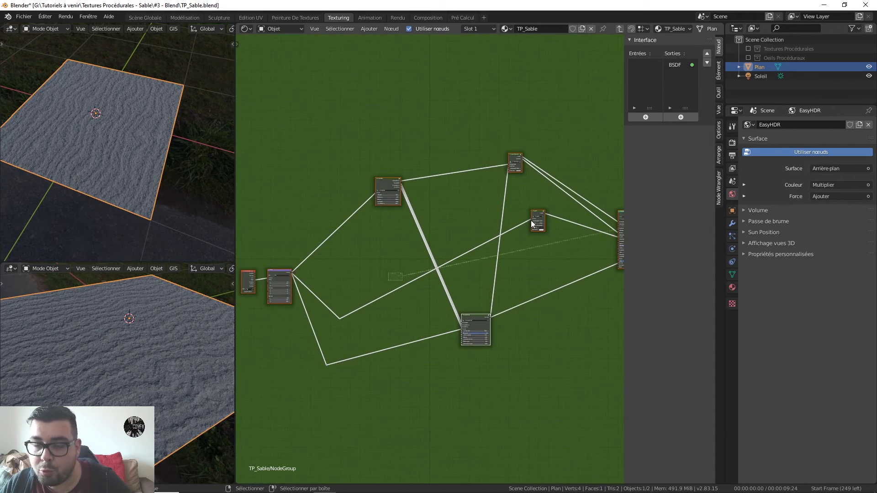
{"action": "scroll", "coordinate": [459, 231], "scroll_direction": "up", "scroll_amount": 4}
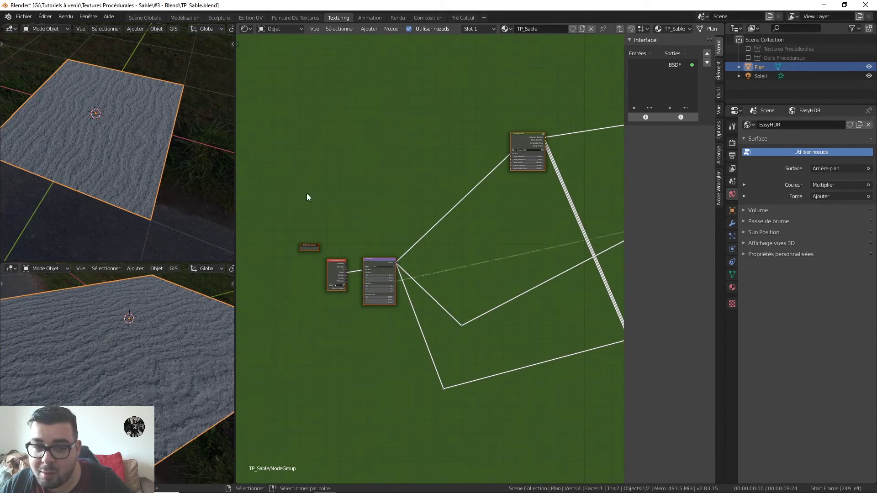
{"action": "middle_click_drag", "start_coordinate": [313, 249], "coordinate": [393, 246]}
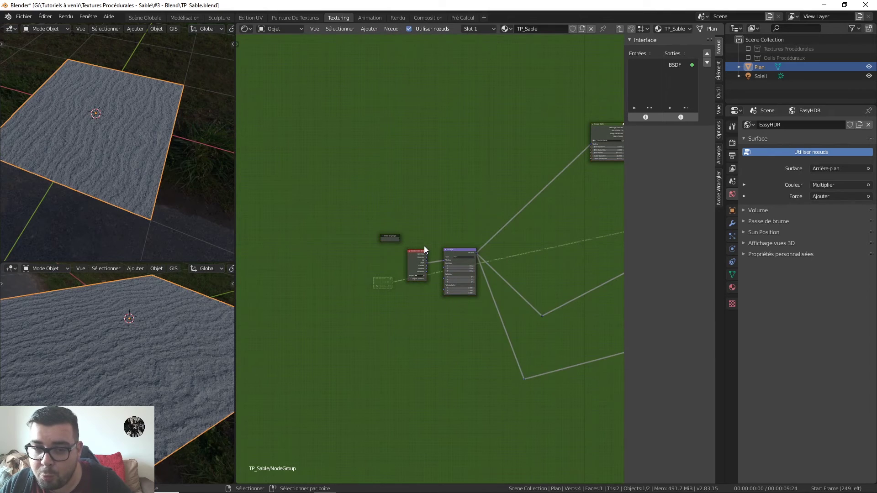
{"action": "scroll", "coordinate": [423, 245], "scroll_direction": "up", "scroll_amount": 3}
{"action": "left_click_drag", "start_coordinate": [422, 172], "coordinate": [473, 153]}
{"action": "middle_click_drag", "start_coordinate": [549, 144], "coordinate": [381, 203]}
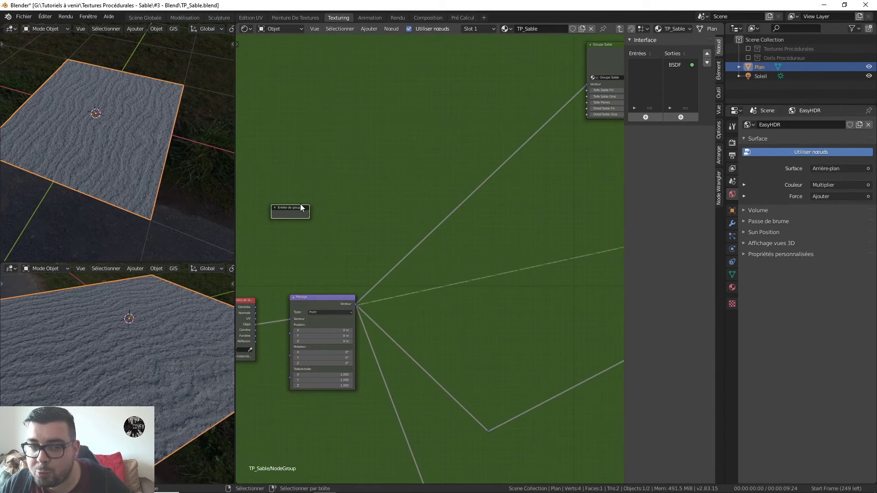
{"action": "left_click_drag", "start_coordinate": [301, 204], "coordinate": [439, 106]}
{"action": "left_click", "coordinate": [274, 208]}
{"action": "left_click_drag", "start_coordinate": [292, 208], "coordinate": [505, 81]}
{"action": "middle_click_drag", "start_coordinate": [544, 91], "coordinate": [444, 136]}
{"action": "scroll", "coordinate": [433, 166], "scroll_direction": "up", "scroll_amount": 4}
{"action": "scroll", "coordinate": [433, 166], "scroll_direction": "up", "scroll_amount": 1}
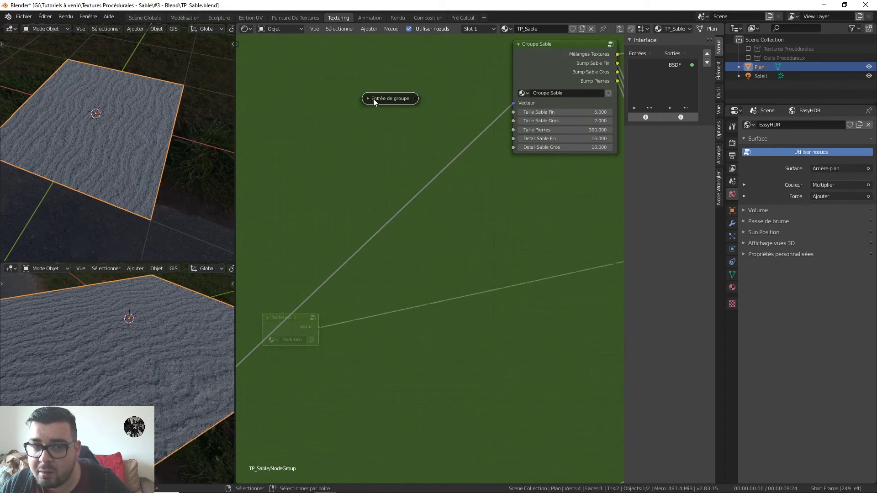
{"action": "left_click", "coordinate": [372, 99]}
- Expose Groupe Sable's Taille Sable Fin, Taille Sable Gros, Taille Pierres, Detail Sable Fin and Detail Sable Gros as group inputs
{"action": "middle_click_drag", "start_coordinate": [468, 106], "coordinate": [467, 210]}
{"action": "middle_click_drag", "start_coordinate": [534, 155], "coordinate": [518, 140]}
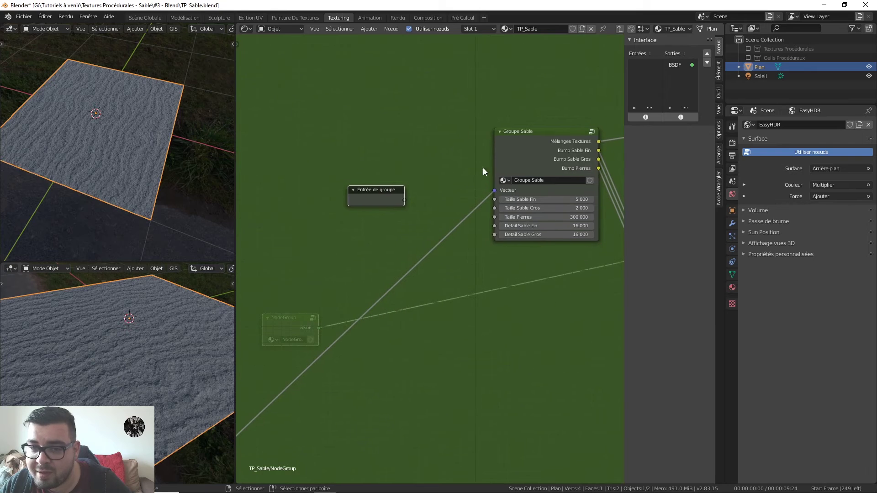
{"action": "left_click_drag", "start_coordinate": [496, 200], "coordinate": [401, 208]}
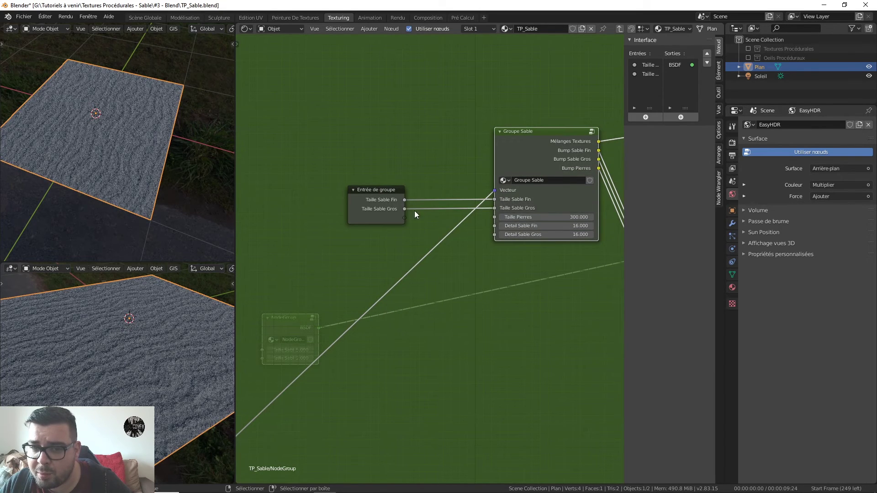
{"action": "left_click_drag", "start_coordinate": [495, 217], "coordinate": [404, 219]}
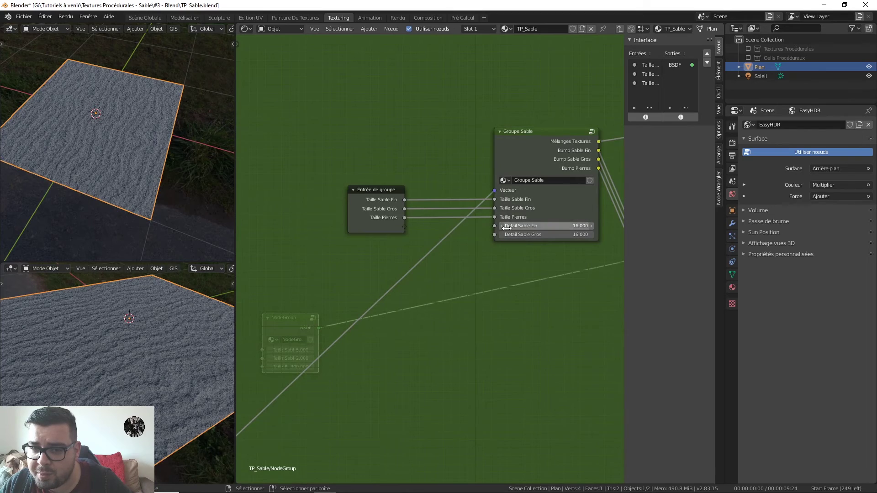
{"action": "left_click_drag", "start_coordinate": [496, 226], "coordinate": [404, 227]}
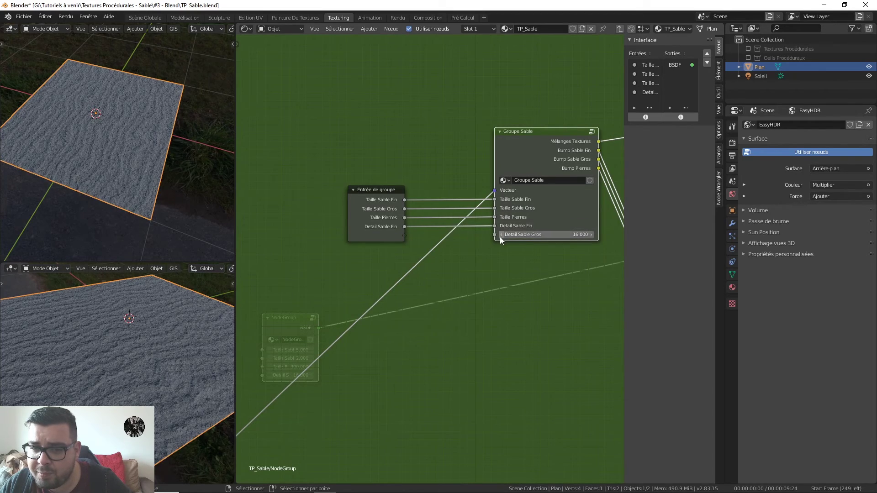
{"action": "left_click_drag", "start_coordinate": [494, 235], "coordinate": [533, 93]}
- Bring Entrée de groupe near the Couleur et Spécularité node and expose its Couleur Sable and Distance AO as group inputs
{"action": "scroll", "coordinate": [467, 234], "scroll_direction": "down", "scroll_amount": 2}
{"action": "middle_click_drag", "start_coordinate": [576, 97], "coordinate": [333, 159]}
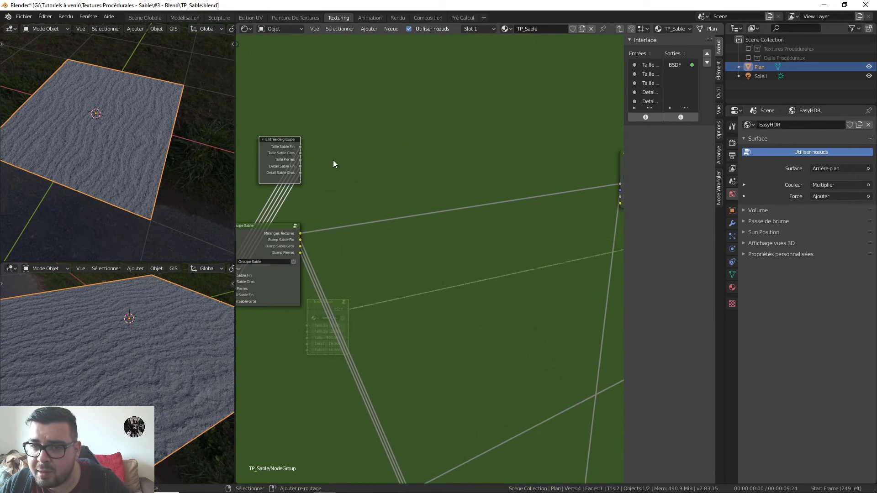
{"action": "left_click_drag", "start_coordinate": [270, 144], "coordinate": [502, 132]}
{"action": "middle_click_drag", "start_coordinate": [550, 137], "coordinate": [376, 173]}
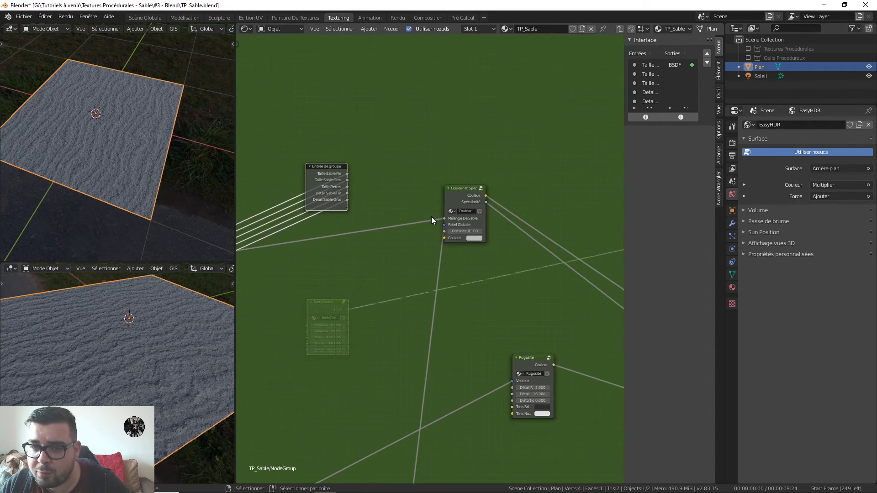
{"action": "left_click", "coordinate": [445, 236]}
{"action": "mouse_move", "coordinate": [445, 238]}
{"action": "left_mouse_down"}
{"action": "mouse_move", "coordinate": [381, 186]}
{"action": "mouse_move", "coordinate": [346, 206]}
{"action": "left_mouse_up"}
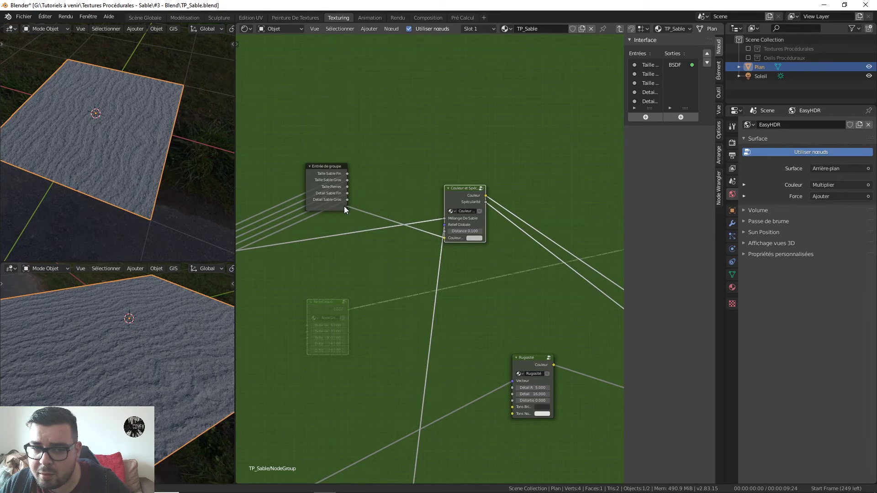
{"action": "left_click", "coordinate": [442, 233]}
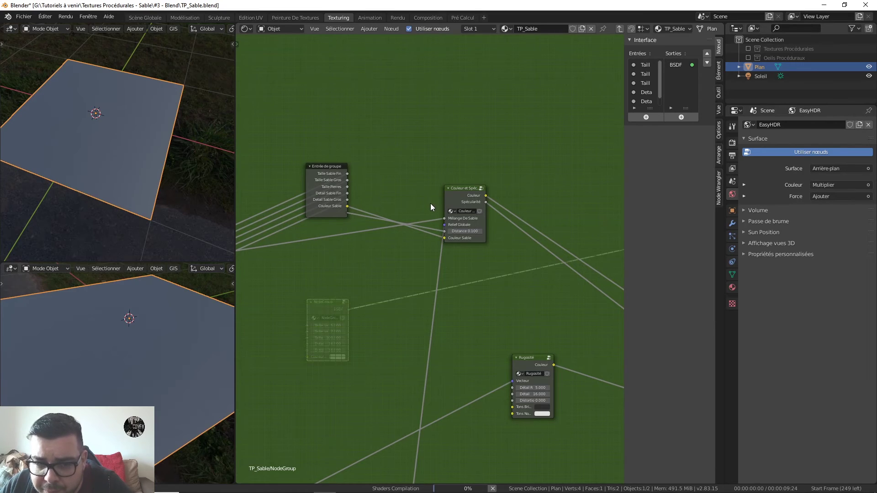
{"action": "scroll", "coordinate": [427, 199], "scroll_direction": "up", "scroll_amount": 1}
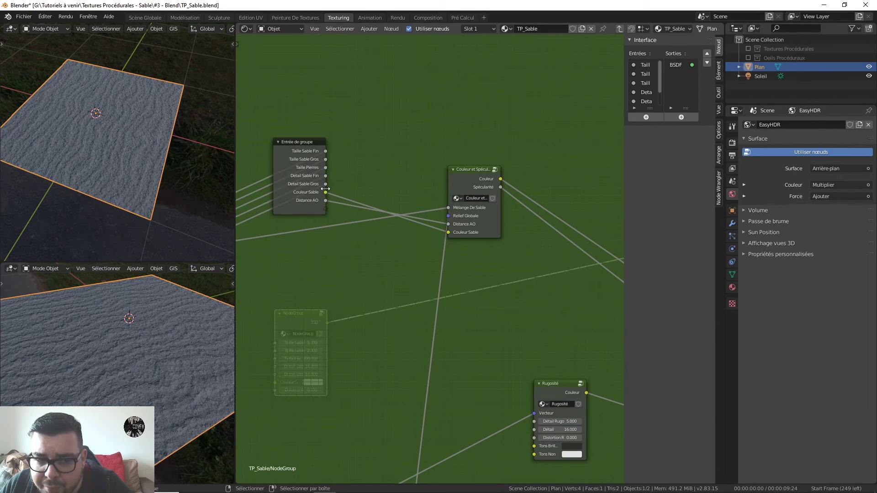
- Expose the Rugosité node's Détail Rugosité, Détail, Distortion Rugosité, Tons Brillants and Tons Non Brillants as group inputs
{"action": "scroll", "coordinate": [325, 188], "scroll_direction": "down", "scroll_amount": 2}
{"action": "left_click_drag", "start_coordinate": [349, 186], "coordinate": [372, 310]}
{"action": "middle_click_drag", "start_coordinate": [397, 294], "coordinate": [369, 169], "text": "shift"}
{"action": "left_click_drag", "start_coordinate": [334, 184], "coordinate": [392, 205]}
{"action": "scroll", "coordinate": [429, 215], "scroll_direction": "up", "scroll_amount": 7}
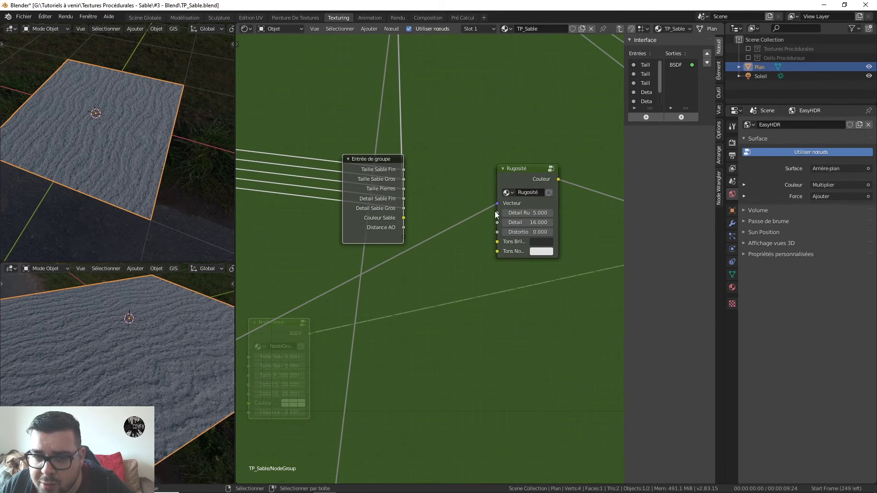
{"action": "left_click_drag", "start_coordinate": [498, 213], "coordinate": [402, 237]}
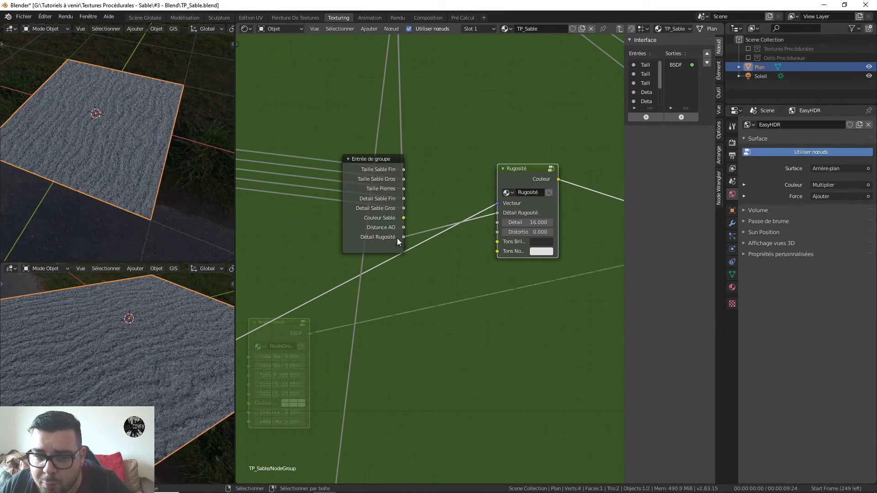
{"action": "left_click_drag", "start_coordinate": [497, 223], "coordinate": [404, 250]}
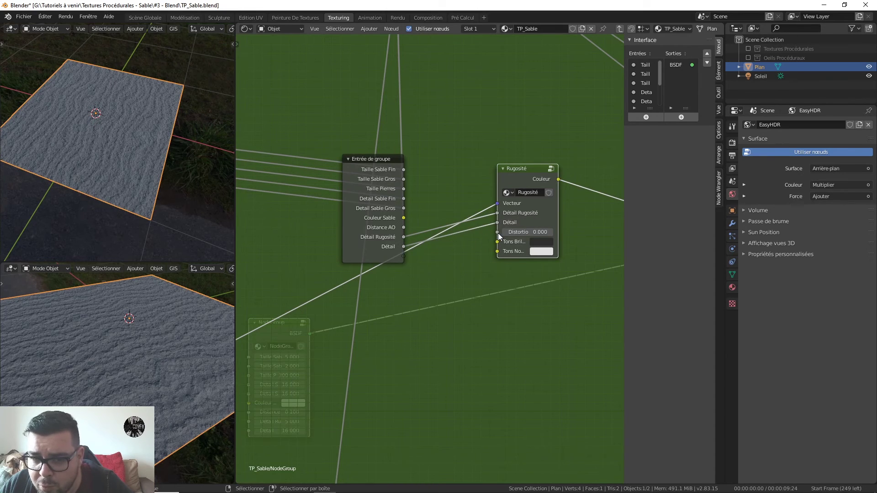
{"action": "left_click_drag", "start_coordinate": [497, 232], "coordinate": [403, 256]}
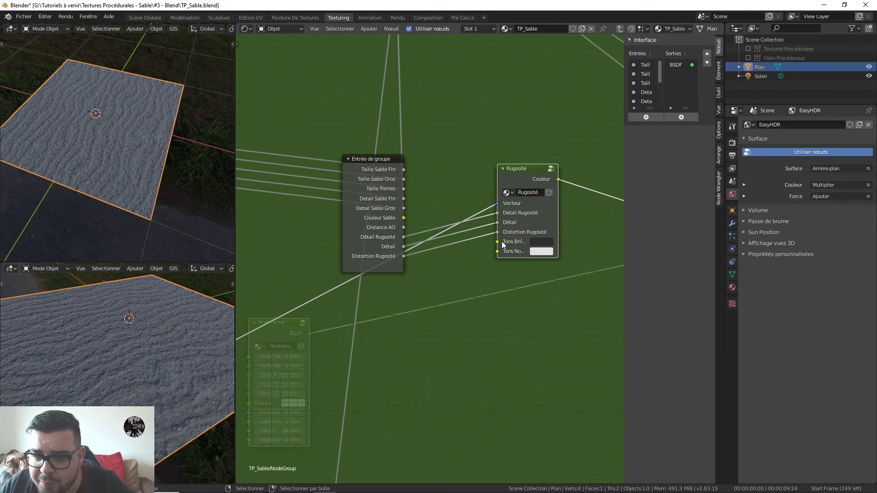
{"action": "left_click_drag", "start_coordinate": [498, 241], "coordinate": [403, 264]}
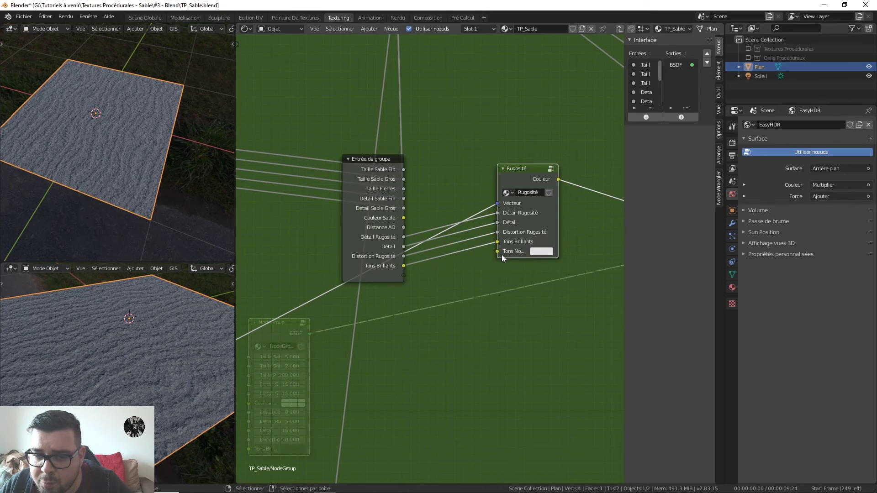
{"action": "left_click_drag", "start_coordinate": [498, 252], "coordinate": [404, 275]}
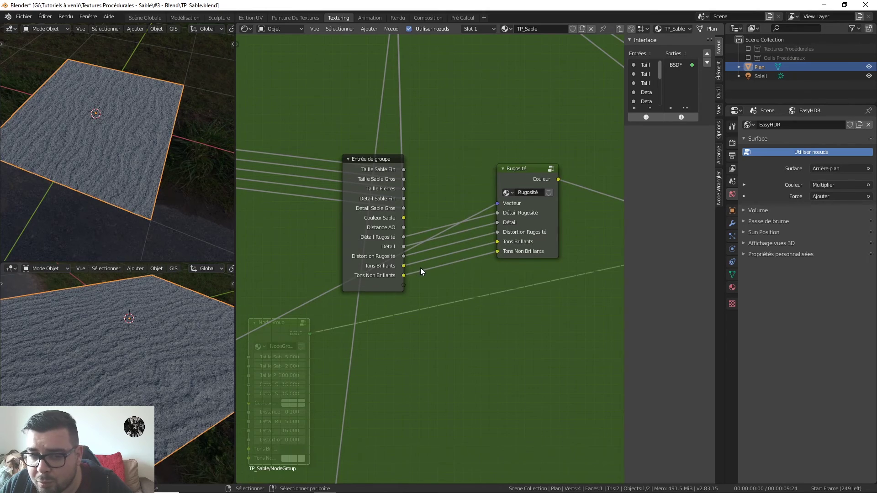
- Move the Entrée de groupe node down beside the Bump et Détails node
{"action": "scroll", "coordinate": [420, 267], "scroll_direction": "down", "scroll_amount": 4}
{"action": "scroll", "coordinate": [443, 283], "scroll_direction": "up", "scroll_amount": 3}
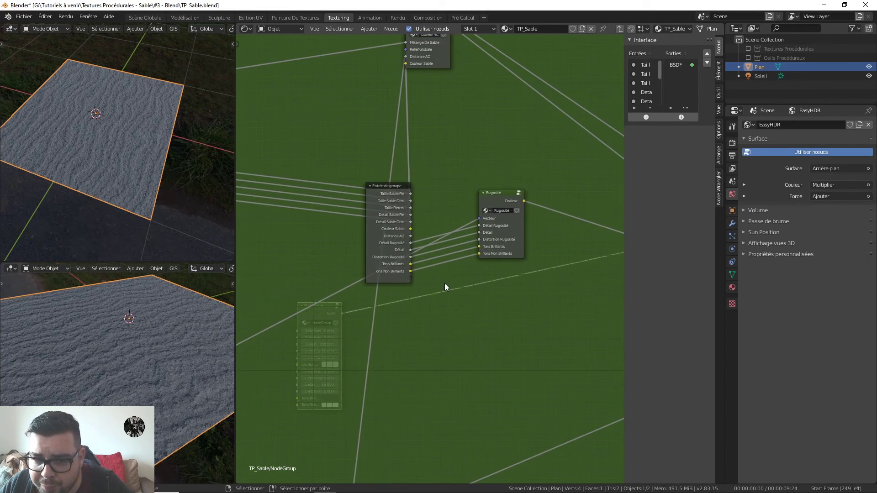
{"action": "scroll", "coordinate": [445, 278], "scroll_direction": "down", "scroll_amount": 4}
{"action": "middle_click_drag", "start_coordinate": [446, 277], "coordinate": [487, 214]}
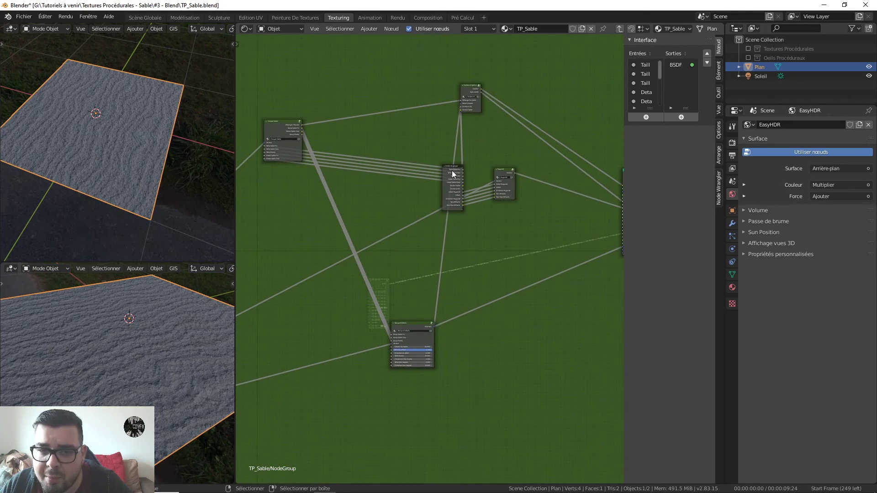
{"action": "left_click_drag", "start_coordinate": [452, 171], "coordinate": [353, 319]}
{"action": "scroll", "coordinate": [387, 315], "scroll_direction": "up", "scroll_amount": 6}
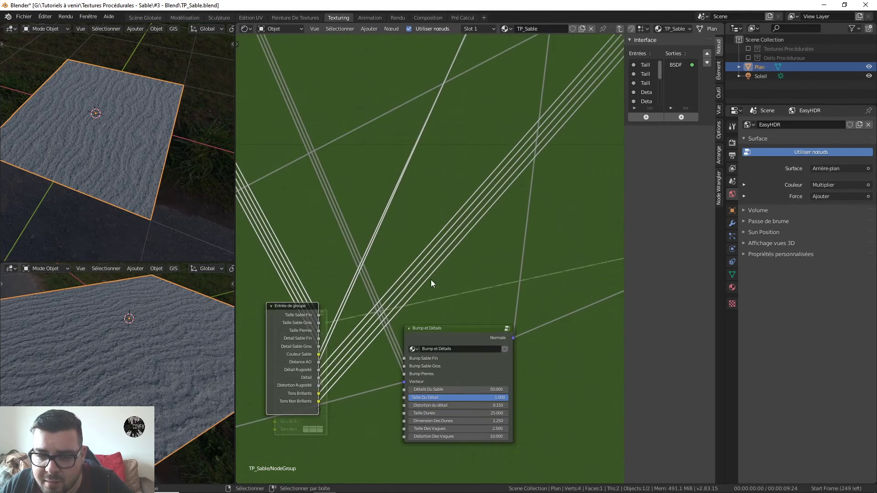
{"action": "middle_click_drag", "start_coordinate": [431, 284], "coordinate": [495, 188]}
{"action": "scroll", "coordinate": [495, 227], "scroll_direction": "up", "scroll_amount": 3}
{"action": "mouse_move", "coordinate": [495, 230]}
{"action": "left_mouse_down"}
{"action": "mouse_move", "coordinate": [403, 260]}
{"action": "mouse_move", "coordinate": [495, 230]}
{"action": "left_mouse_up"}
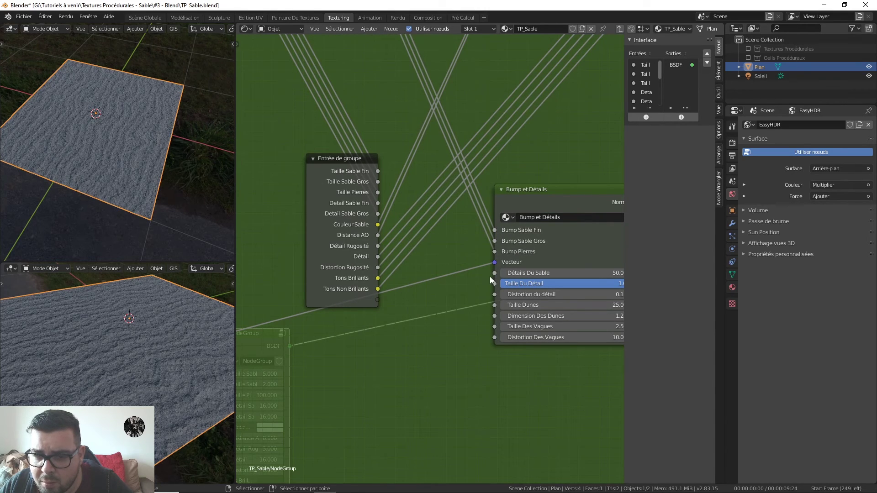
- Expose the Bump et Détails node's Détails Du Sable, Taille Du Détail and Distortion du détail as group inputs
{"action": "left_click_drag", "start_coordinate": [491, 273], "coordinate": [378, 299]}
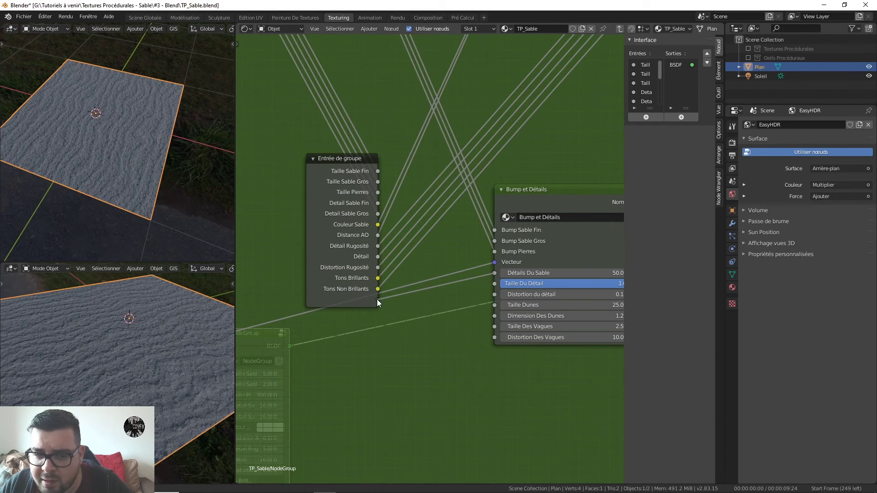
{"action": "scroll", "coordinate": [489, 248], "scroll_direction": "down", "scroll_amount": 2, "text": "shift"}
{"action": "left_click_drag", "start_coordinate": [492, 247], "coordinate": [377, 274]}
{"action": "left_click_drag", "start_coordinate": [494, 258], "coordinate": [377, 284]}
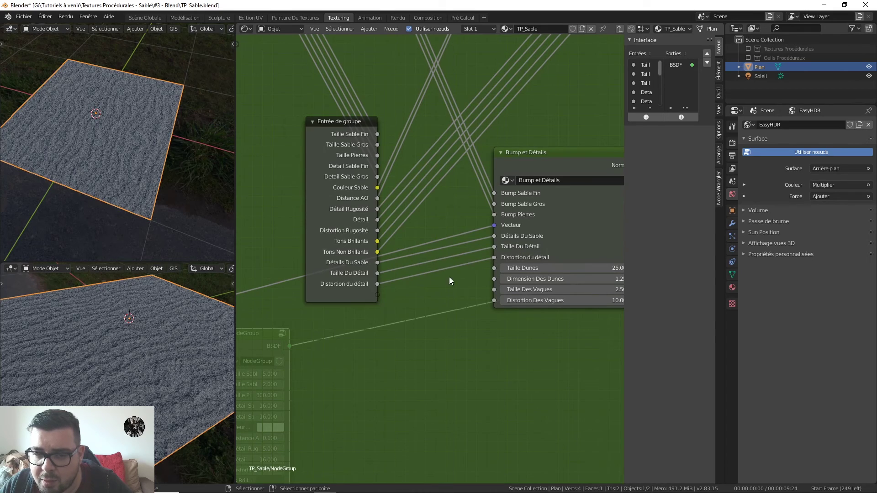
- Expose Bump et Détails' Taille Dunes, Dimension Des Dunes, Taille Des Vagues and Distortion Des Vagues as group inputs, and exit the group
{"action": "left_click_drag", "start_coordinate": [494, 268], "coordinate": [378, 295]}
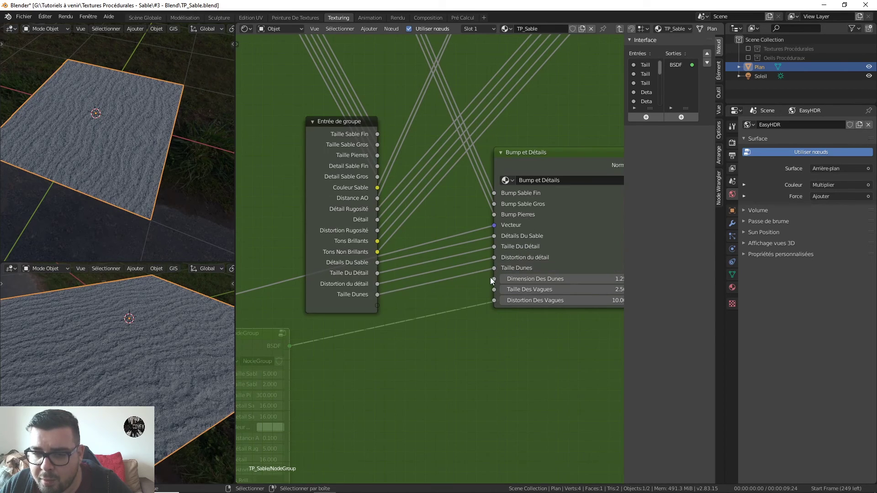
{"action": "left_click_drag", "start_coordinate": [492, 280], "coordinate": [377, 316]}
{"action": "left_click_drag", "start_coordinate": [494, 300], "coordinate": [378, 327]}
{"action": "scroll", "coordinate": [442, 316], "scroll_direction": "down", "scroll_amount": 6}
{"action": "key", "text": "Tab"}
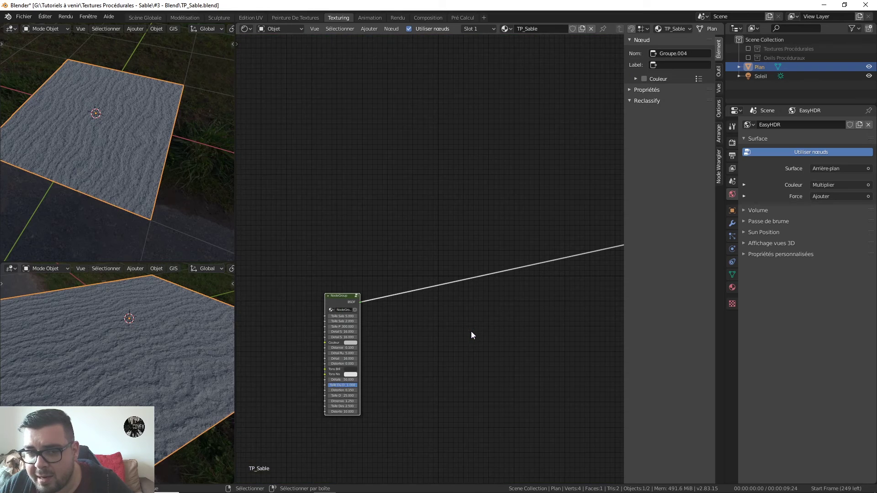
- Bring the NodeGroup node close to Sortie de matériau and widen it so its full input names are readable
{"action": "scroll", "coordinate": [470, 324], "scroll_direction": "down", "scroll_amount": 2}
{"action": "middle_click_drag", "start_coordinate": [379, 290], "coordinate": [324, 248]}
{"action": "left_click_drag", "start_coordinate": [310, 240], "coordinate": [456, 233]}
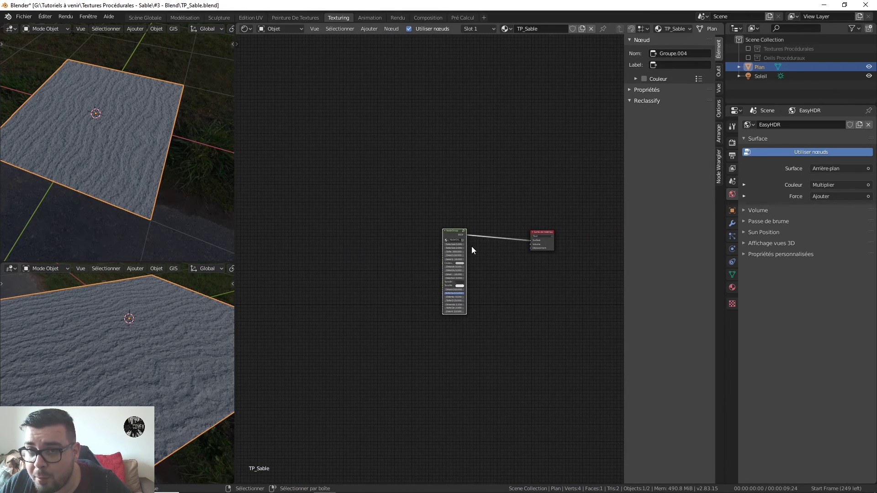
{"action": "scroll", "coordinate": [477, 250], "scroll_direction": "up", "scroll_amount": 10}
{"action": "middle_click_drag", "start_coordinate": [515, 260], "coordinate": [454, 258], "text": "shift"}
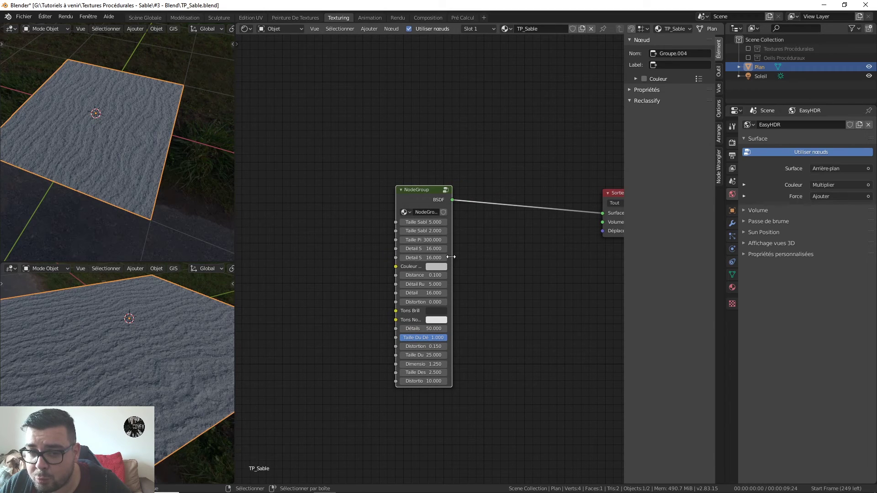
{"action": "left_click_drag", "start_coordinate": [454, 258], "coordinate": [534, 251]}
{"action": "middle_click_drag", "start_coordinate": [550, 251], "coordinate": [500, 268]}
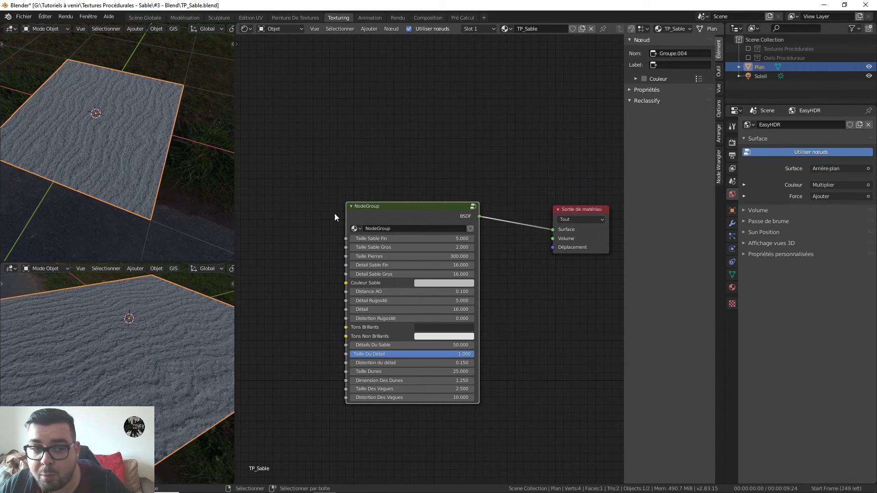
- Rename the master node group TP_Sable and shift it slightly closer to Sortie de matériau
{"action": "left_click", "coordinate": [405, 228]}
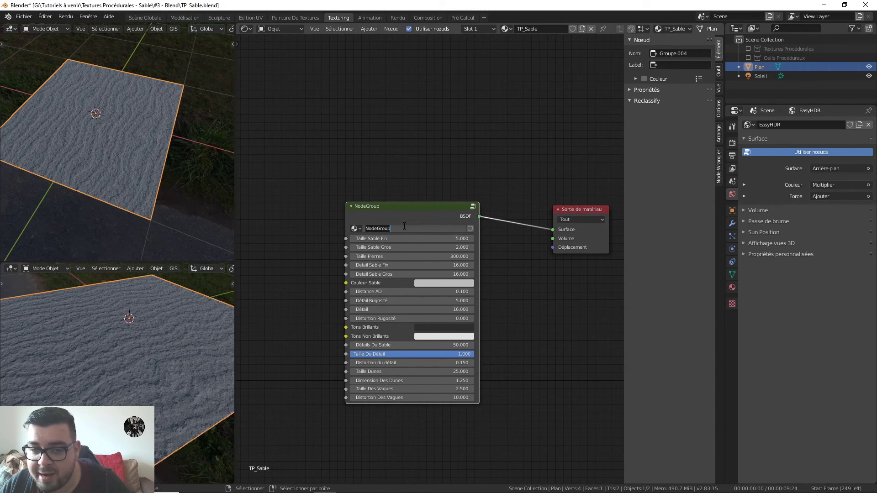
{"action": "type", "text": "TP_"}
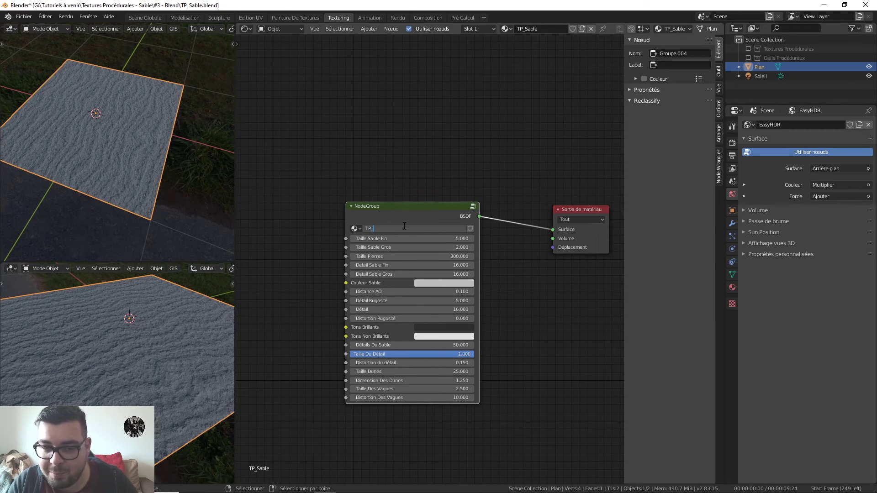
{"action": "type", "text": "Sable"}
{"action": "key", "text": "Return"}
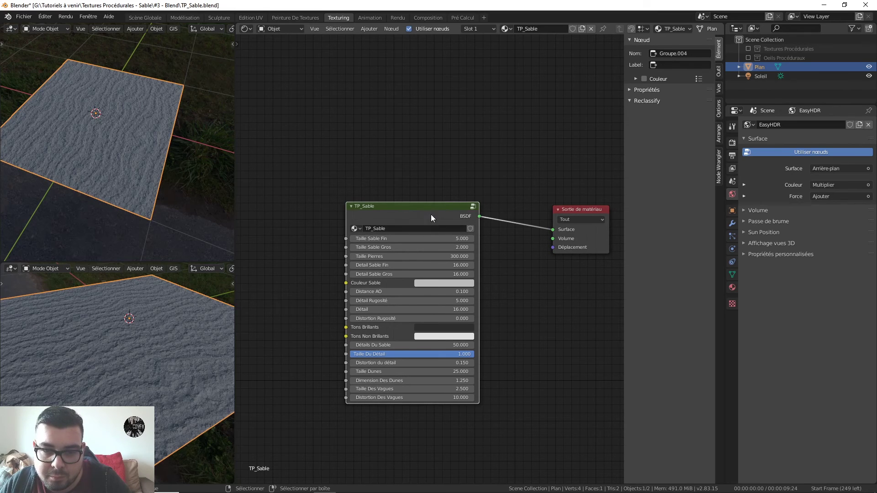
{"action": "left_click_drag", "start_coordinate": [432, 215], "coordinate": [442, 211]}
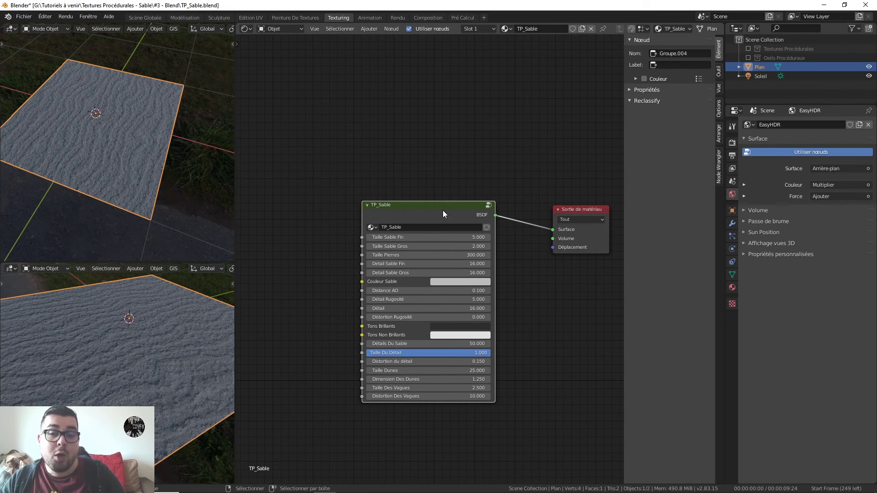